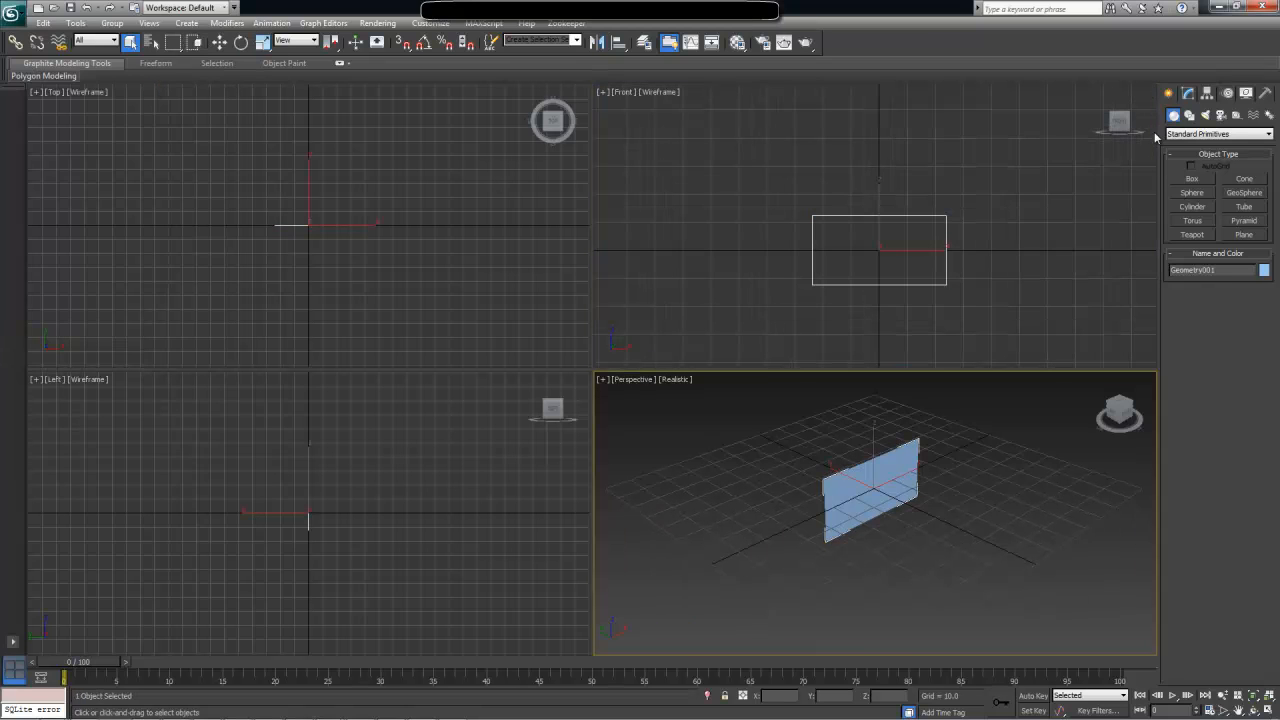
Enlarge the rectangular plane to a width of 36.19 and a height of 17.311
click(1189, 93)
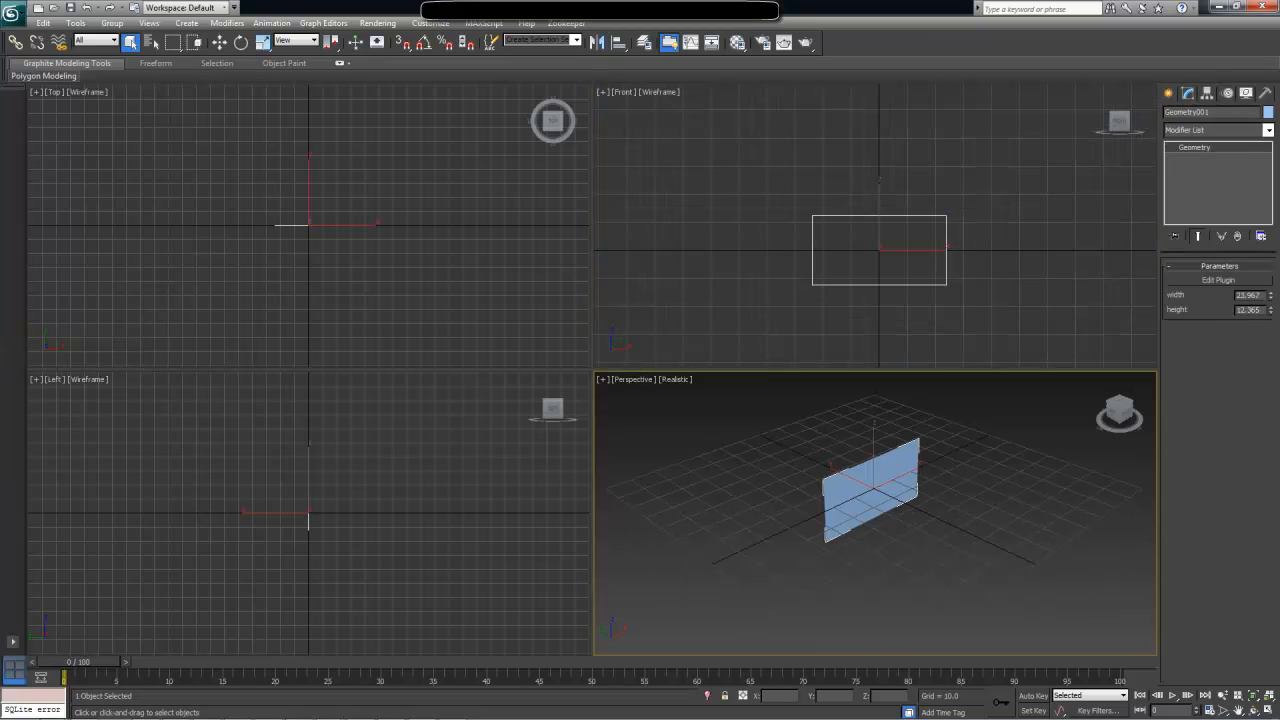
mouse_move(1271, 297)
mouse_down()
mouse_move(1266, 255)
mouse_move(1268, 300)
mouse_up()
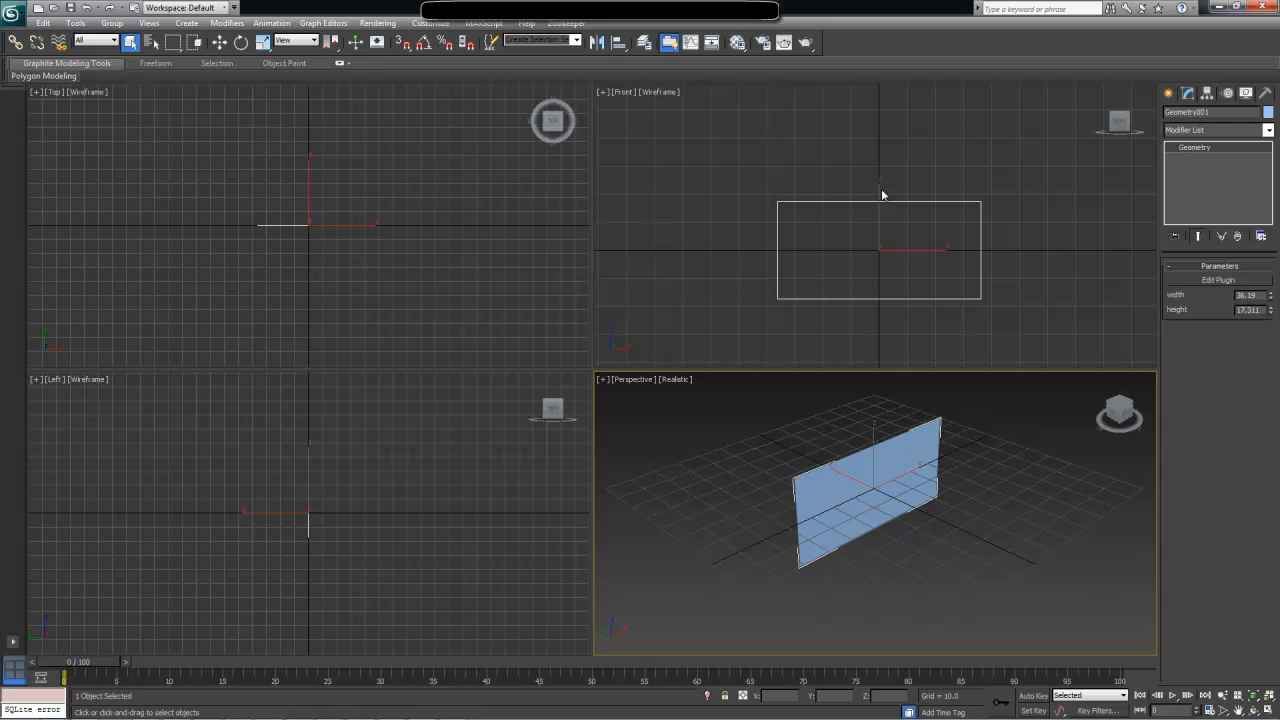
Open the plane's plugin graph for editing and examine its Multiply, vertex, vertex index, Polygon and PolygonMesh nodes
click(1212, 284)
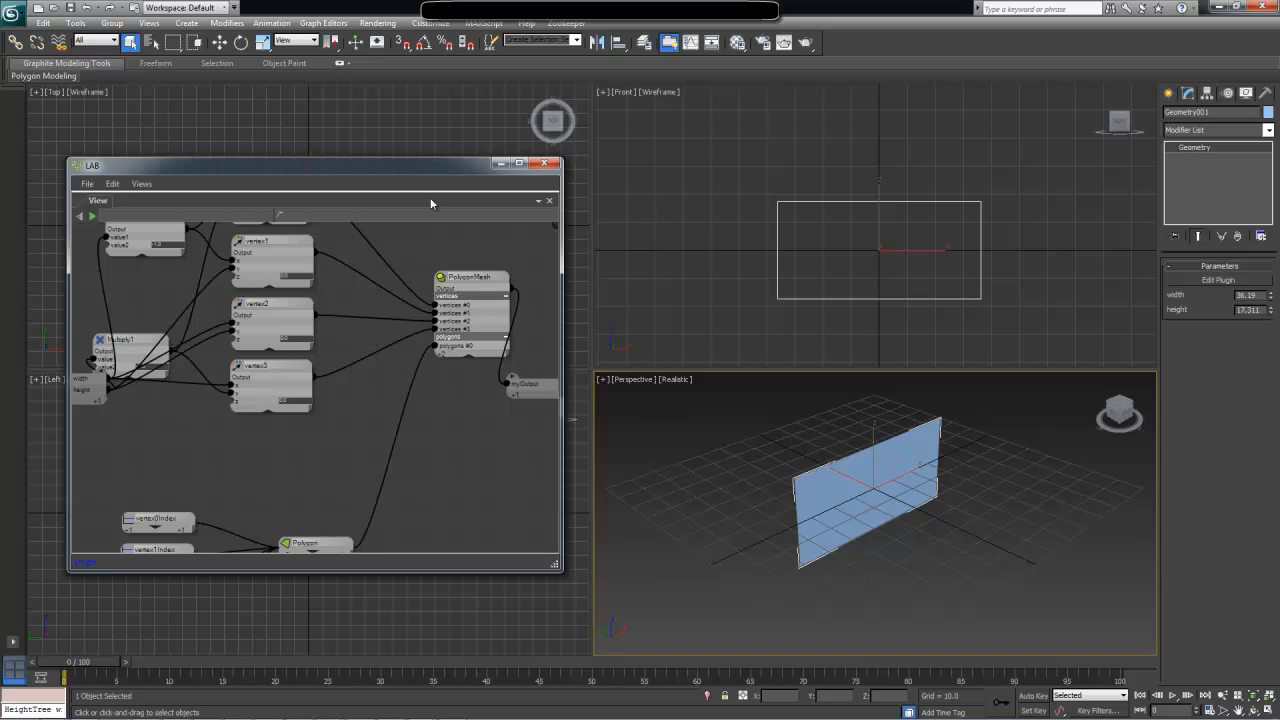
middle_drag(405, 447, 381, 419)
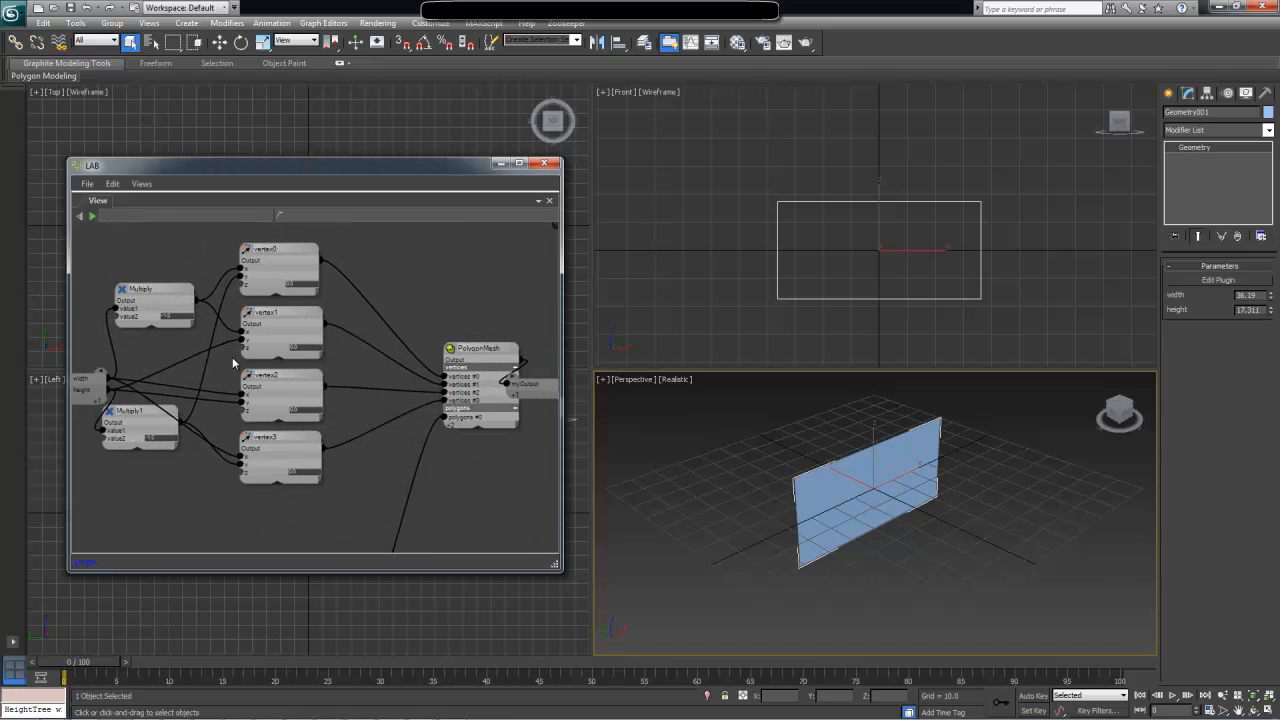
middle_drag(234, 362, 248, 358)
middle_drag(340, 460, 381, 302)
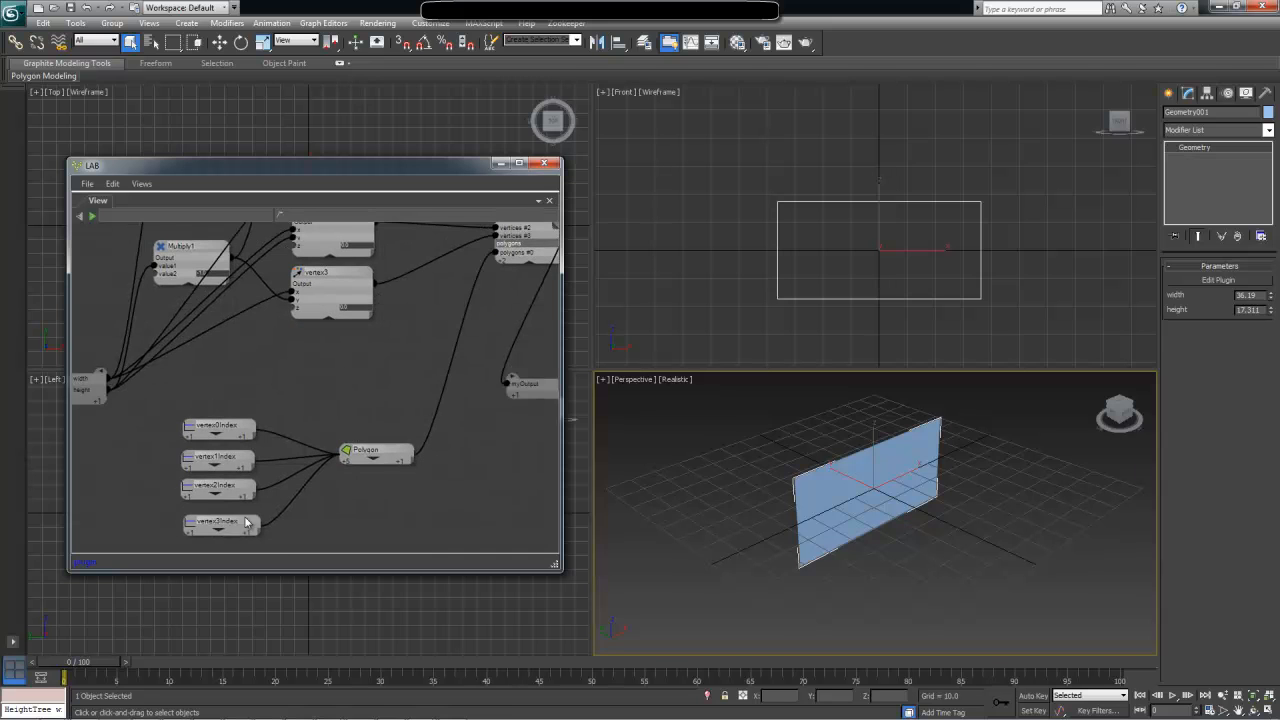
middle_drag(371, 365, 313, 518)
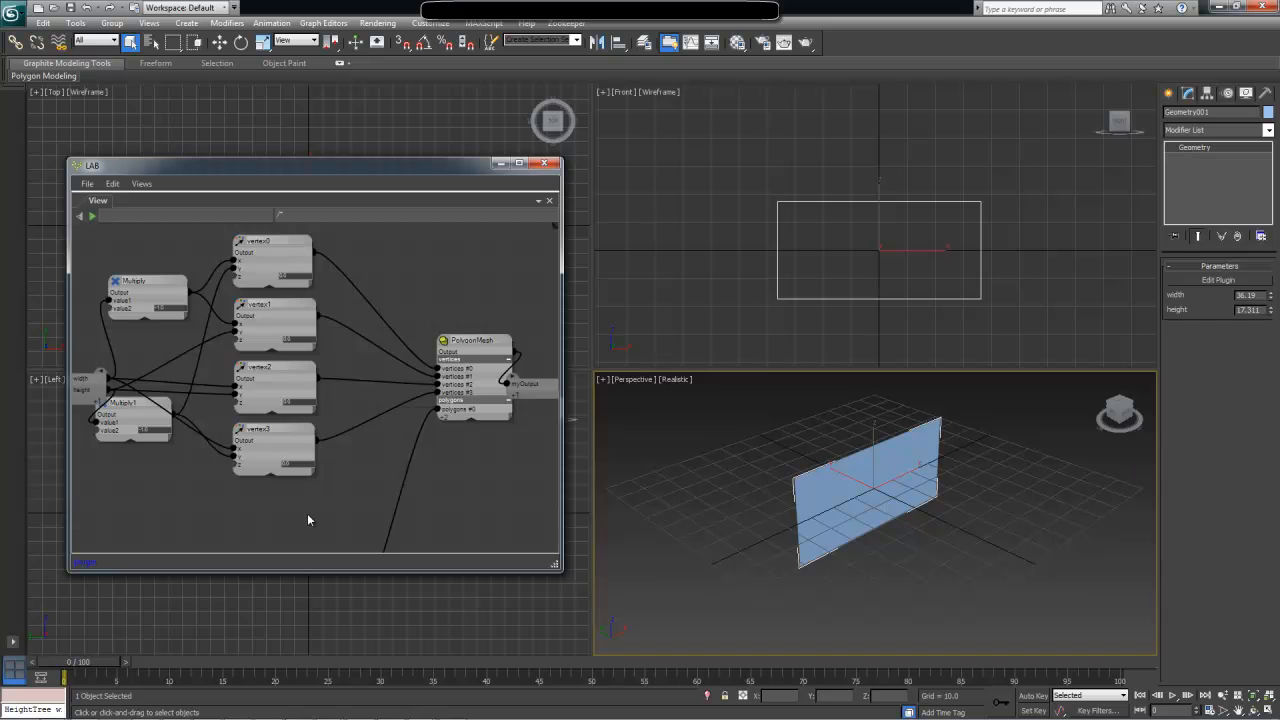
middle_drag(306, 512, 318, 515)
drag(338, 521, 152, 228)
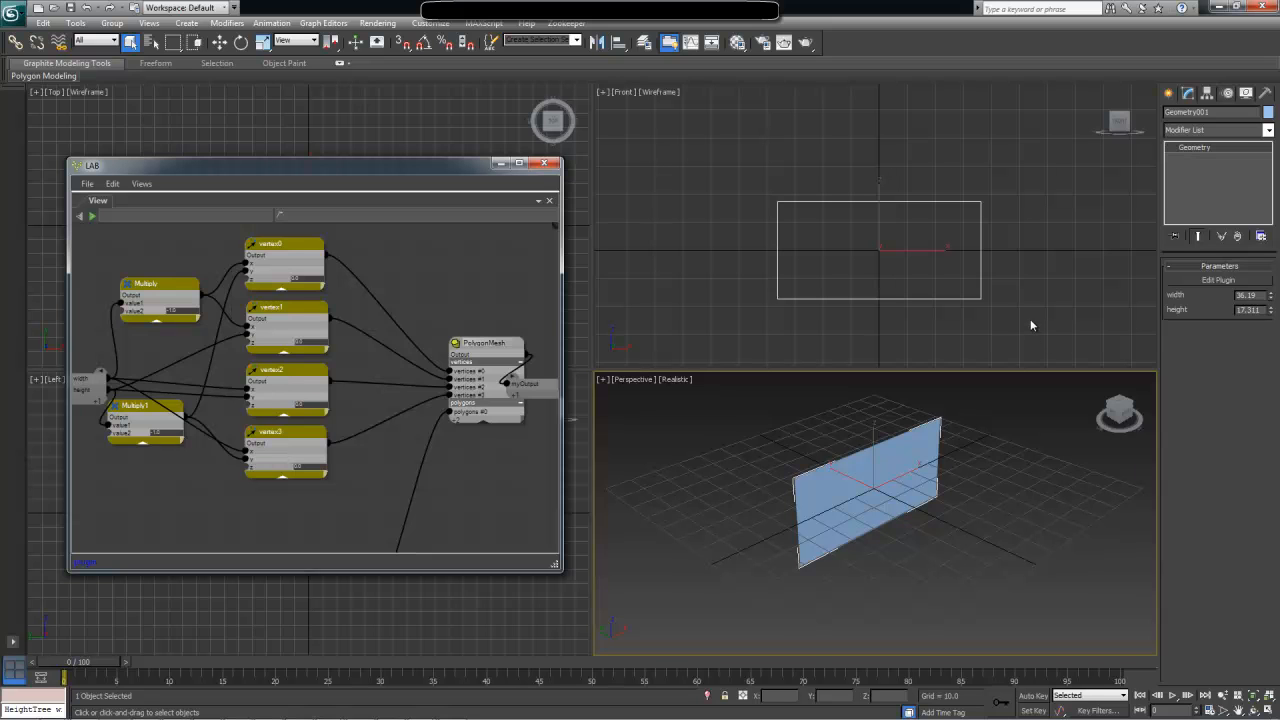
scroll(389, 462, down, 1)
middle_drag(389, 462, 438, 328)
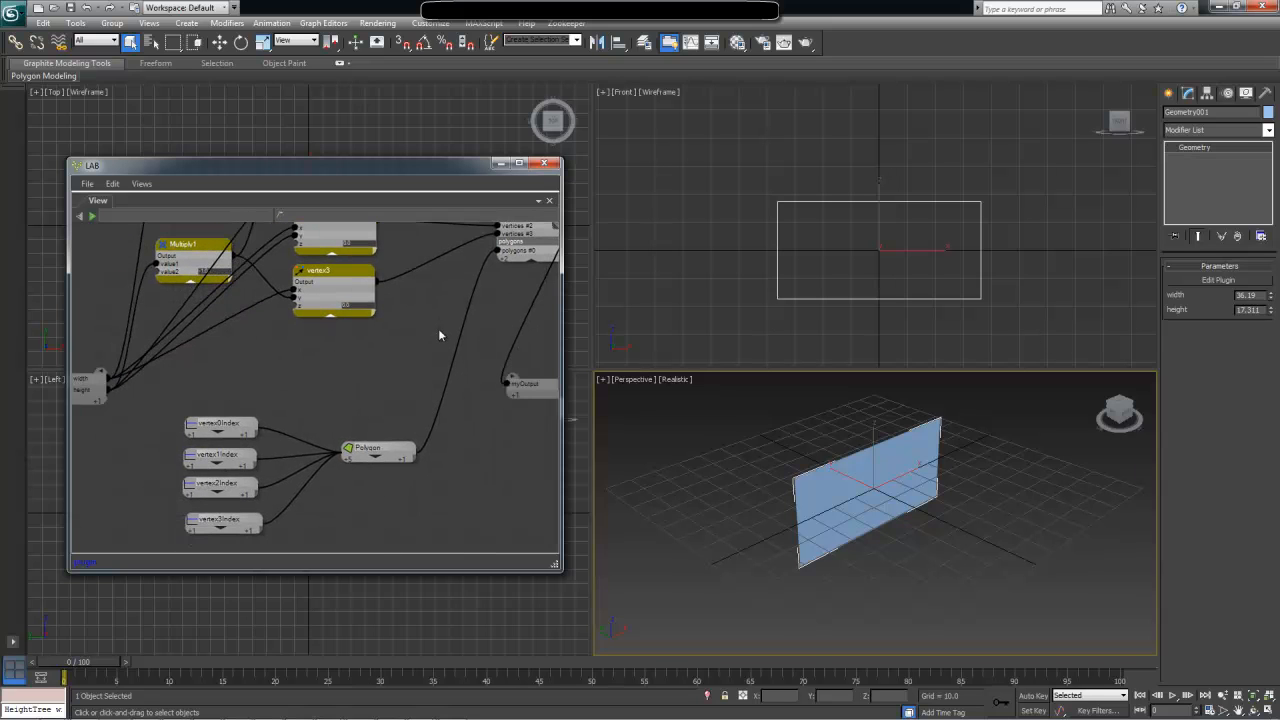
drag(182, 383, 414, 533)
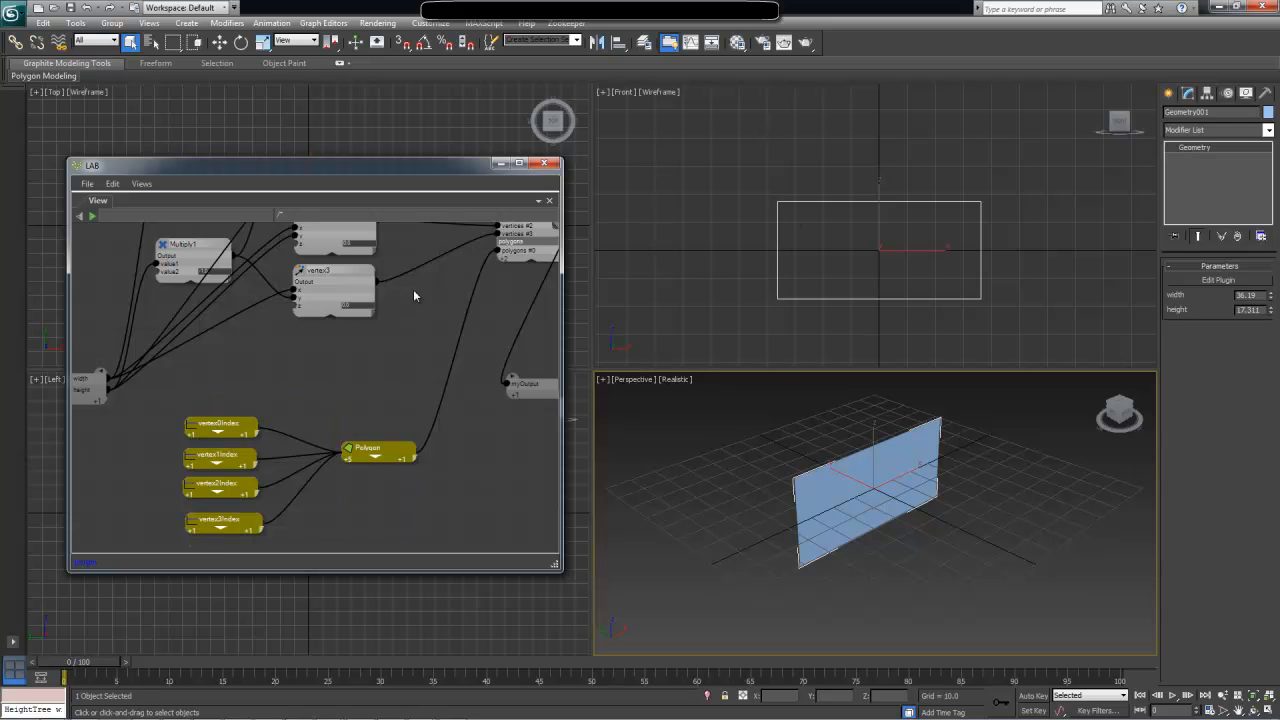
middle_drag(402, 301, 414, 415)
middle_drag(408, 333, 401, 418)
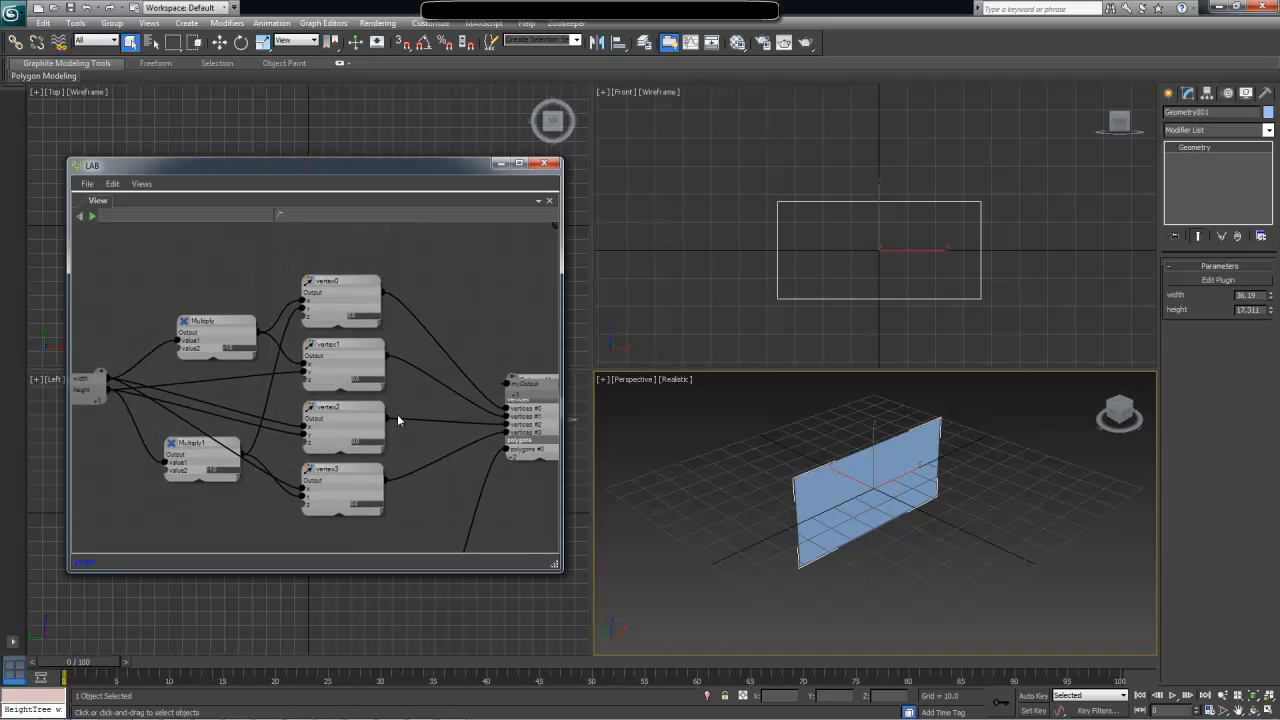
Switch to Paint to review the grid diagram with its vertex and polygon index formulas, and return to the node graph
mouse_move(500, 716)
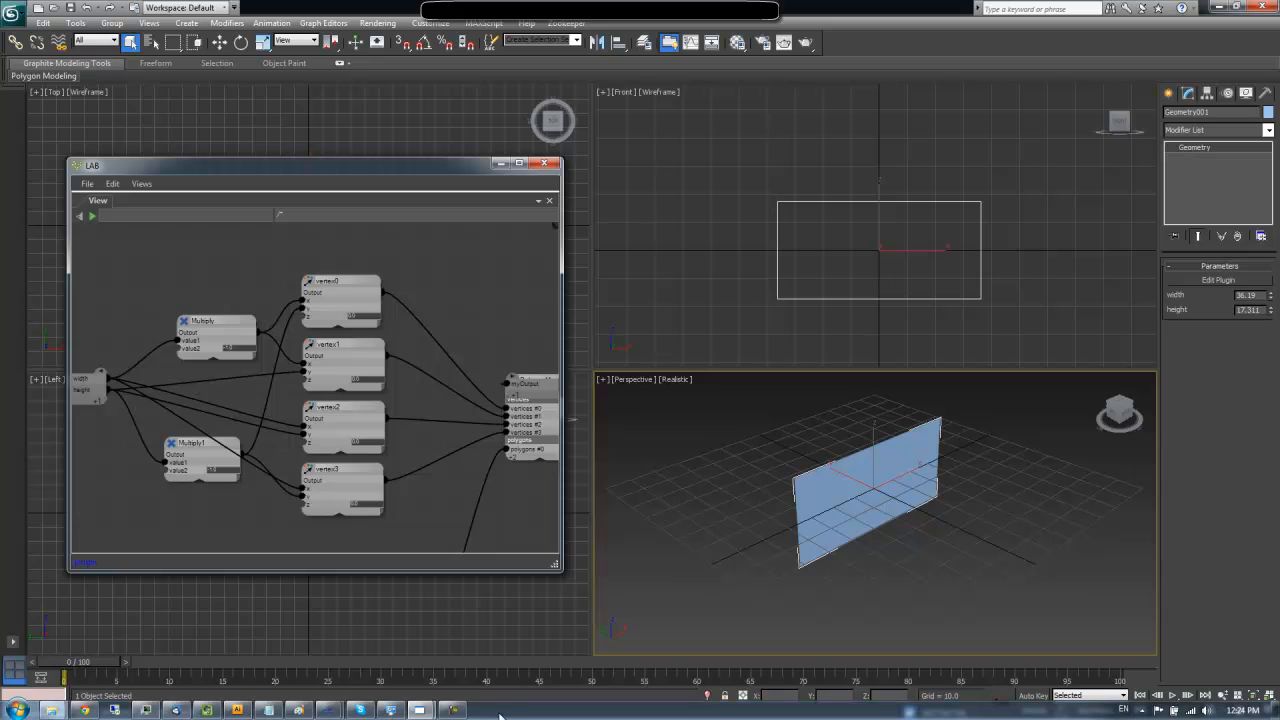
click(298, 710)
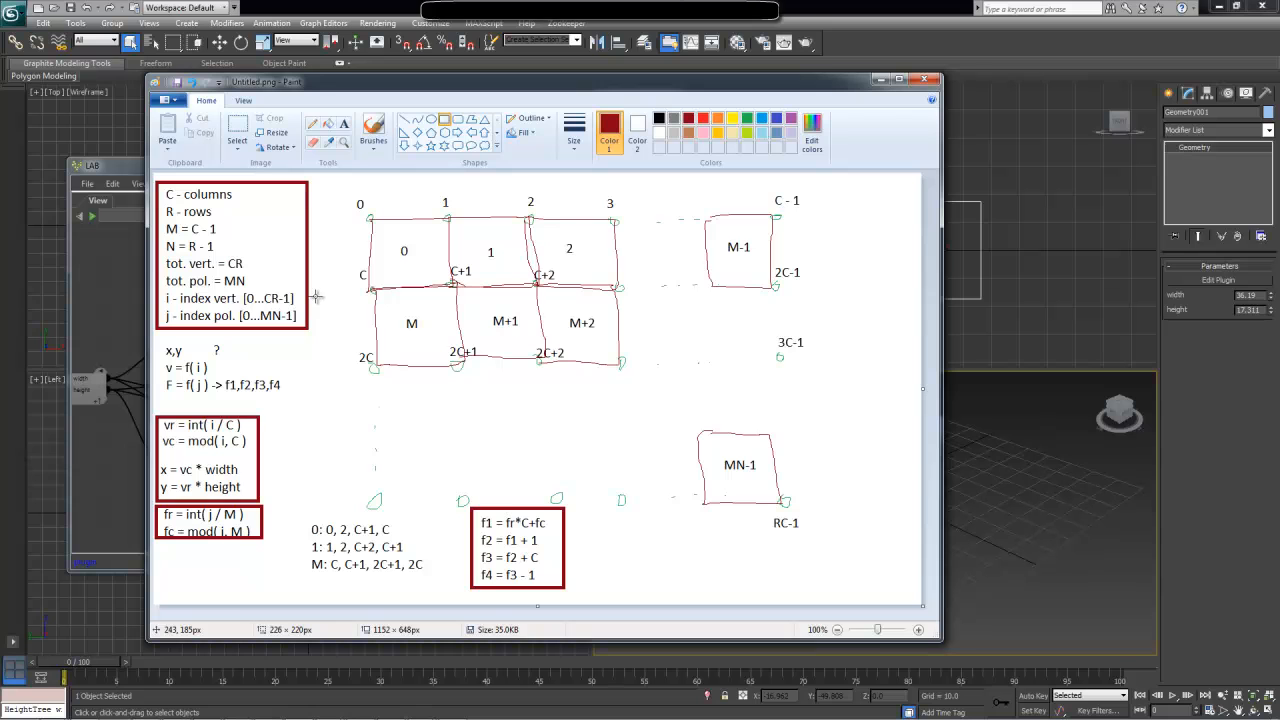
click(880, 79)
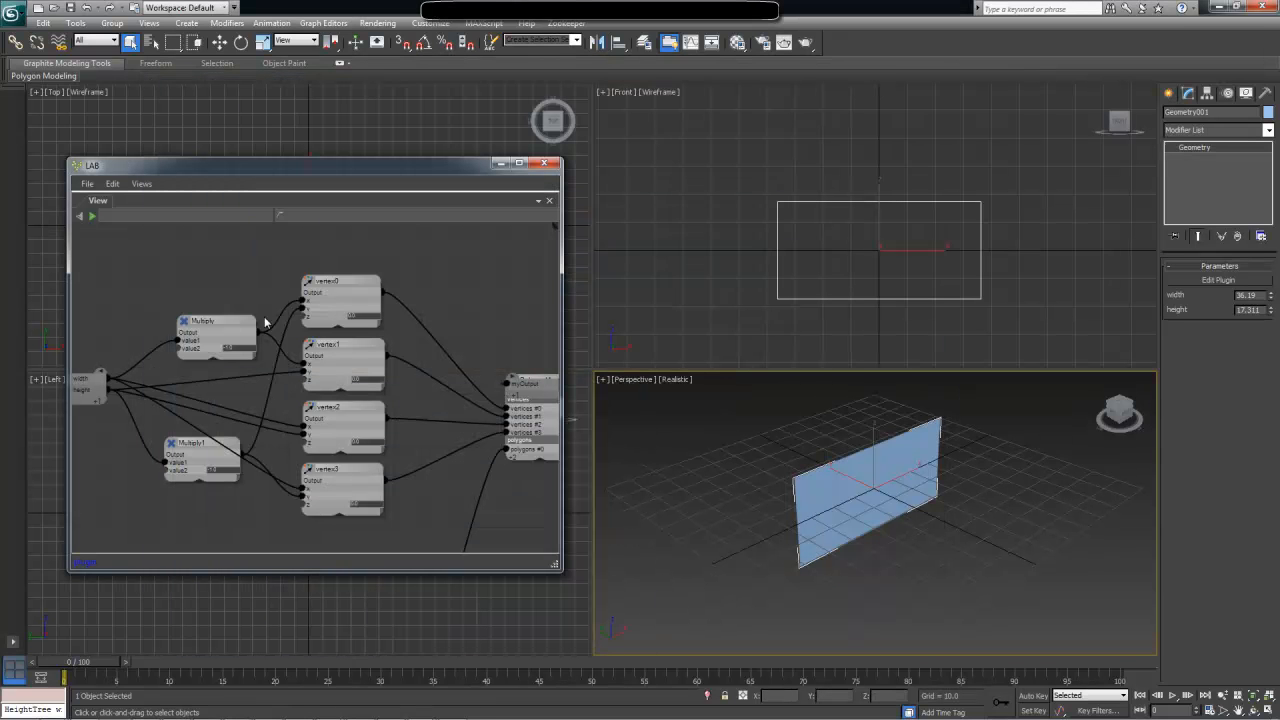
Reposition the two Multiply nodes and add a Series operator node in the free space above the vertex nodes
drag(214, 442, 224, 460)
drag(238, 323, 238, 378)
middle_drag(278, 310, 281, 454)
key(Tab)
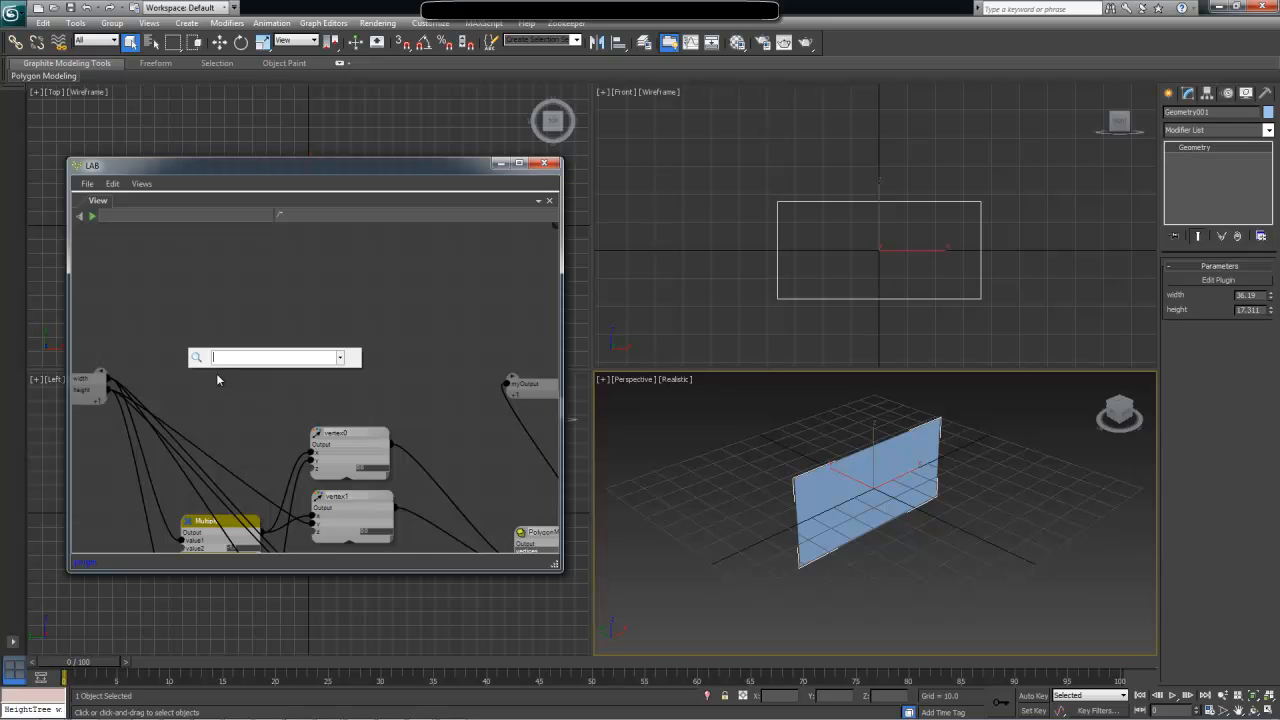
text(series)
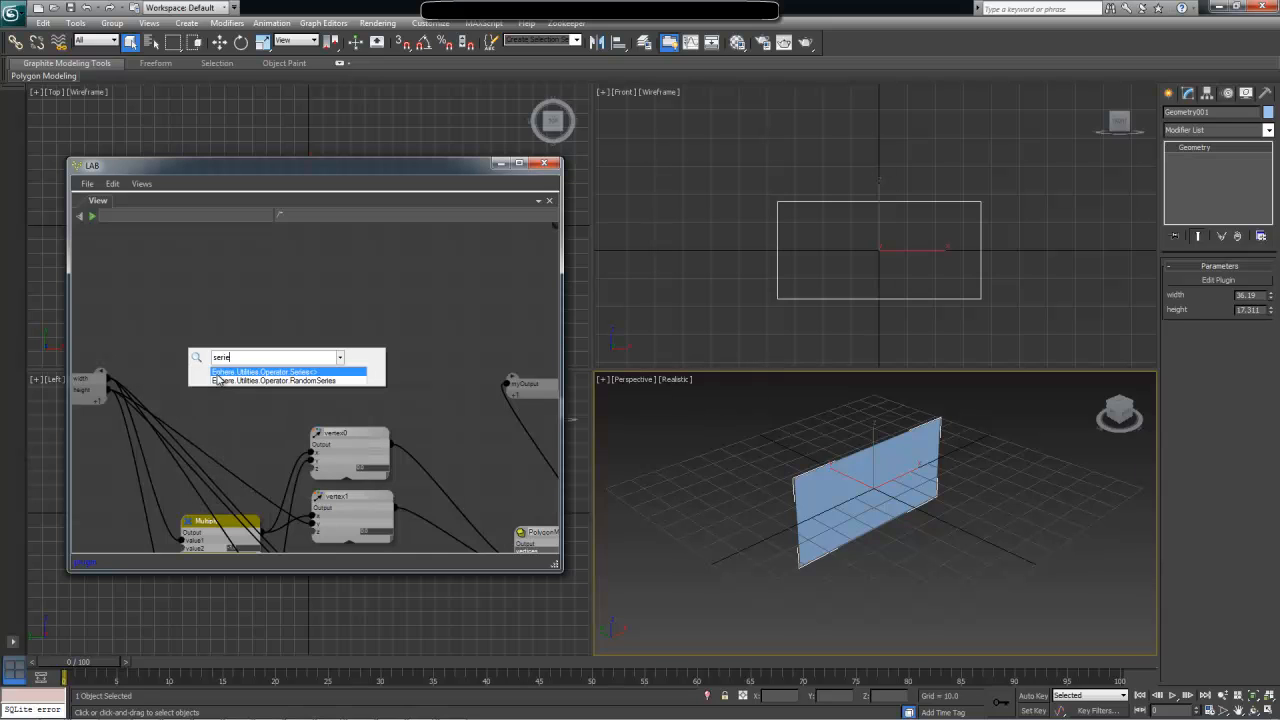
click(318, 373)
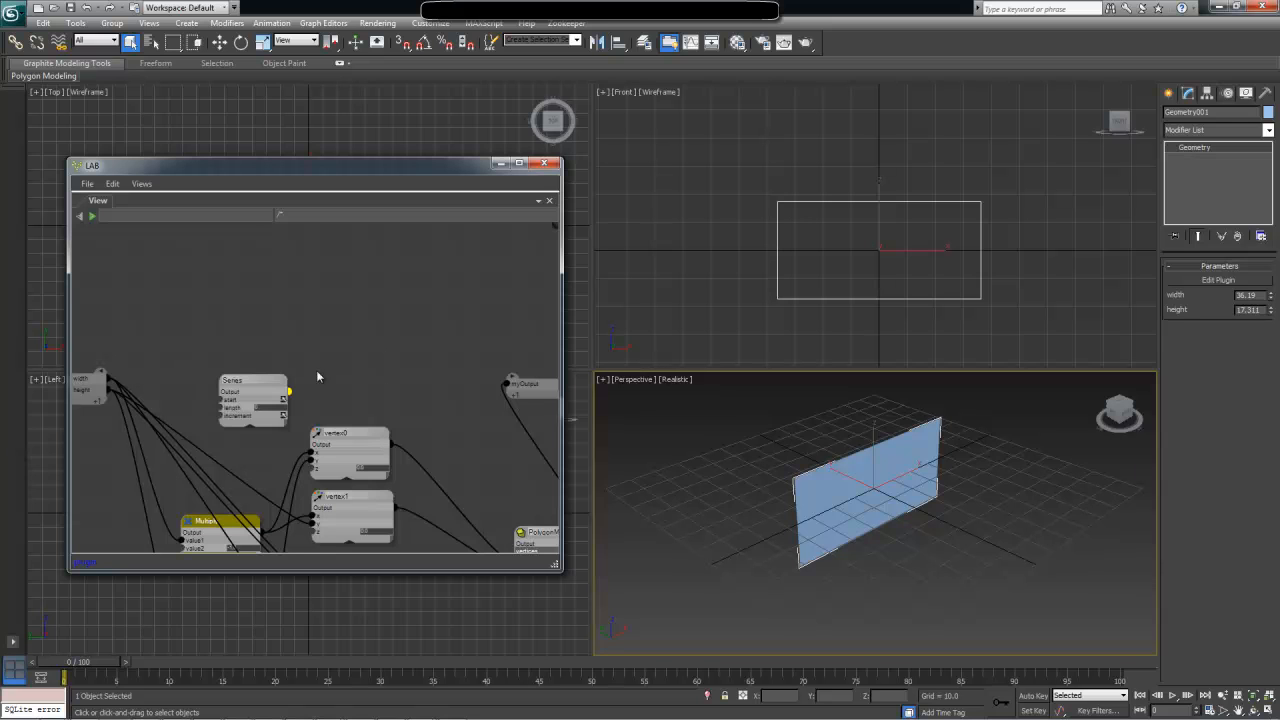
drag(273, 386, 280, 389)
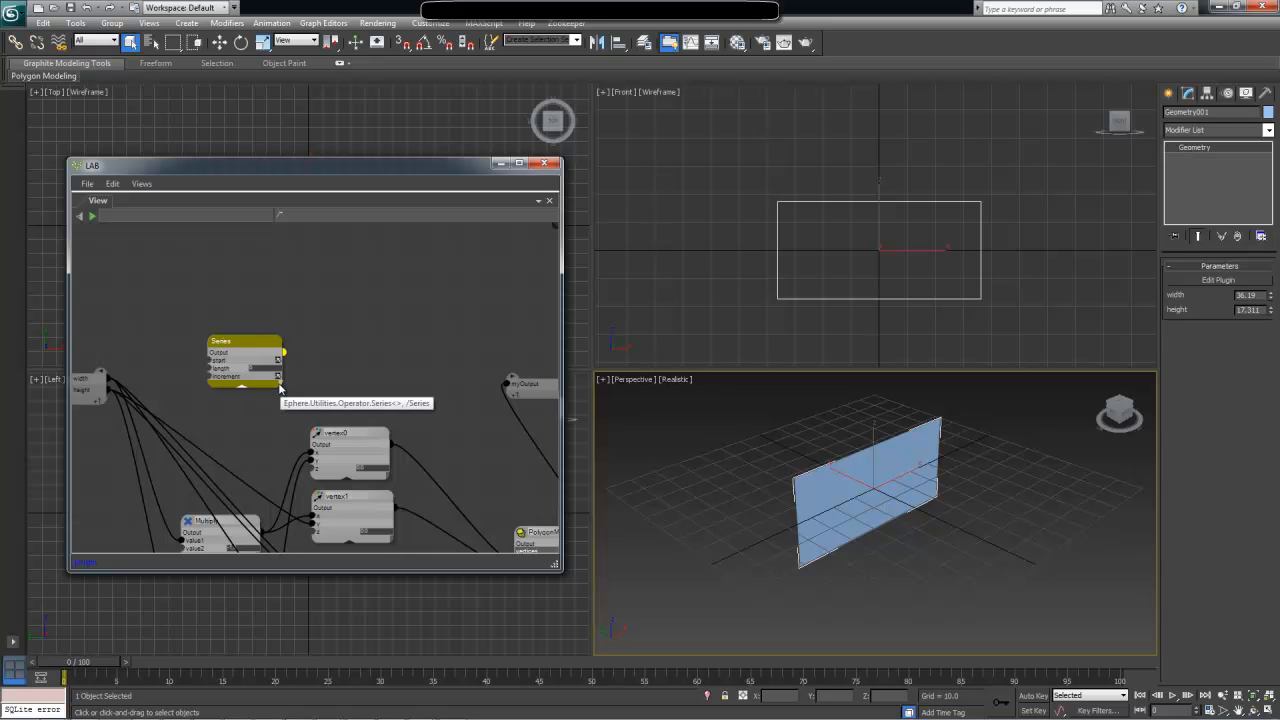
drag(280, 388, 273, 386)
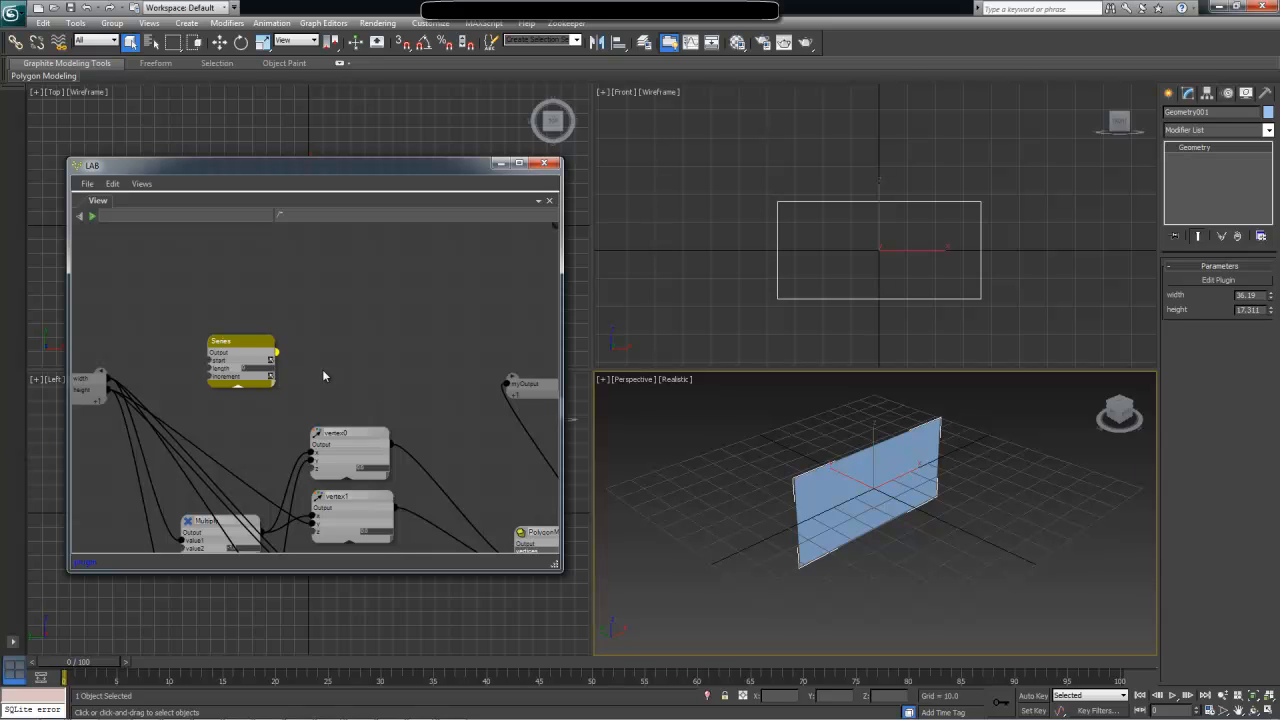
Set the Series node's data type to int and widen the node to expose its value fields
click(270, 362)
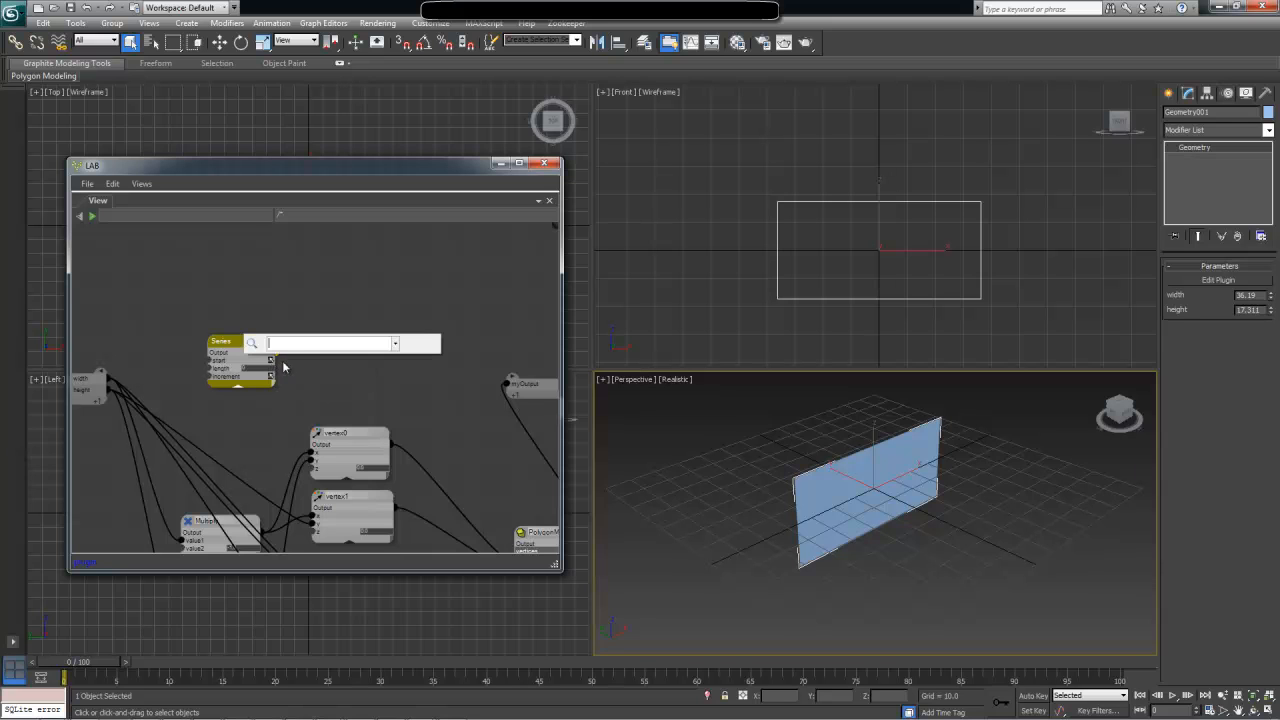
text(int)
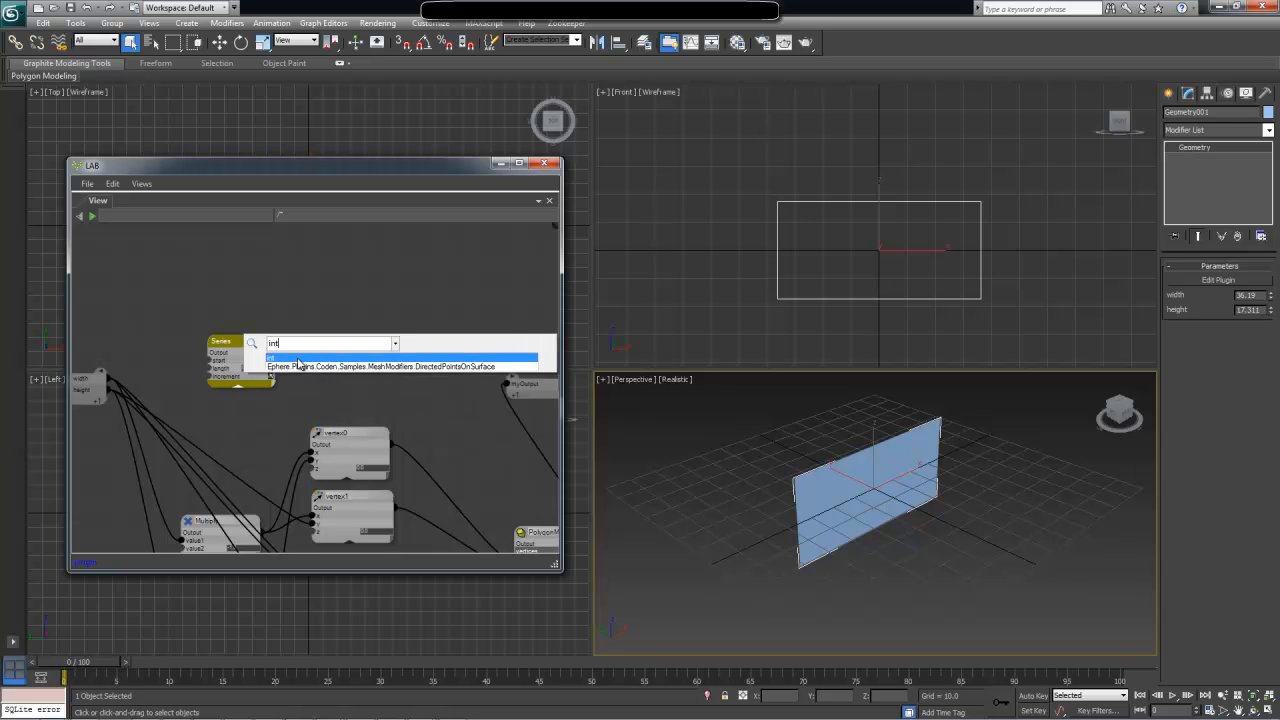
click(298, 361)
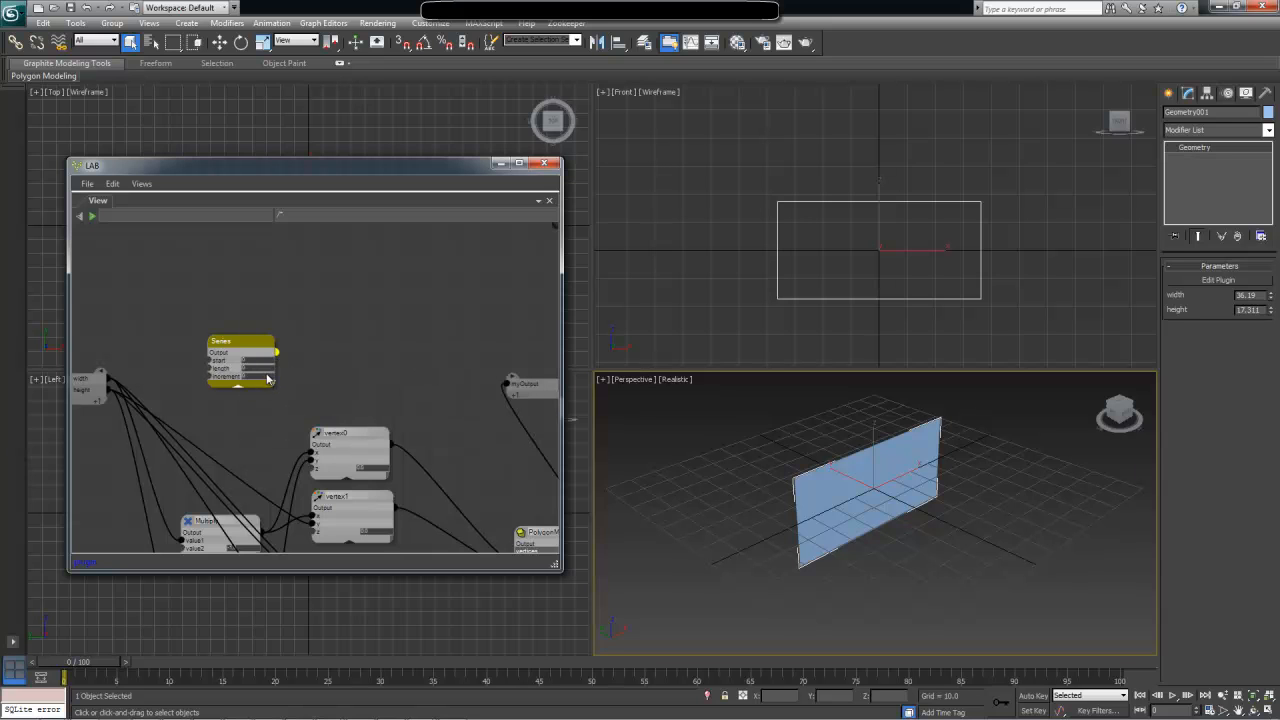
drag(272, 383, 280, 384)
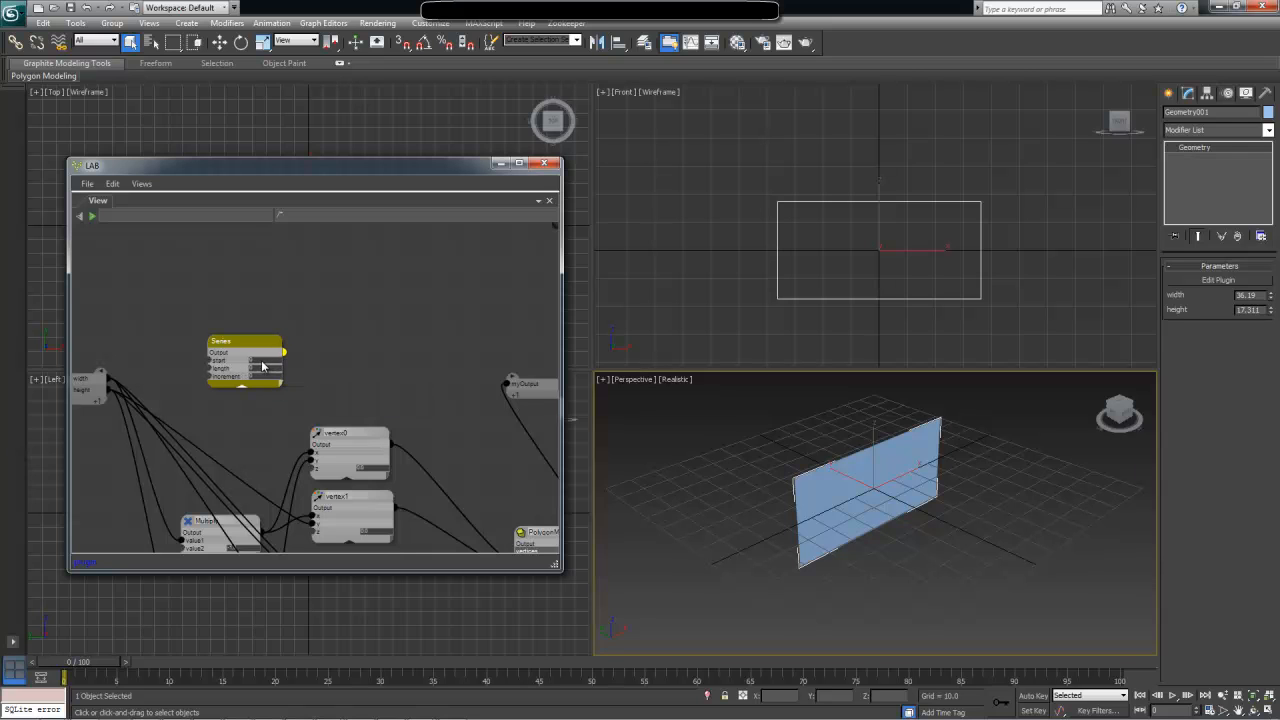
click(254, 377)
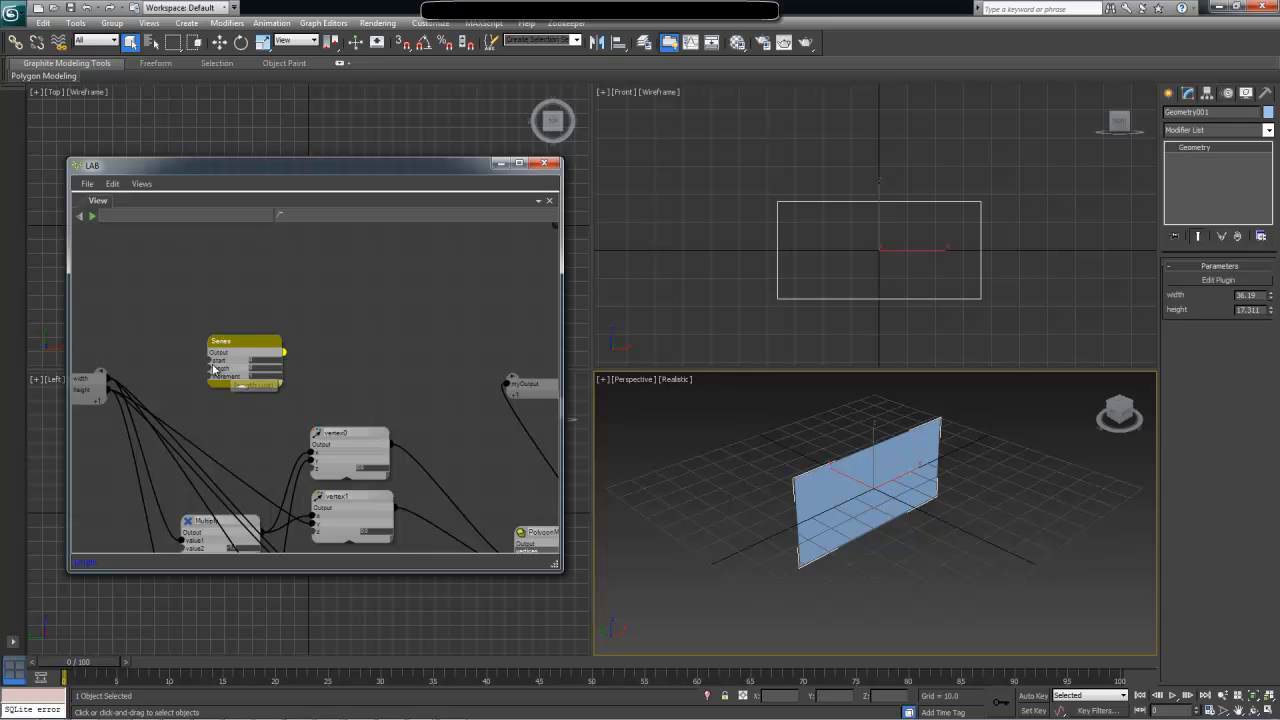
Rename the Series node as "Series i" and move it to the area above vertex0
drag(273, 342, 308, 316)
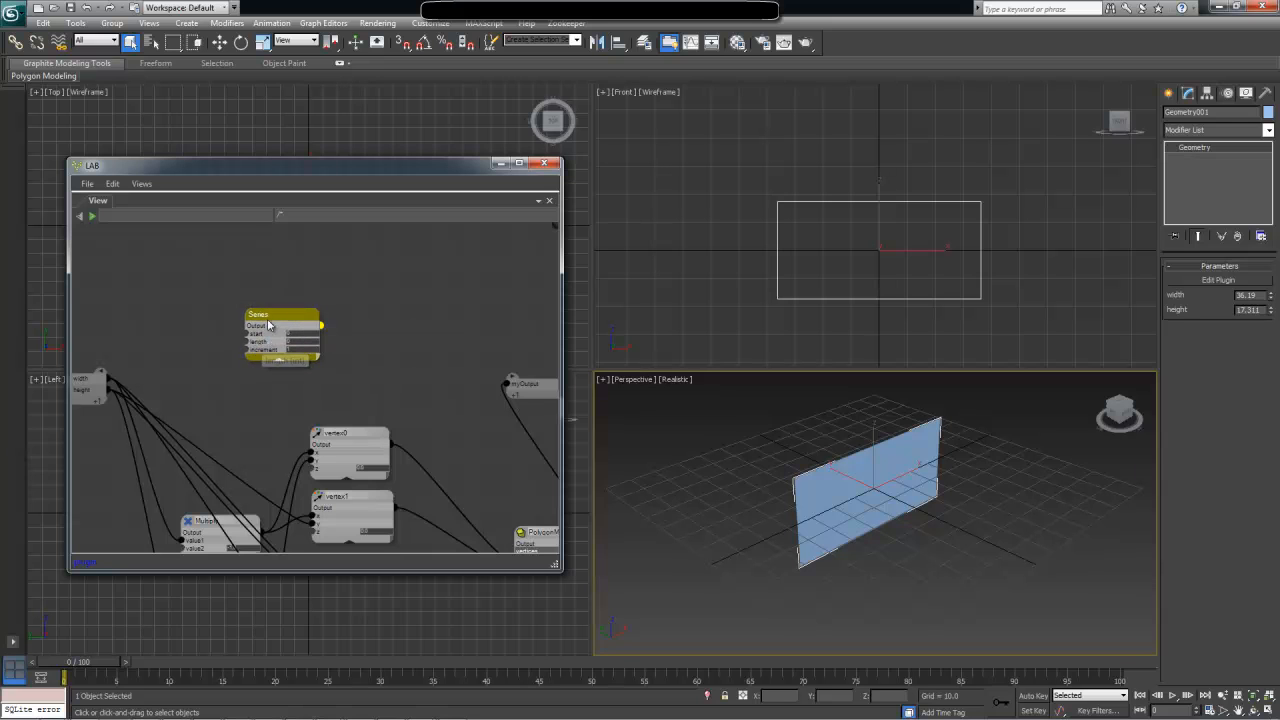
double_click(263, 316)
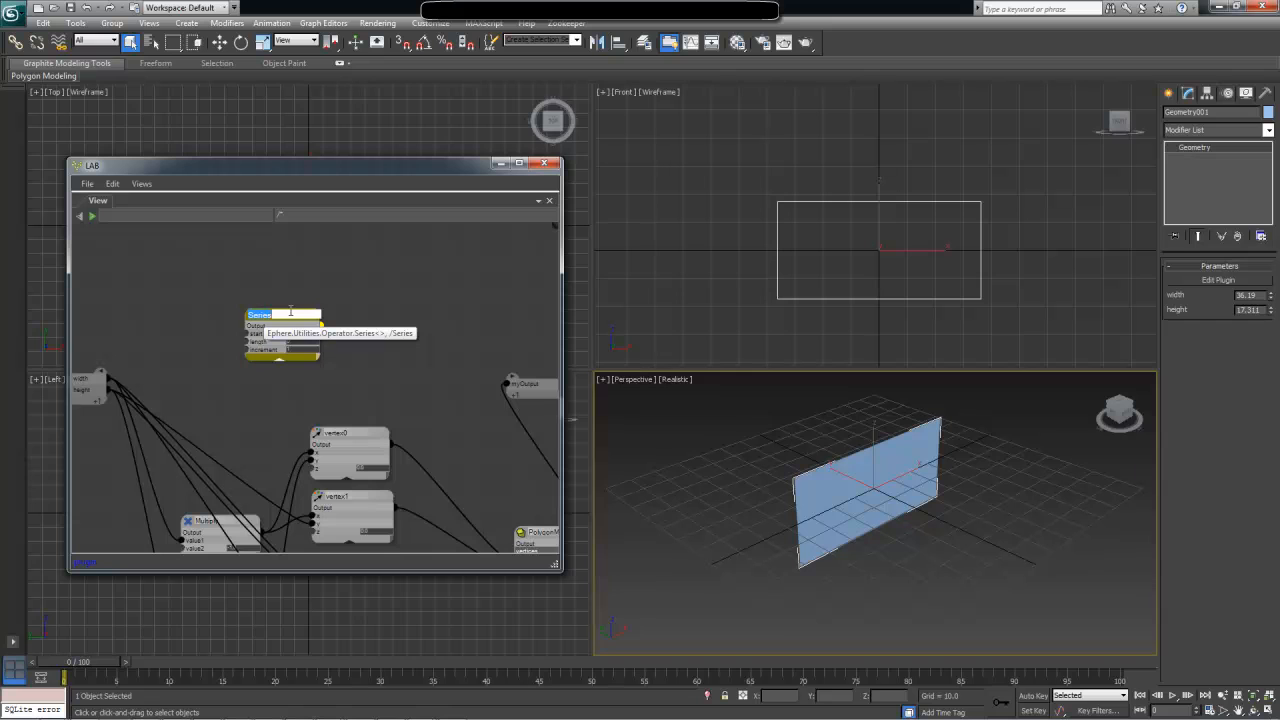
text(Series)
click(334, 291)
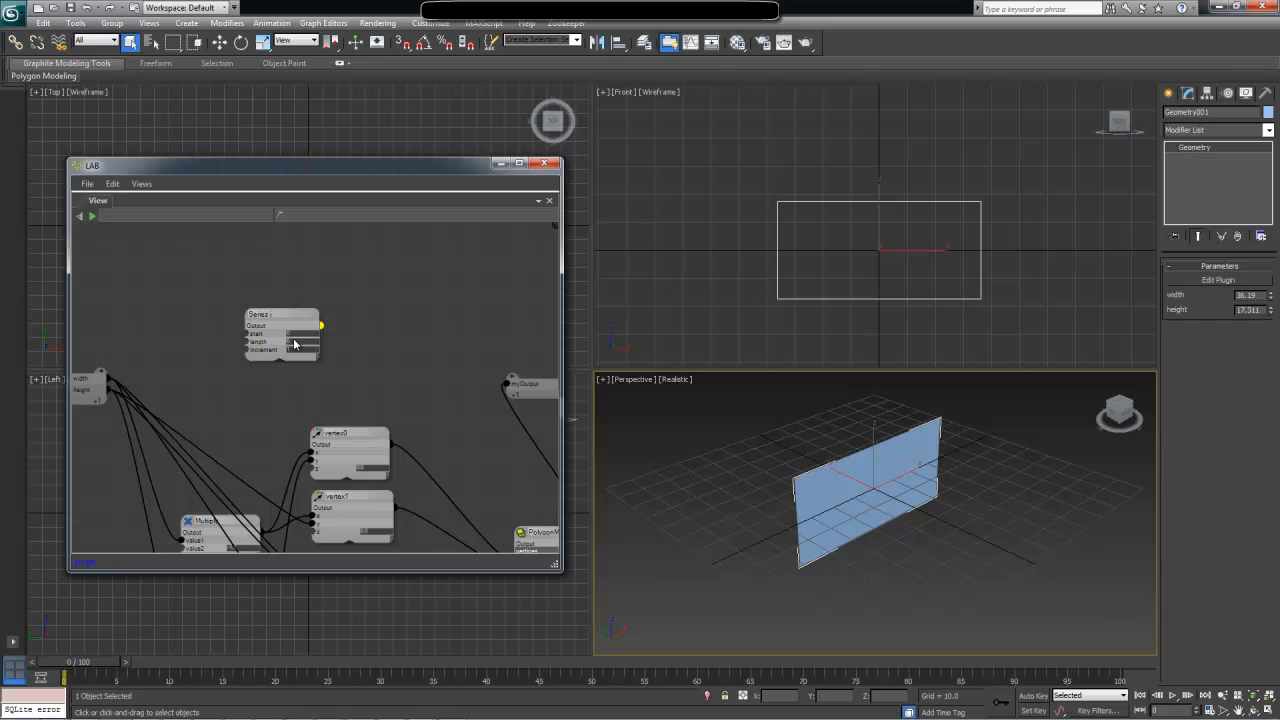
drag(297, 315, 341, 321)
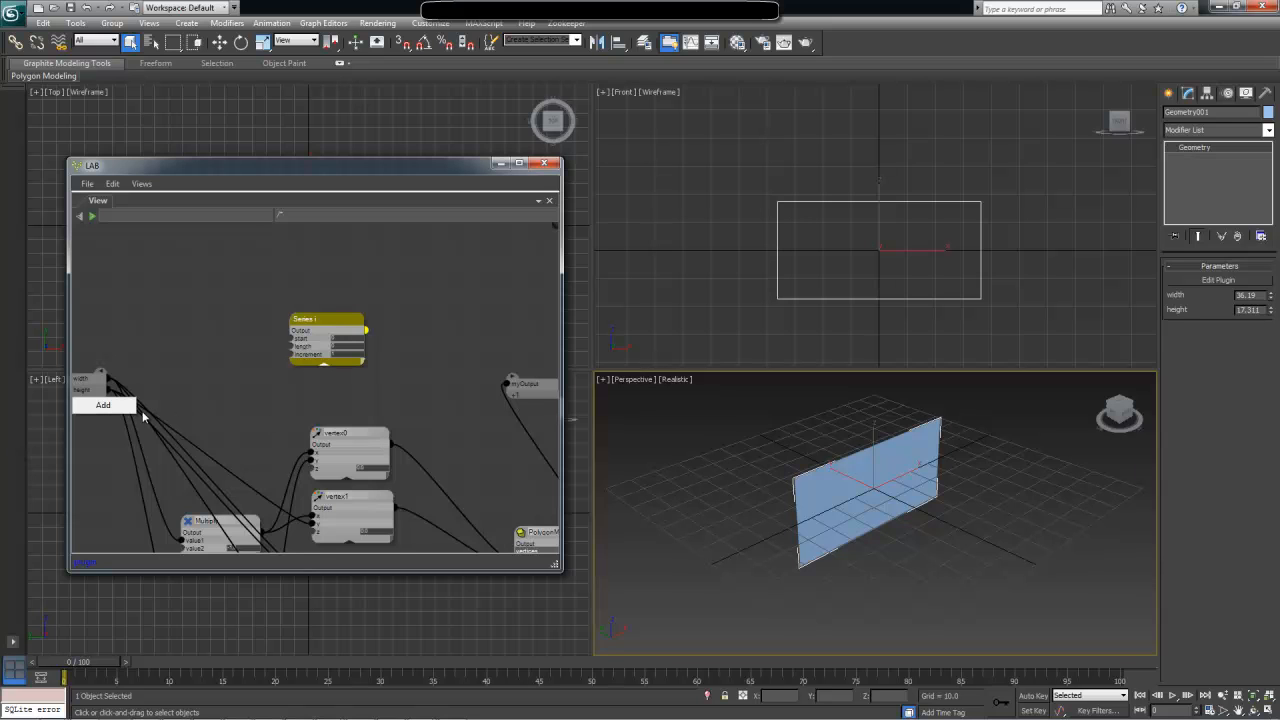
Add two new input ports below width and height on the graph's input node
click(130, 409)
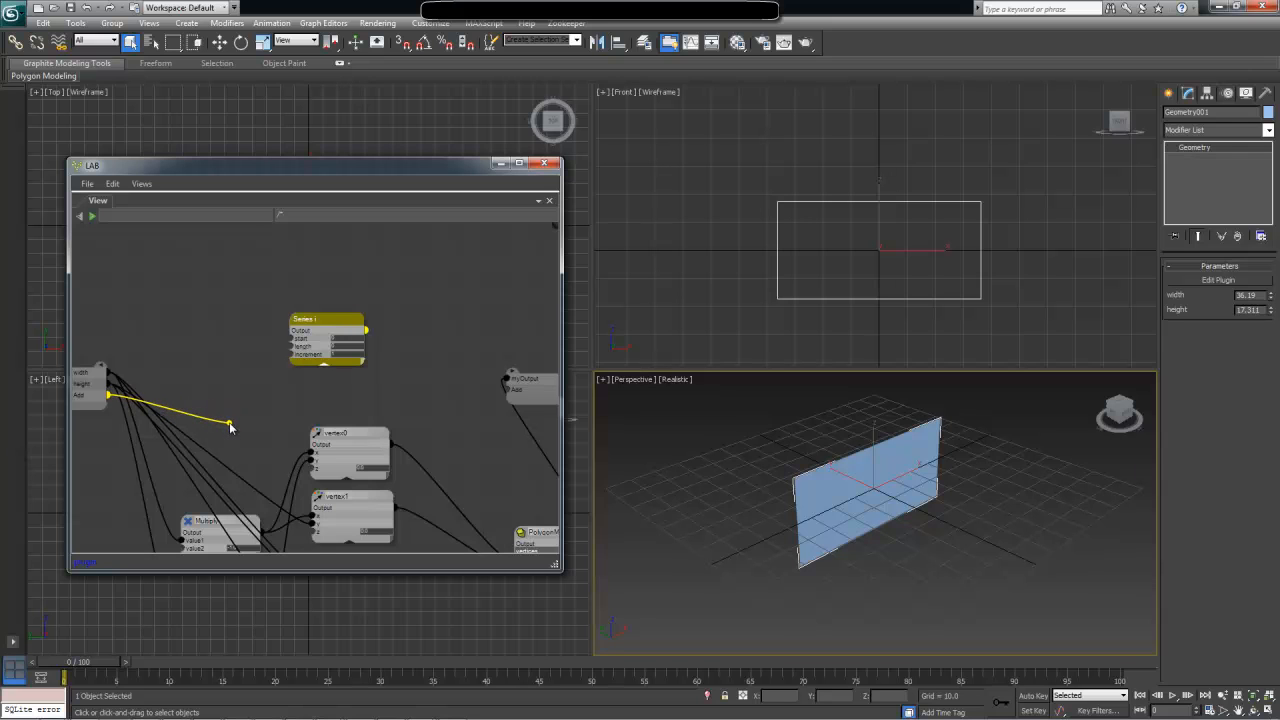
click(230, 424)
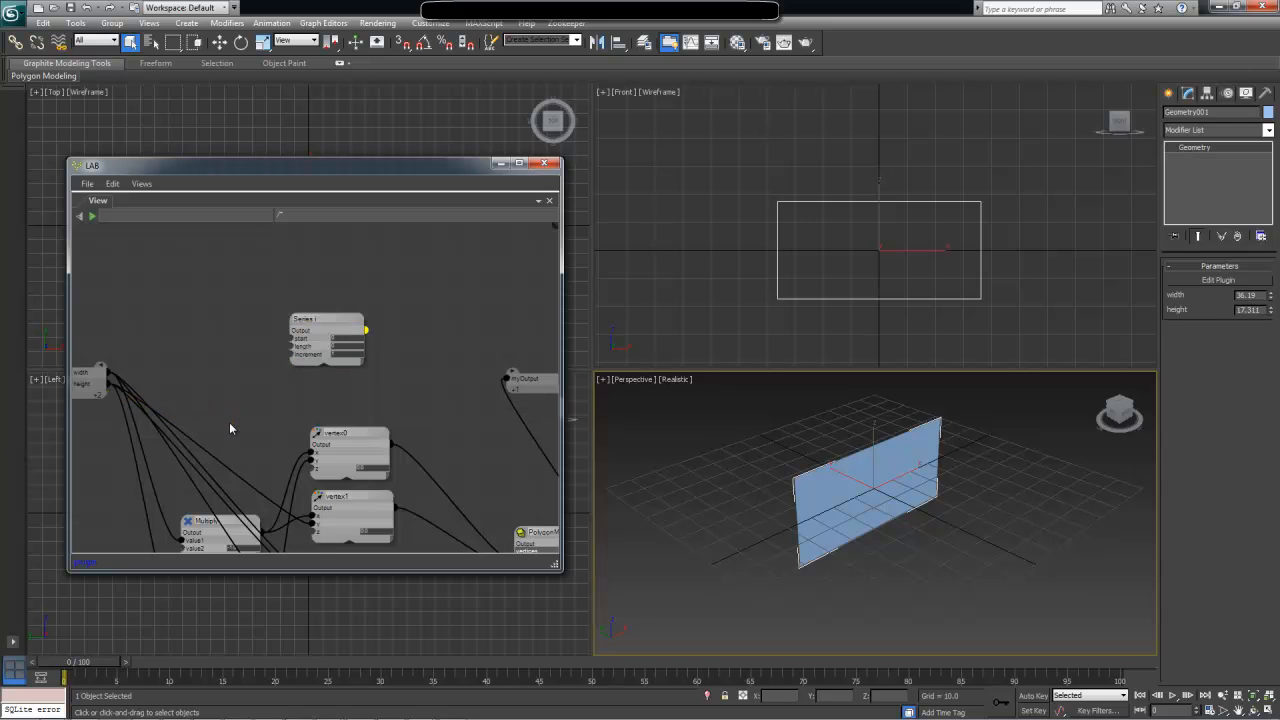
right_click(95, 400)
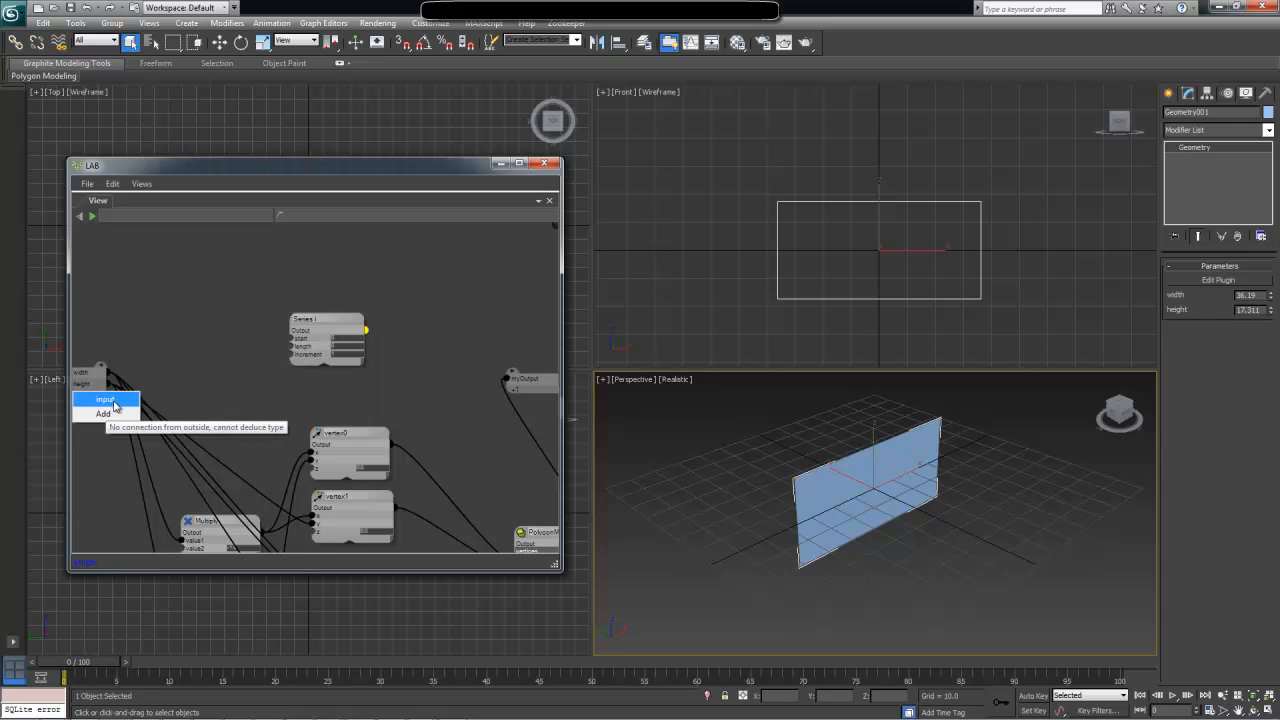
click(111, 419)
click(238, 418)
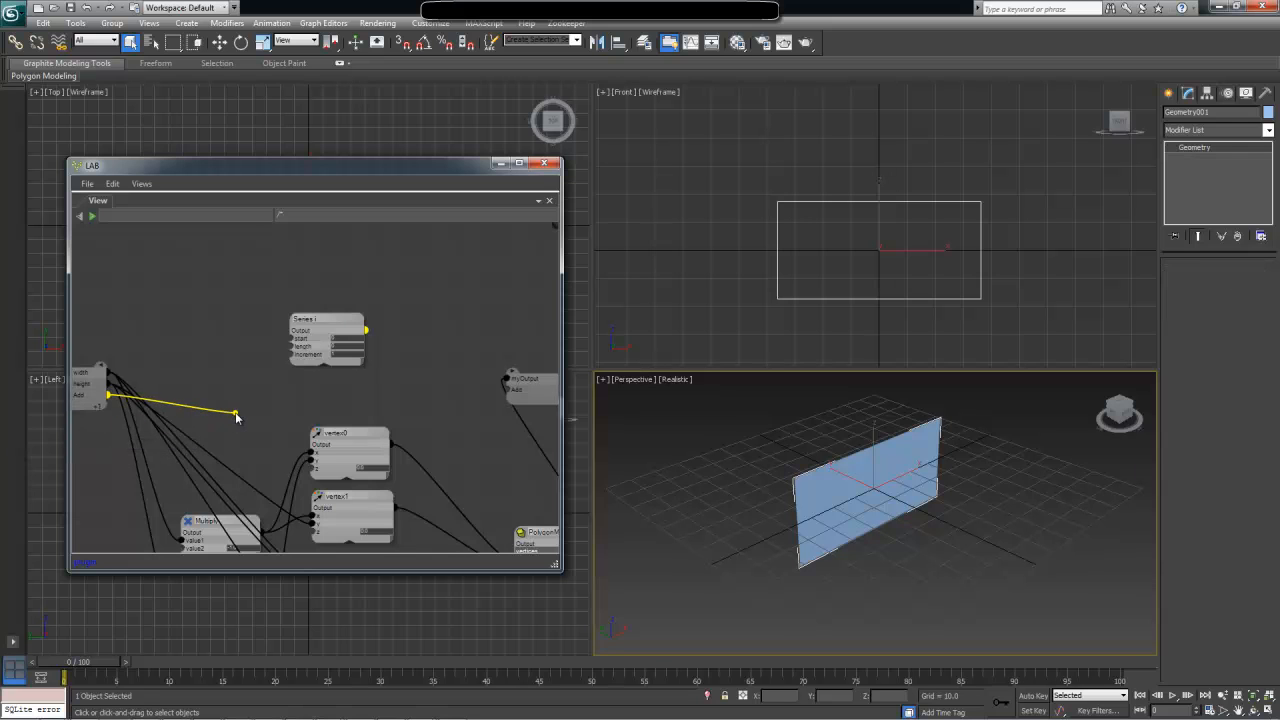
Set the data type of the new input port named "input" to int
right_click(99, 392)
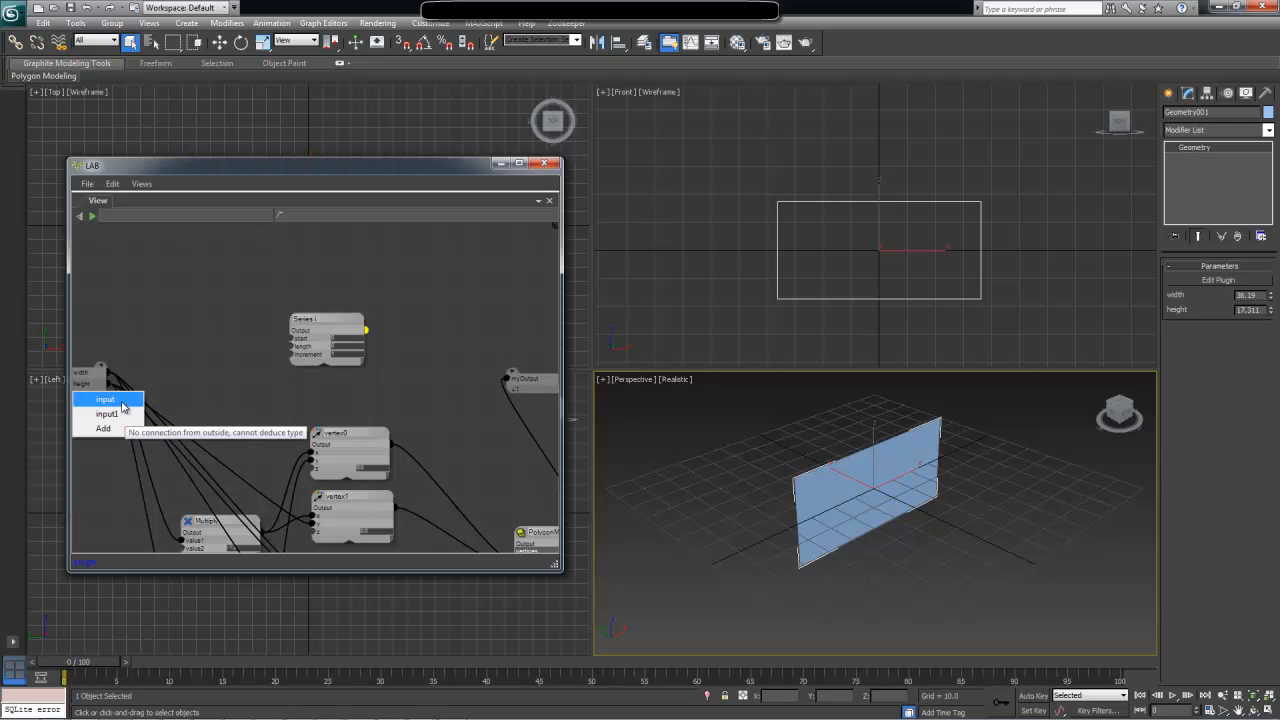
click(121, 403)
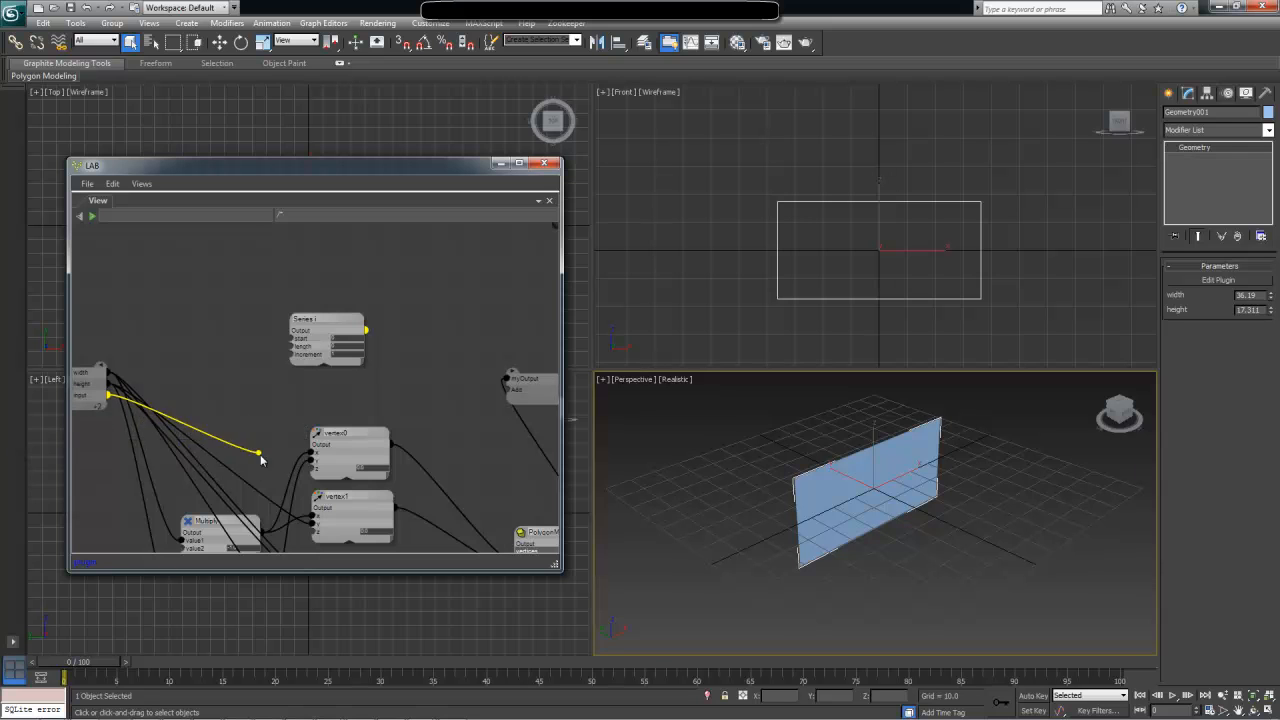
right_click(92, 401)
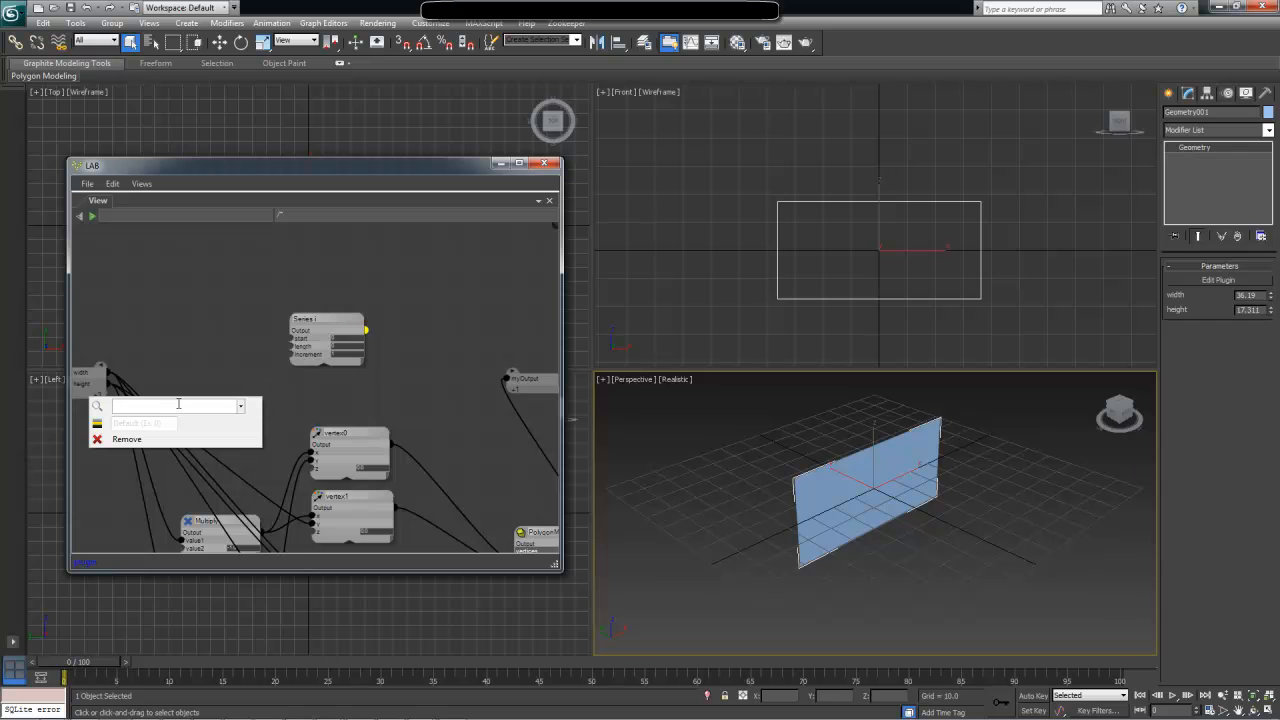
text(int)
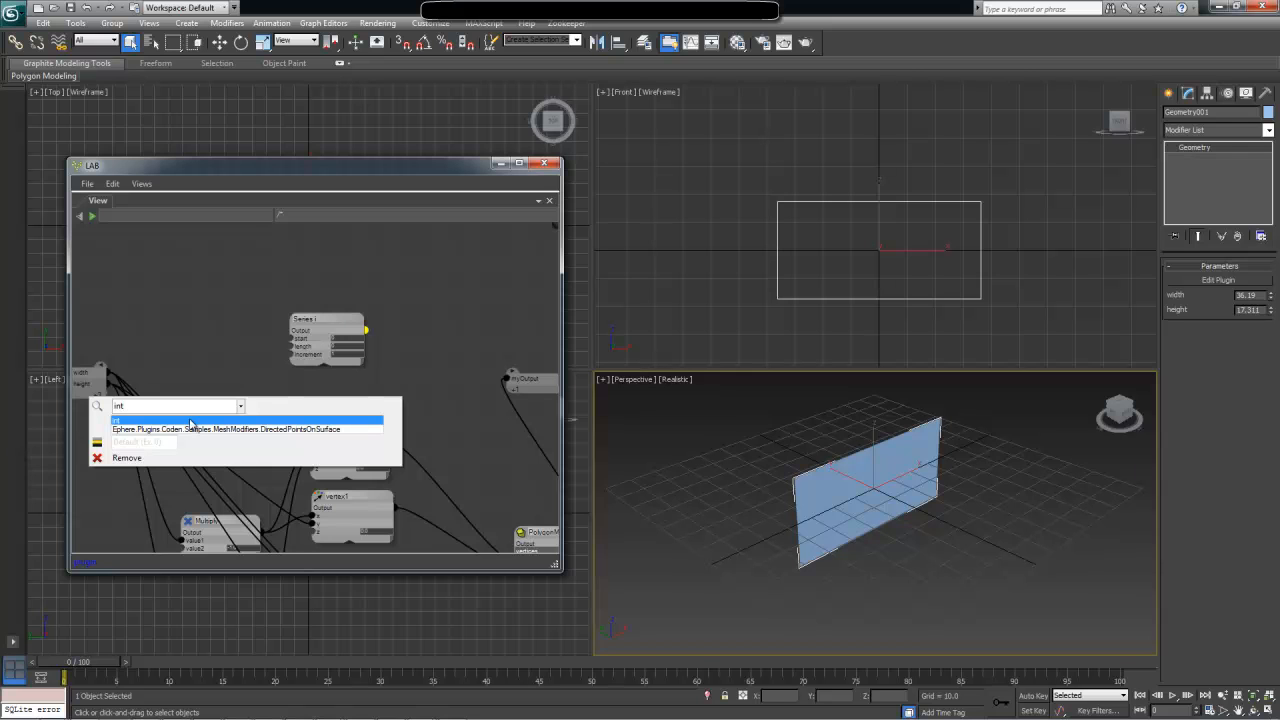
click(191, 421)
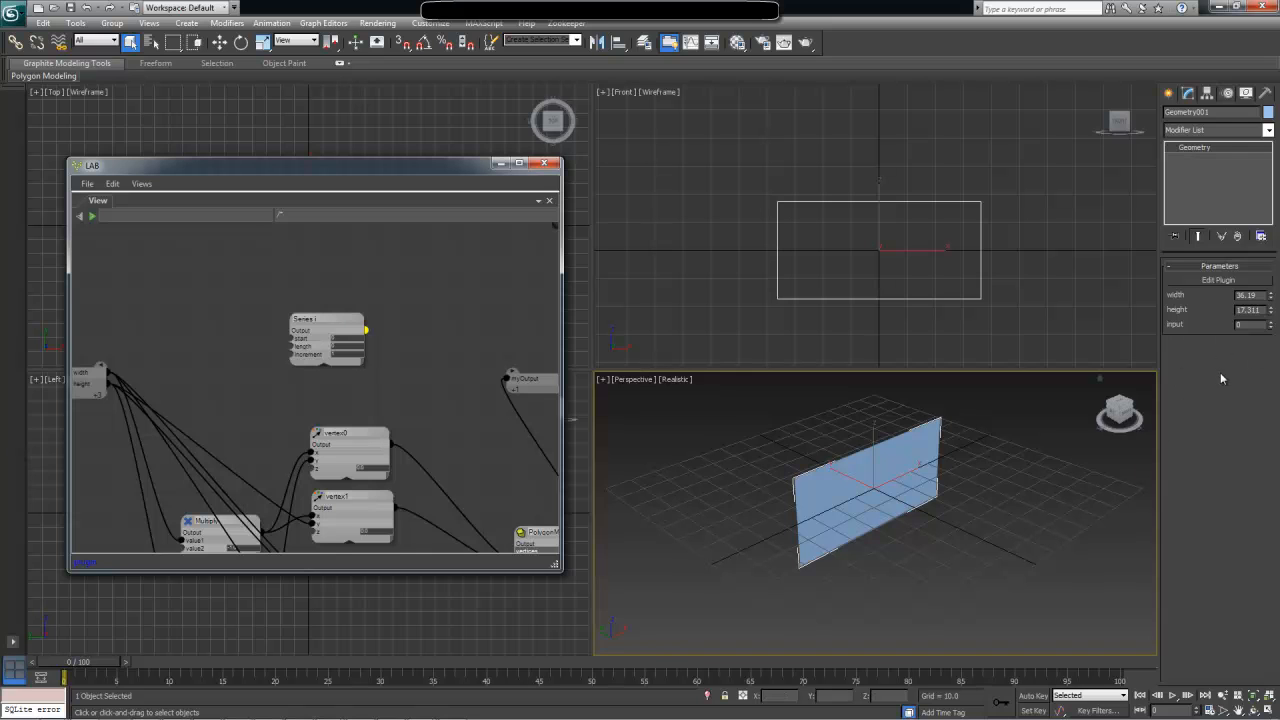
Set the data type of the second new port, "input1", to int
right_click(93, 390)
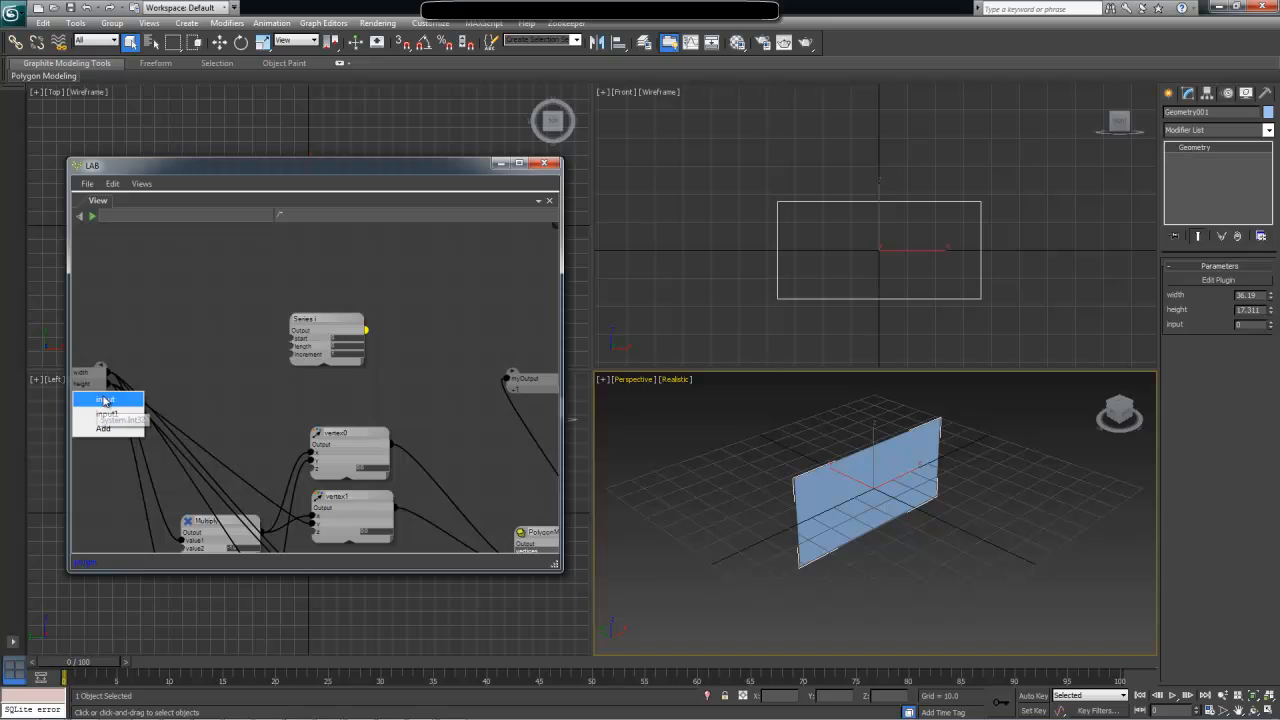
click(117, 415)
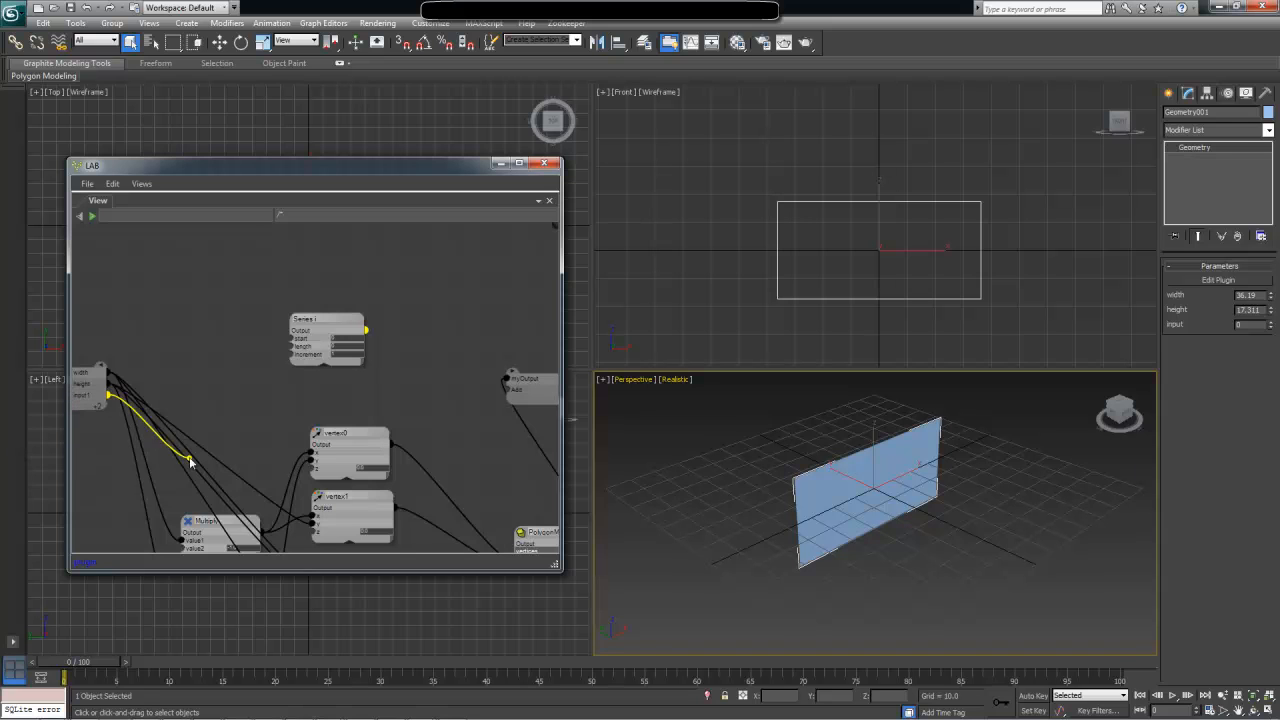
right_click(97, 399)
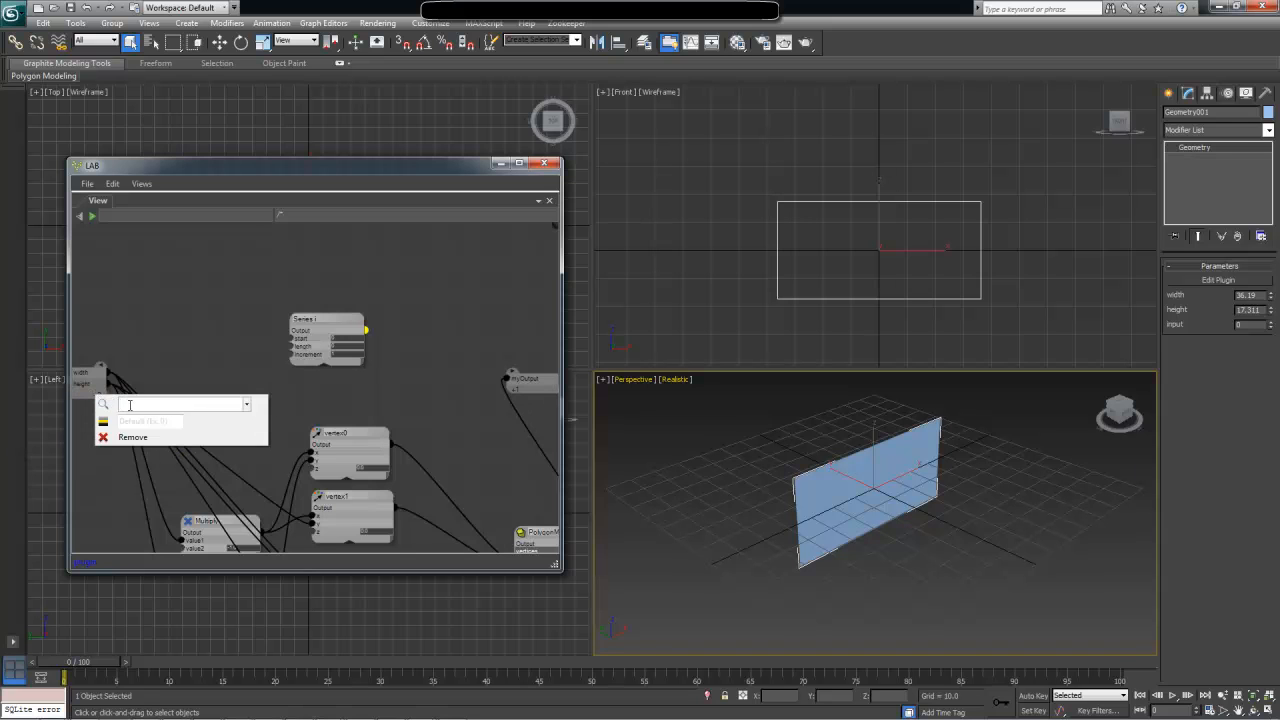
text(int)
key(Return)
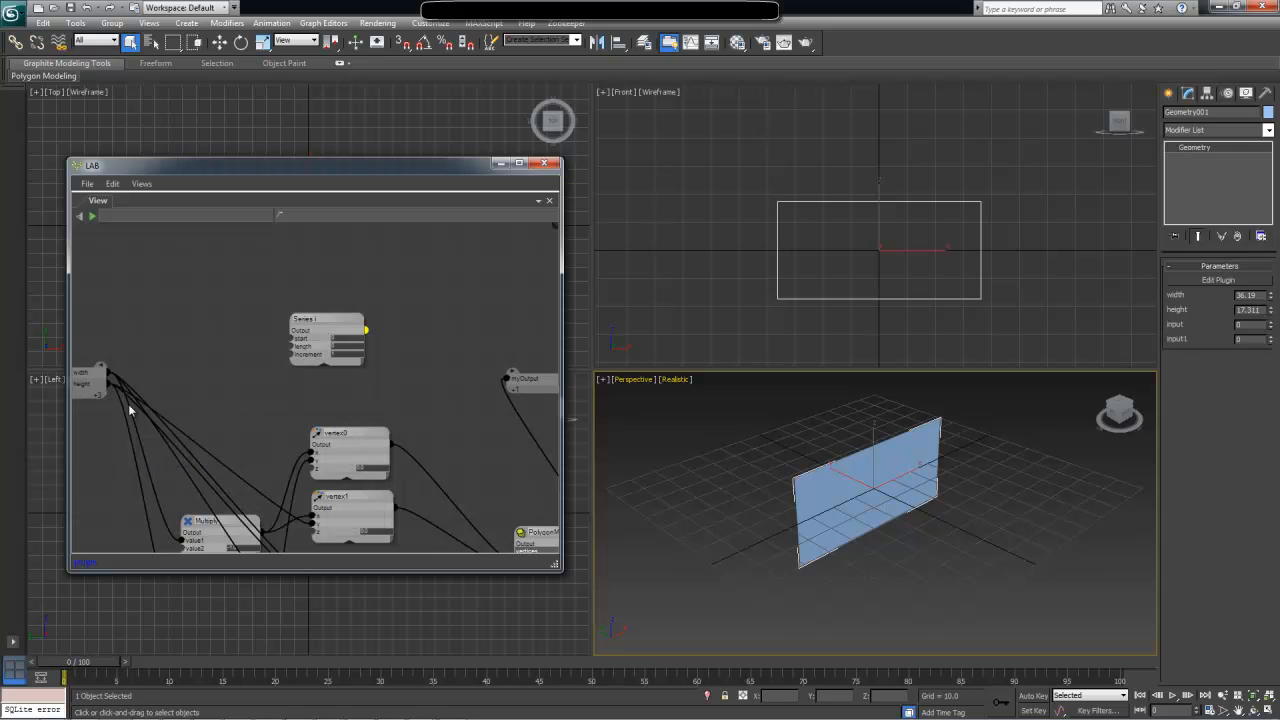
Add a Multiply operator node (Ephere.Utilities.Operator.Multiply) in the free space between the input node and Series i
right_click(95, 395)
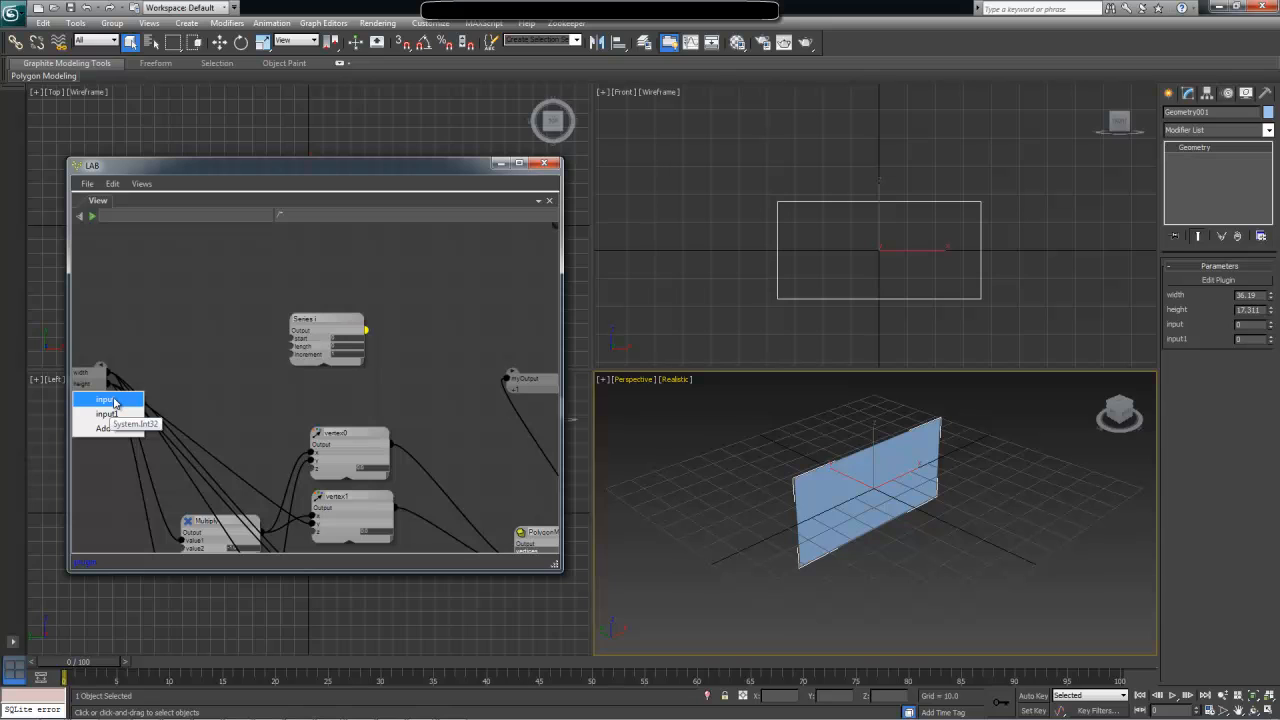
click(204, 352)
right_click(178, 349)
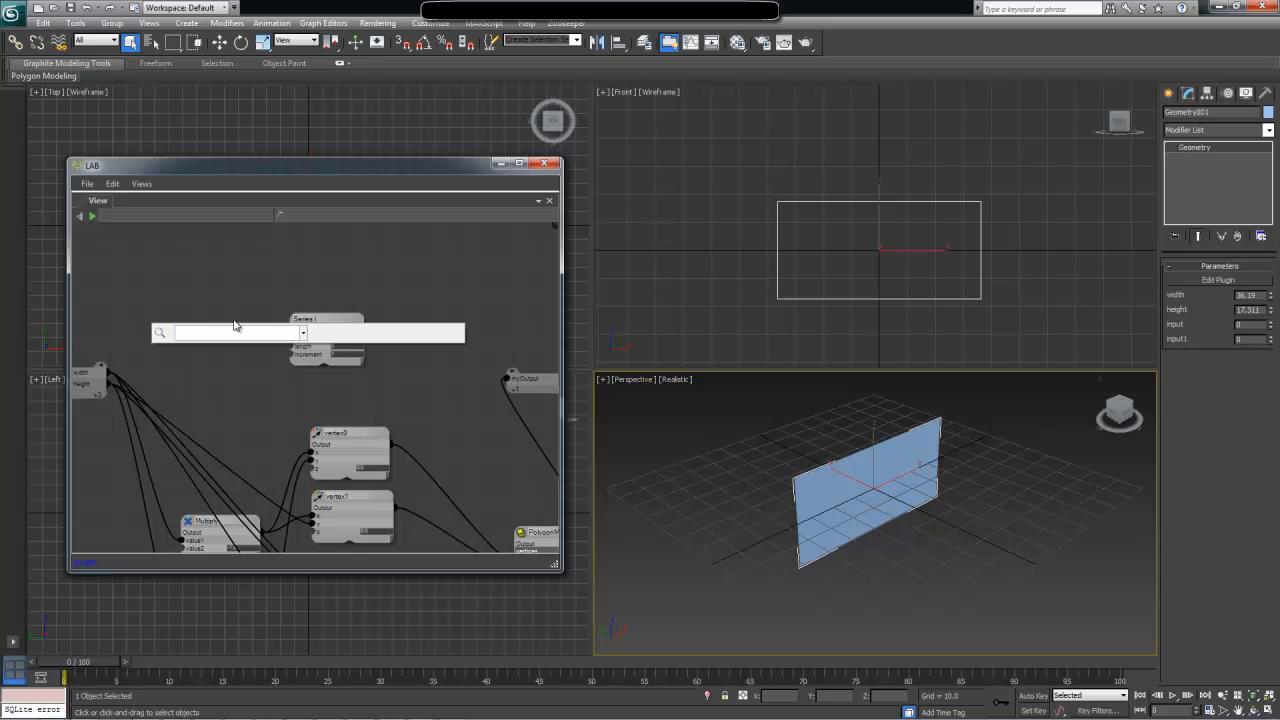
text(multi)
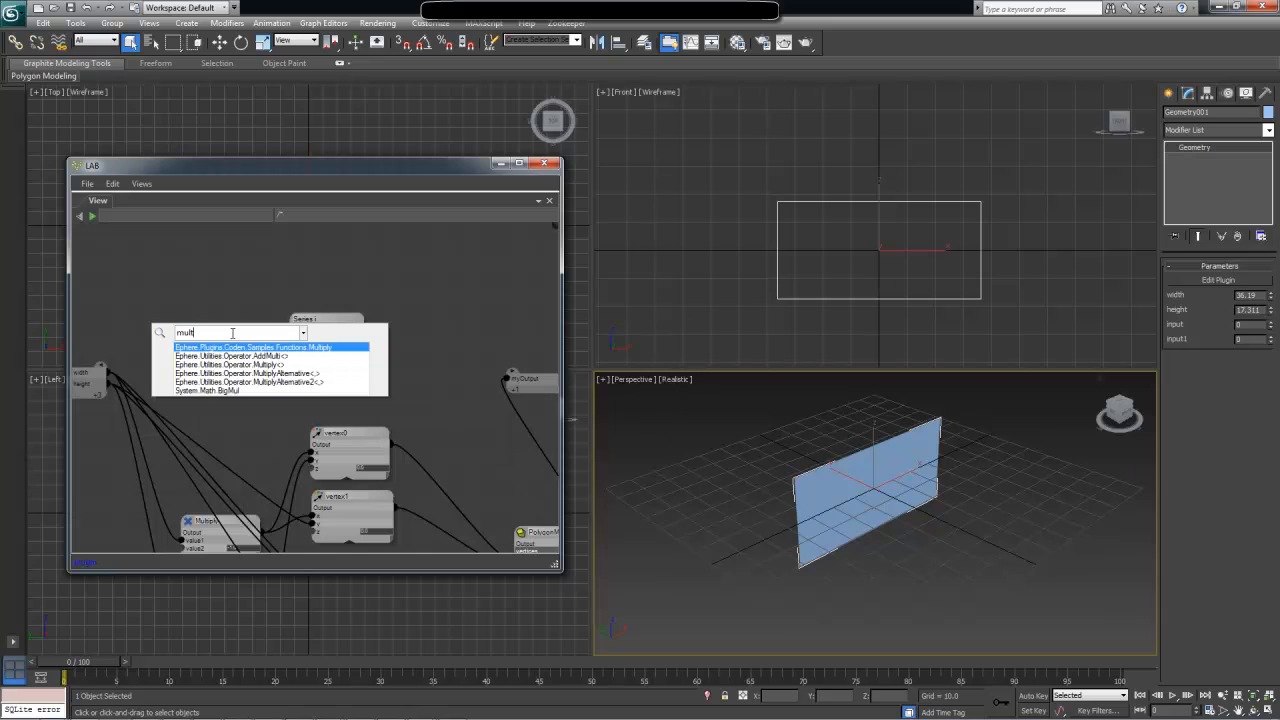
key(Down)
key(Down)
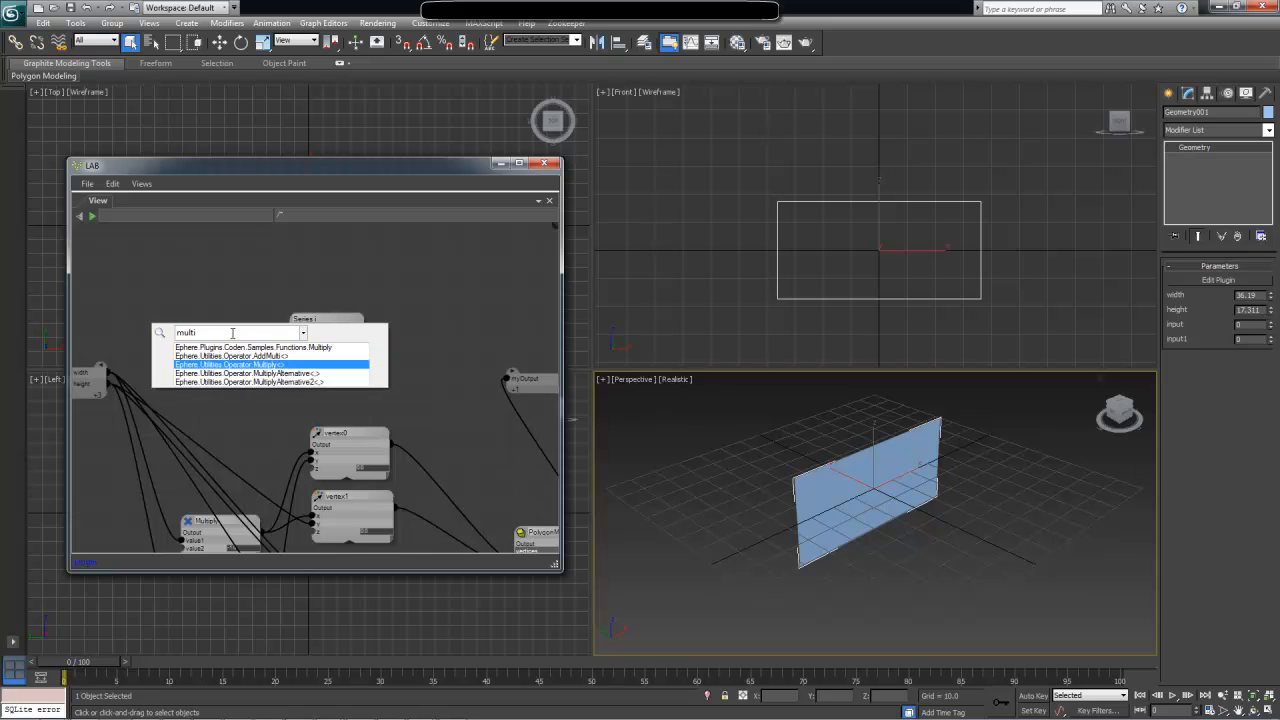
key(Return)
mouse_move(218, 358)
mouse_down()
mouse_move(199, 348)
mouse_move(218, 385)
mouse_move(224, 339)
mouse_up()
Connect input to value1 and input1 to value2 of the new Multiply node, and widen the node slightly
right_click(91, 398)
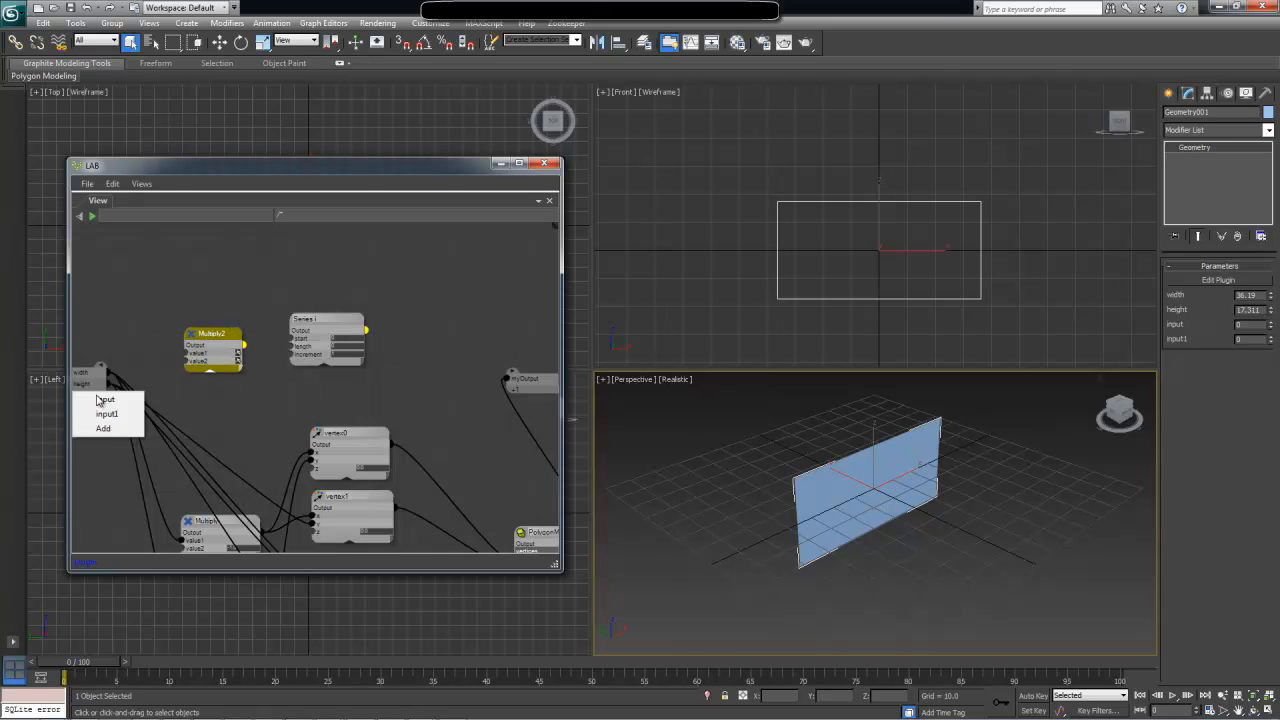
click(110, 408)
drag(108, 395, 198, 362)
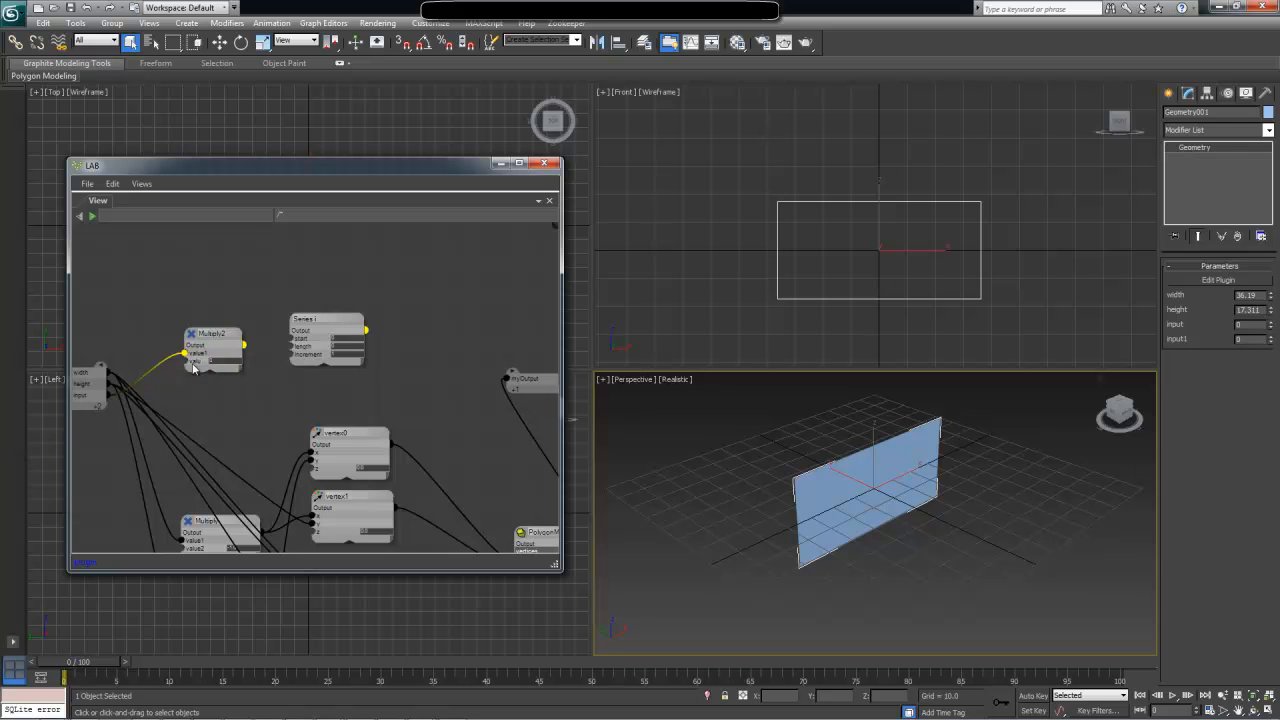
right_click(99, 409)
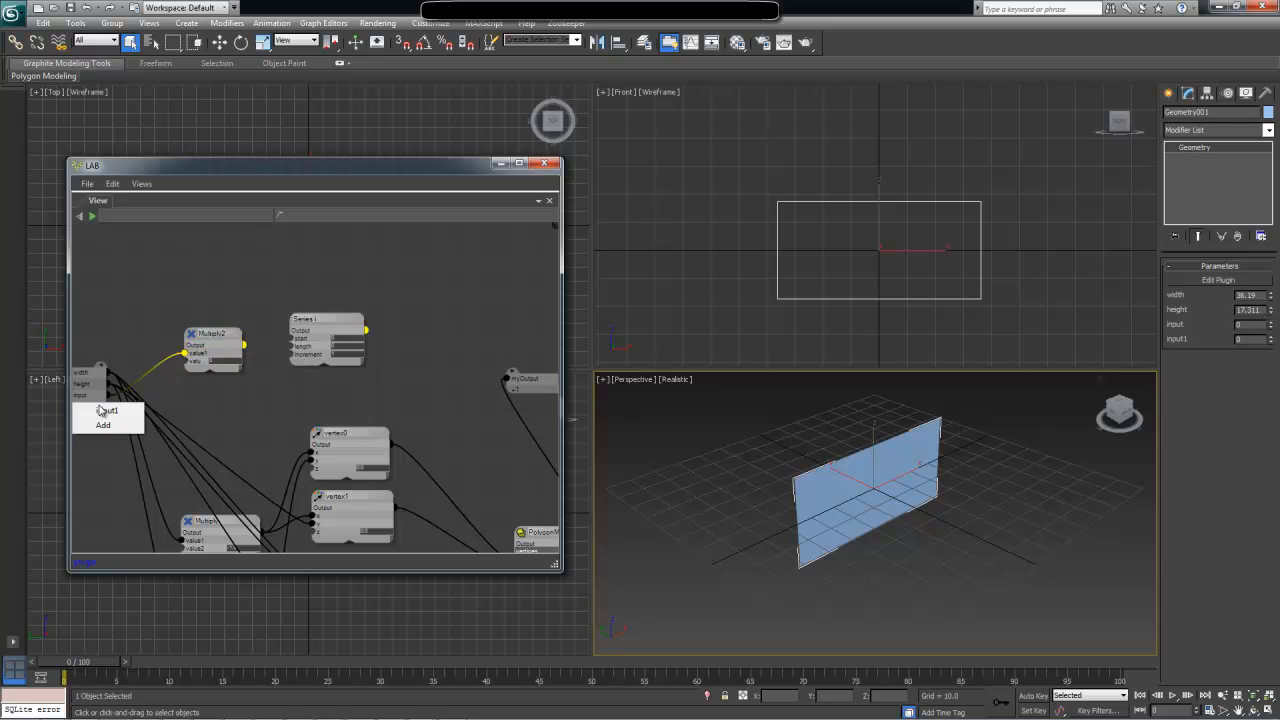
click(115, 412)
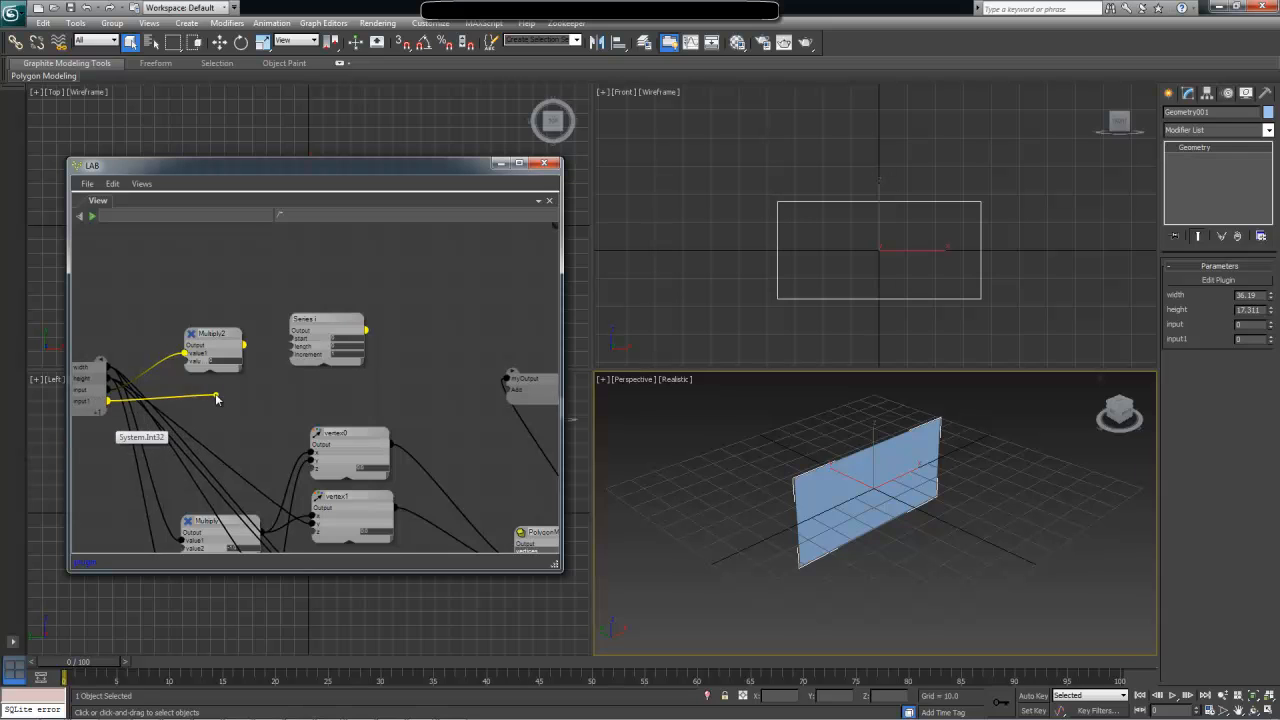
click(200, 363)
drag(241, 371, 249, 371)
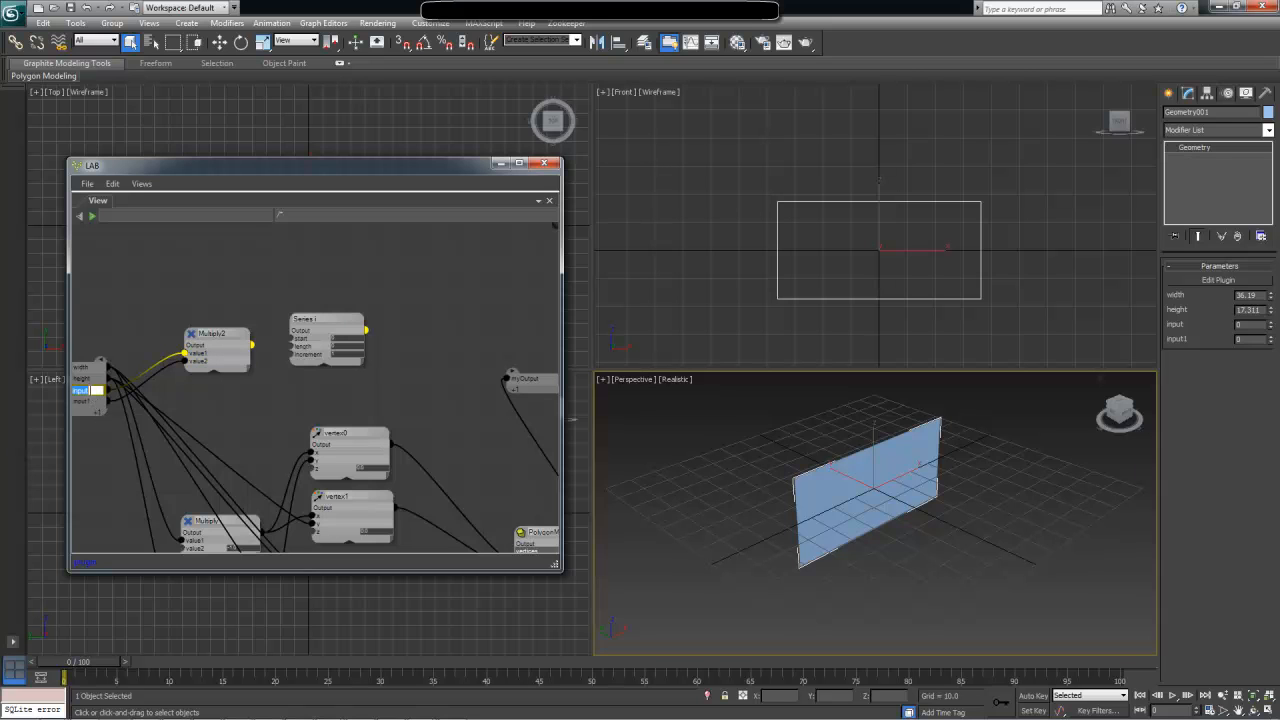
Rename the port "input" on the input node as "columns"
double_click(90, 392)
text(columns)
key(Return)
right_click(88, 400)
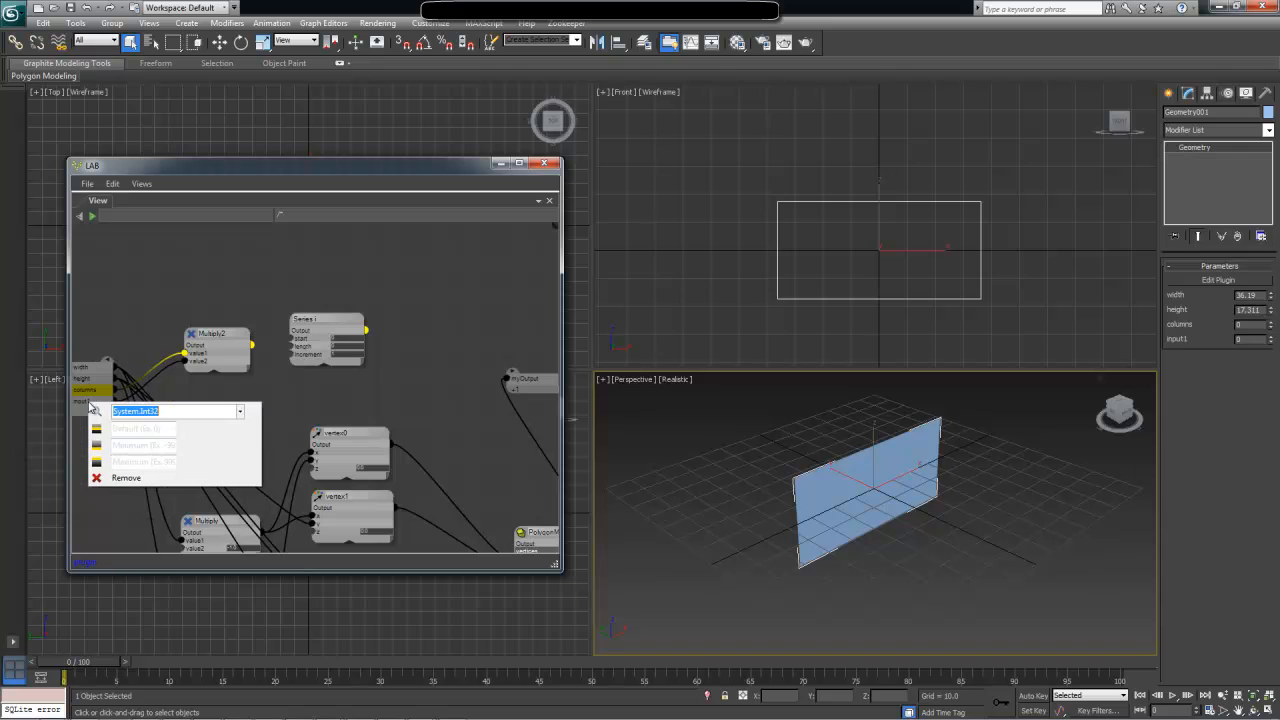
text(rows)
key(Return)
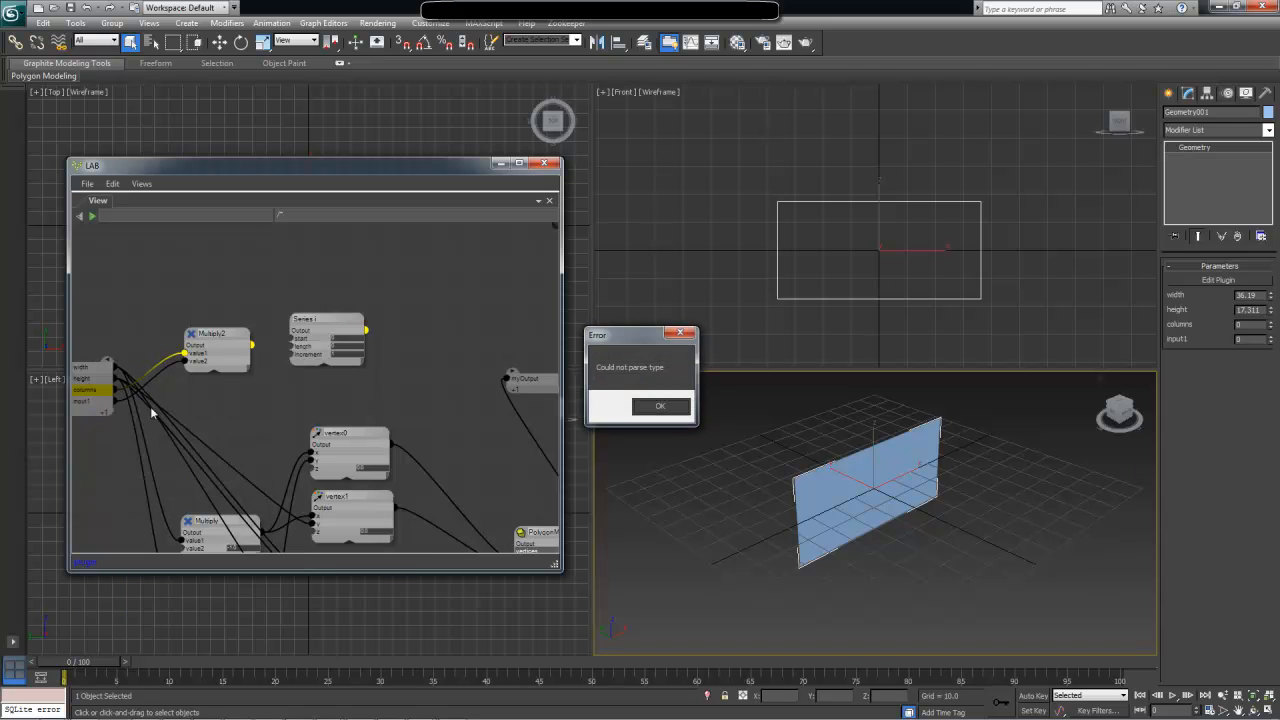
click(655, 408)
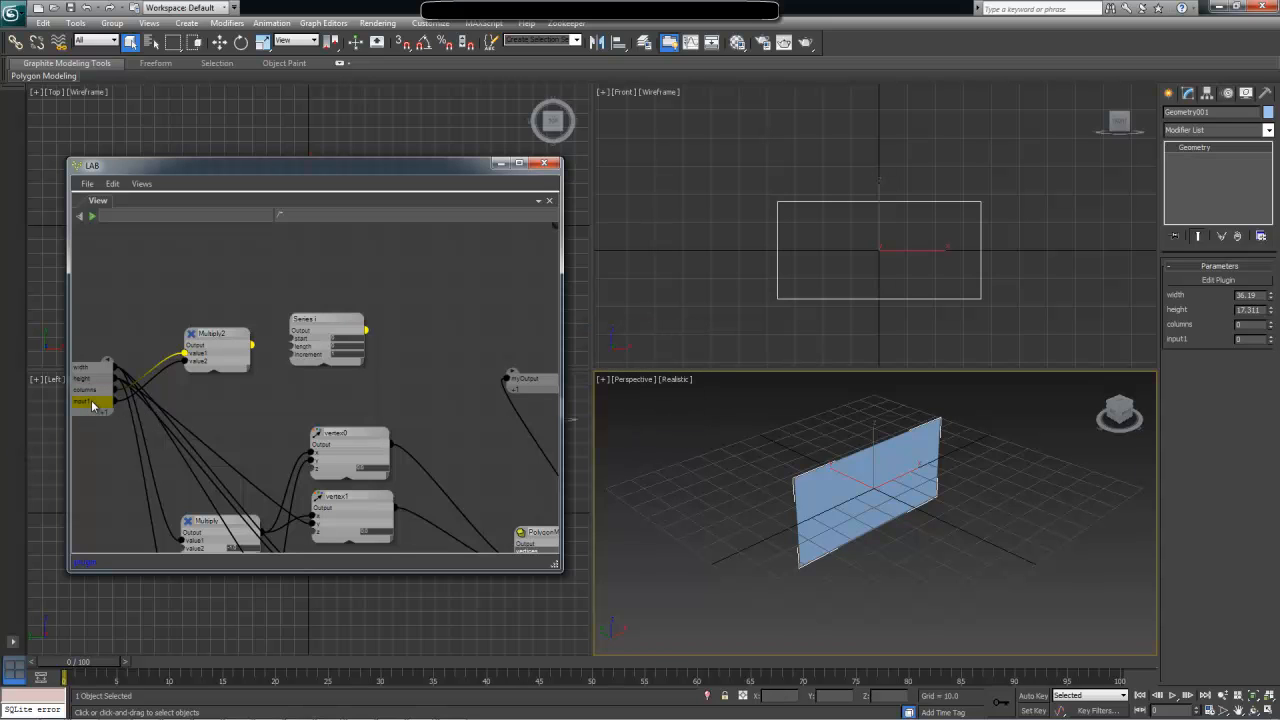
Rename the port "input1" on the input node as "rows"
double_click(86, 402)
text(rows)
key(Return)
Move the new Multiply node slightly closer to the input node and rename it as "RC"
click(229, 333)
drag(229, 333, 218, 326)
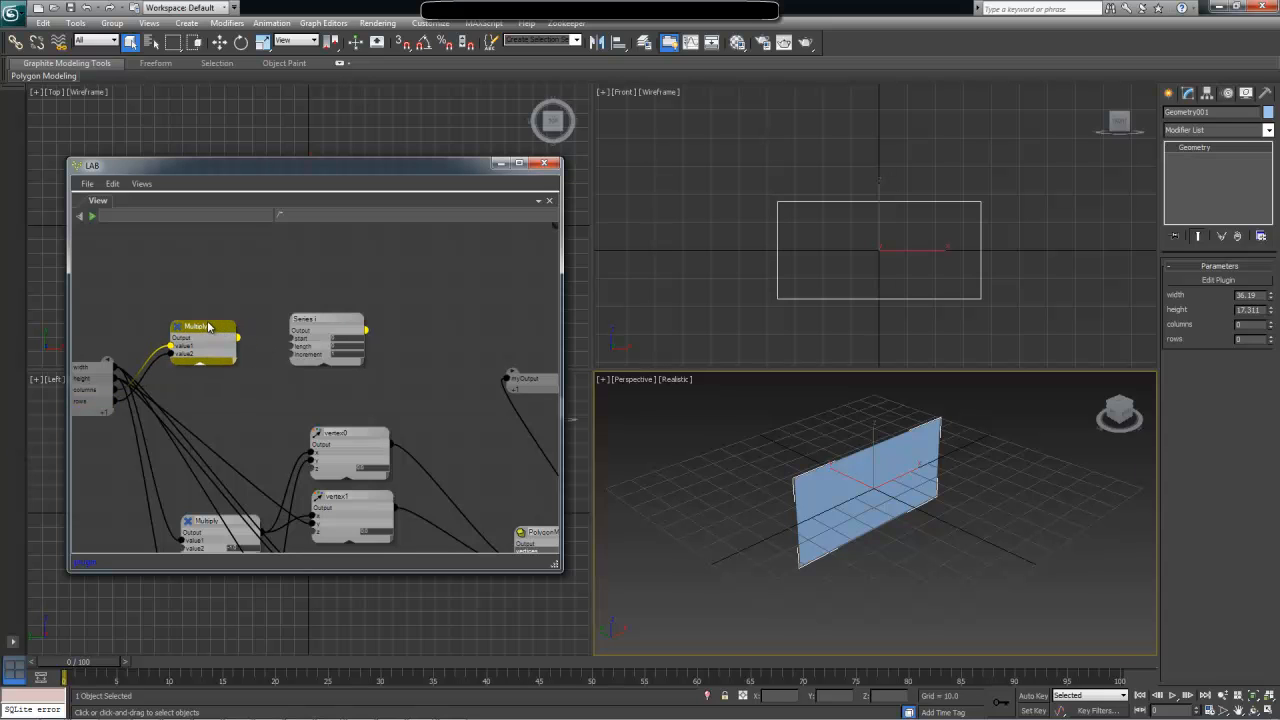
double_click(200, 332)
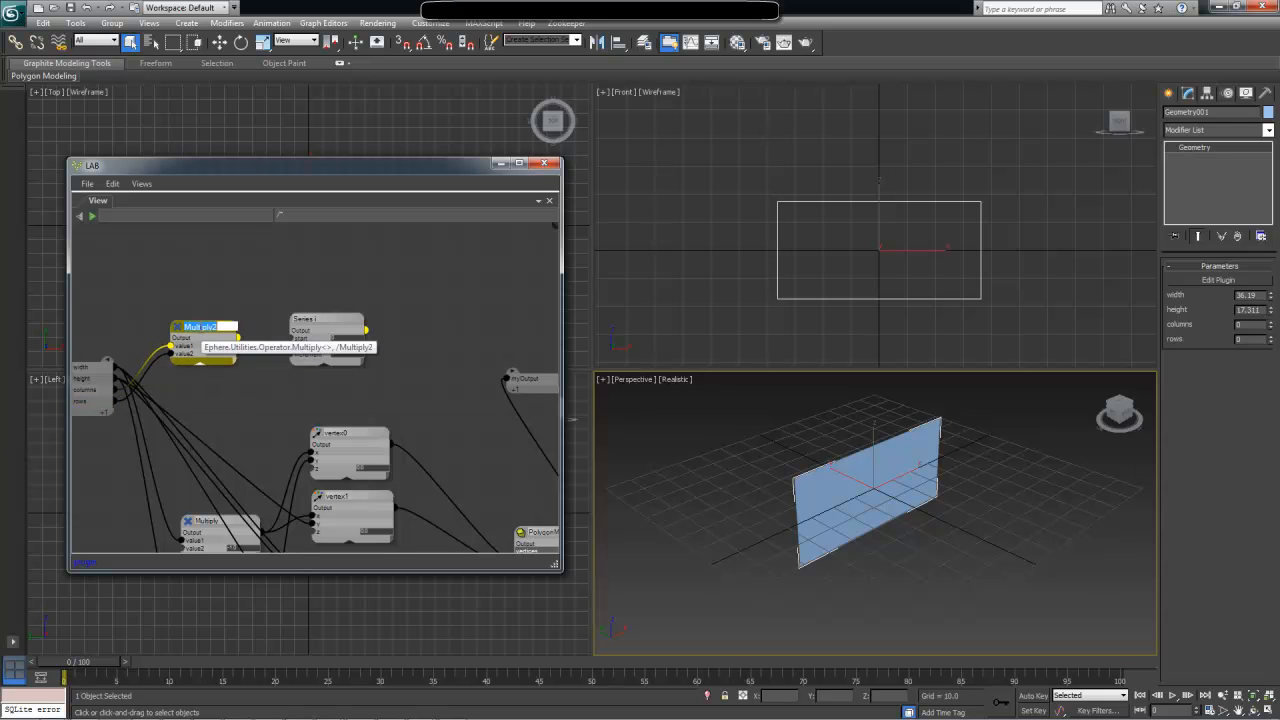
text(RC)
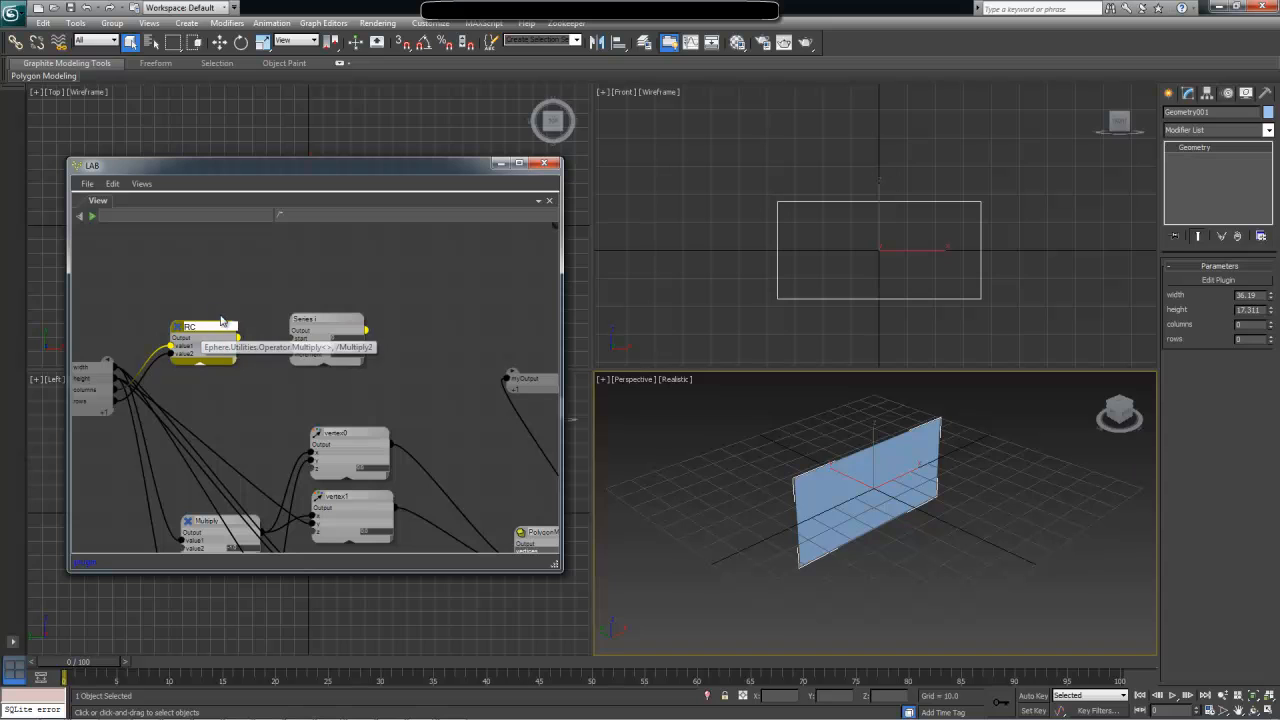
click(261, 279)
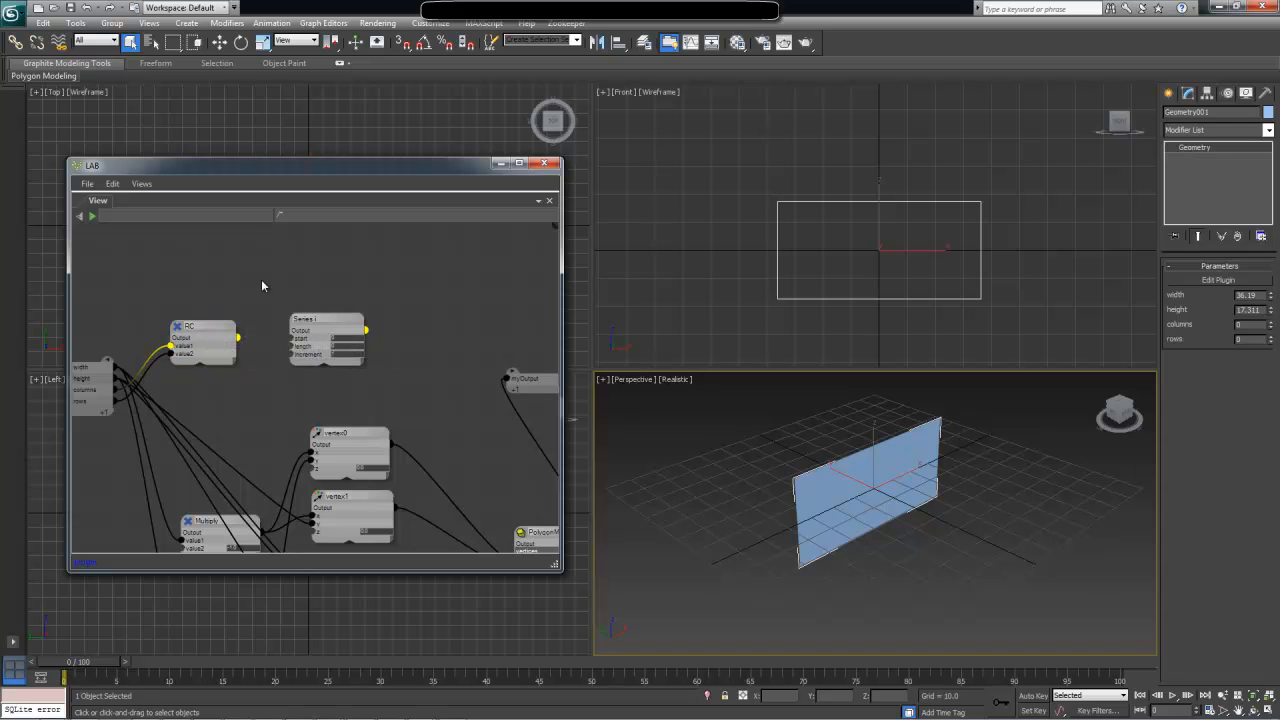
After consulting the vertex index notes in Paint, connect RC's output to the length of Series i and move both nodes higher in the graph
mouse_move(407, 717)
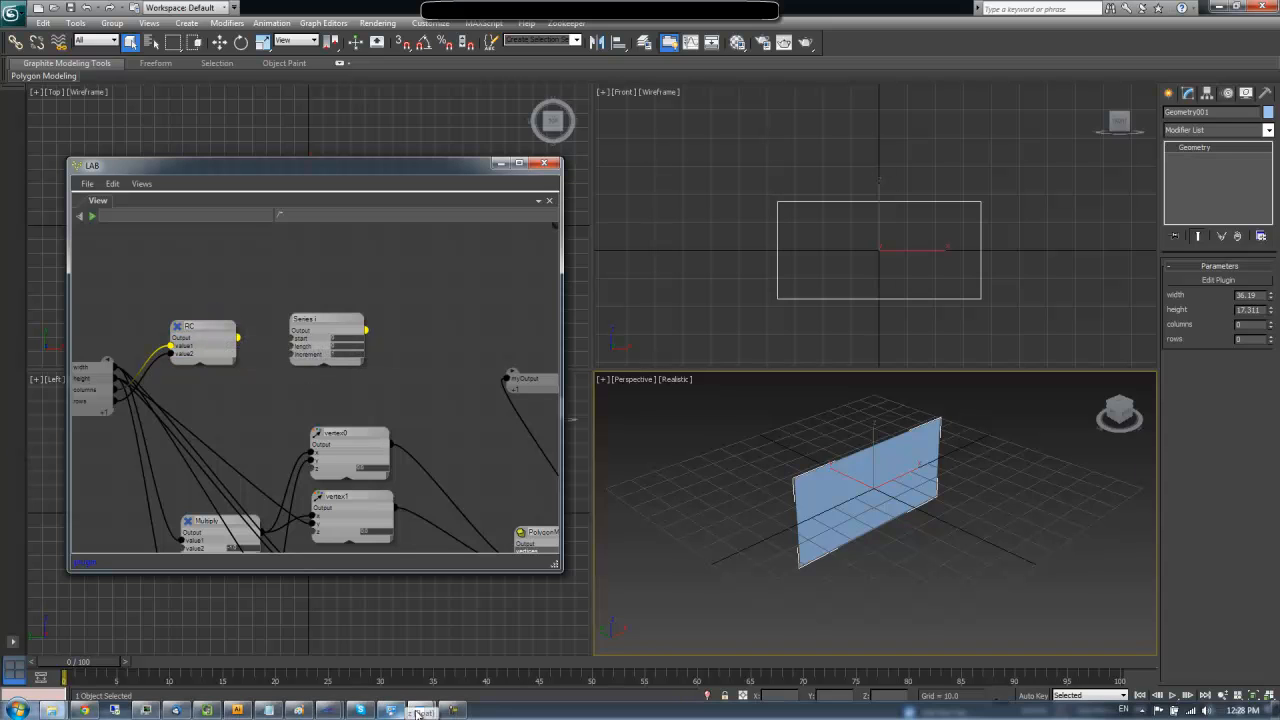
click(297, 711)
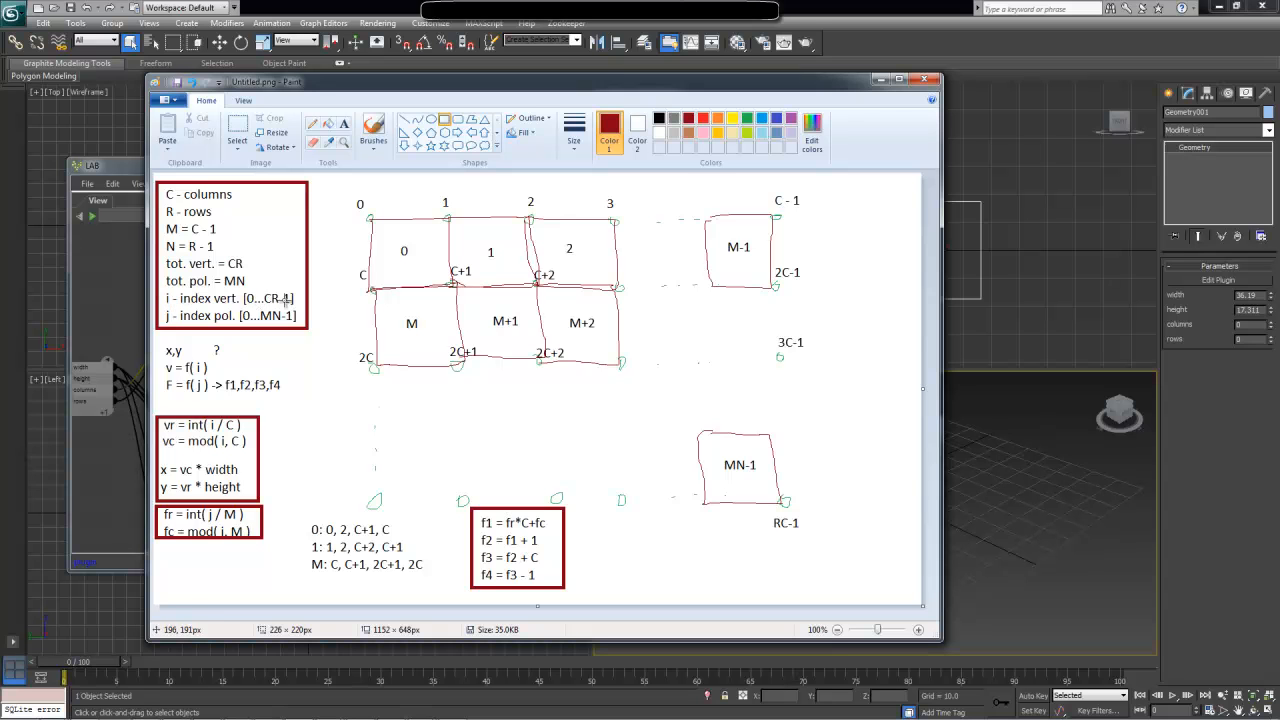
key(alt+Tab)
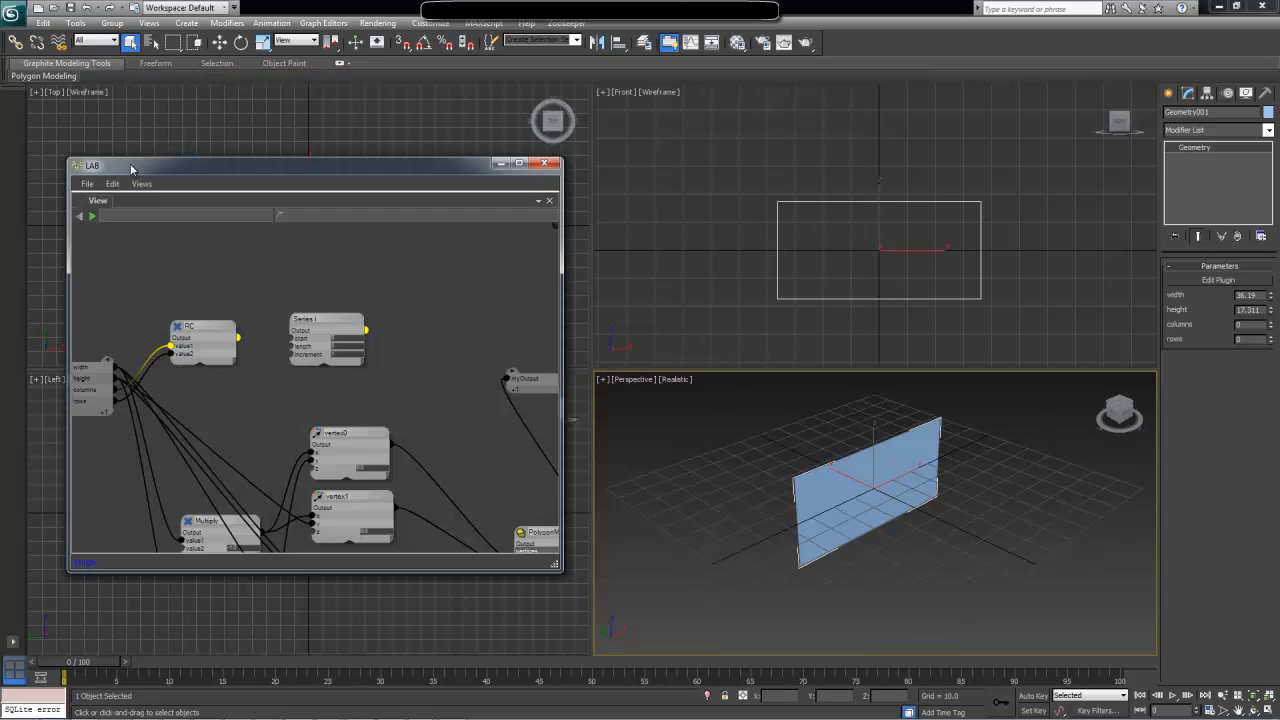
drag(237, 339, 308, 294)
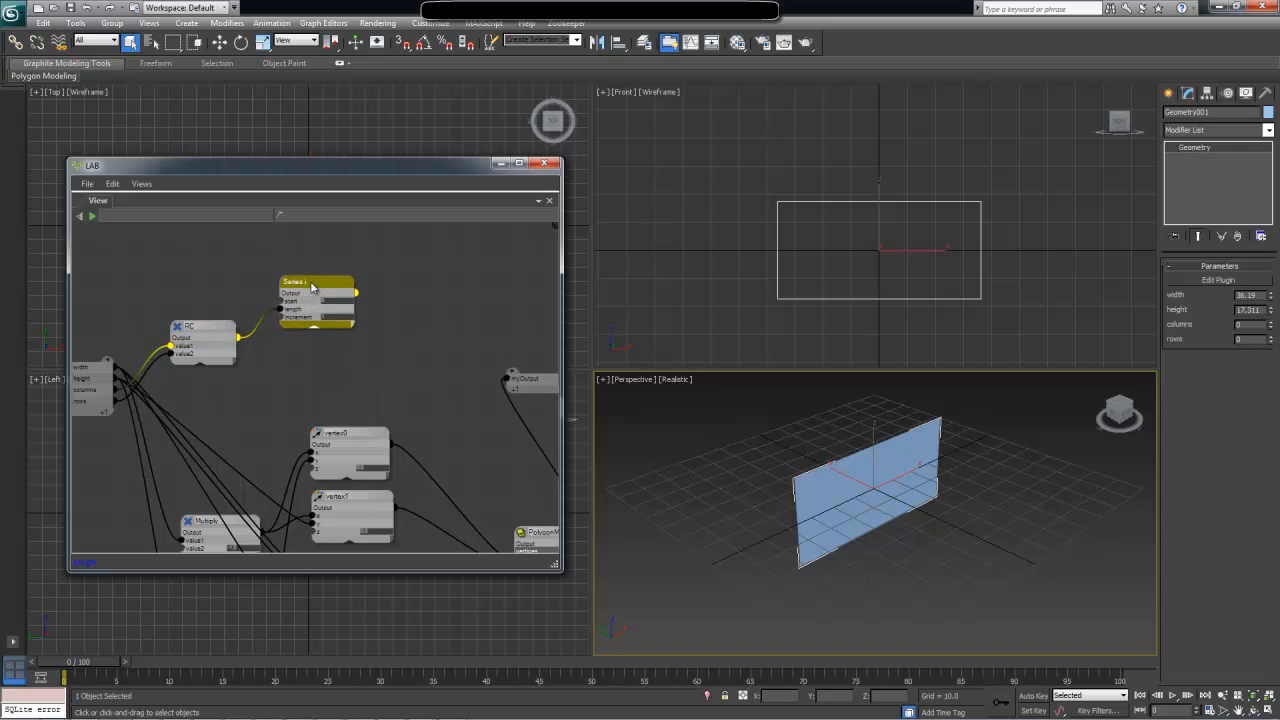
drag(212, 329, 208, 289)
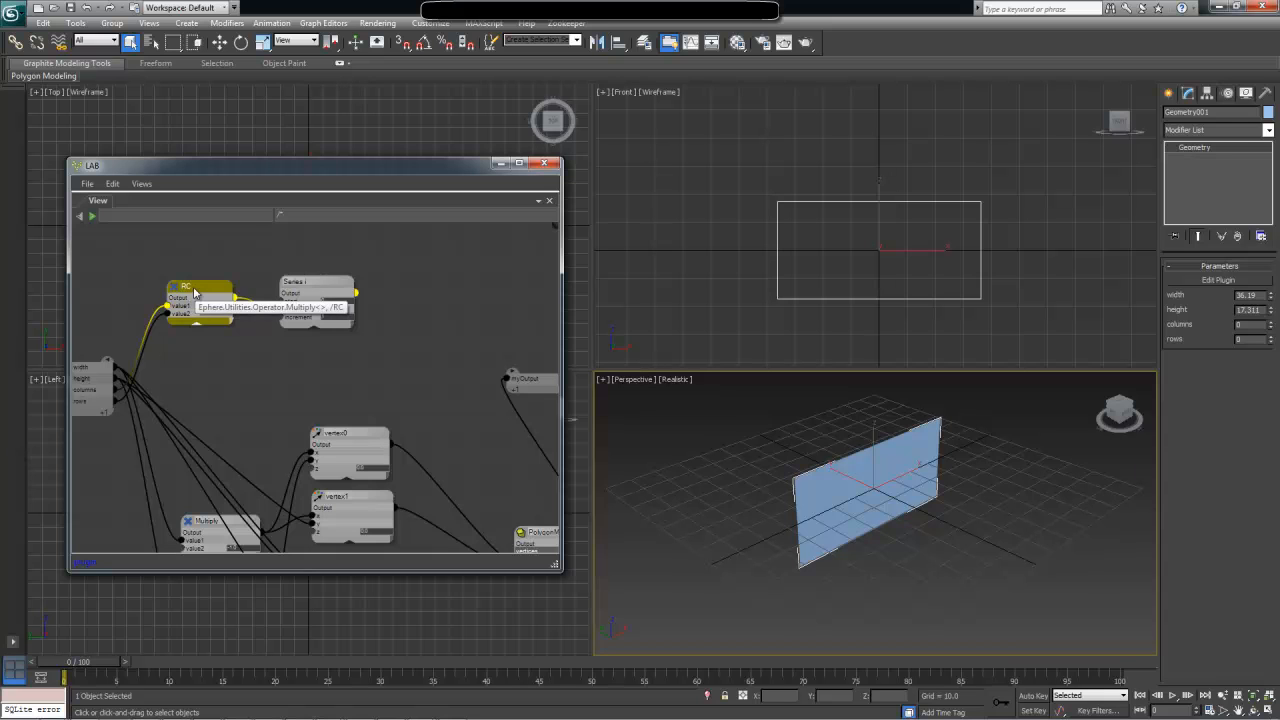
drag(309, 289, 307, 284)
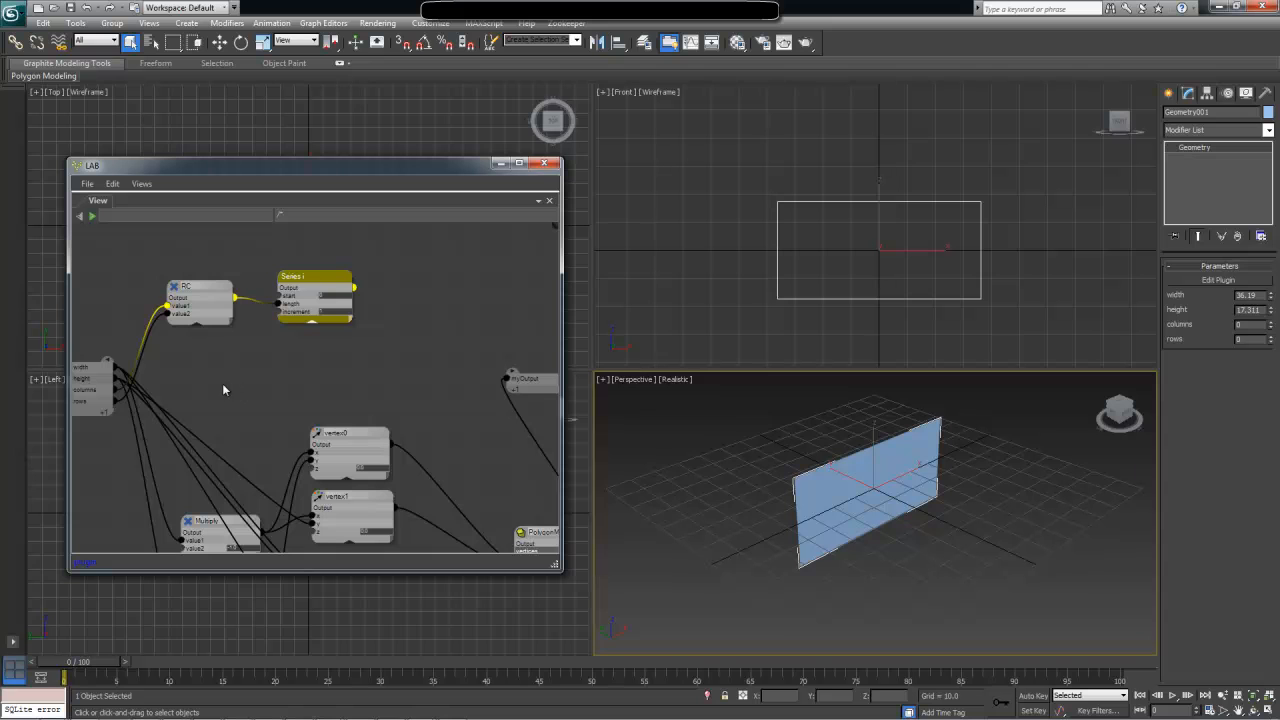
Add a second Series node to the graph below Series i
mouse_move(353, 377)
middle_down()
mouse_move(348, 366)
mouse_move(362, 392)
mouse_move(378, 360)
mouse_move(346, 401)
middle_up()
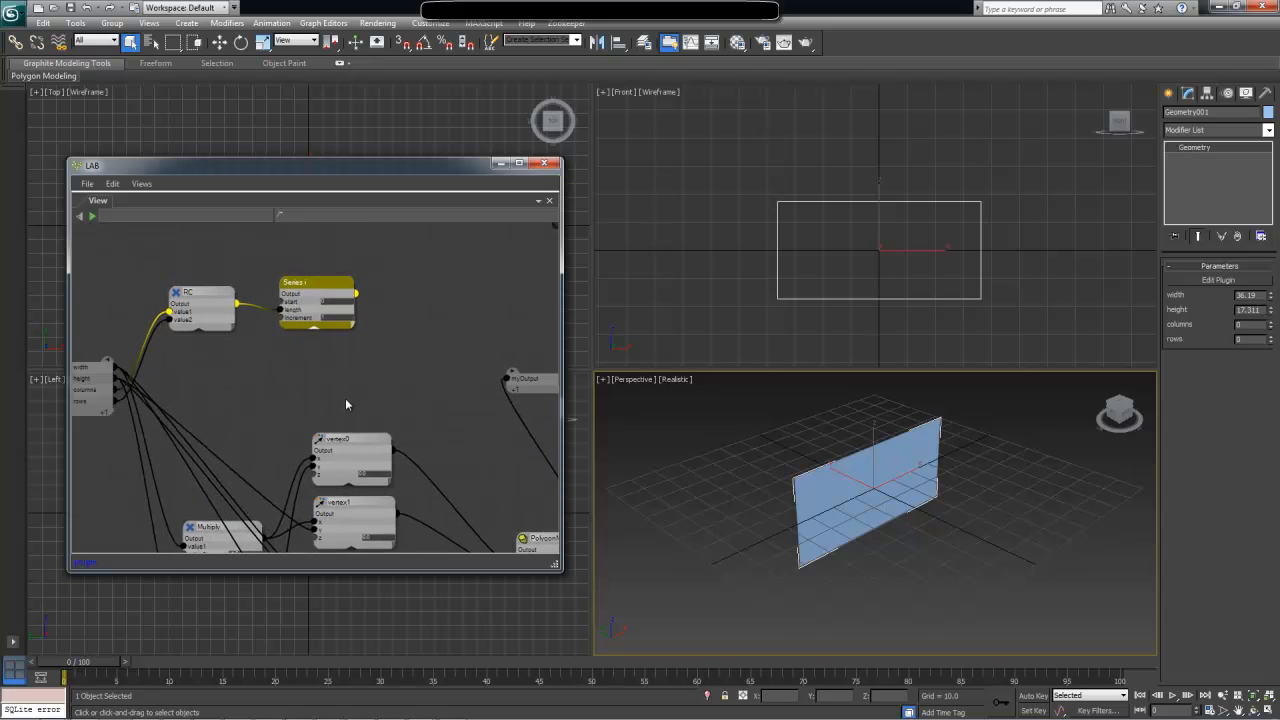
key(Tab)
text(serie)
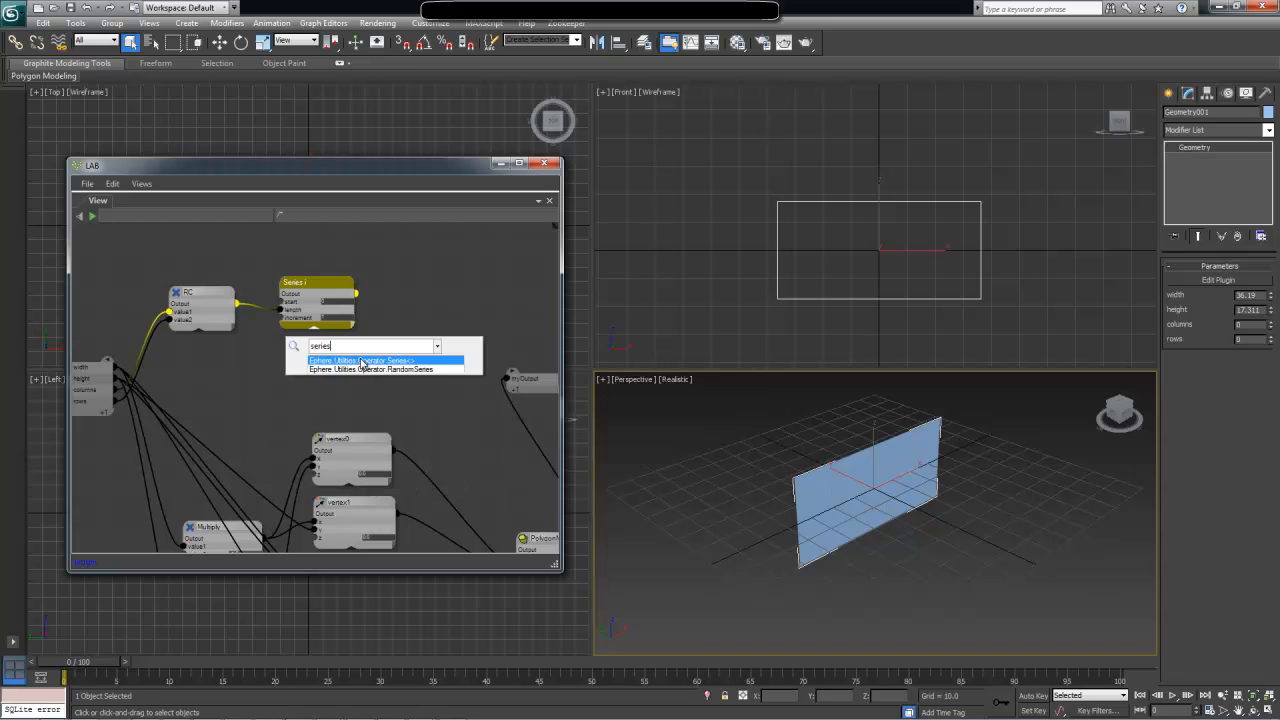
click(362, 360)
click(334, 376)
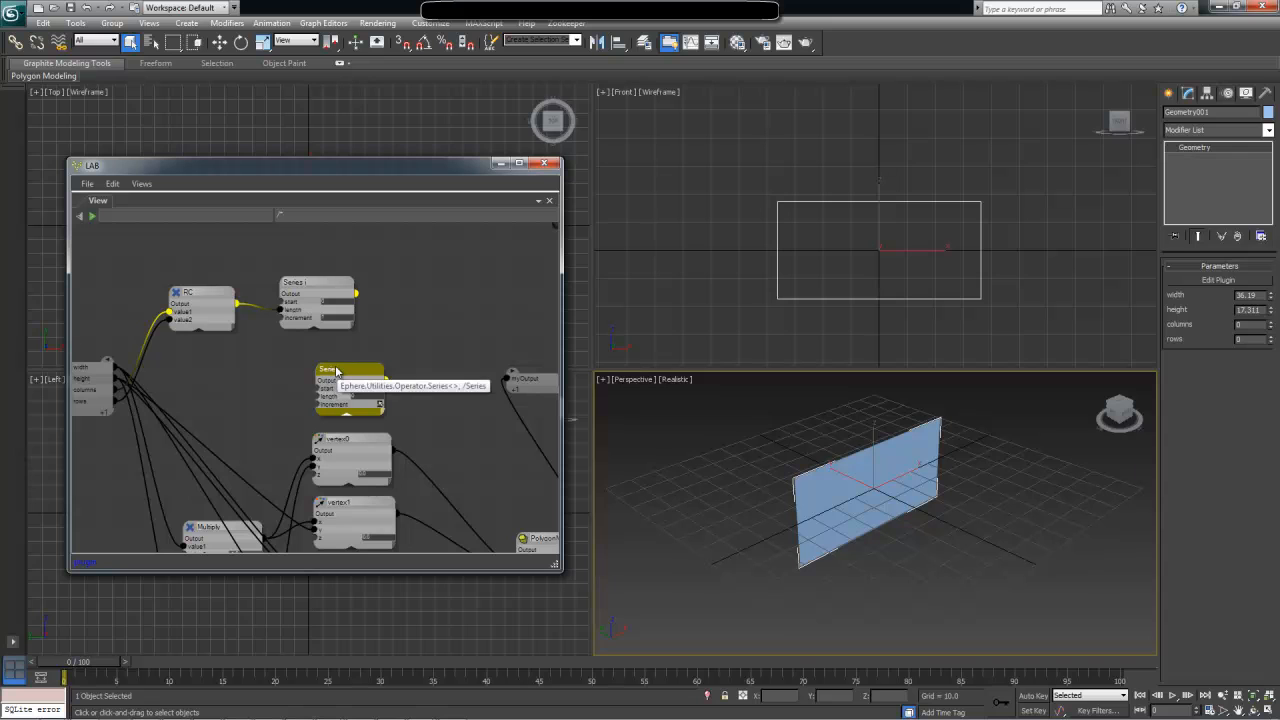
Rename the new Series node as "Series j" and move it closer beneath Series i
double_click(336, 370)
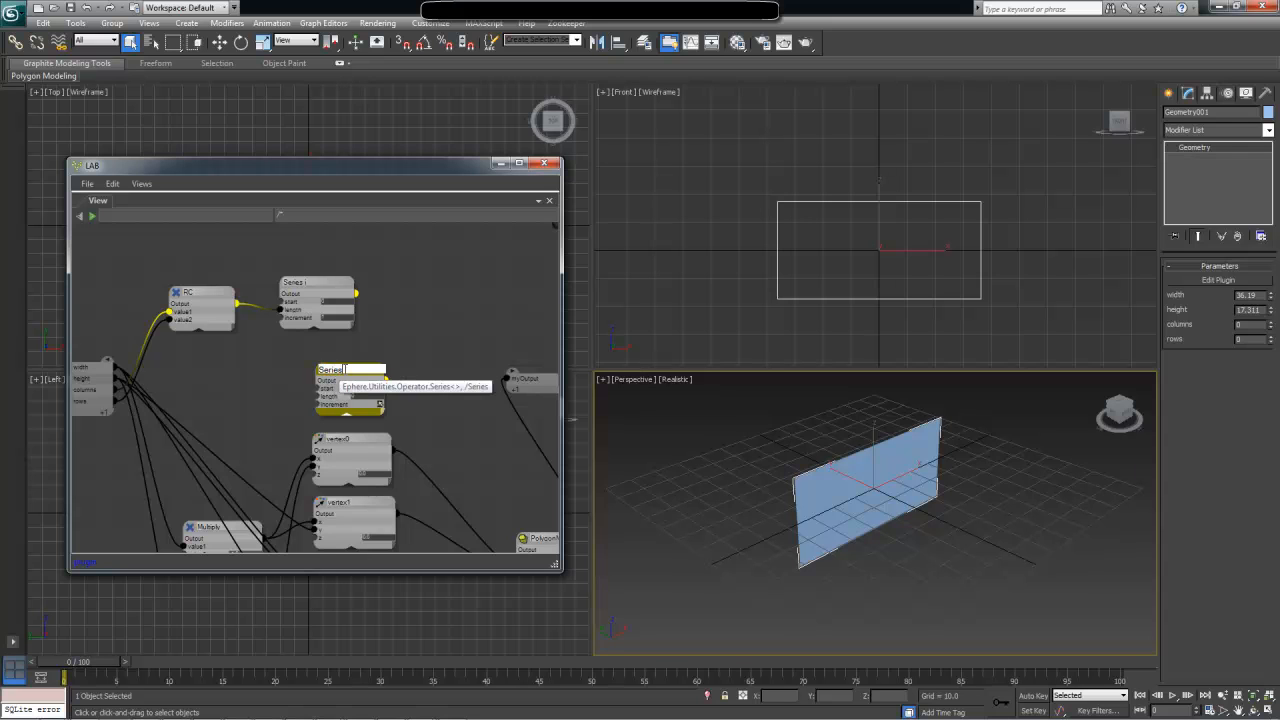
text(j)
click(405, 319)
drag(358, 372, 331, 360)
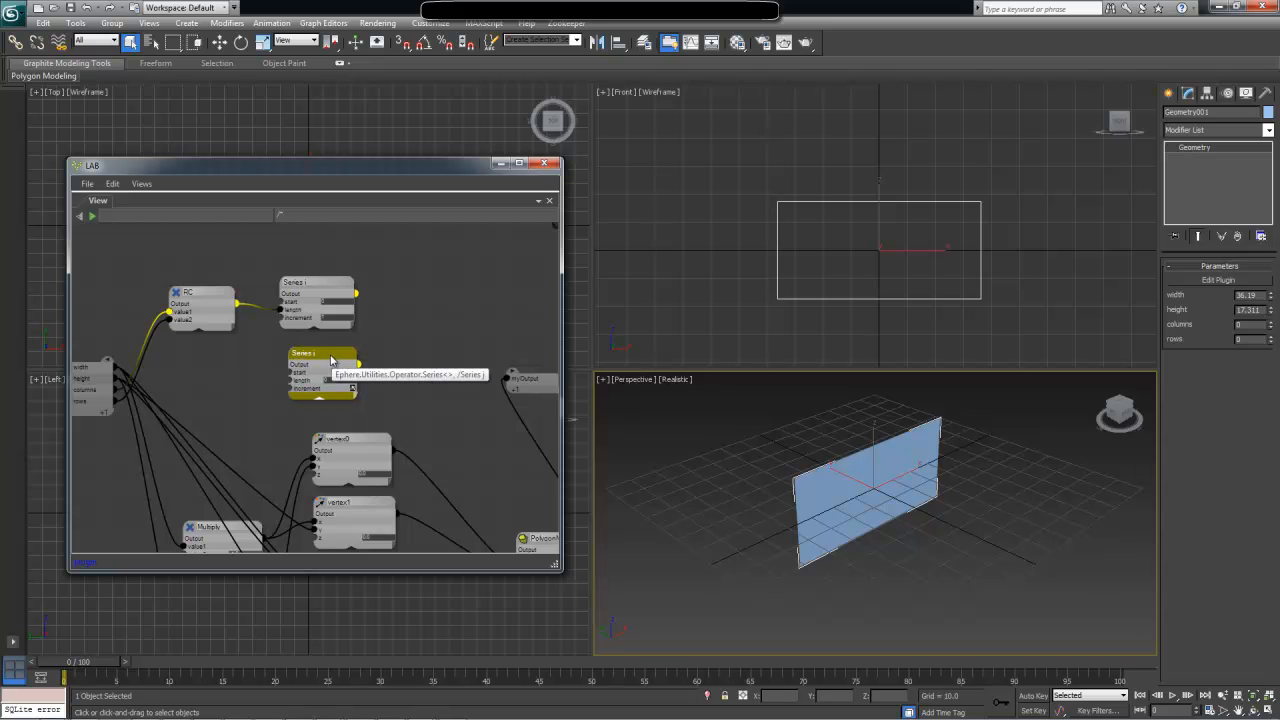
After consulting the polygon index notes in Paint, return to the LAB graph and add a Subtract node below RC
key(alt+Tab)
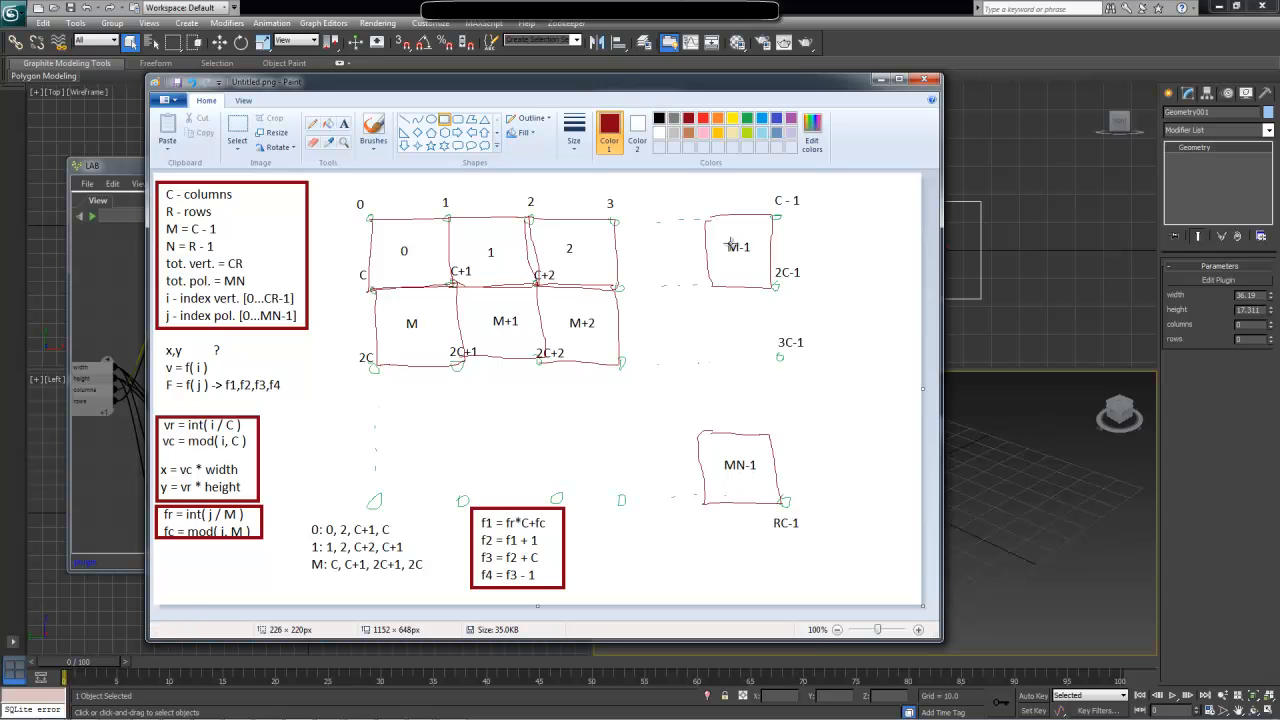
click(124, 180)
middle_drag(174, 362, 191, 360)
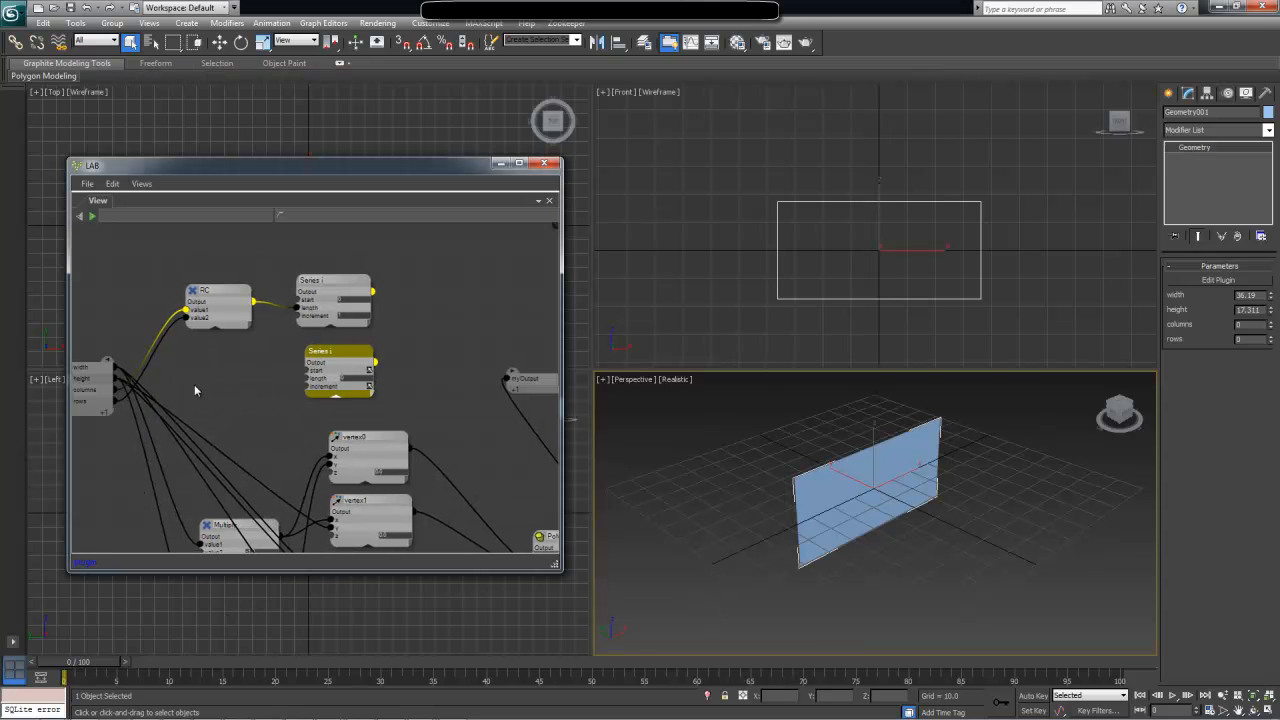
key(Tab)
text(sub)
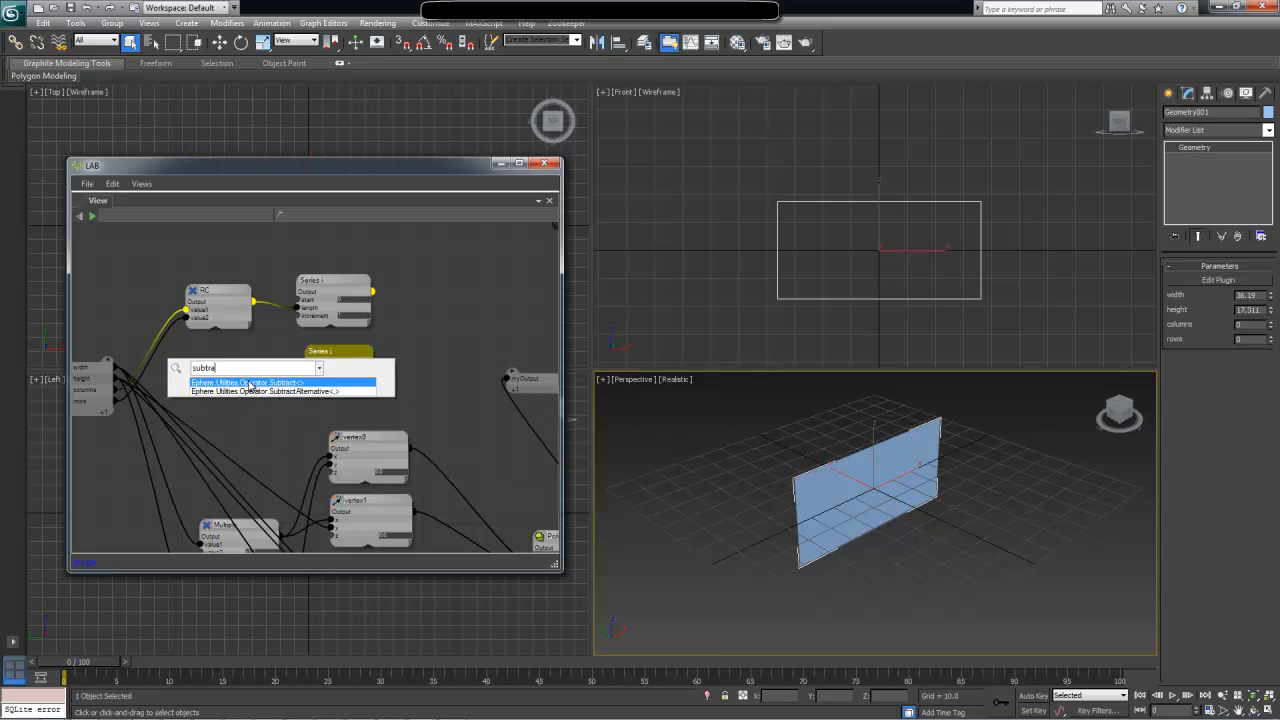
click(301, 386)
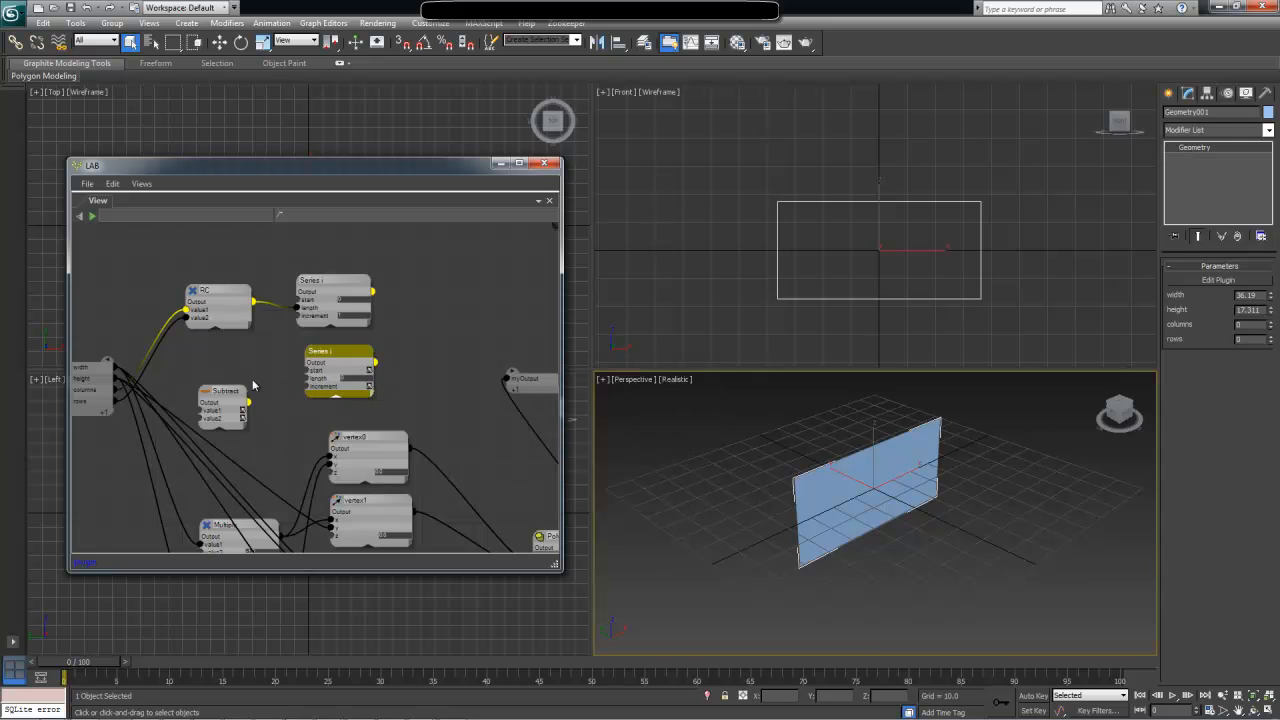
drag(248, 430, 240, 404)
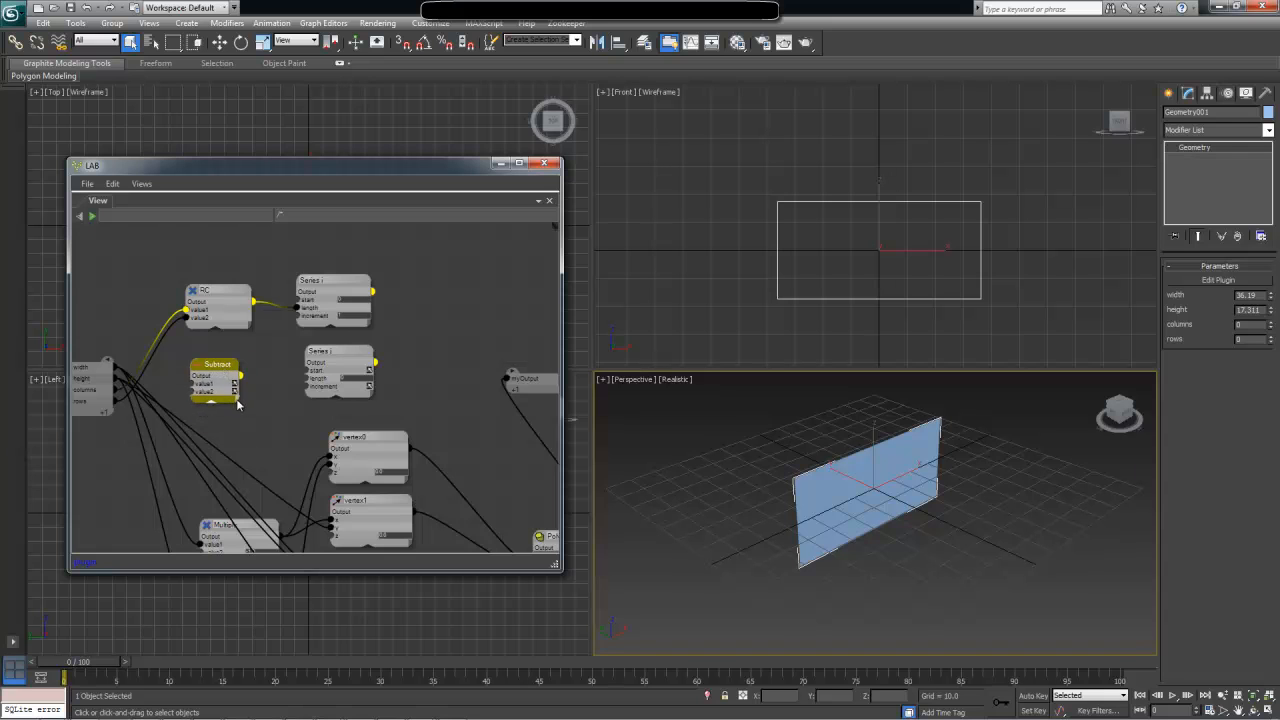
Connect the columns port to value1 of Subtract, edit its value2 constant, and place the node directly under RC
drag(115, 389, 210, 389)
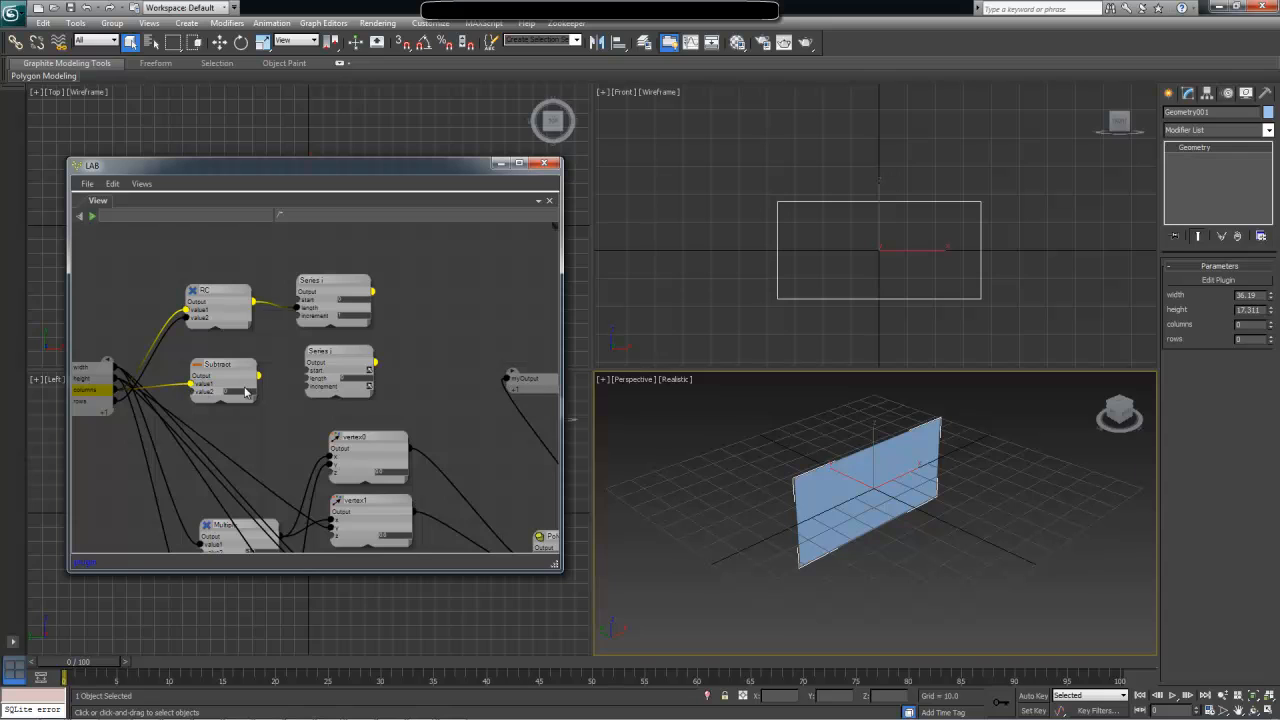
click(244, 392)
drag(229, 368, 222, 355)
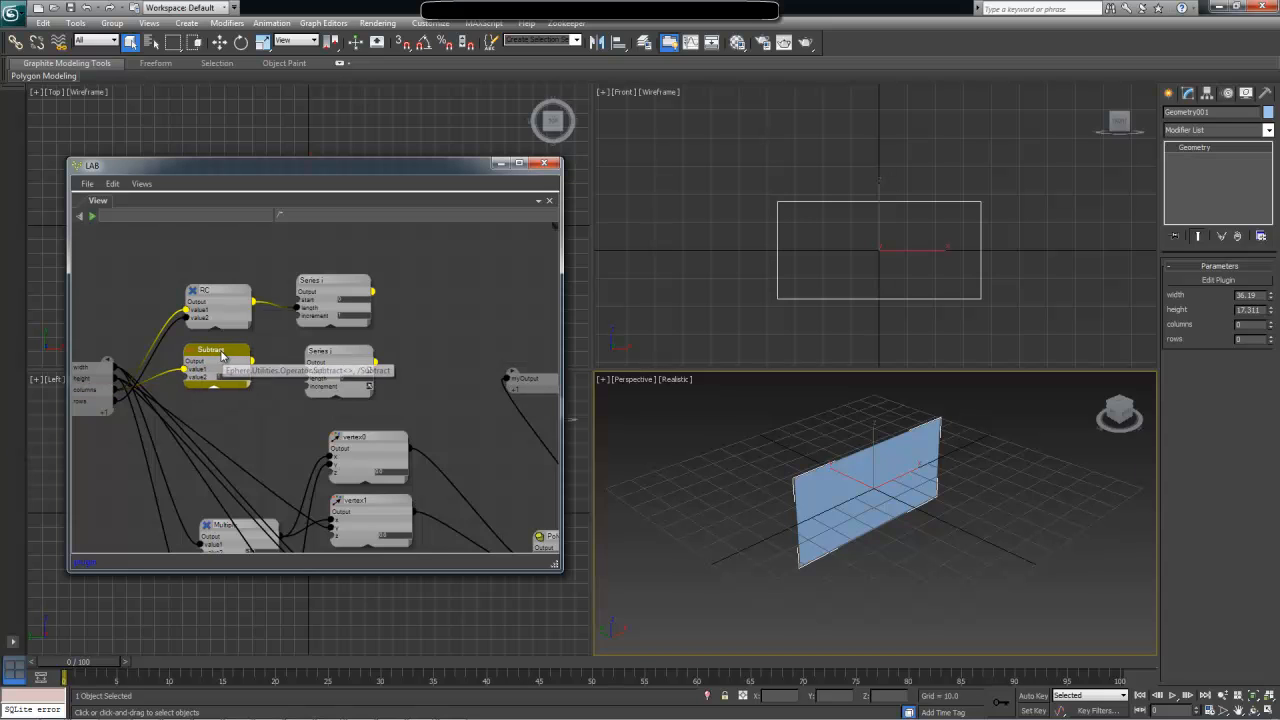
Duplicate the Subtract node, place the copy beneath the original, and connect the rows port to its value1
key(ctrl+c)
key(ctrl+v)
middle_drag(132, 330, 214, 408)
drag(168, 282, 321, 487)
middle_drag(251, 458, 237, 408)
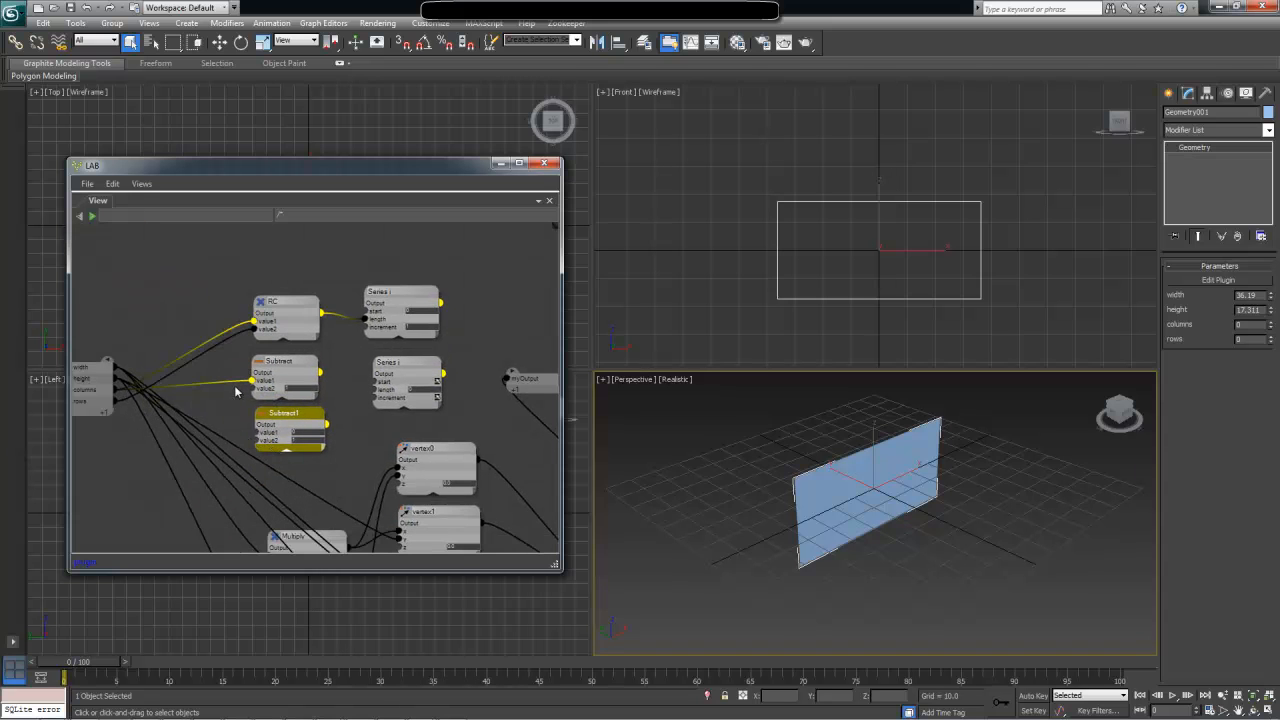
drag(113, 401, 268, 433)
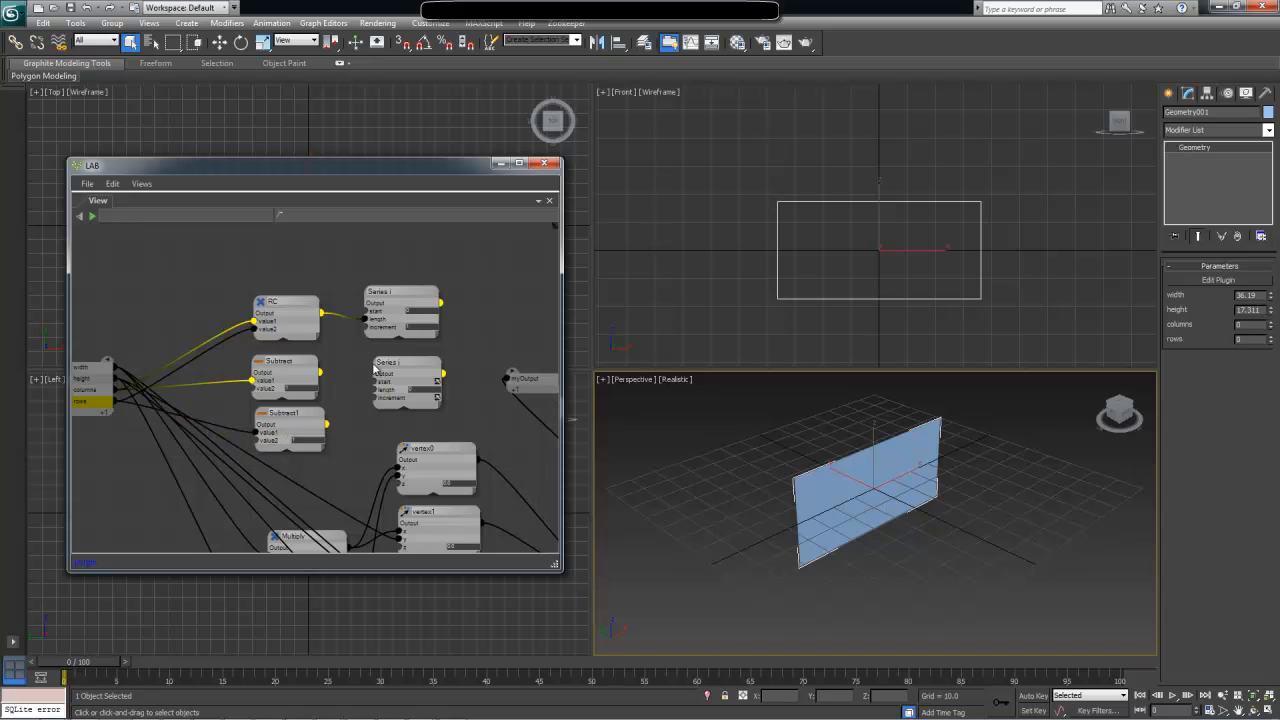
Move the old Multiply nodes and the vertex nodes lower in the graph, away from the new index nodes
middle_drag(377, 363, 343, 249)
middle_drag(420, 324, 427, 228)
scroll(287, 443, down, 4)
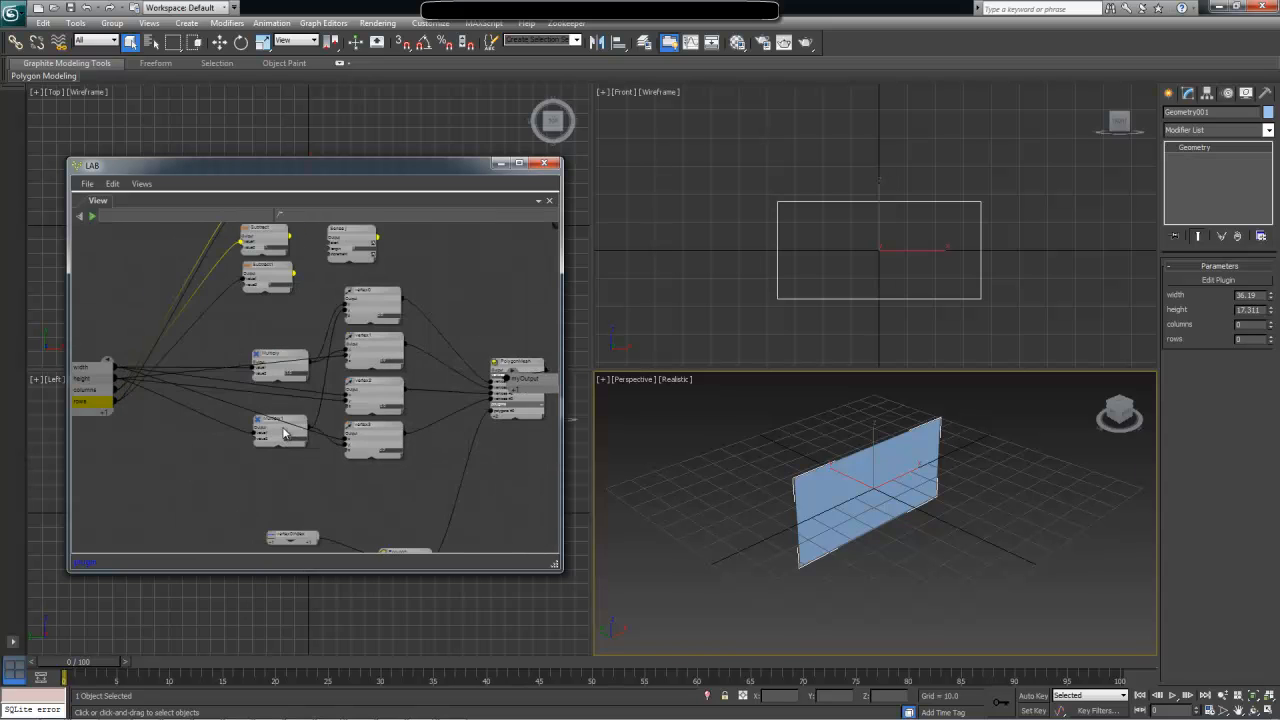
drag(370, 329, 364, 329)
drag(243, 461, 372, 462)
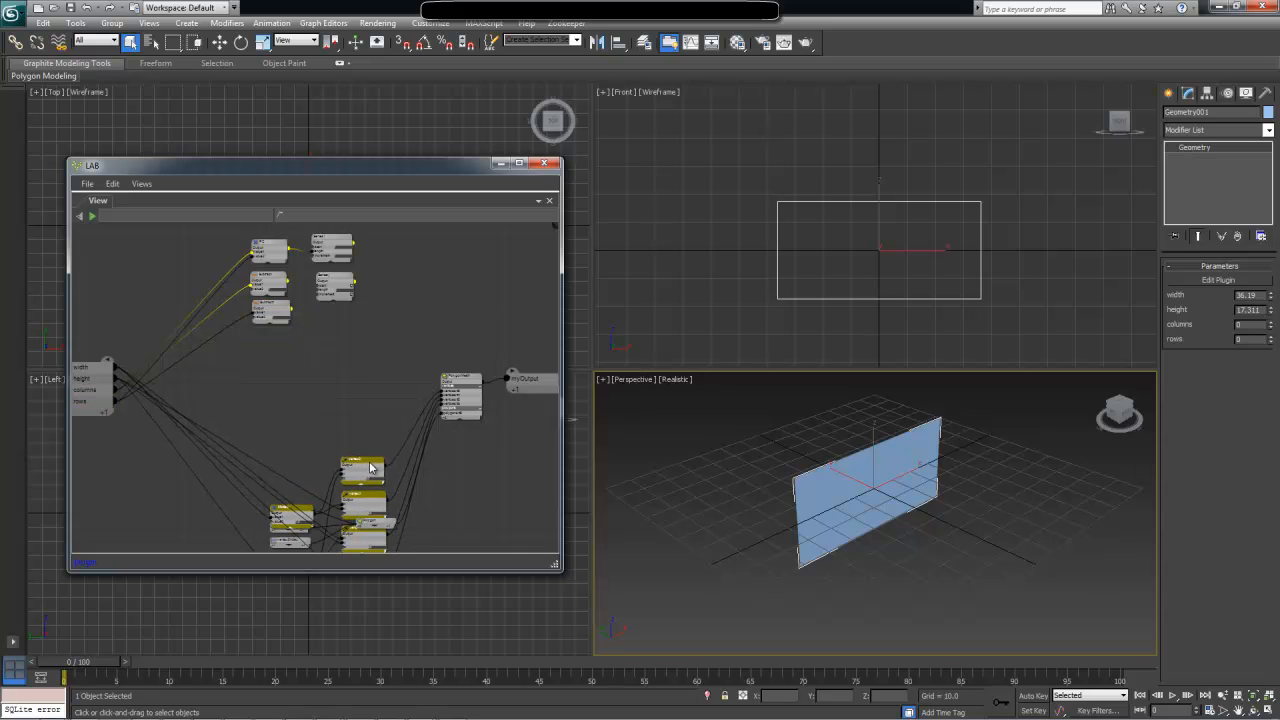
Align the two Subtract nodes below RC, renaming the one fed by columns as "M" and the one fed by rows as "N"
middle_drag(296, 305, 319, 487)
middle_drag(307, 482, 275, 378)
scroll(262, 400, up, 1)
drag(261, 410, 254, 414)
click(250, 358)
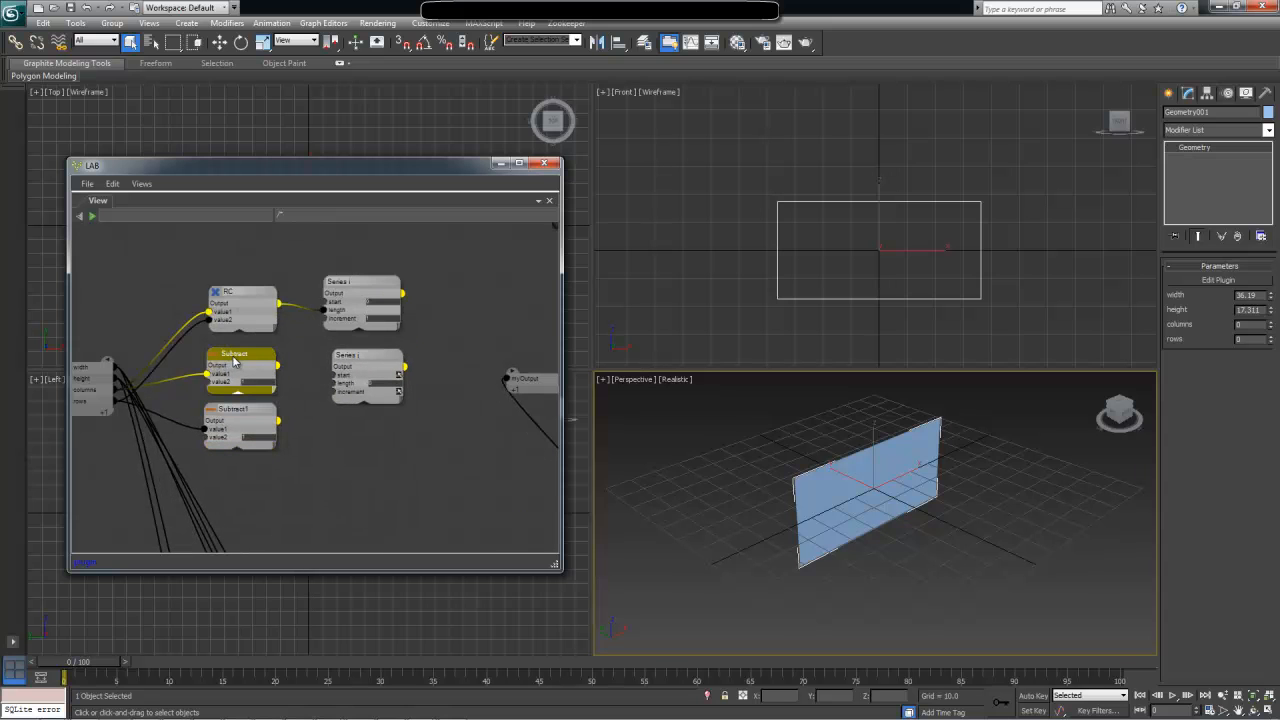
double_click(236, 354)
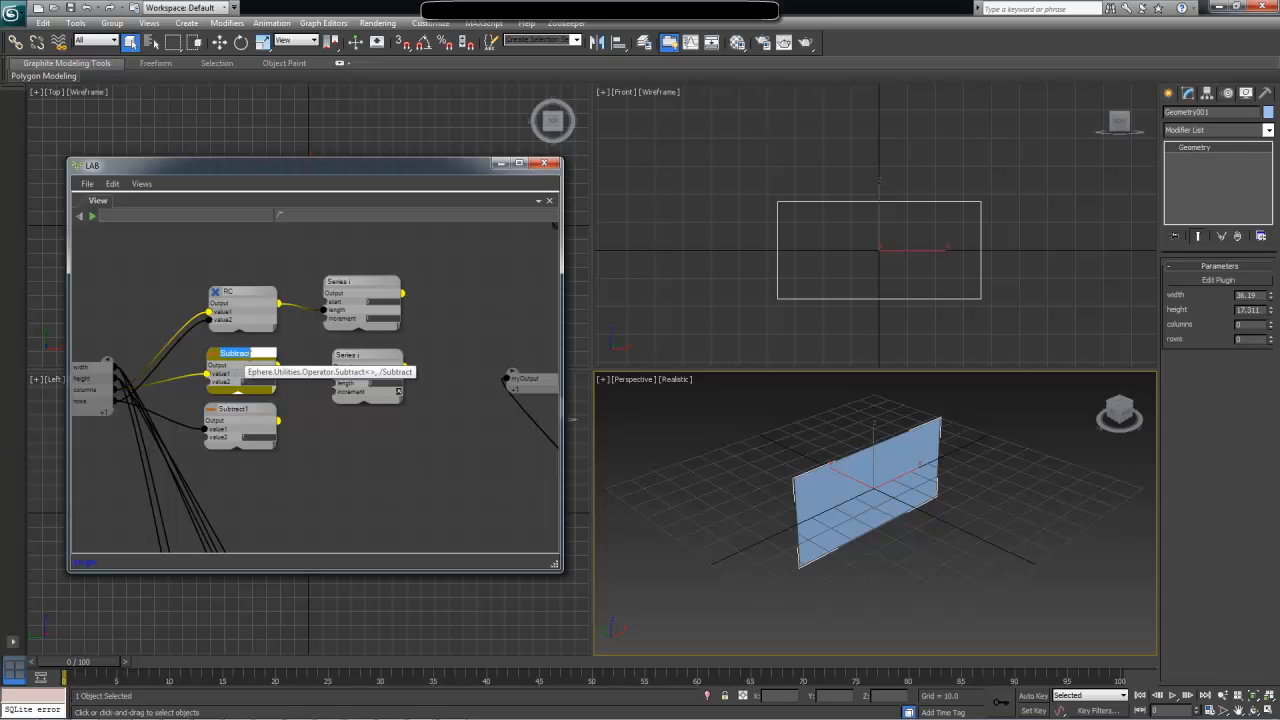
text(M)
click(232, 410)
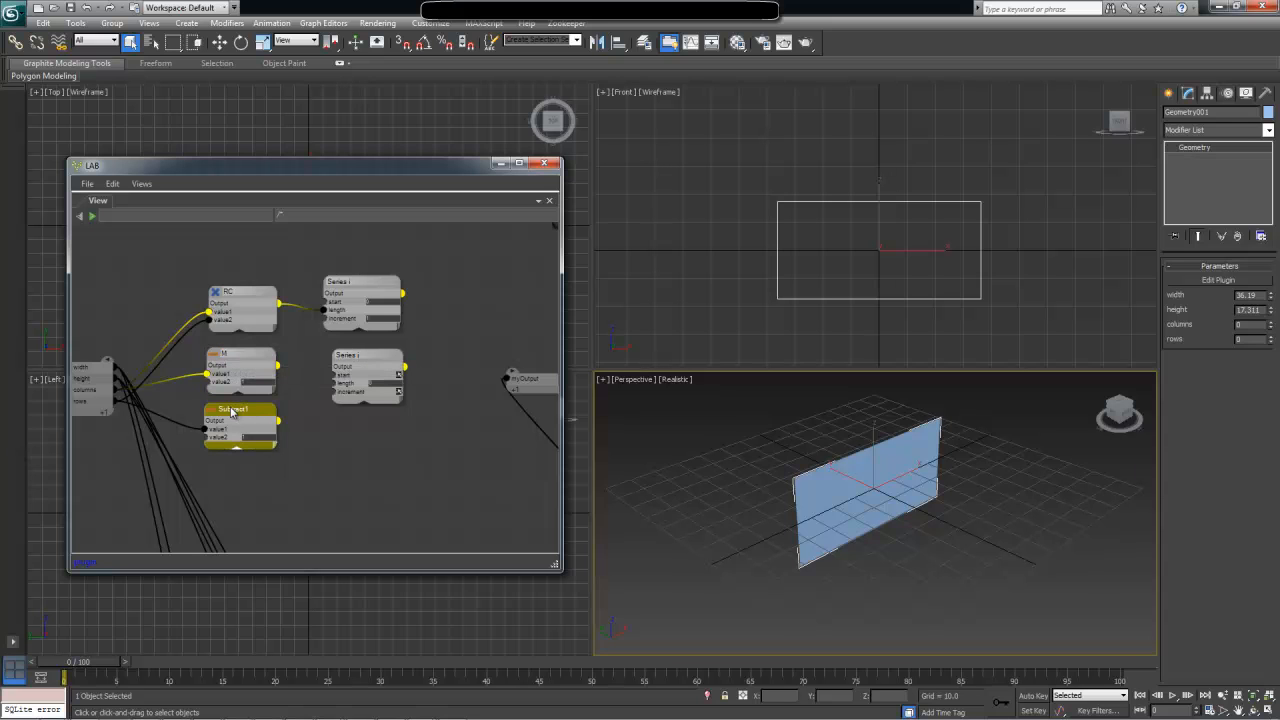
double_click(232, 410)
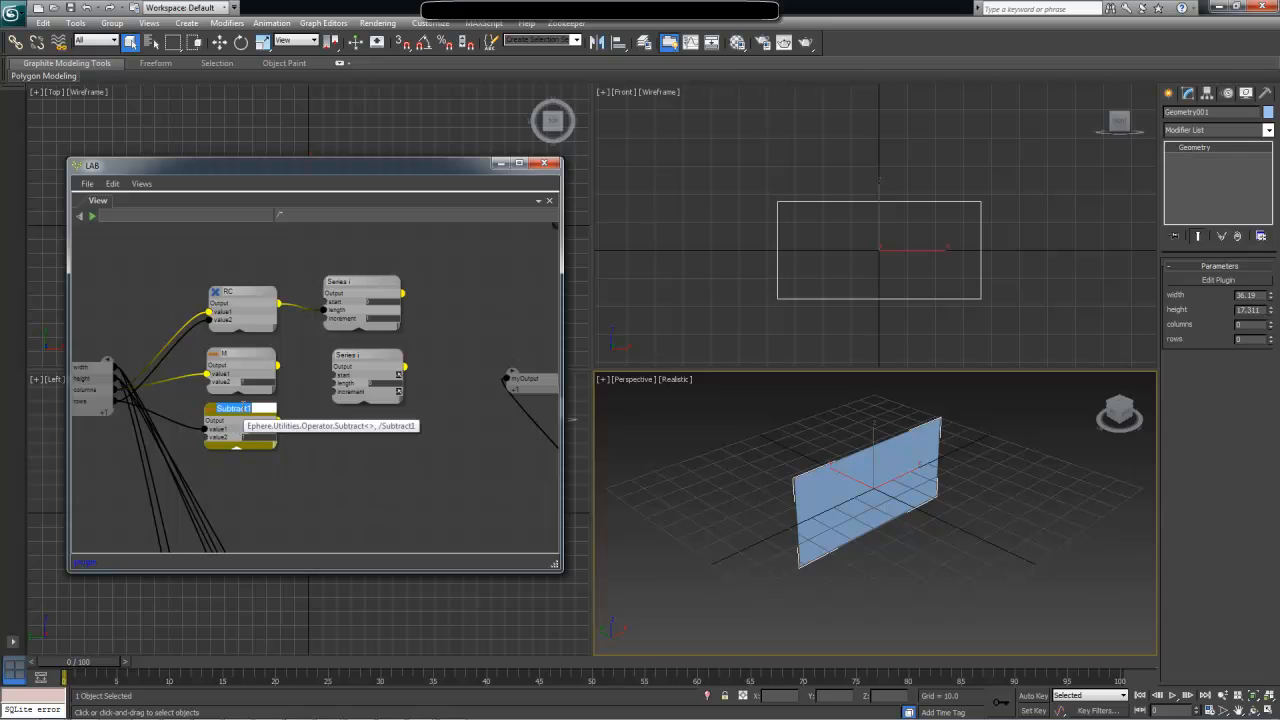
text(N)
click(310, 437)
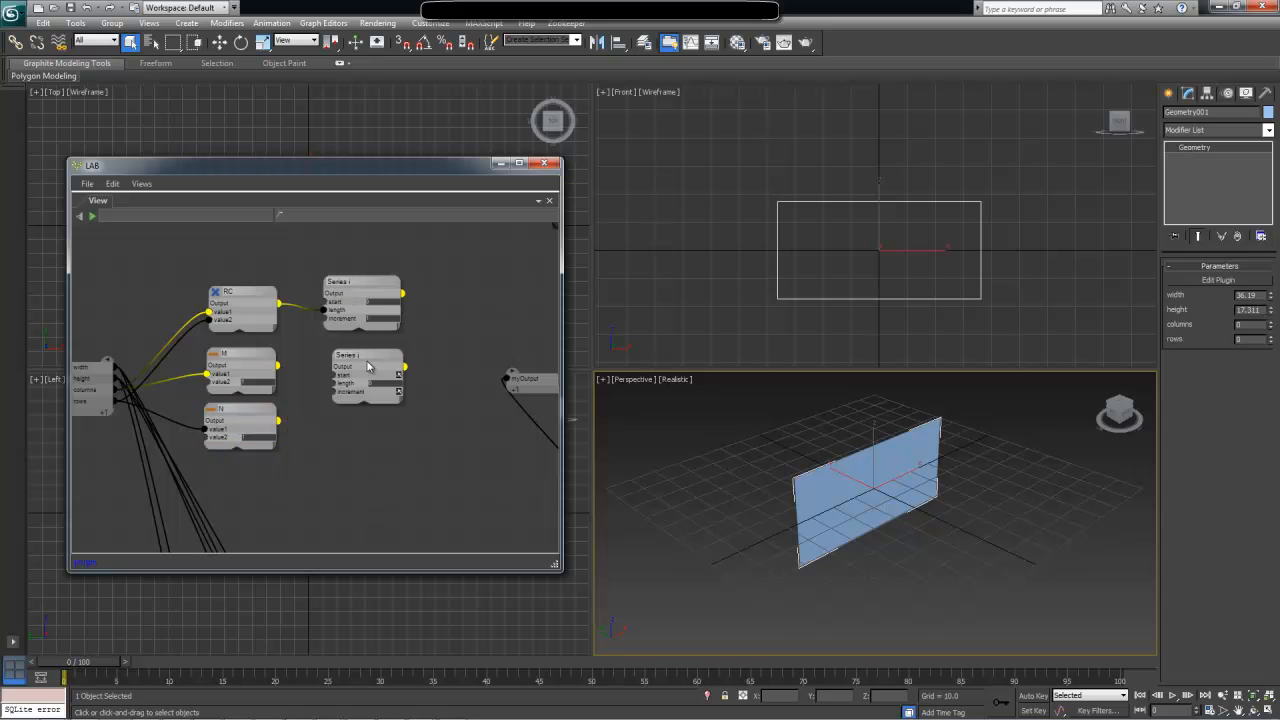
Shift Series j aside, place a copy of the RC multiply node between N and Series j, and rename it as "MN"
drag(366, 366, 437, 366)
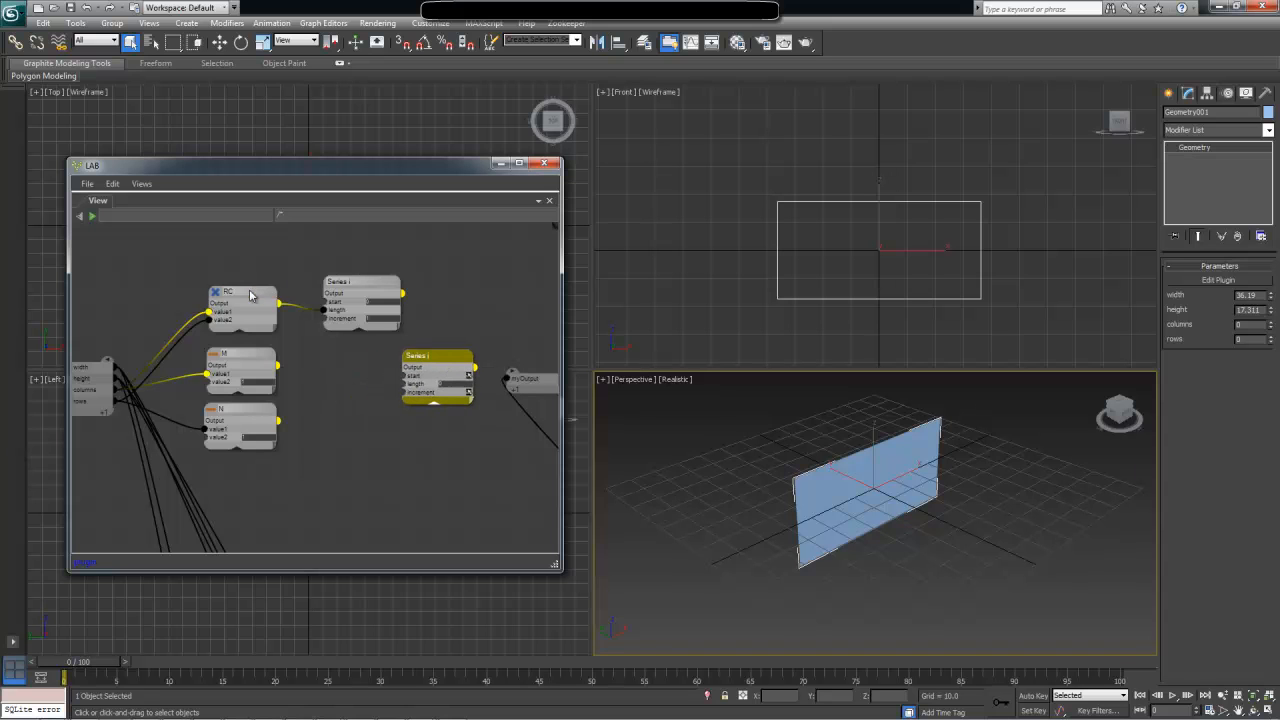
click(250, 292)
key(ctrl+c)
key(ctrl+v)
middle_drag(125, 290, 237, 369)
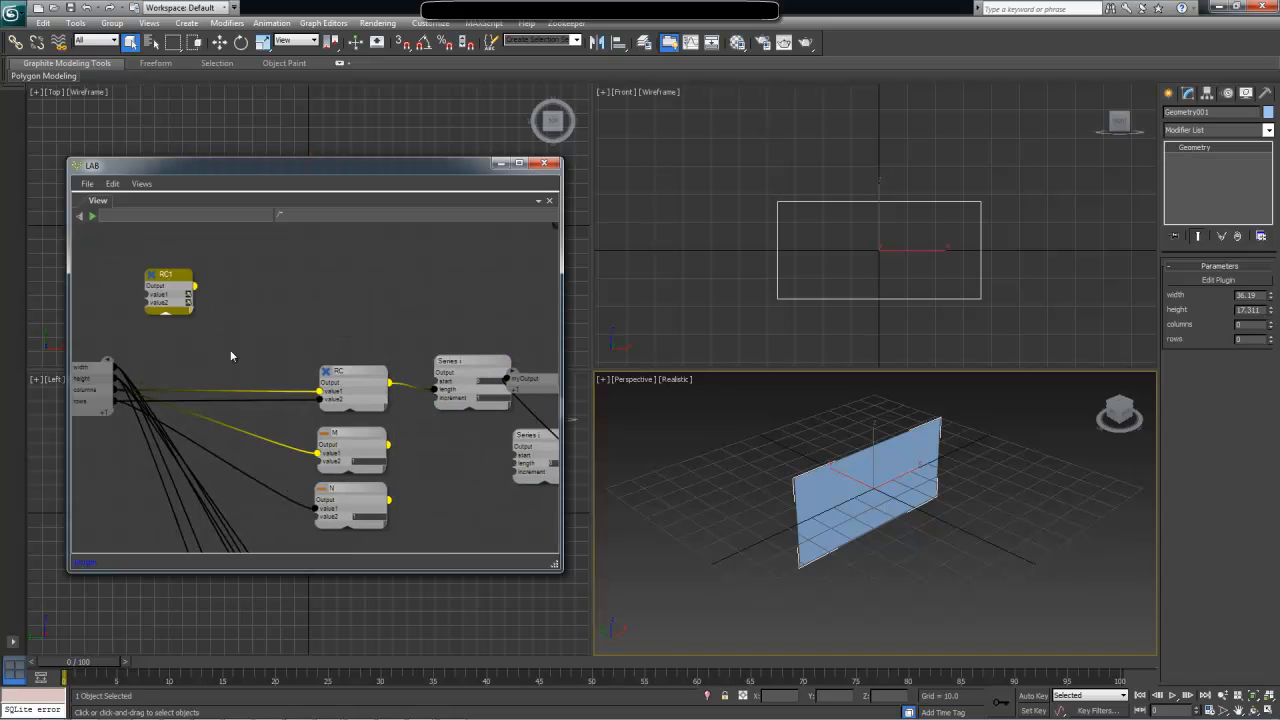
drag(162, 276, 443, 462)
middle_drag(449, 491, 343, 413)
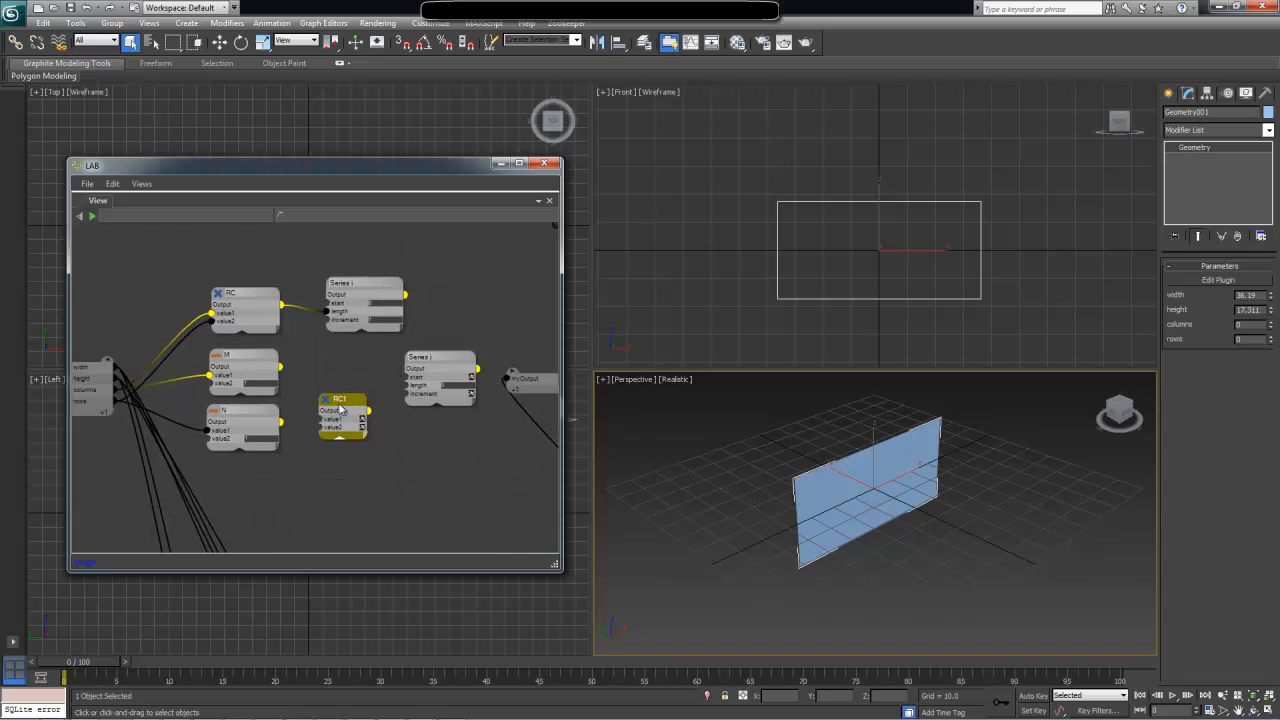
double_click(341, 400)
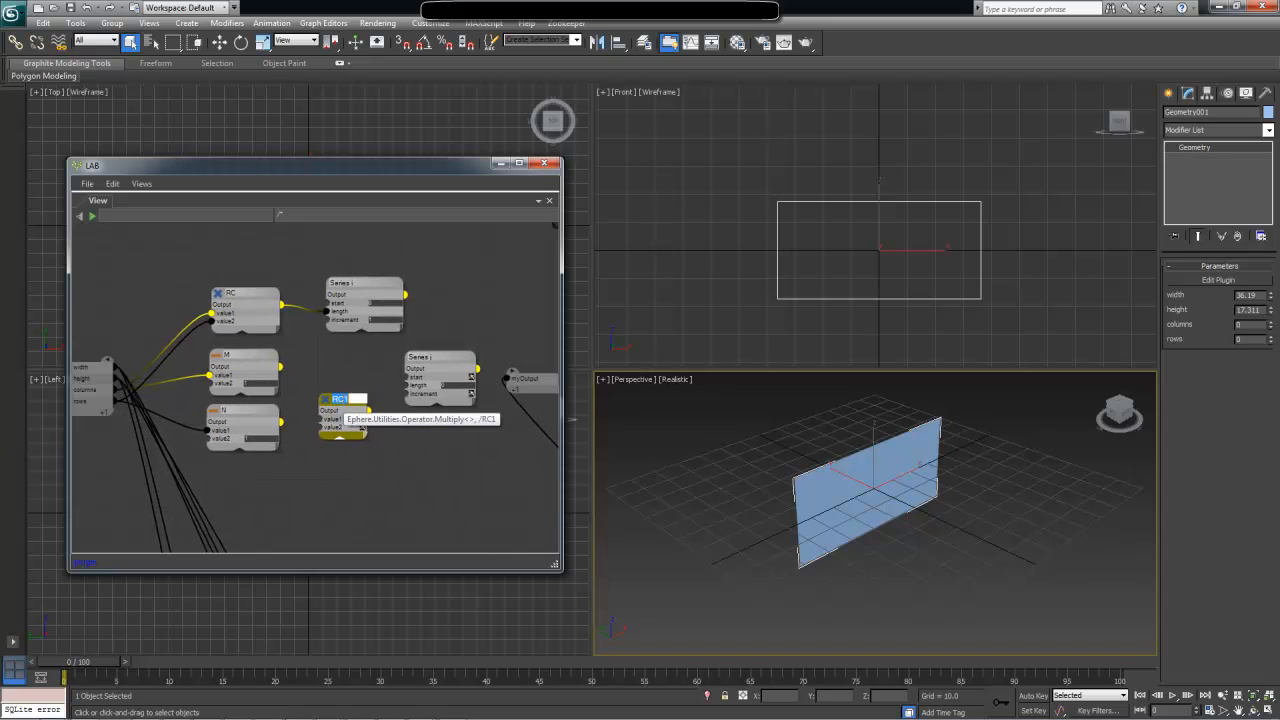
text(MN)
key(Return)
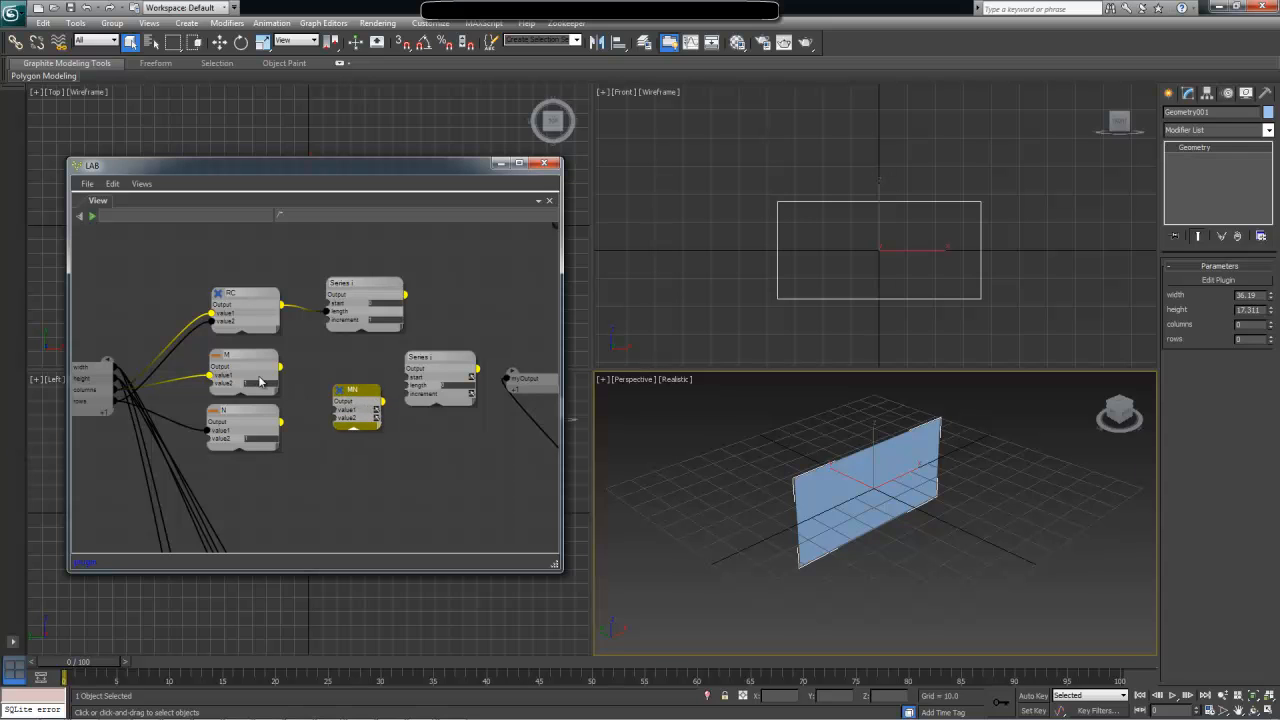
Connect the outputs of M and N to MN's two values, and MN's output to the length of Series j
drag(246, 367, 350, 391)
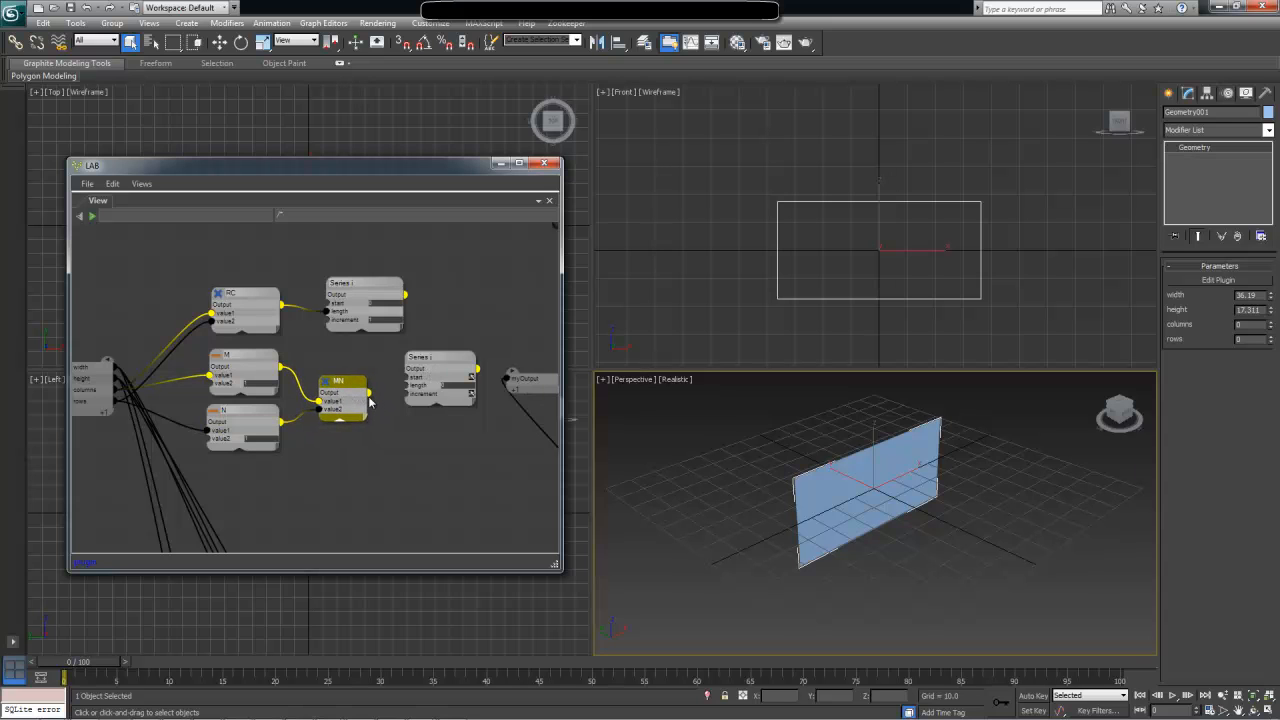
drag(368, 392, 436, 361)
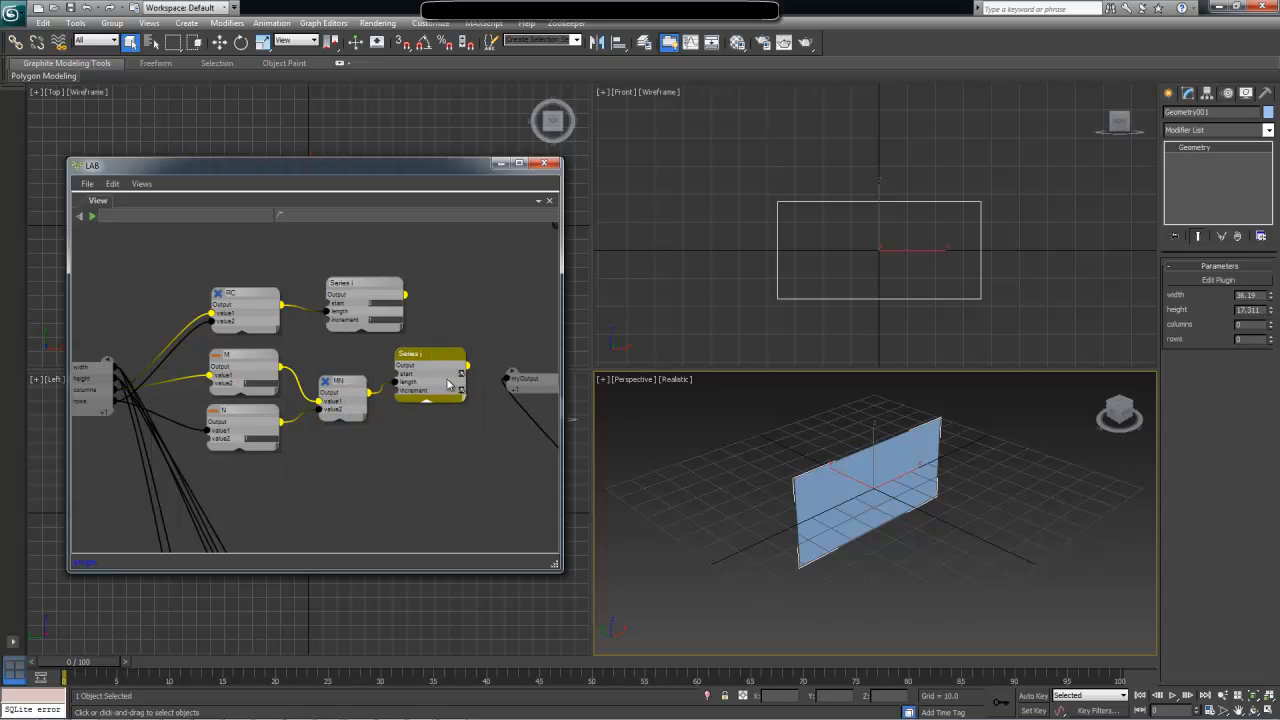
Assign the int type to the start and increment inputs of Series j
click(461, 376)
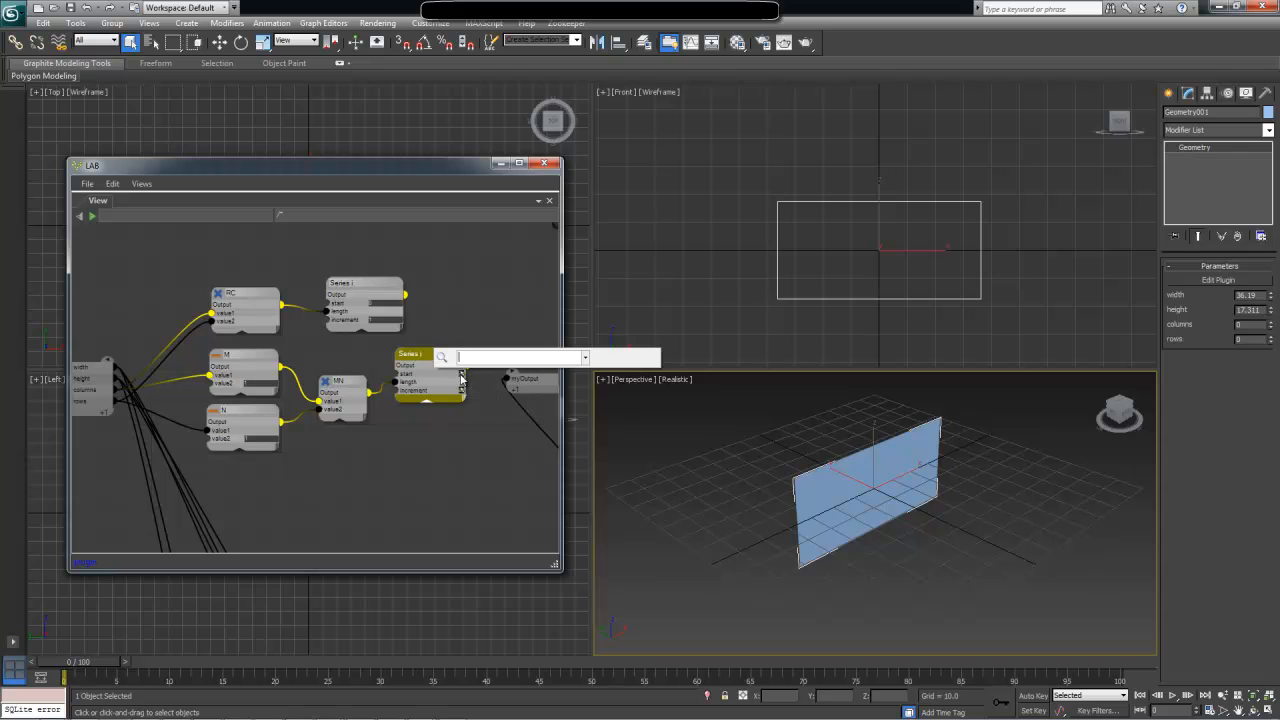
text(int)
key(Return)
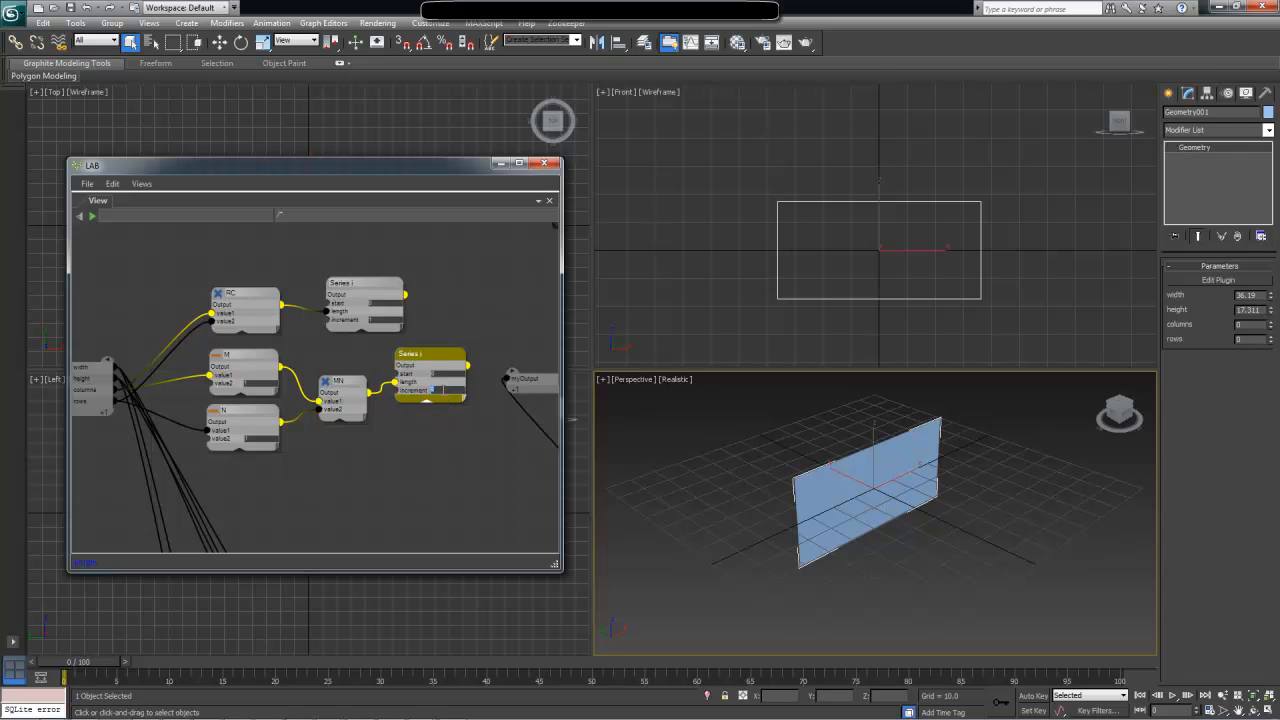
click(444, 423)
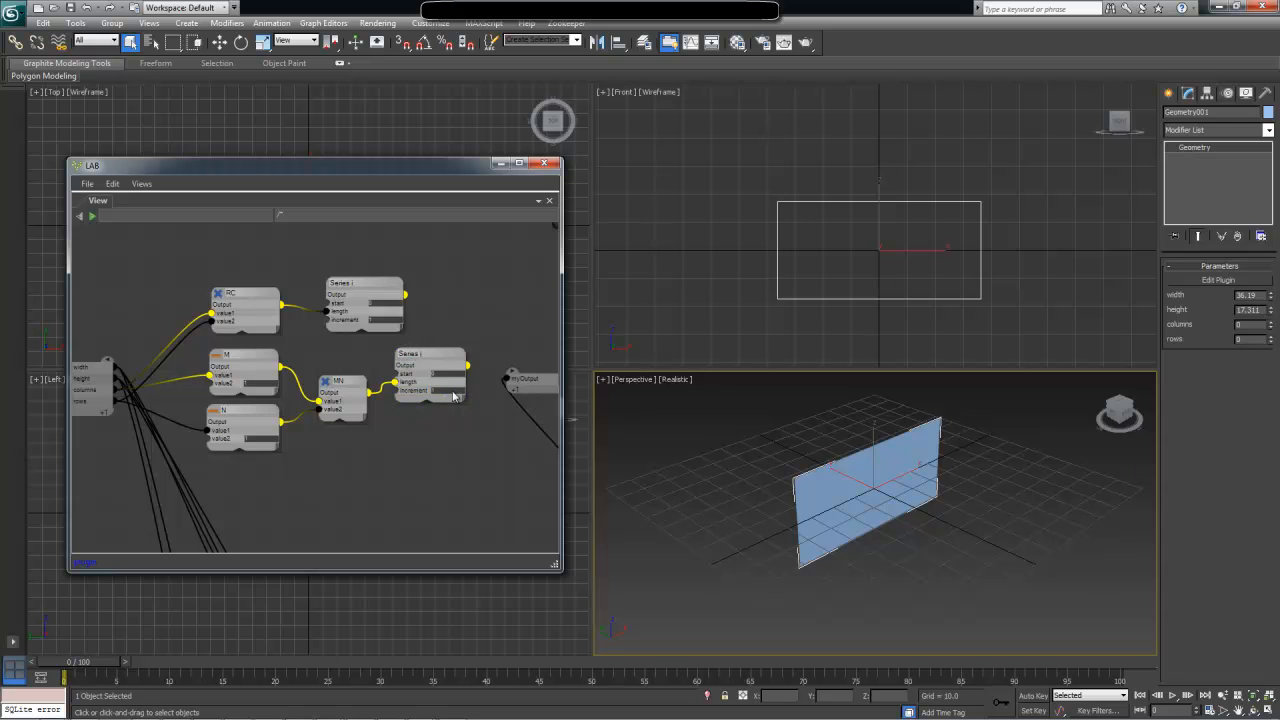
Move Series i and Series j into a vertical stack, with Series i above and both beyond the MN node
middle_drag(465, 316, 397, 305)
drag(298, 278, 361, 279)
middle_drag(423, 359, 308, 390)
mouse_move(275, 420)
mouse_down()
mouse_move(298, 418)
mouse_move(279, 416)
mouse_up()
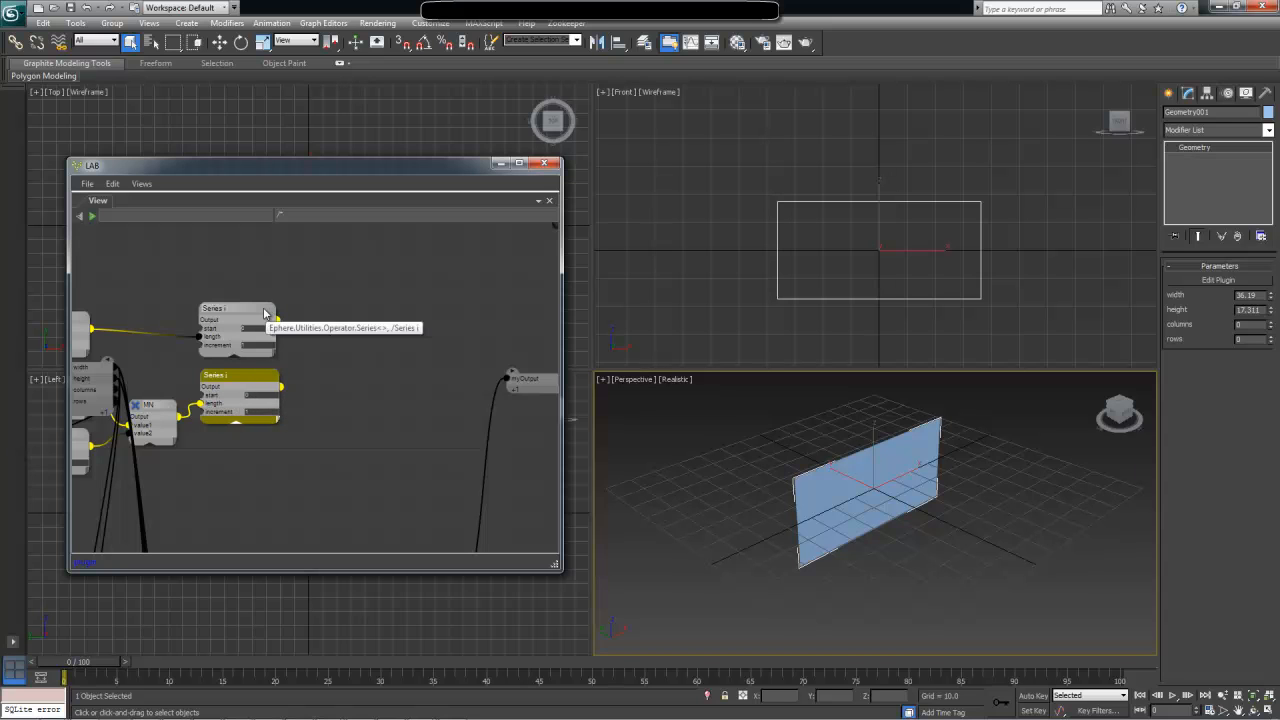
drag(274, 316, 265, 303)
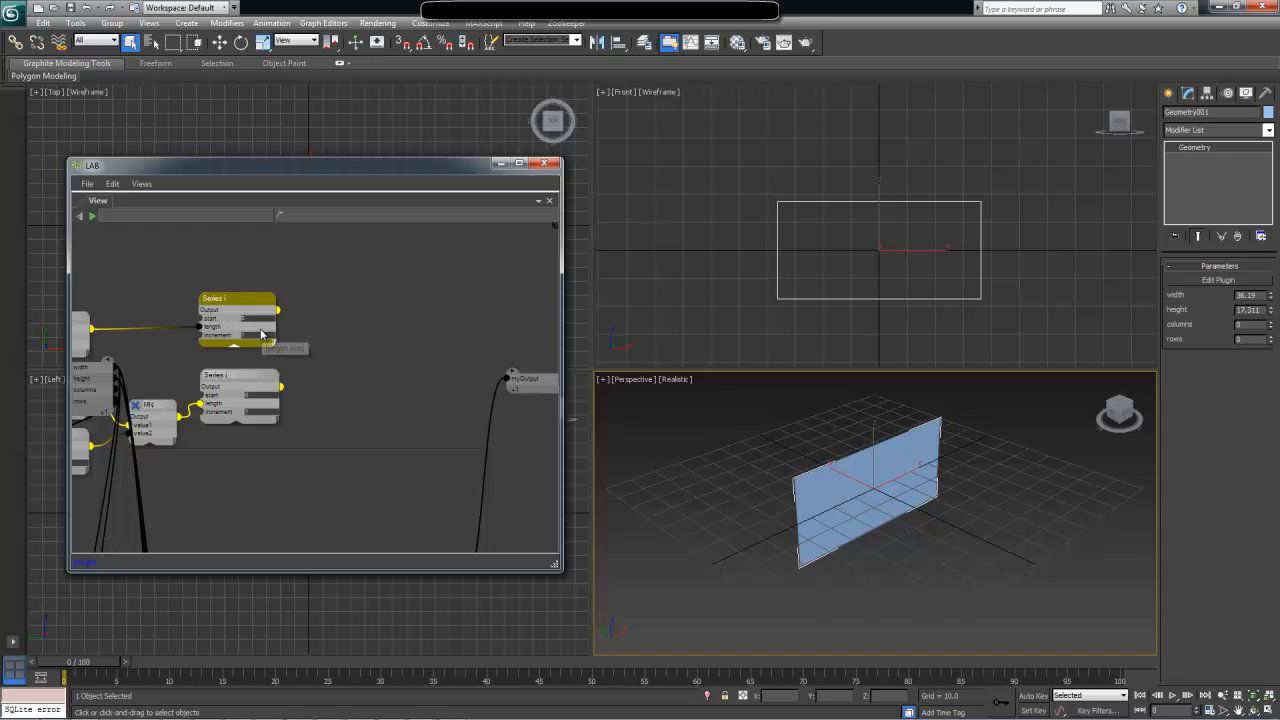
middle_drag(382, 350, 352, 373)
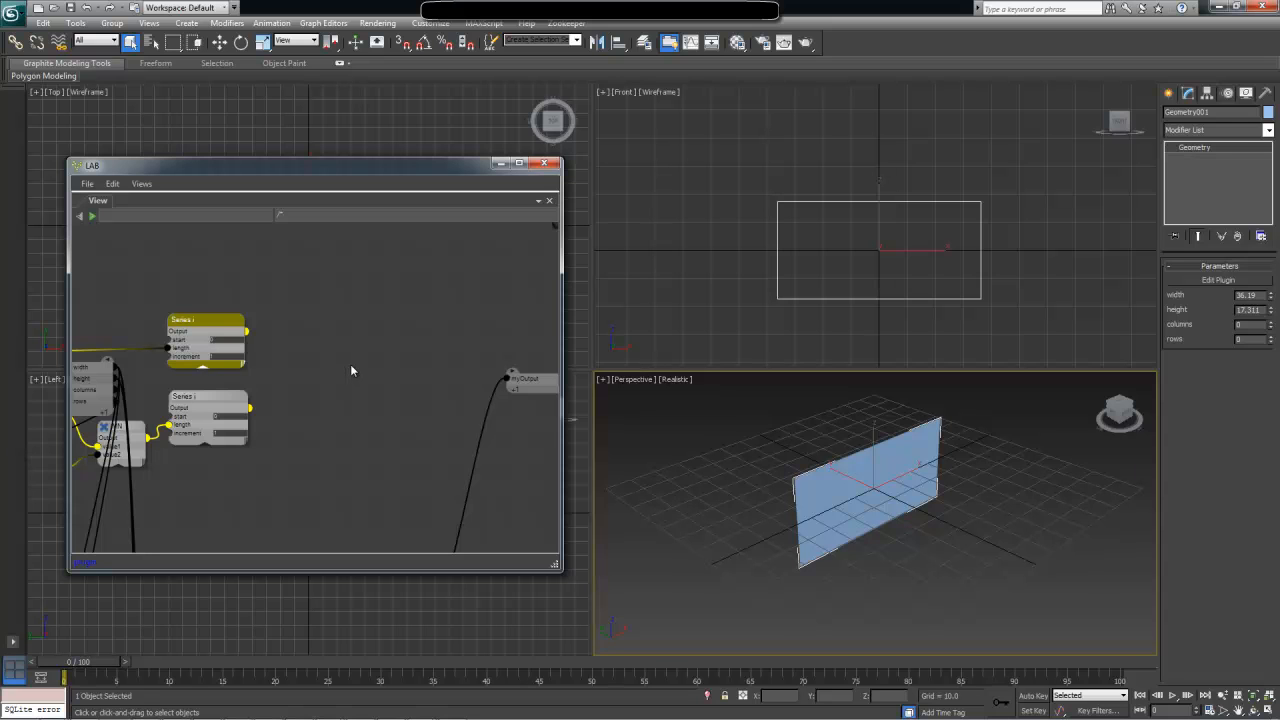
middle_drag(337, 366, 385, 370)
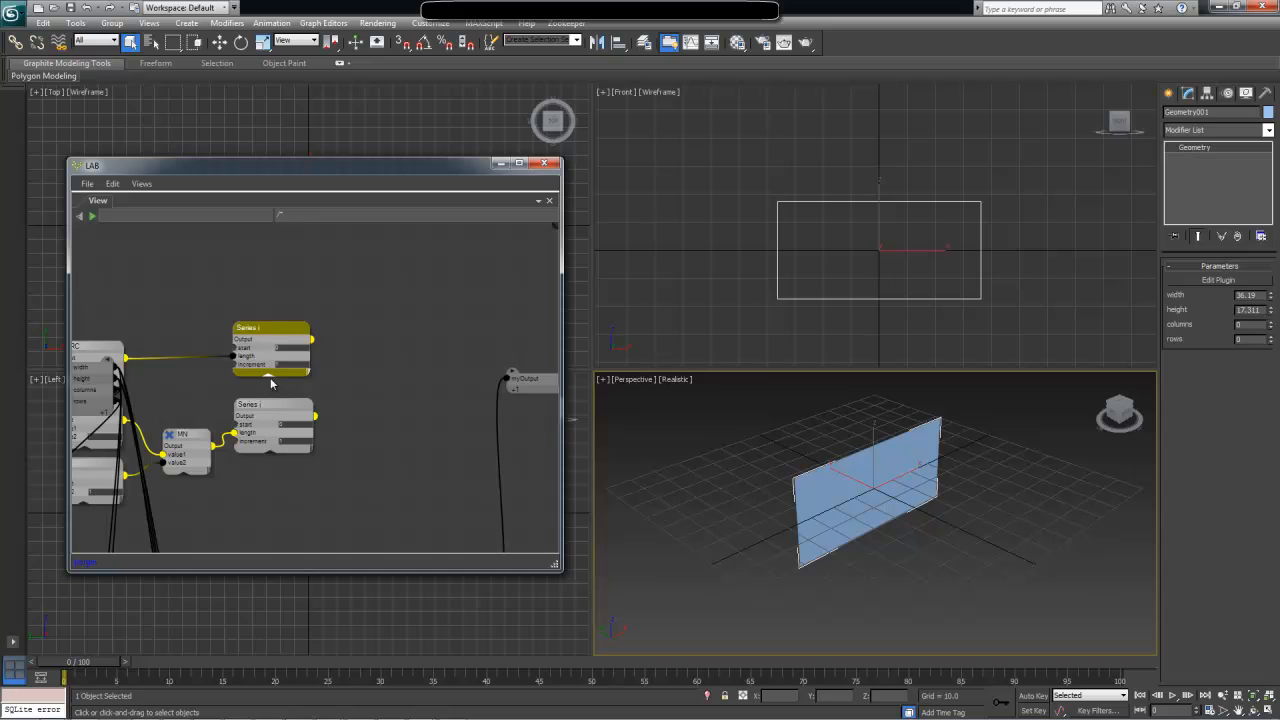
Switch to Paint and review the grid diagram's definitions and formulas for vertex and polygon indices, and return to the node graph
mouse_move(420, 712)
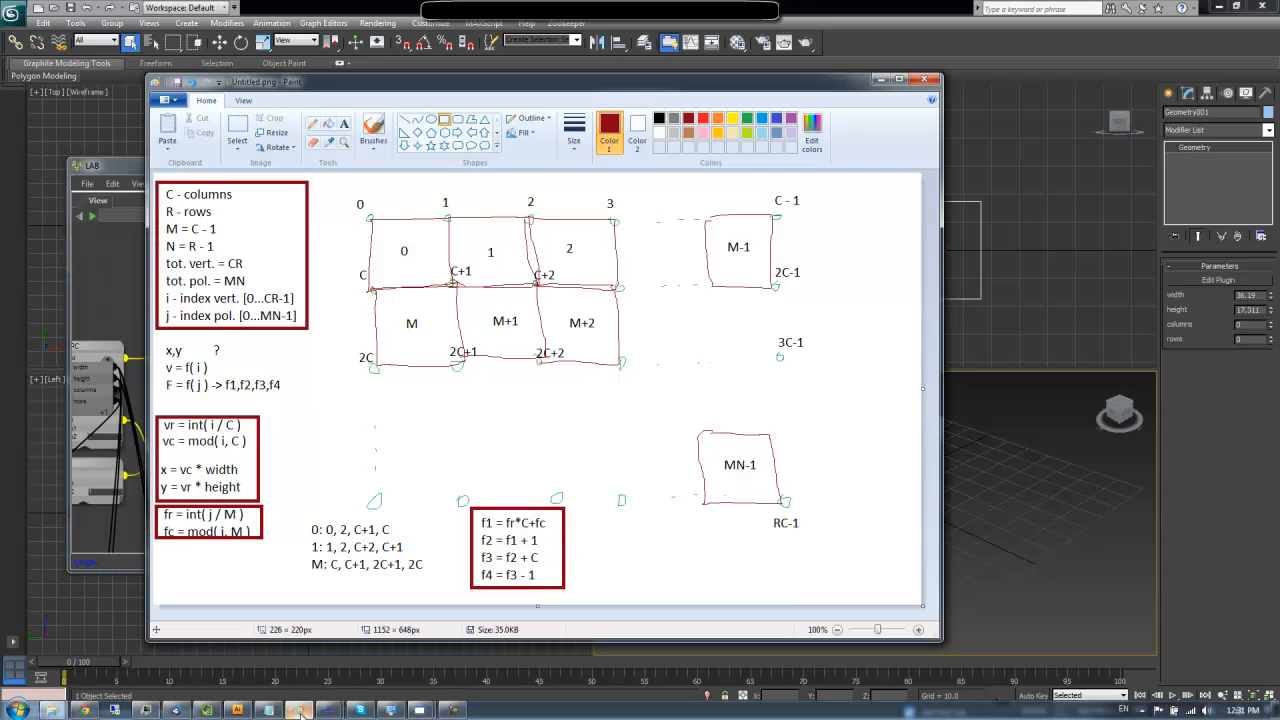
click(300, 709)
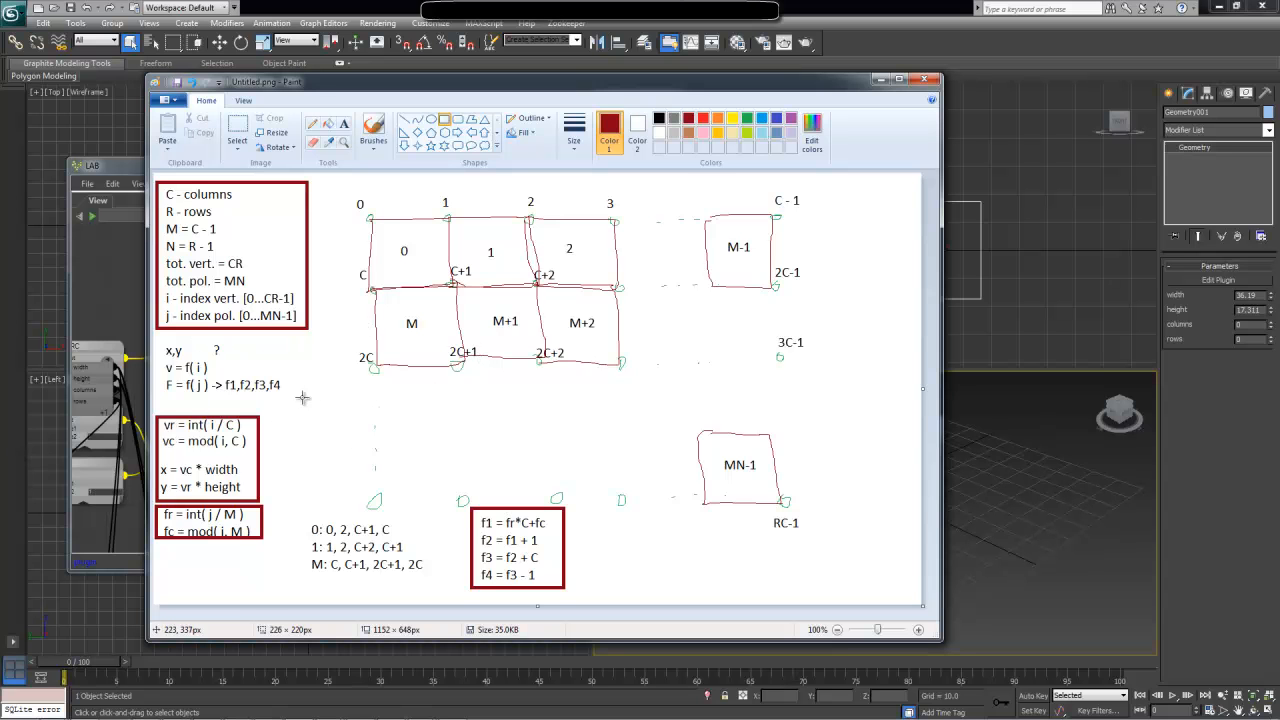
click(880, 78)
Widen the LAB window and add an Ephere.Modeling.Graph node beyond Series i
mouse_move(416, 364)
middle_down()
mouse_move(344, 405)
mouse_move(322, 375)
middle_up()
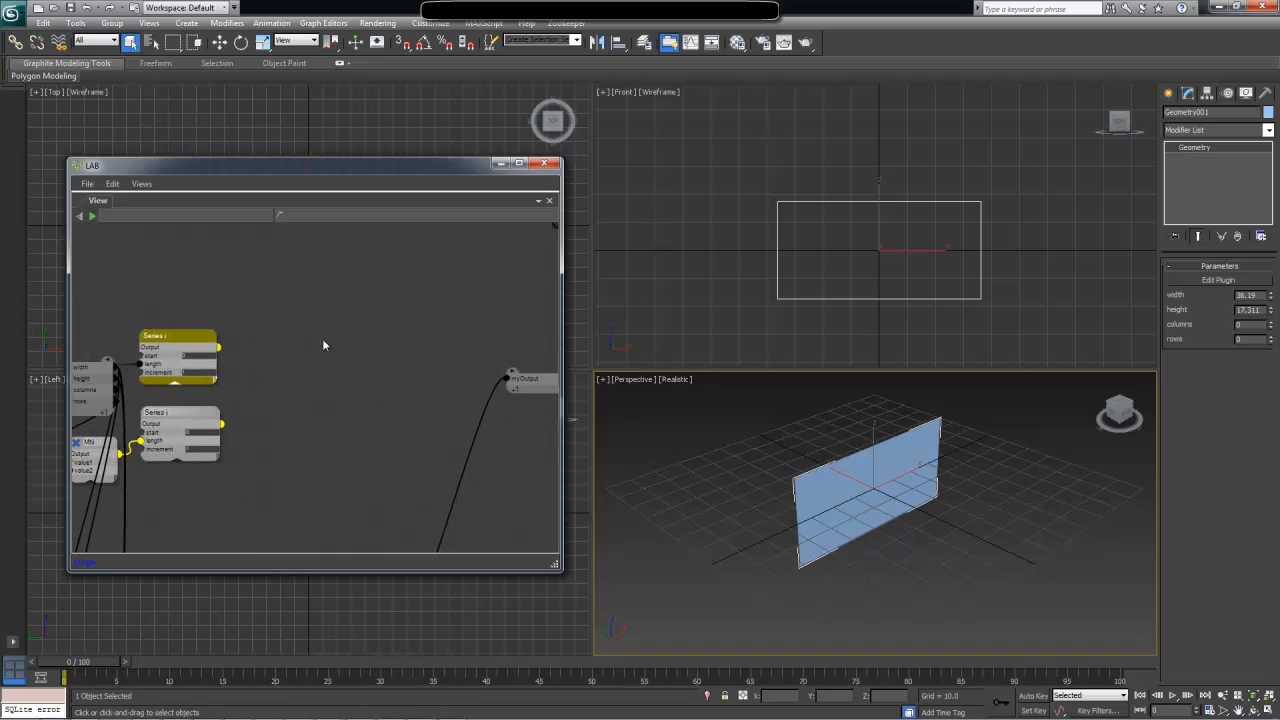
key(Tab)
click(285, 362)
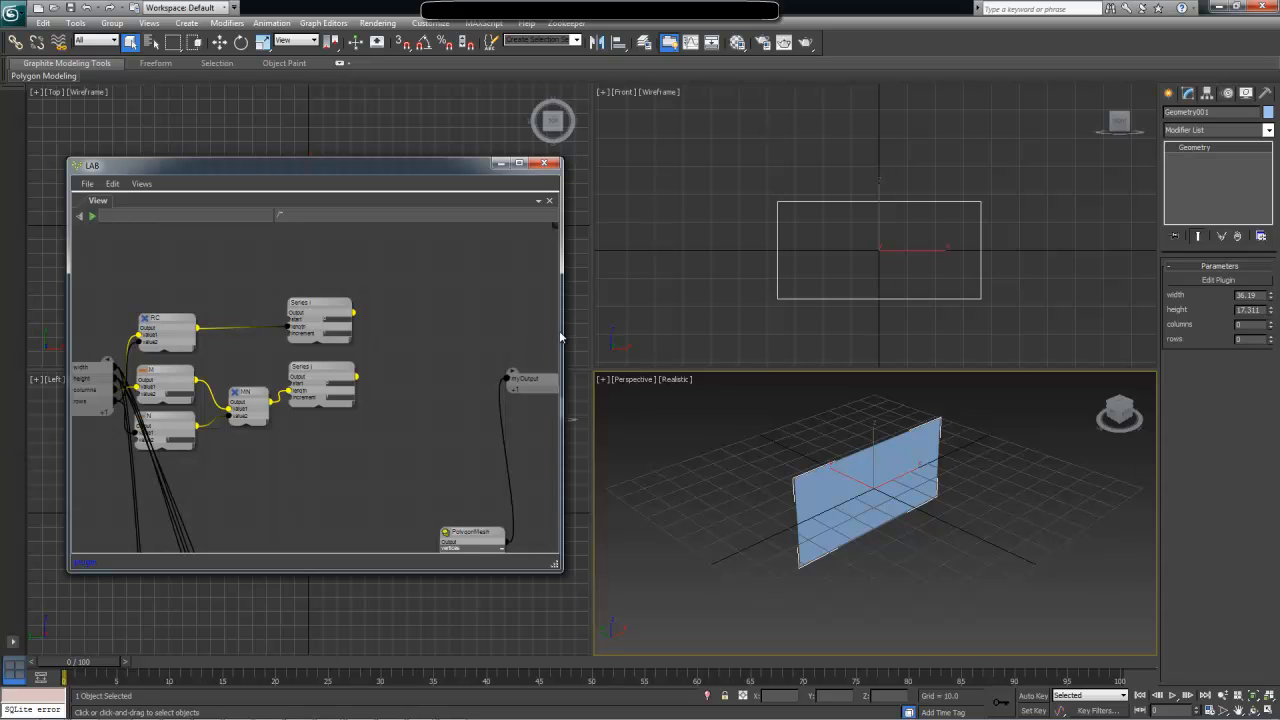
drag(559, 330, 668, 340)
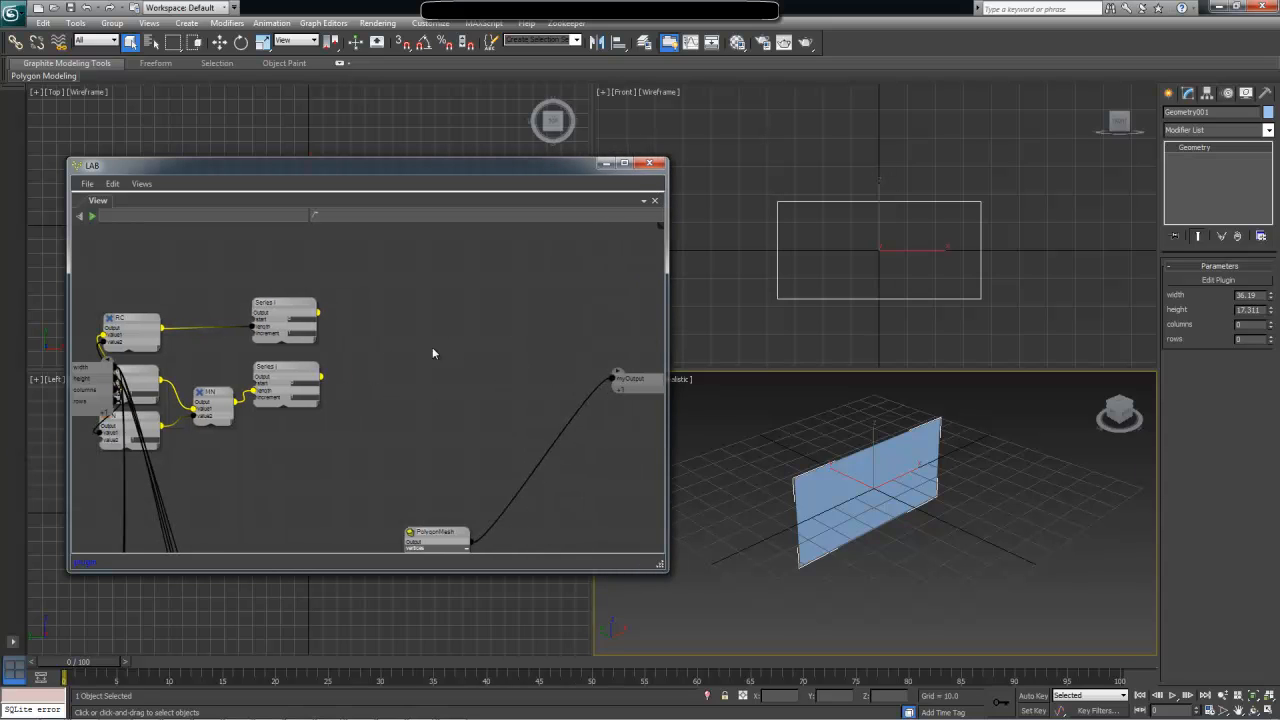
scroll(372, 340, up, 1)
key(Tab)
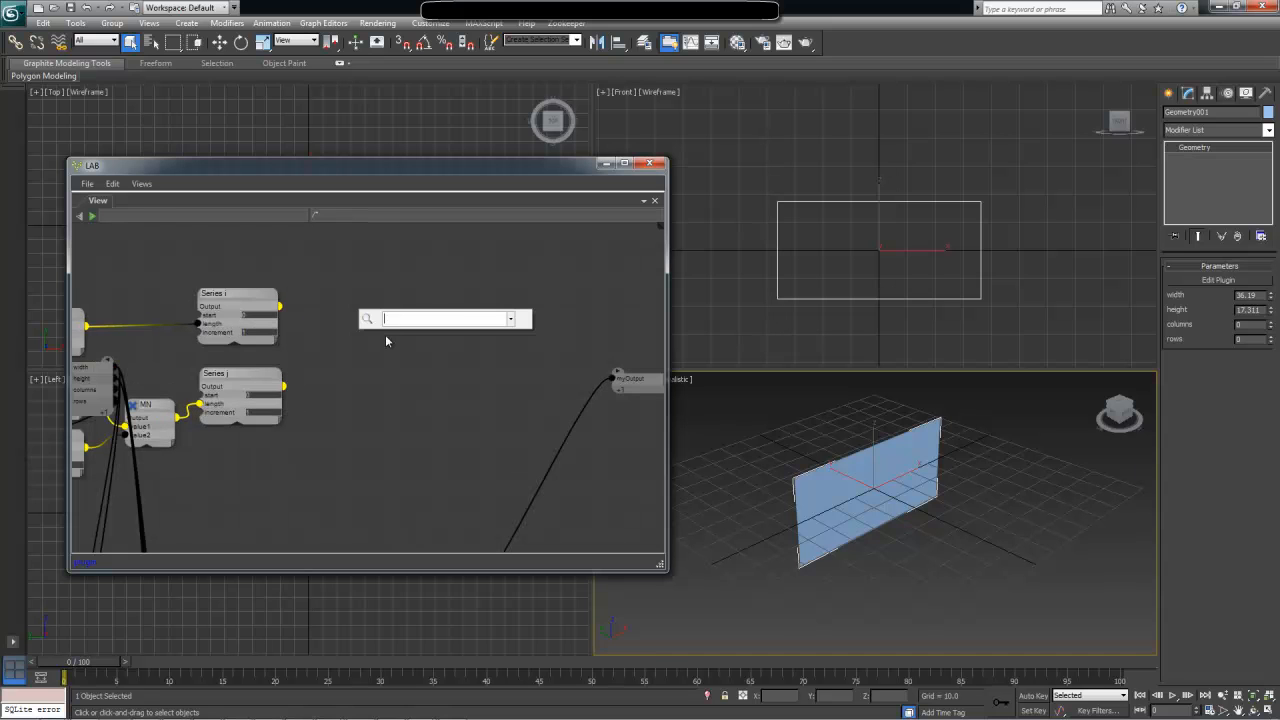
text(graph)
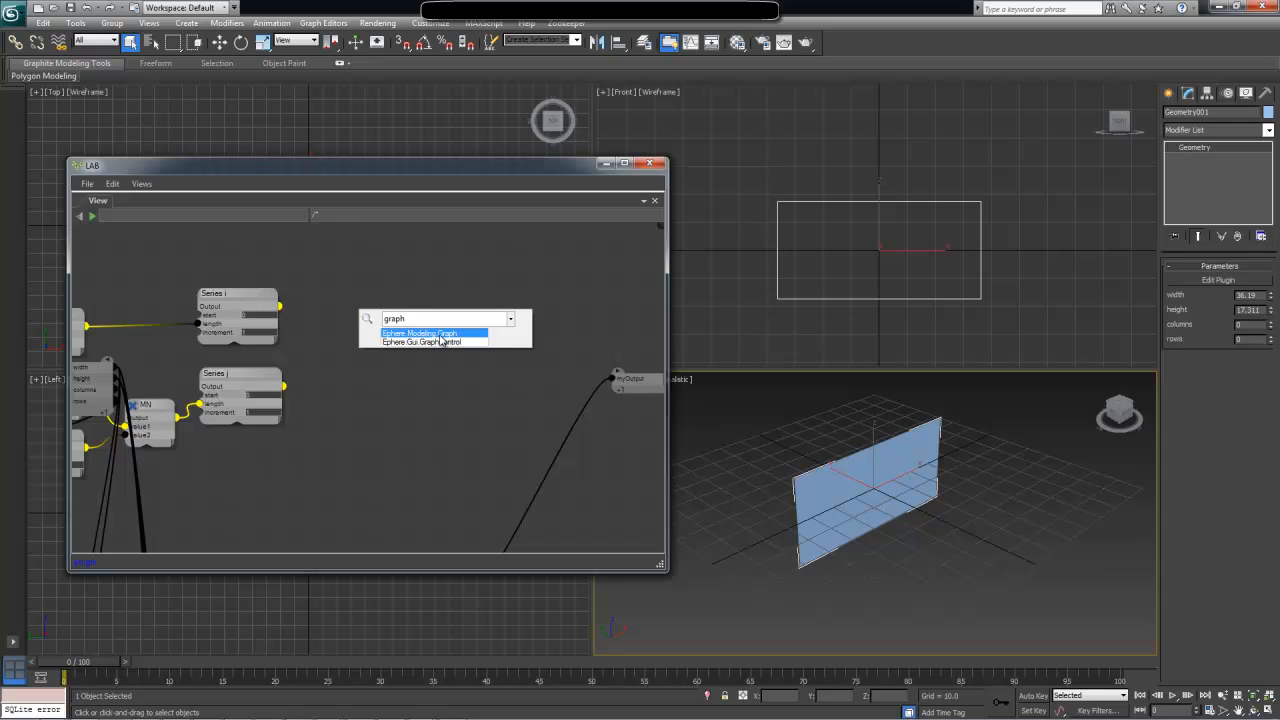
click(441, 334)
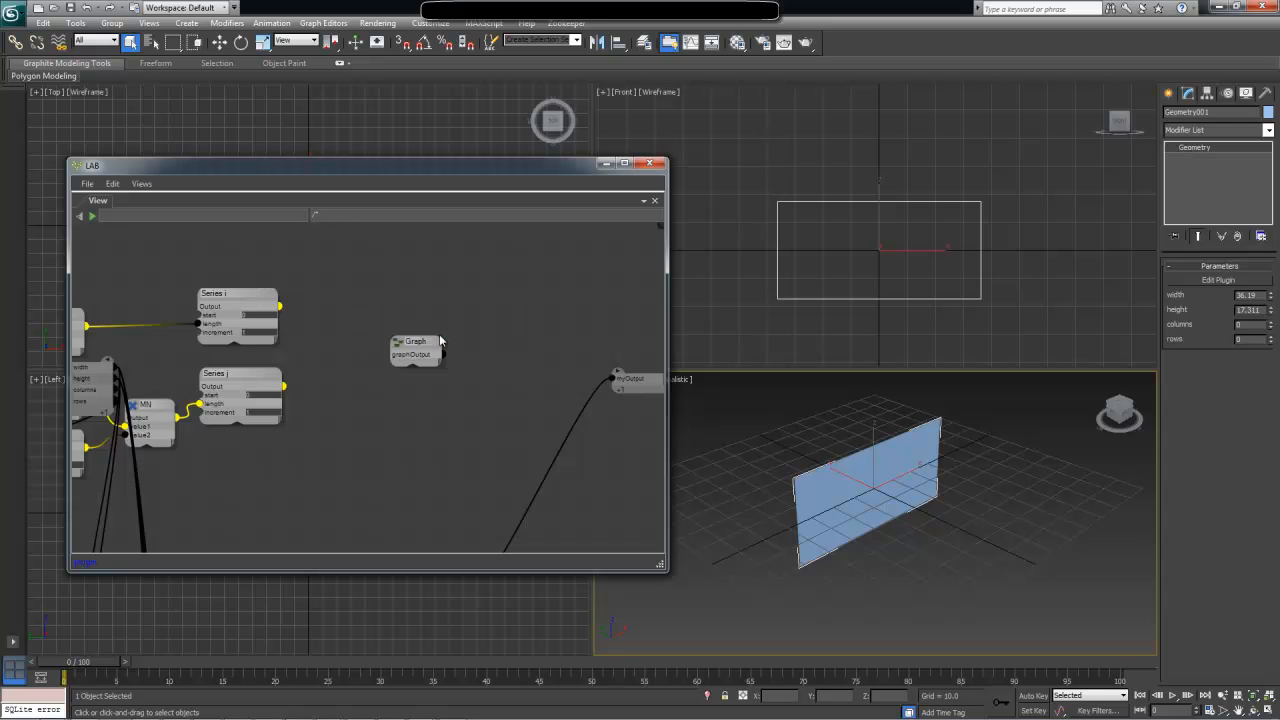
drag(434, 342, 437, 313)
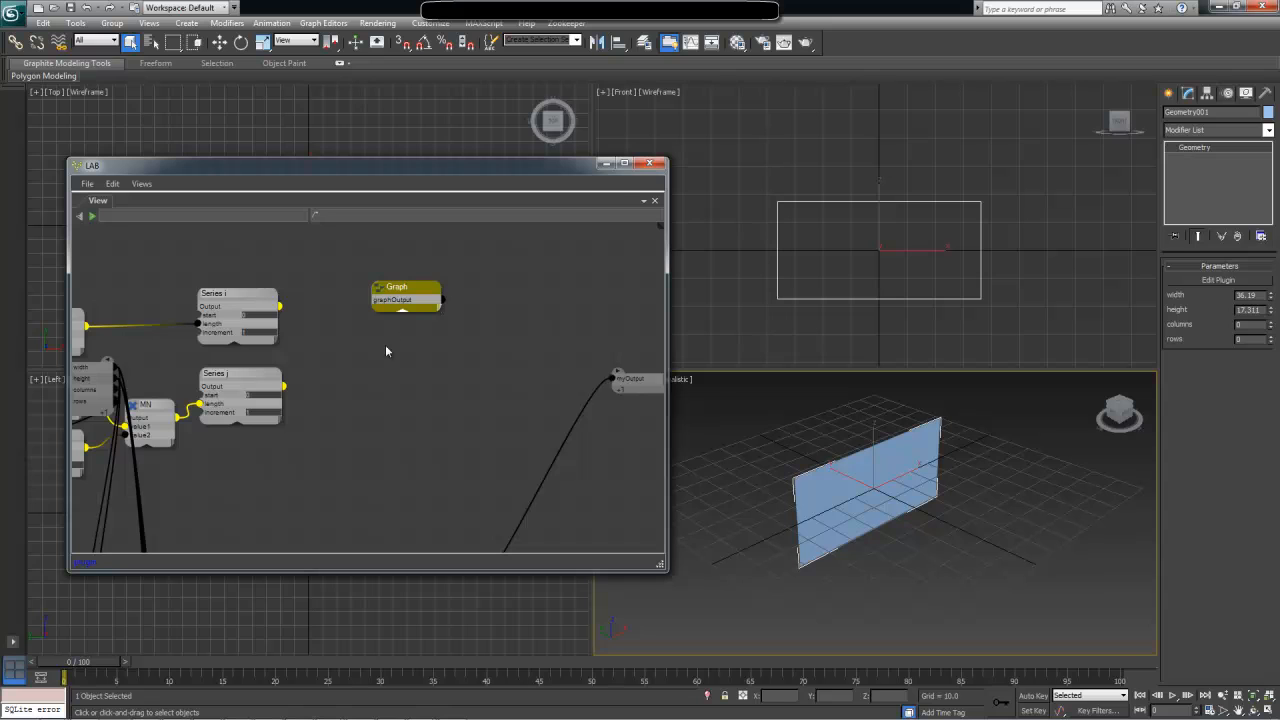
Enter the Graph node's inner graph, trying the navigation out and back in, and move the LAB window higher
double_click(408, 286)
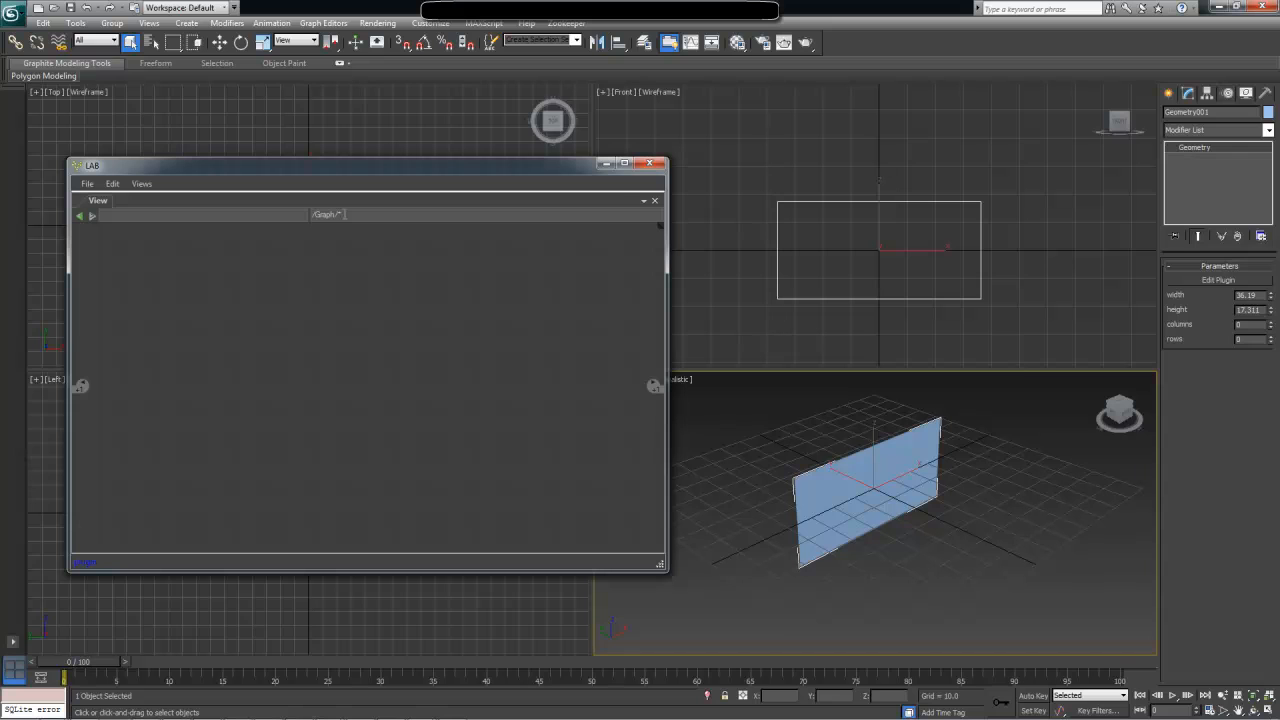
drag(336, 213, 314, 205)
click(80, 215)
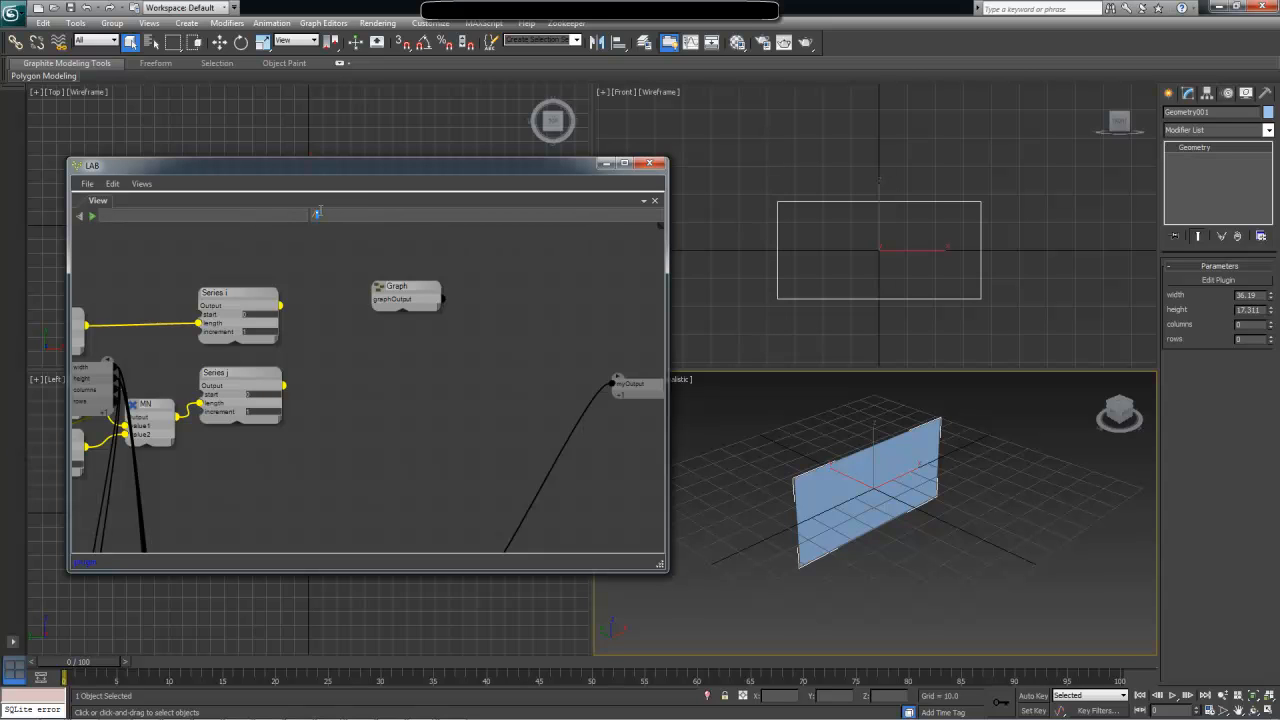
click(92, 216)
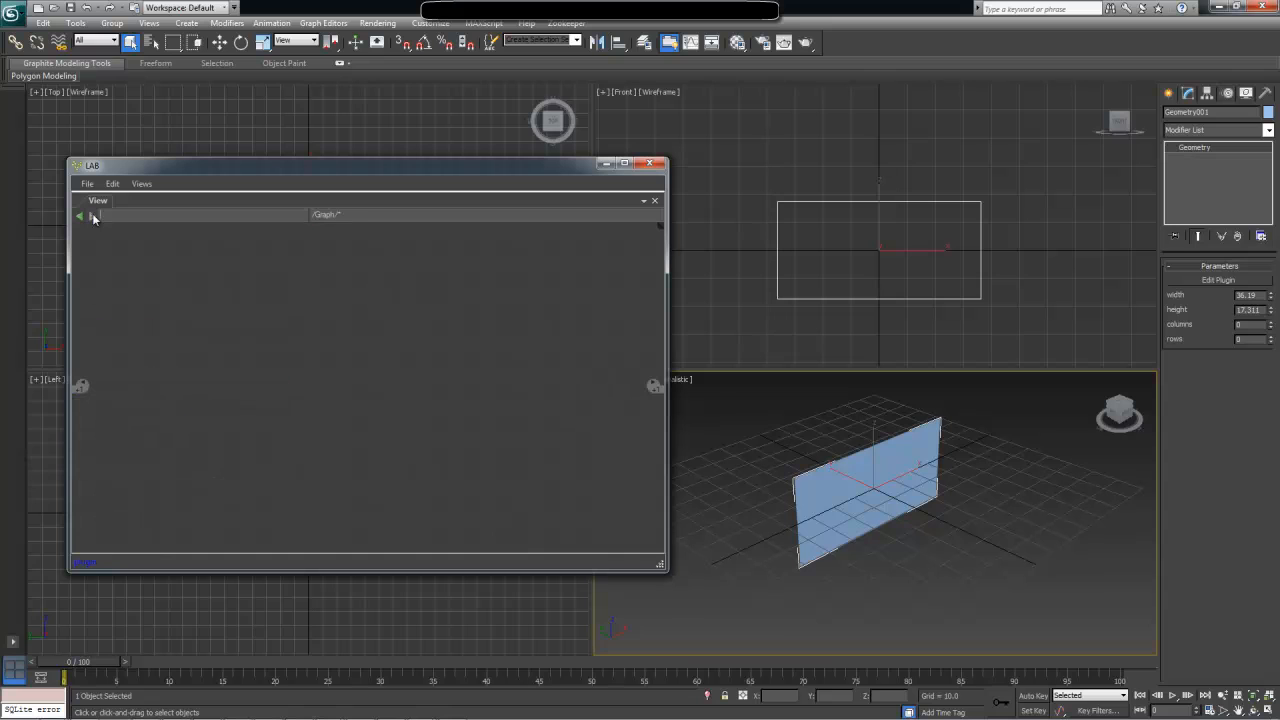
double_click(322, 214)
click(351, 214)
drag(366, 166, 353, 130)
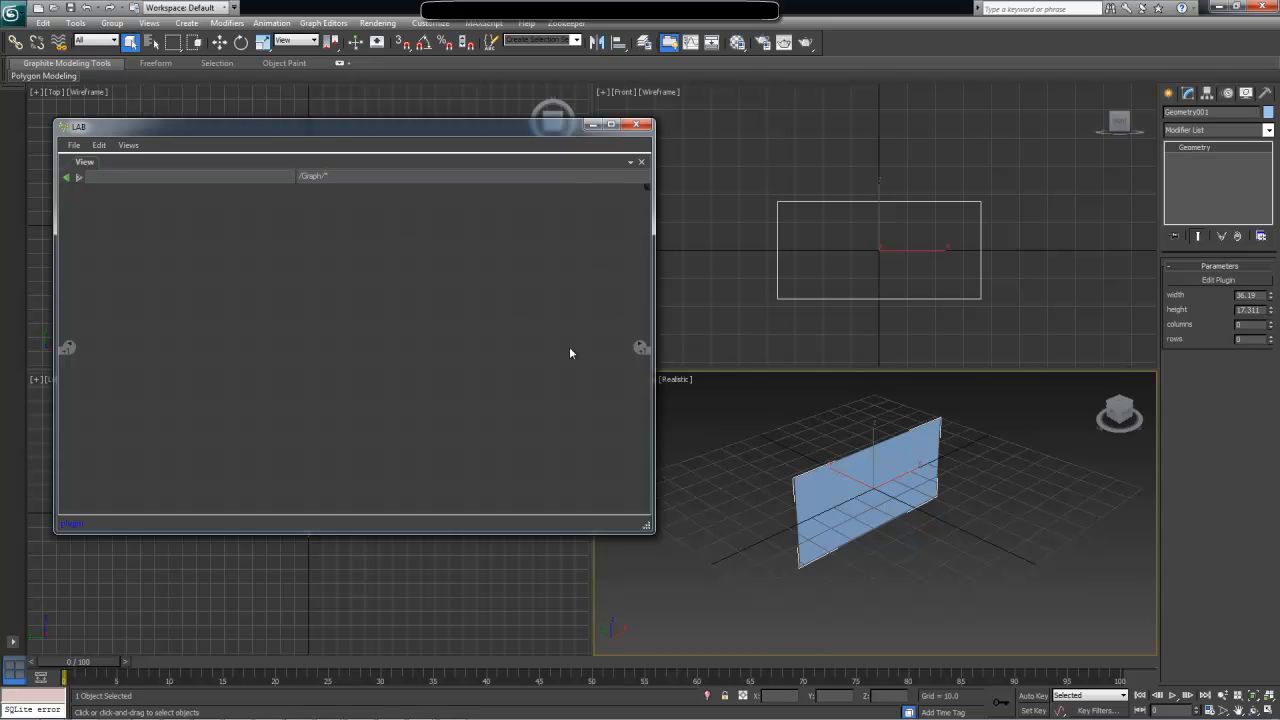
Check the vr = int( i / C ) formula in the Paint diagram and add a Divide operator node inside Graph
key(alt+Tab)
key(alt+Tab)
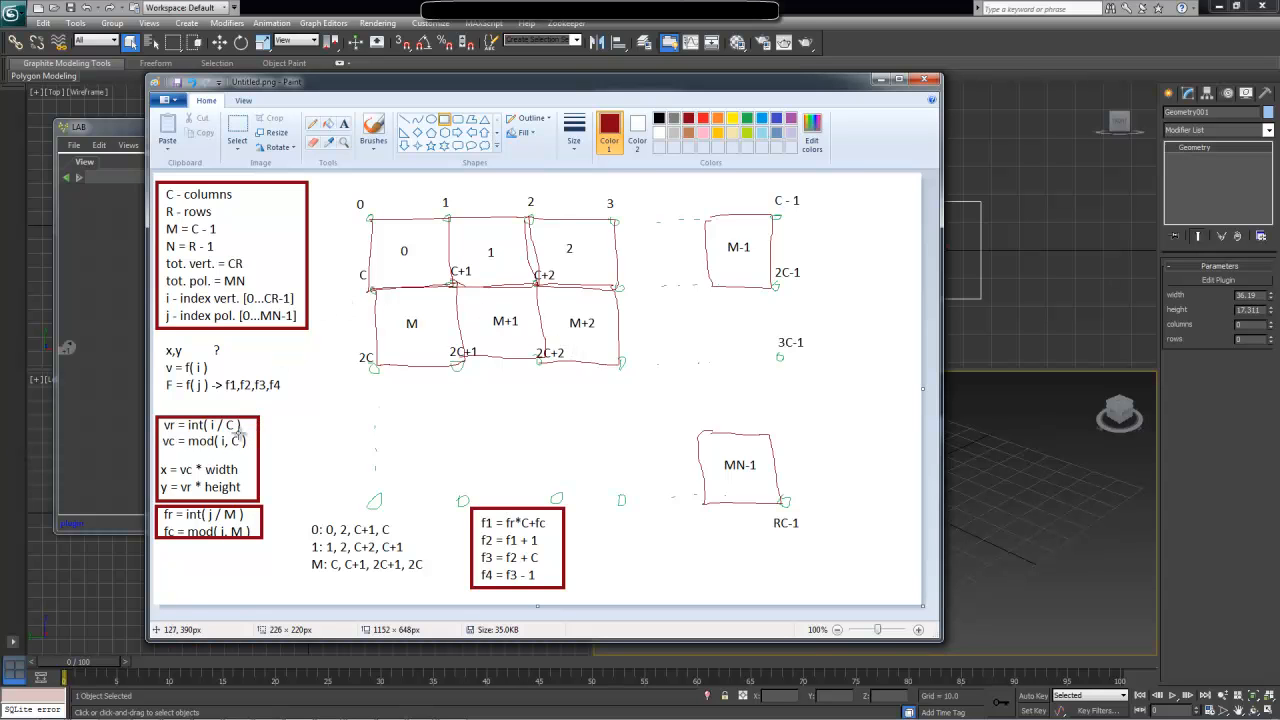
drag(457, 90, 562, 98)
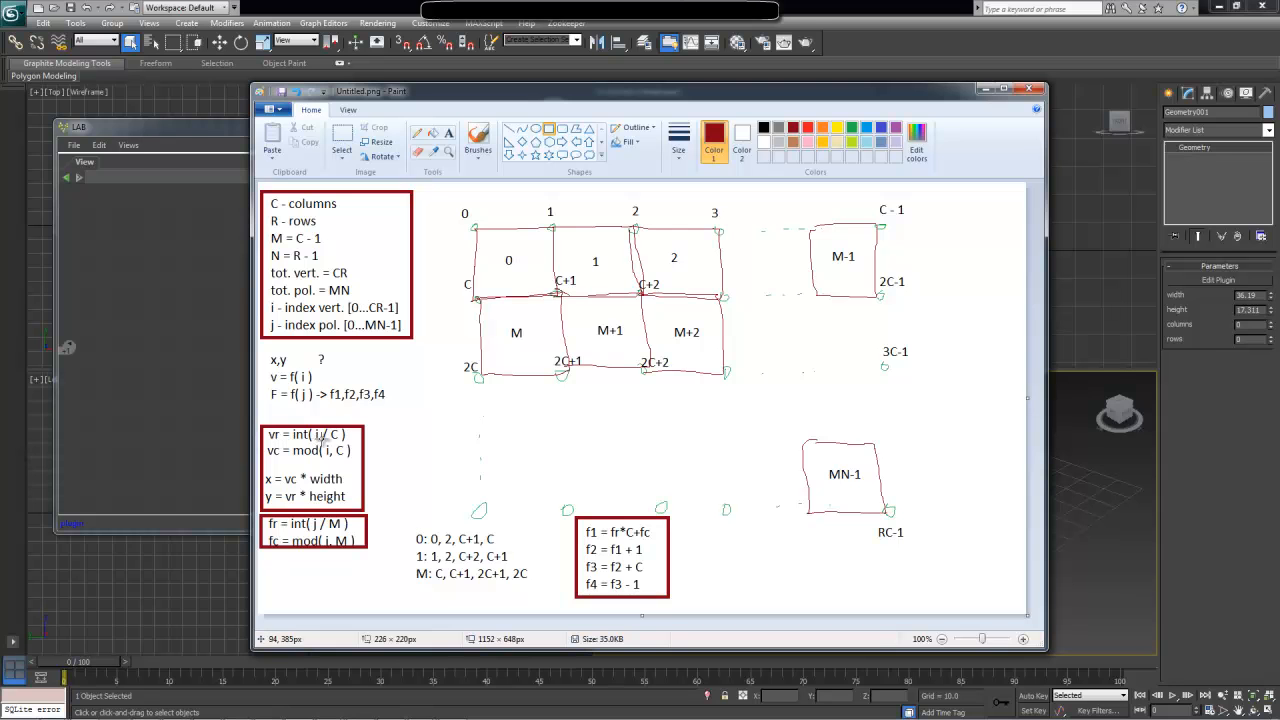
double_click(188, 332)
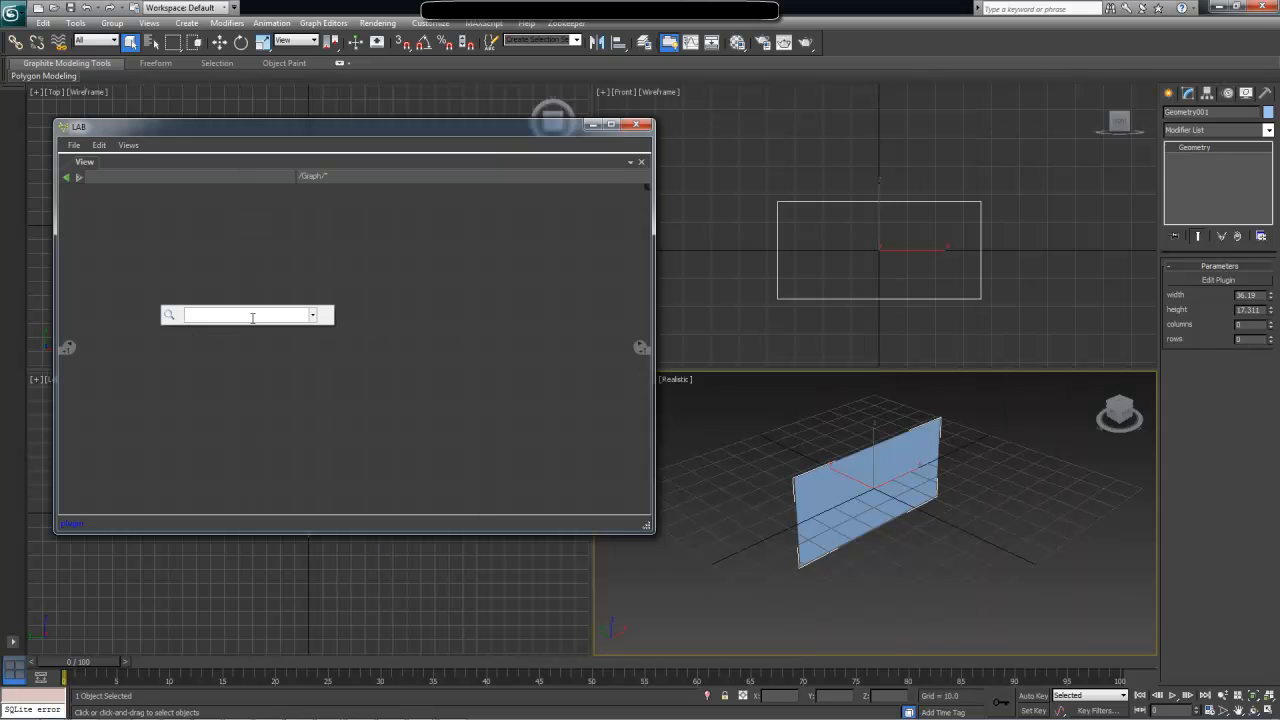
text(divi)
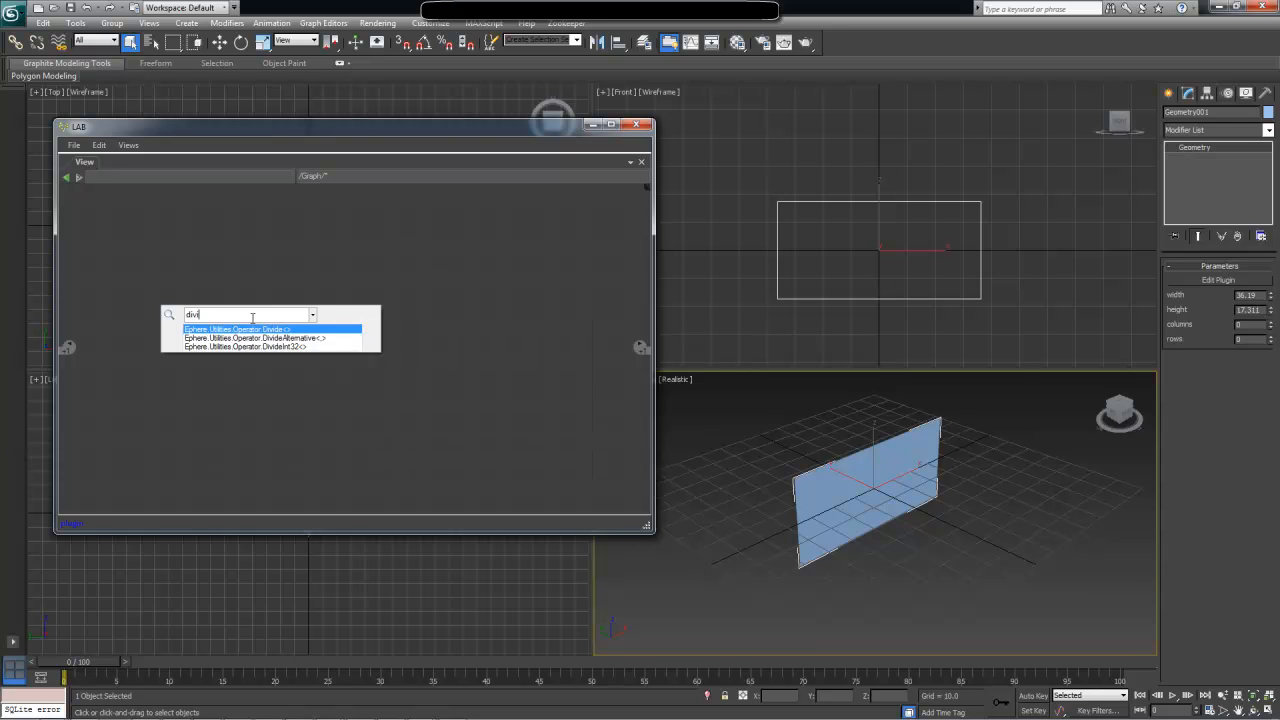
key(Return)
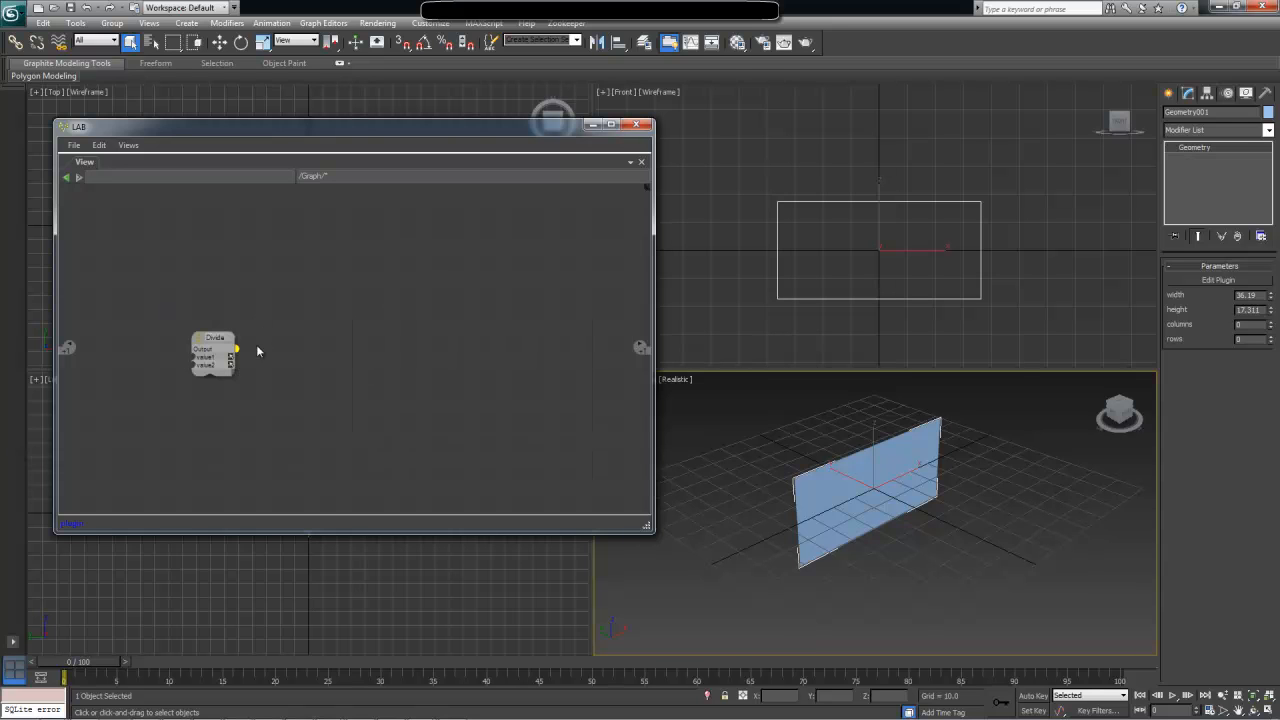
Recheck the formulas in the Paint diagram and assign the int type to the Divide node's value inputs
key(alt+Tab)
key(alt+Tab)
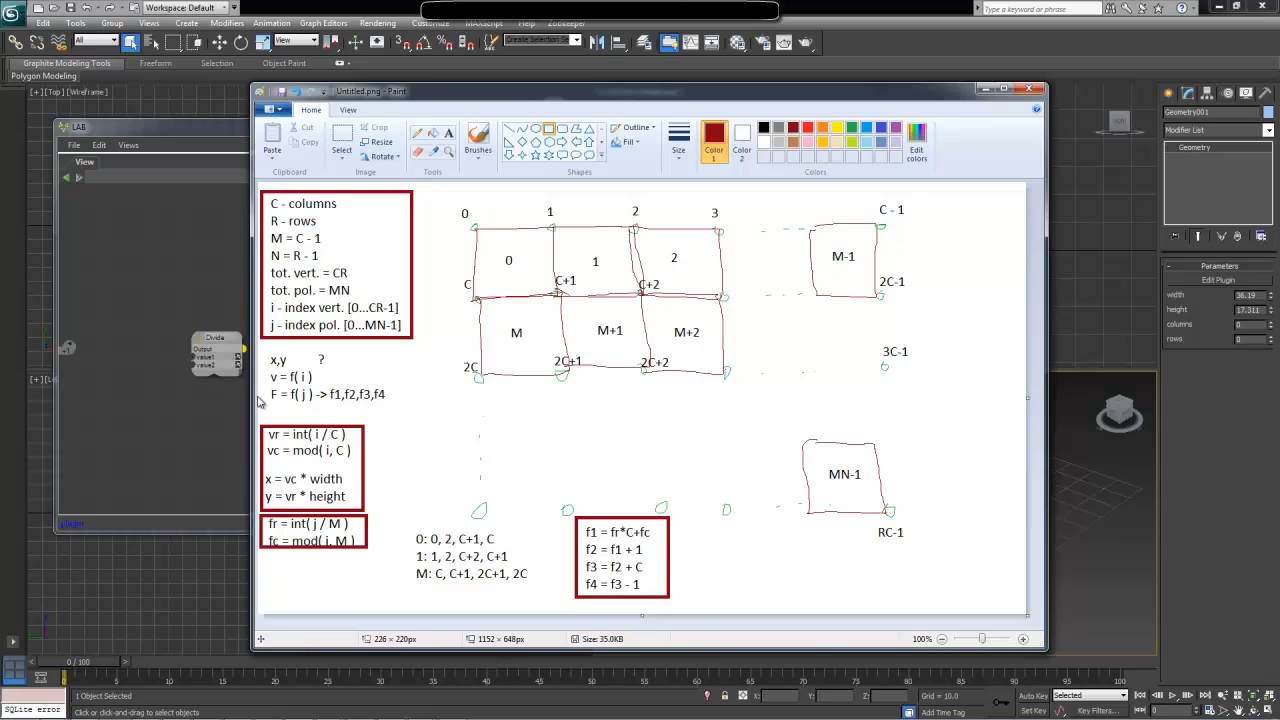
click(224, 347)
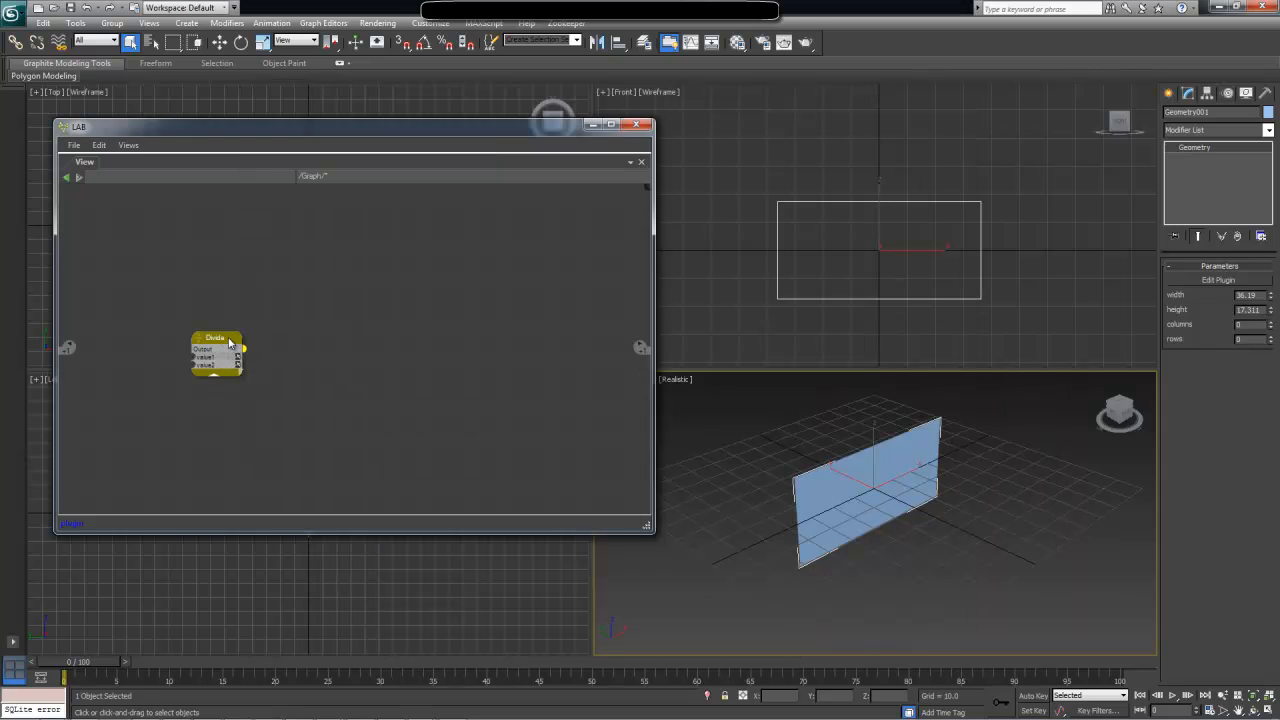
click(240, 361)
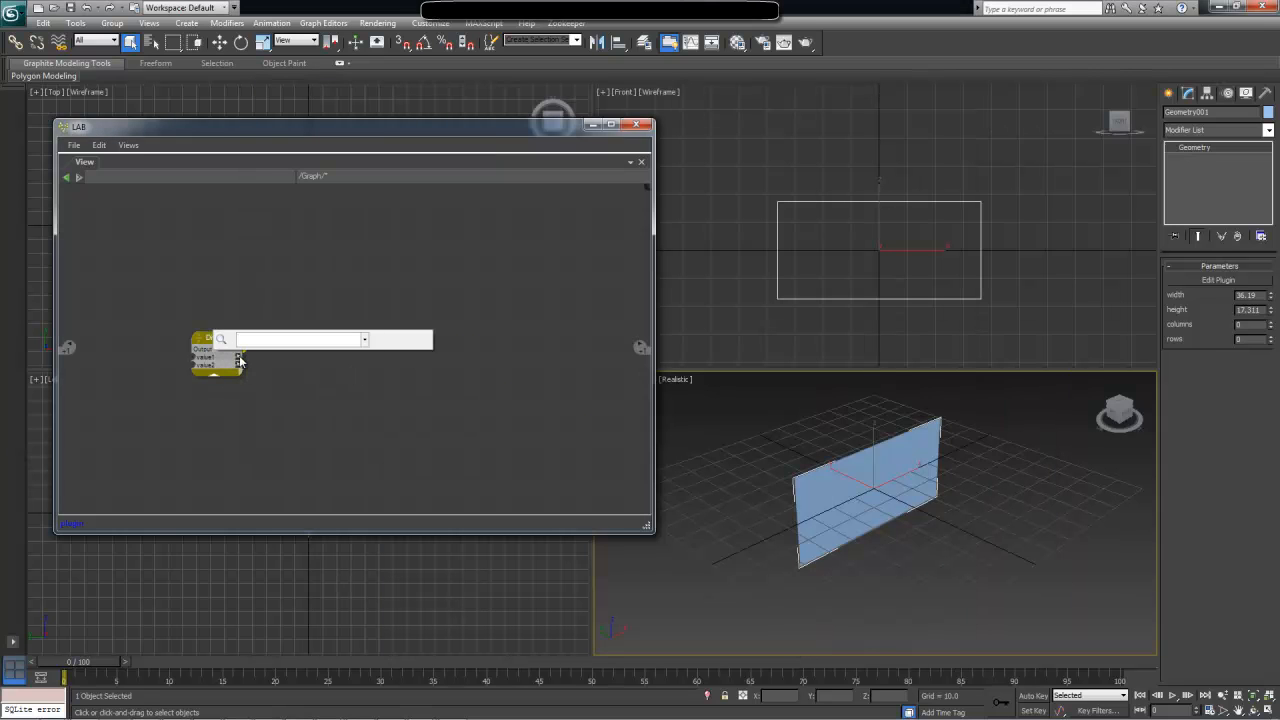
text(int)
key(Return)
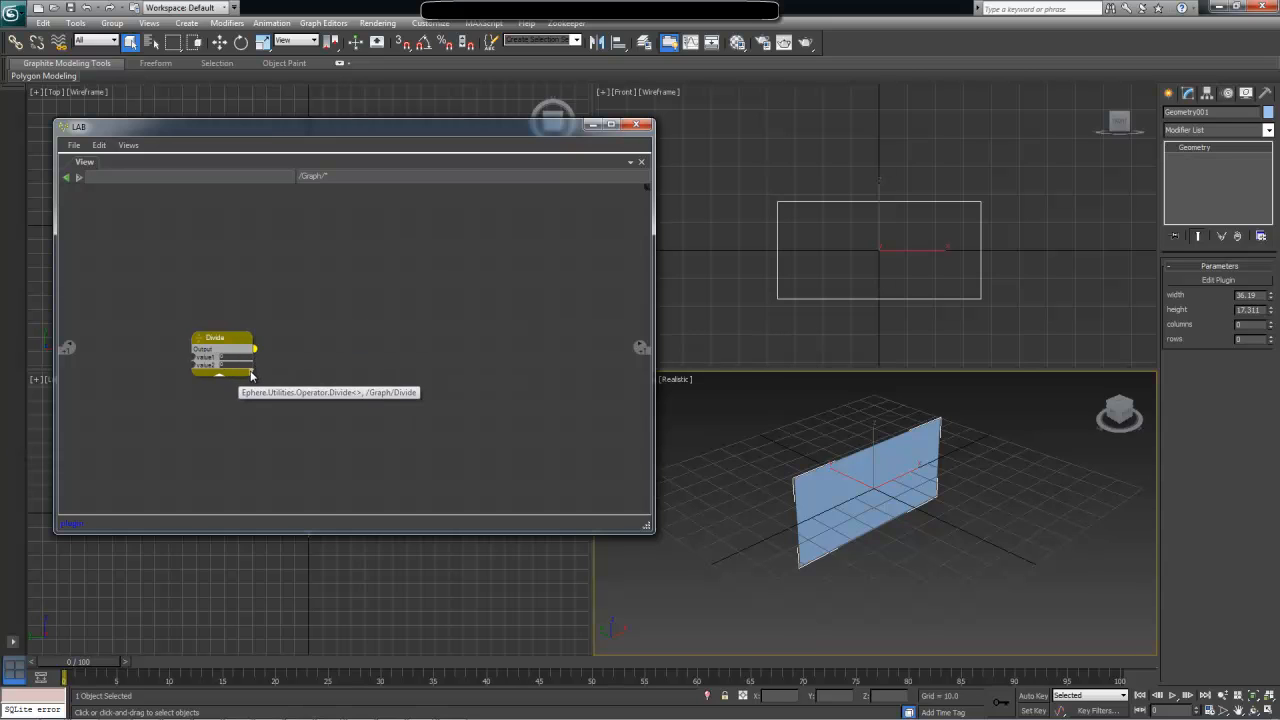
Rename the Divide node as "vr" and place it in the lower part of the inner graph
drag(243, 346, 227, 286)
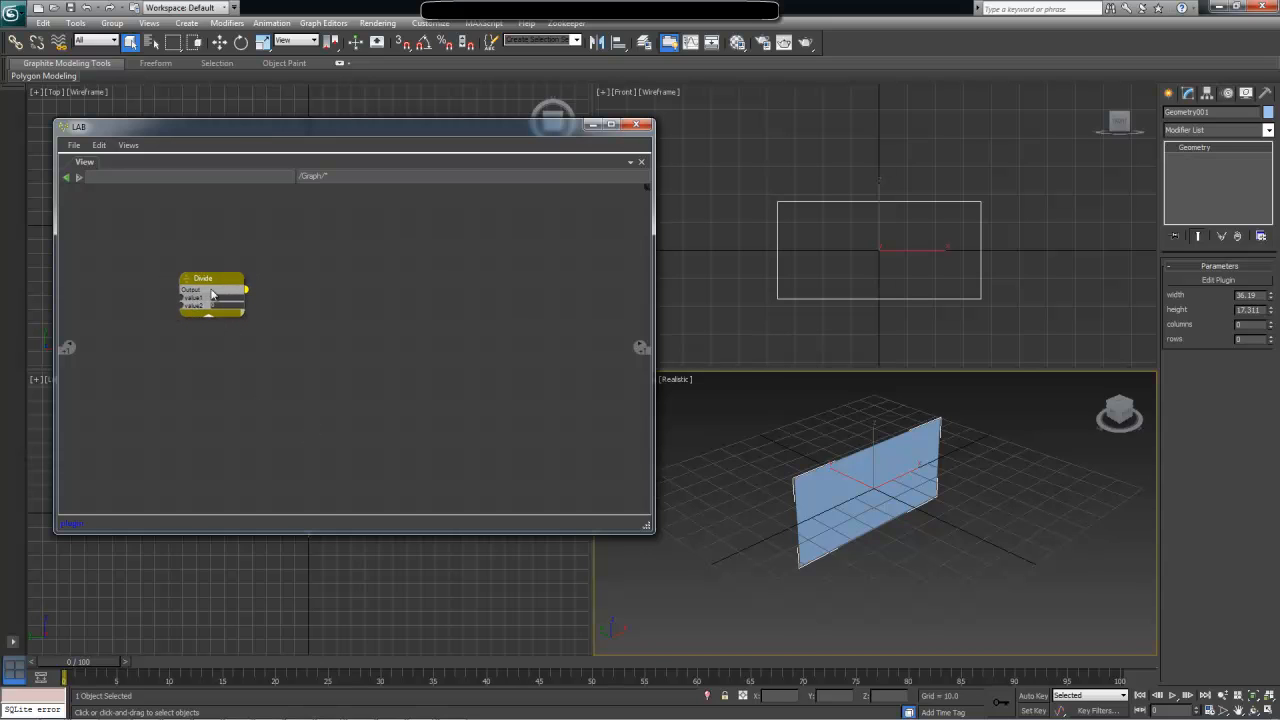
double_click(205, 278)
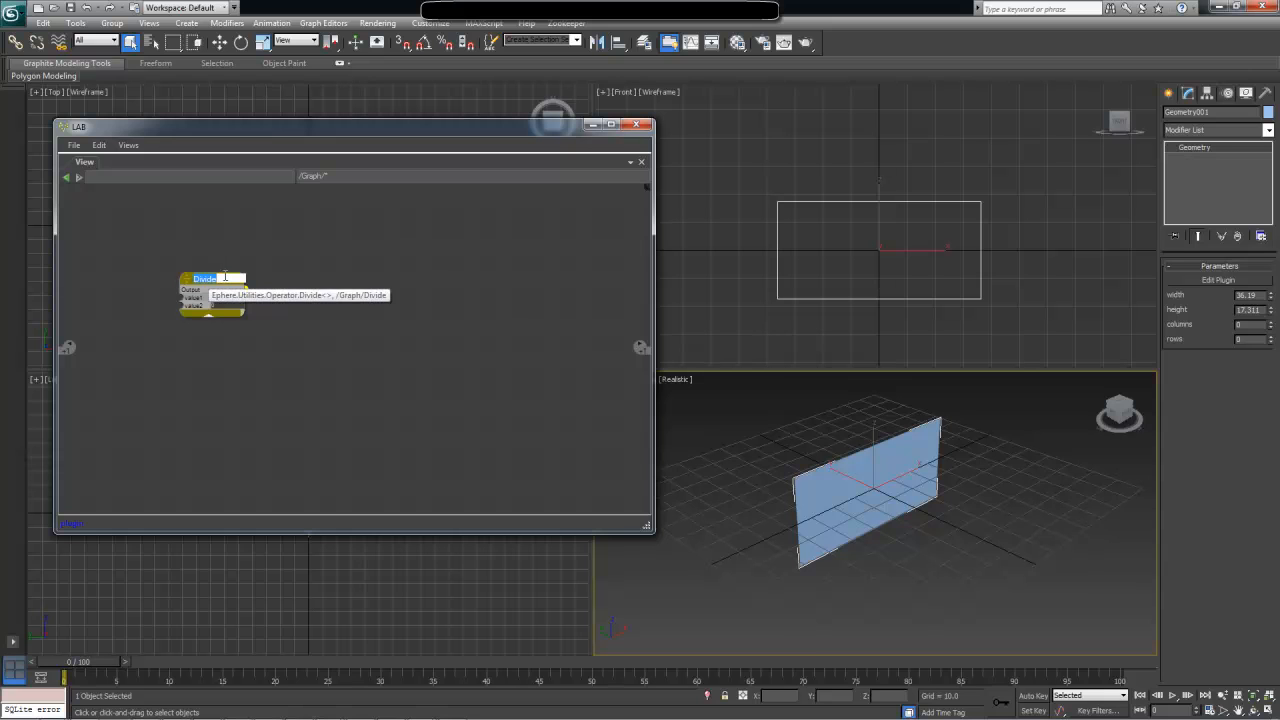
text(wr)
click(267, 281)
drag(226, 282, 242, 376)
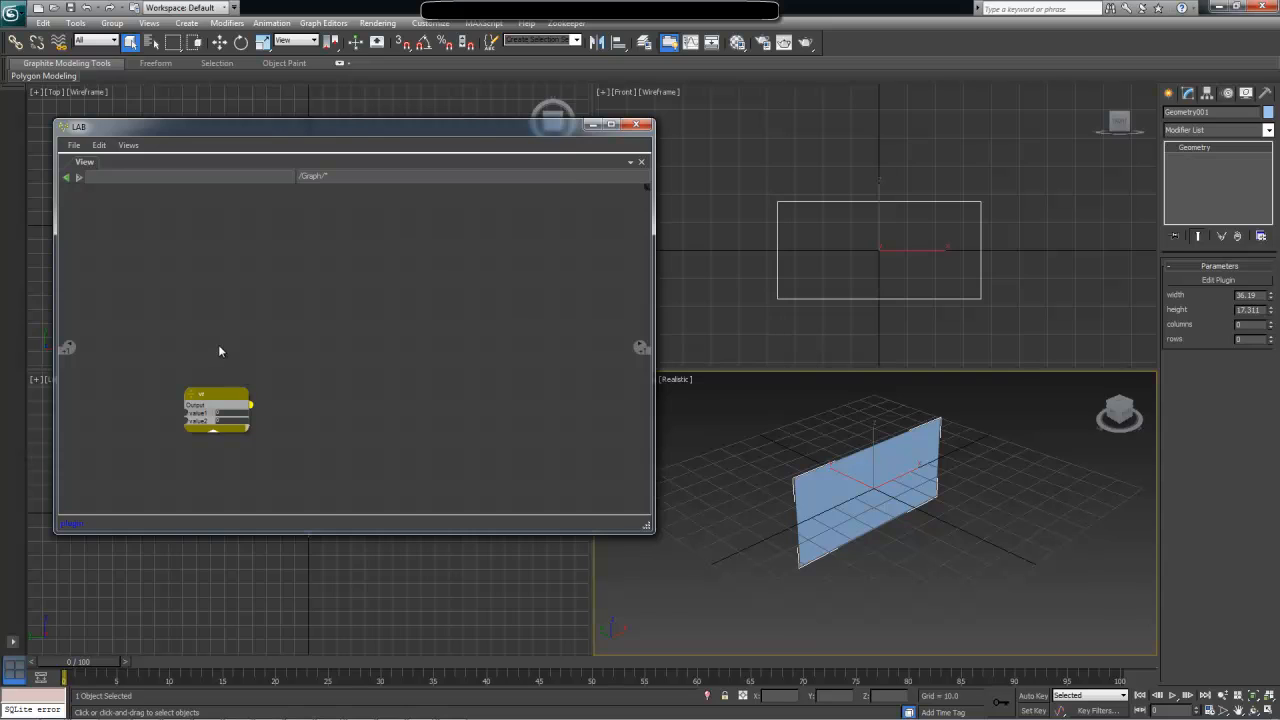
Check the vc formula in the Paint diagram, add a Modulo operator node above vr, and rename it as "vc"
key(alt+Tab)
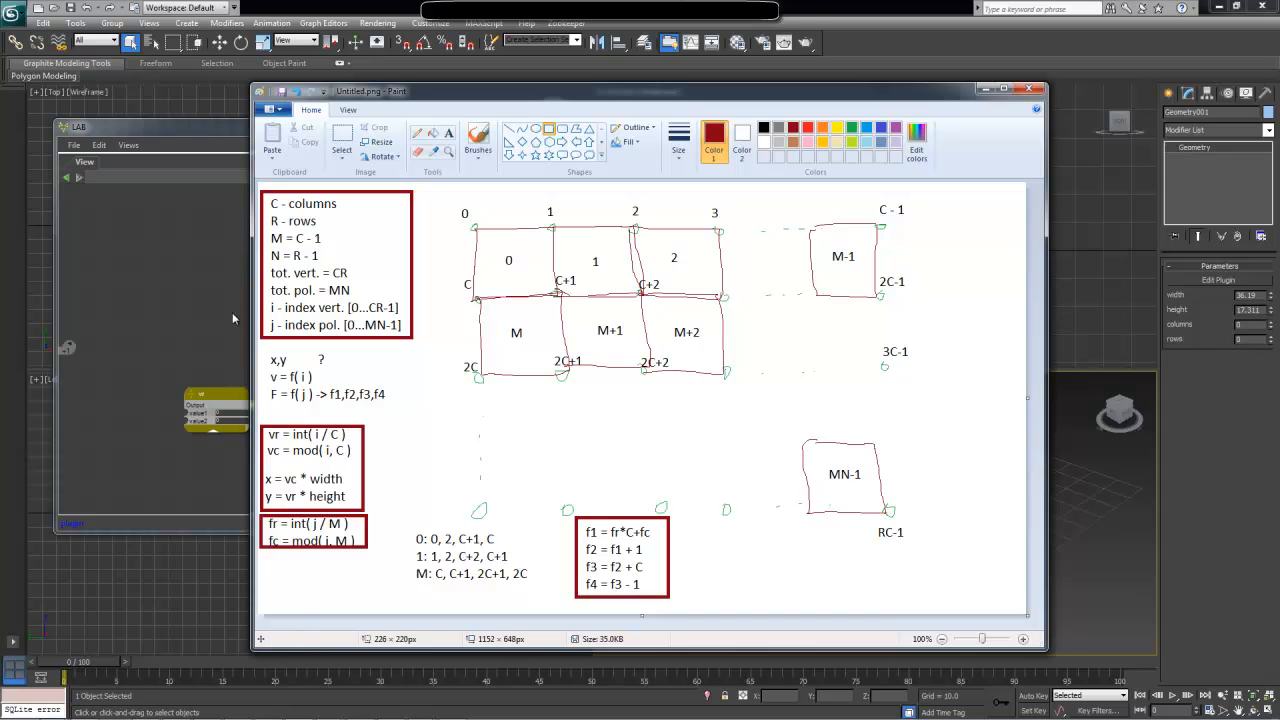
click(188, 321)
text(mo)
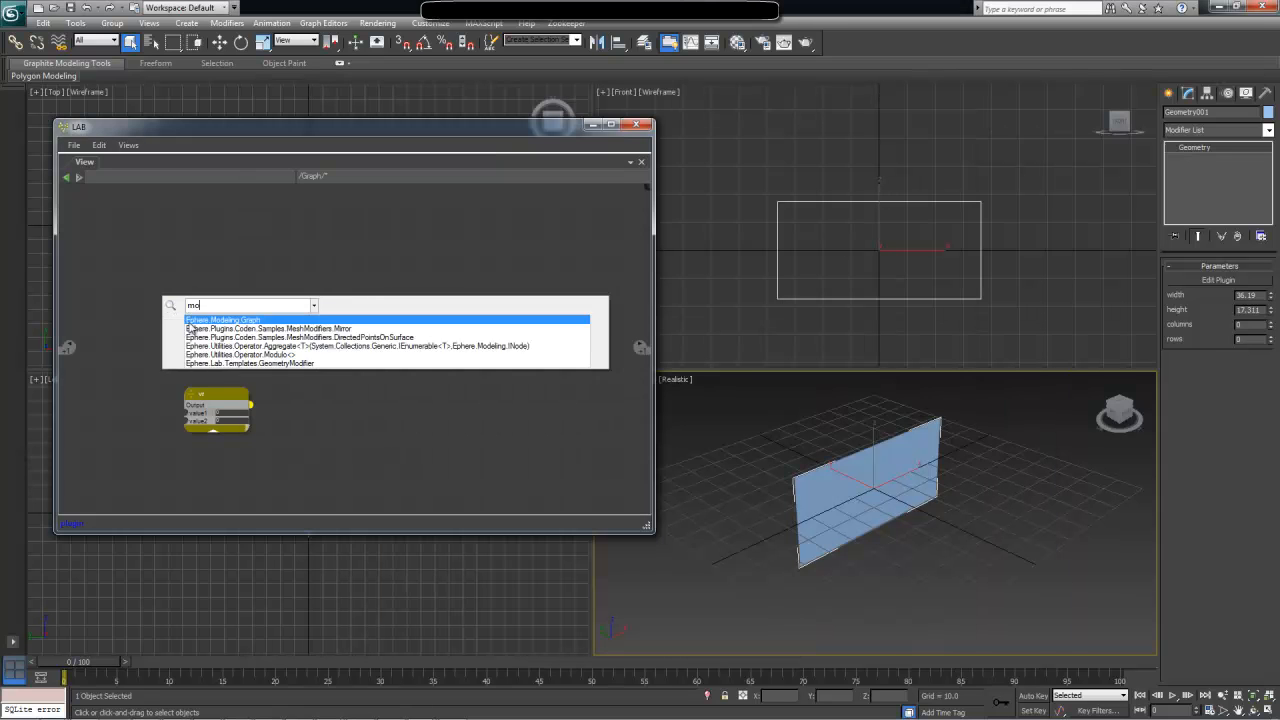
text(dul)
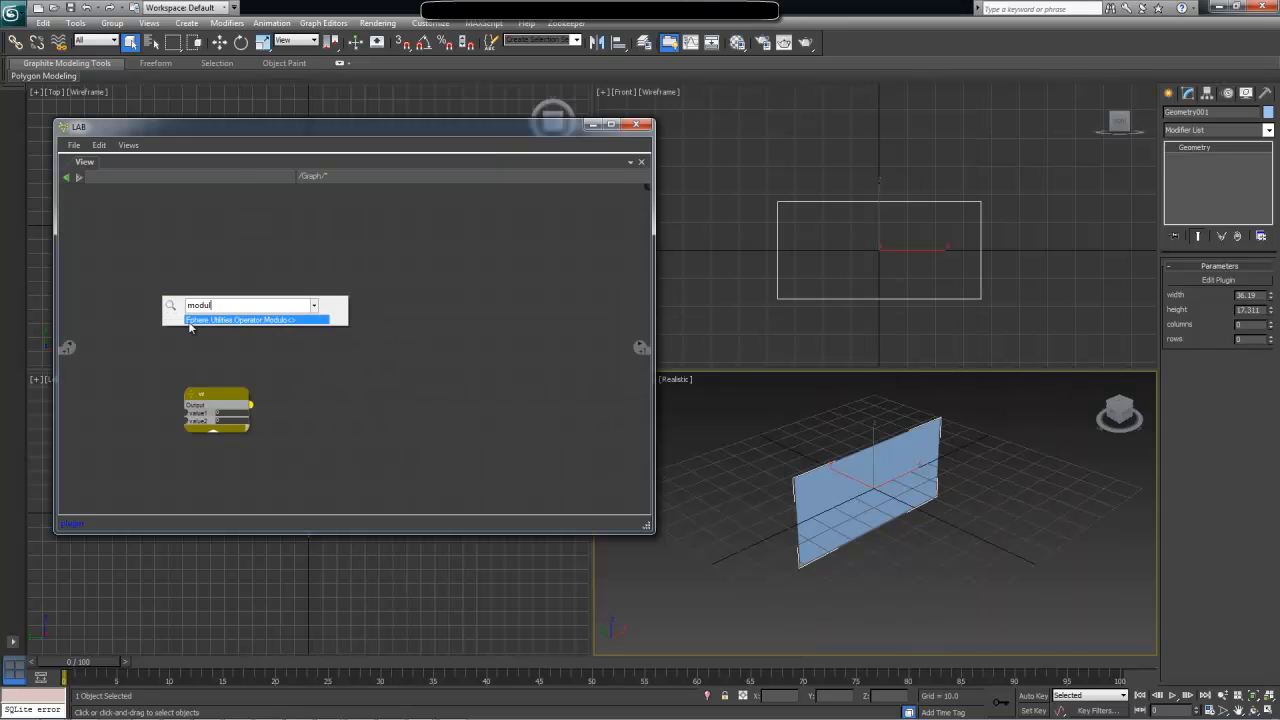
click(263, 320)
click(215, 335)
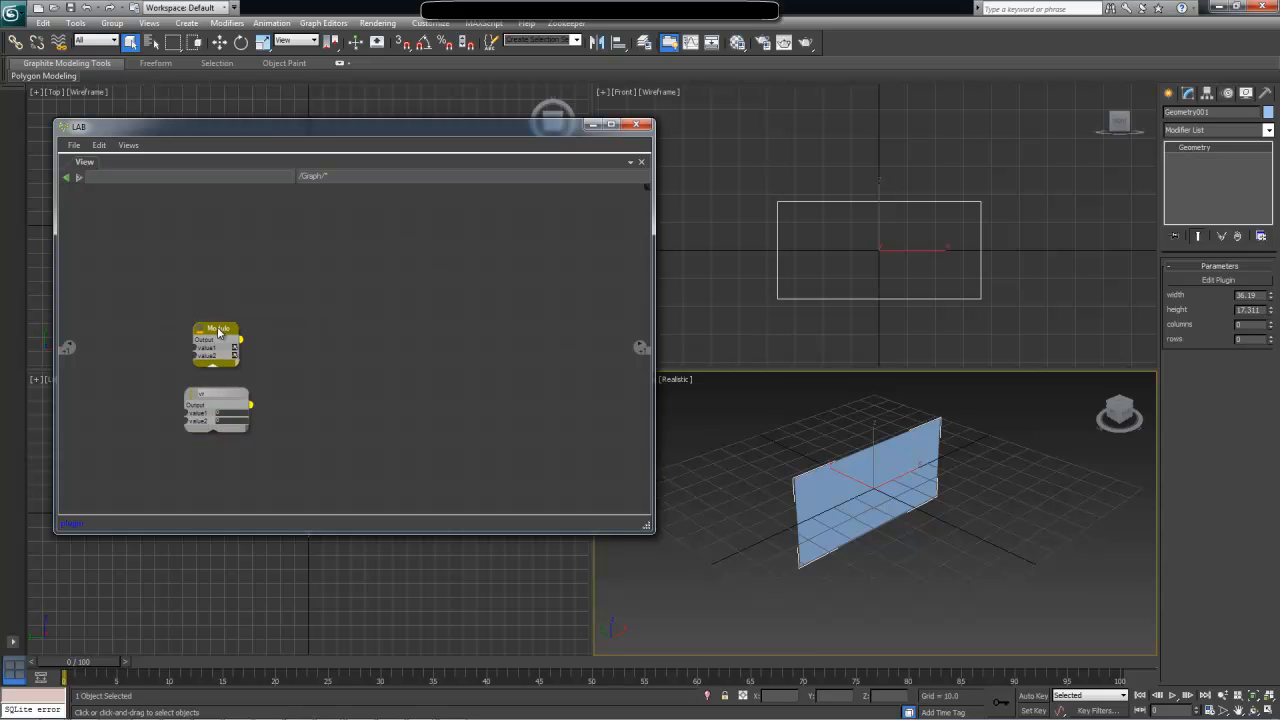
double_click(226, 312)
text(vc)
click(269, 336)
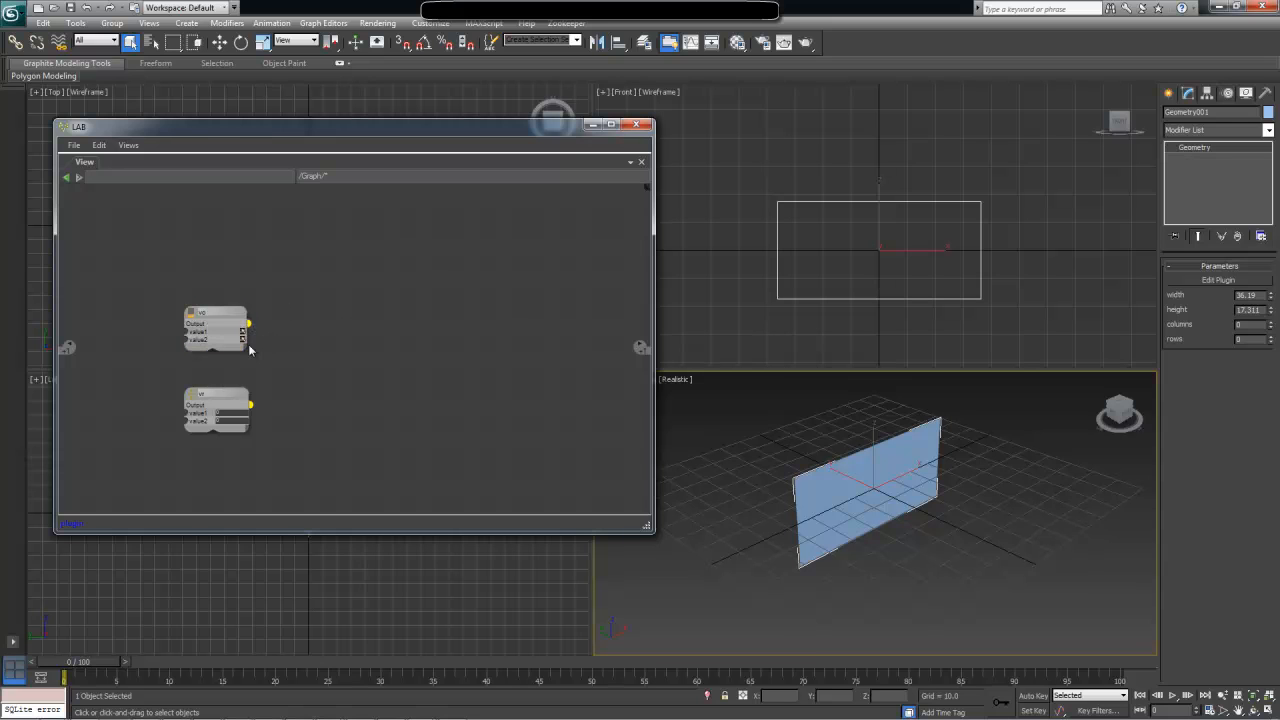
Assign the int type to the value inputs of the vc node
drag(246, 347, 250, 337)
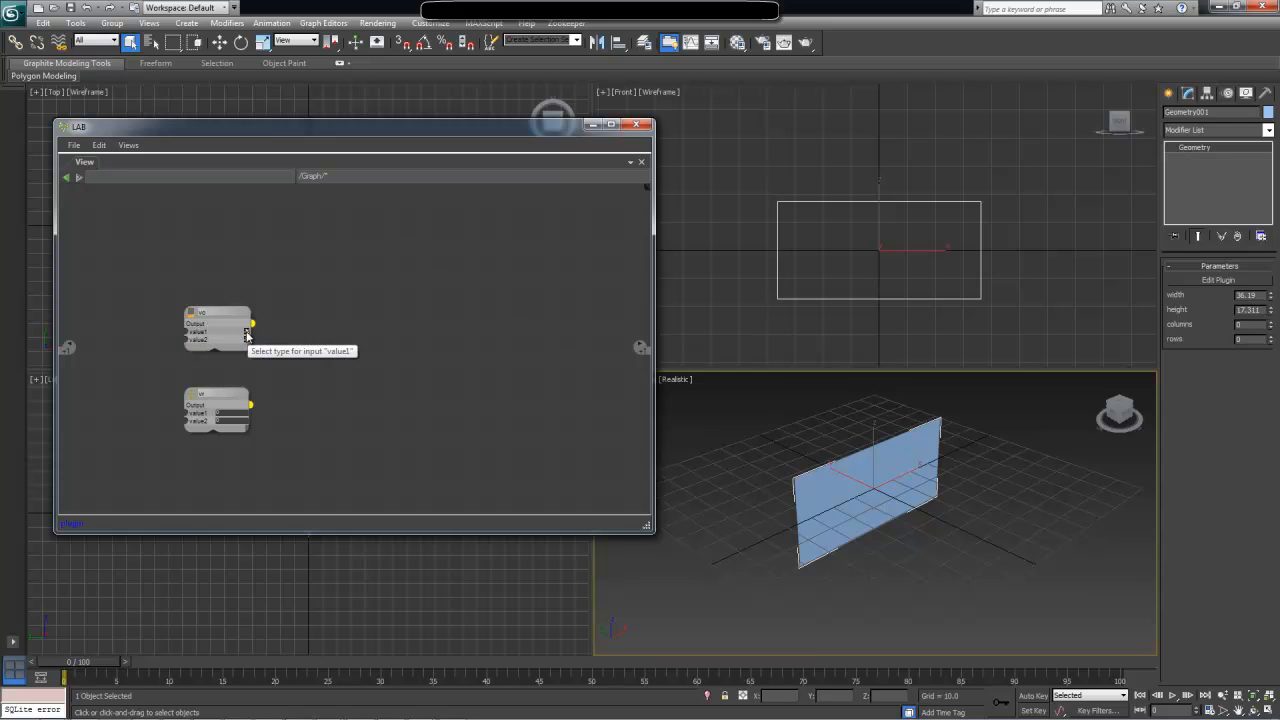
click(247, 333)
text(int)
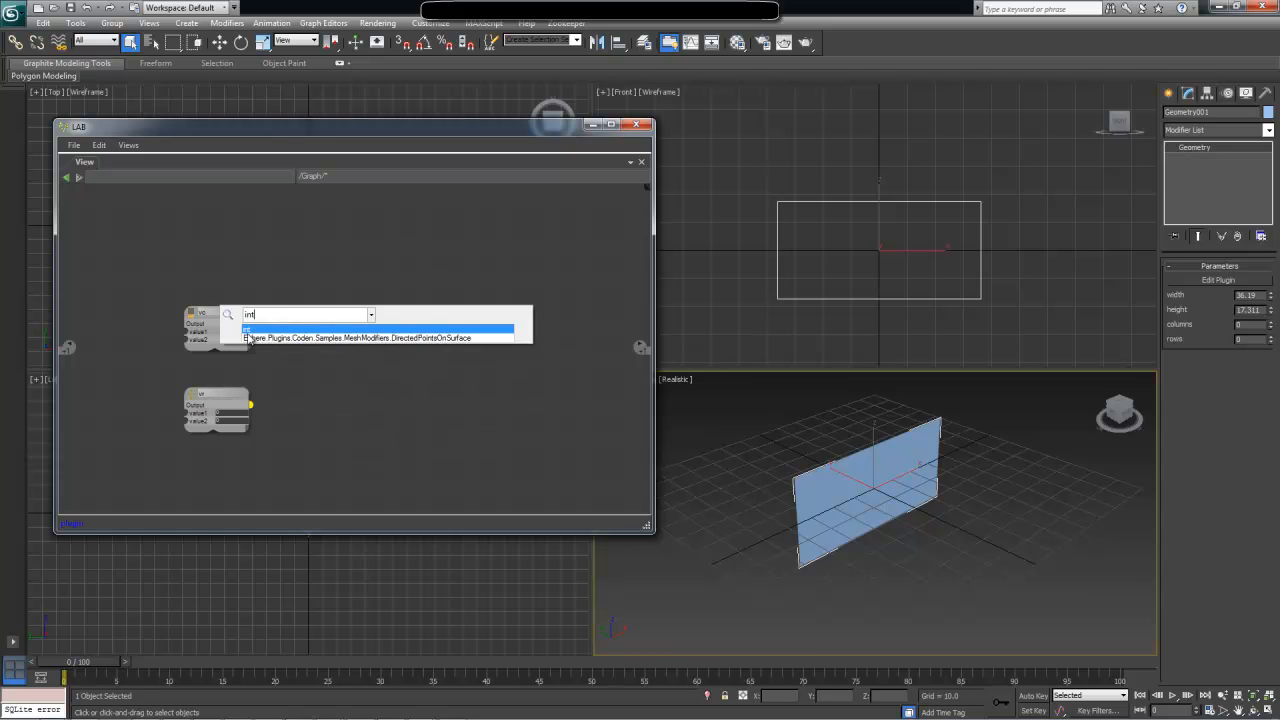
key(Return)
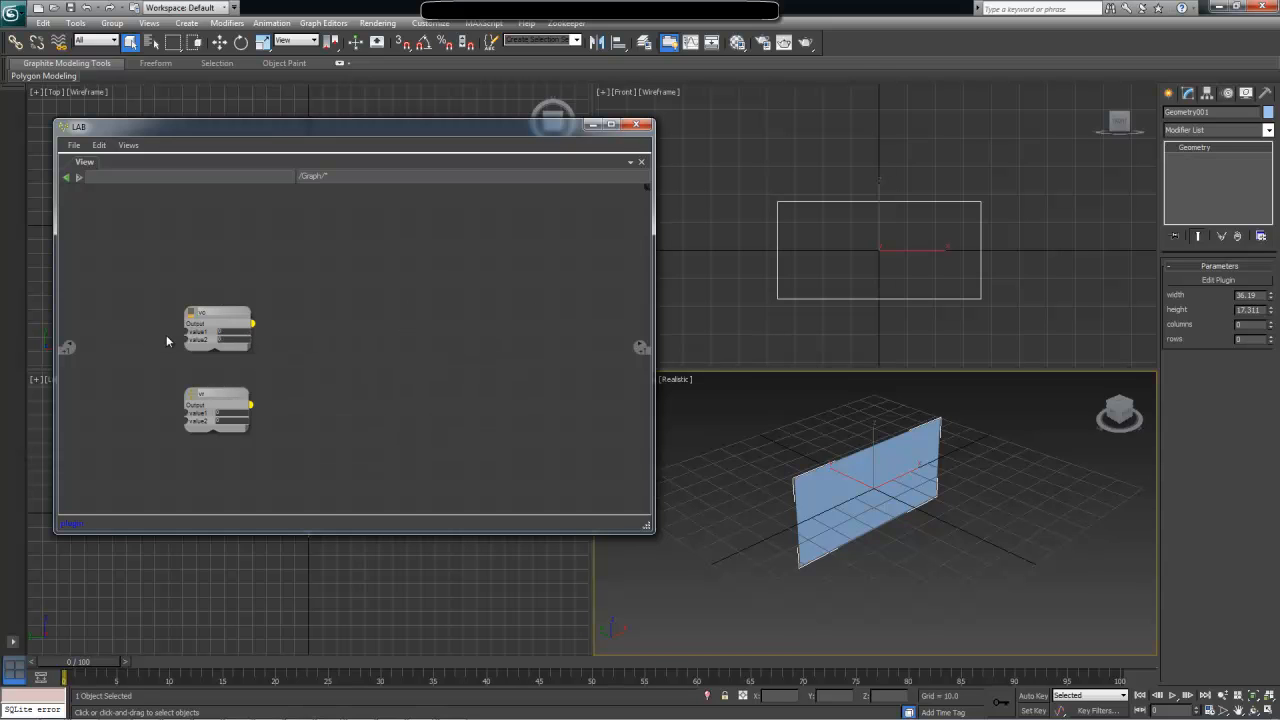
Add an input port to the inner graph and connect it to value1 of both the vc and vr nodes
click(68, 350)
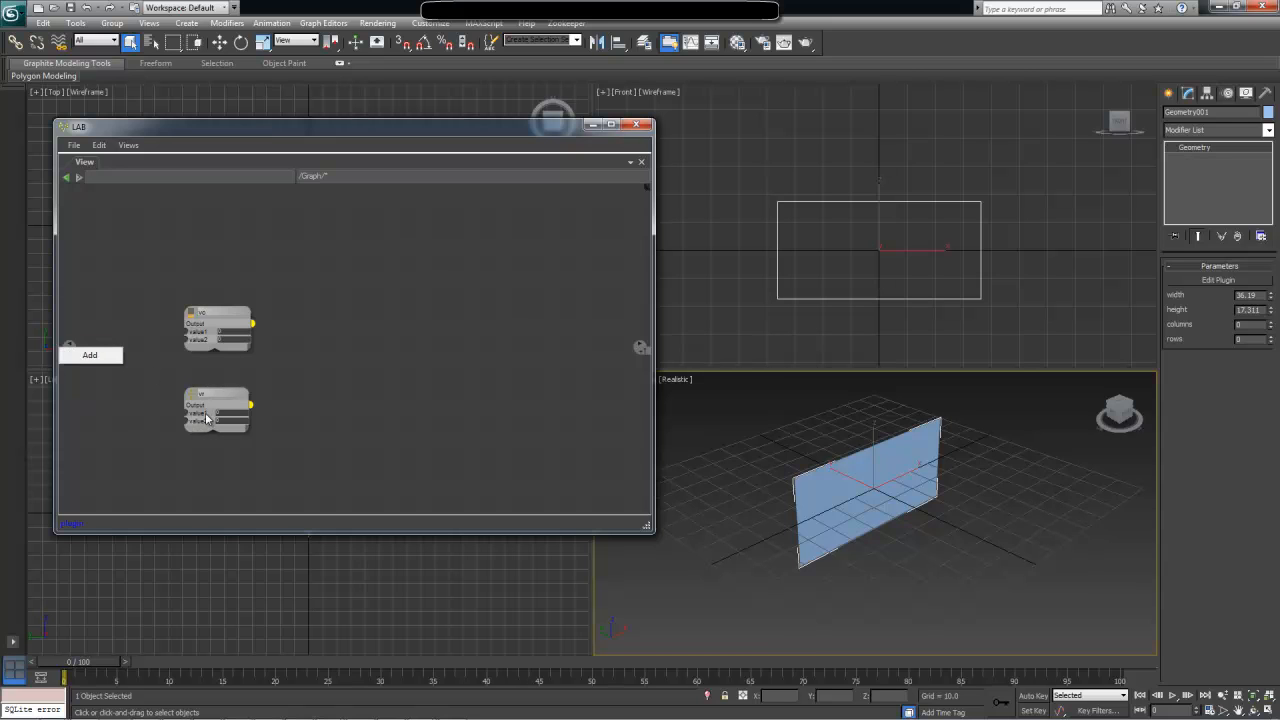
click(98, 361)
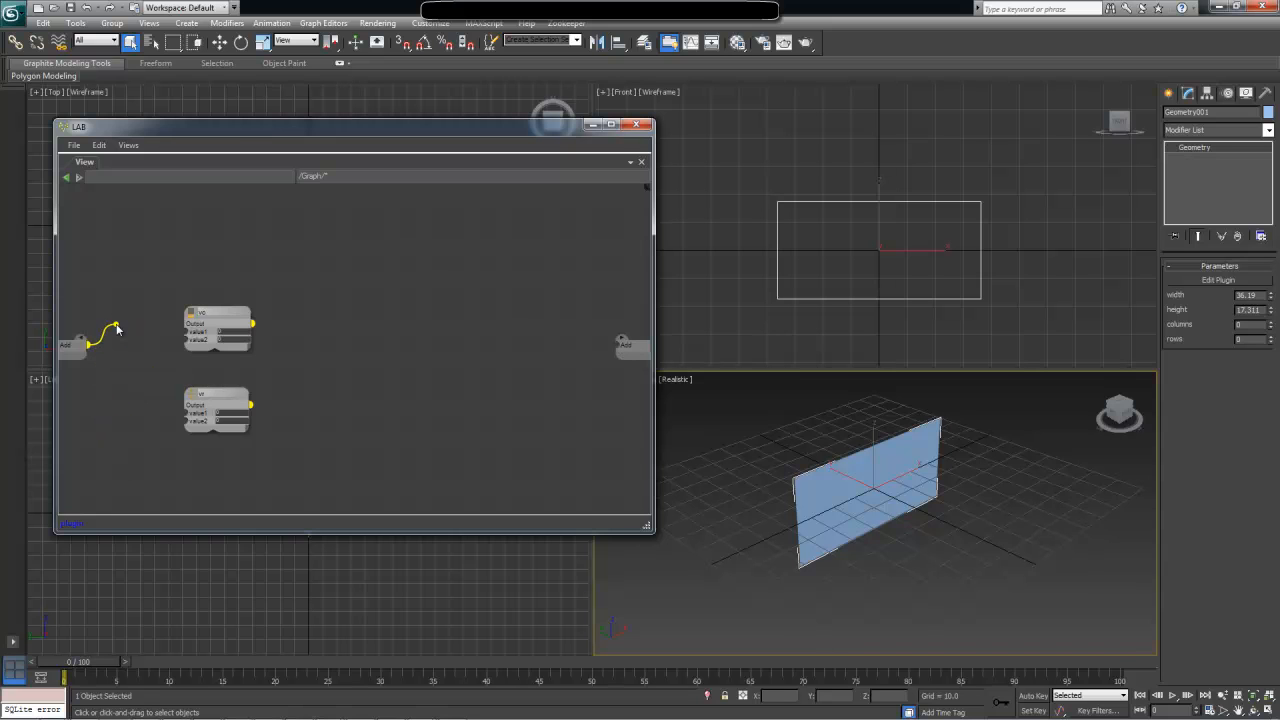
click(199, 338)
click(82, 349)
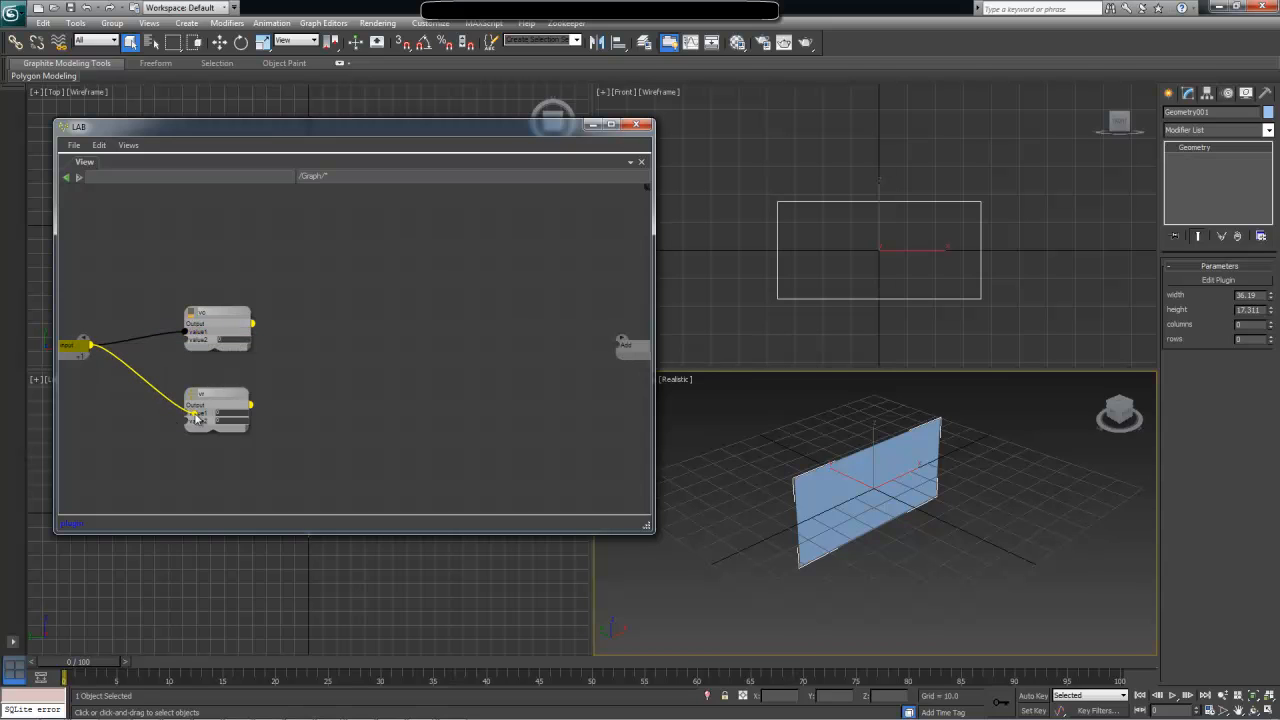
click(195, 412)
drag(230, 404, 222, 394)
click(218, 316)
drag(218, 316, 213, 313)
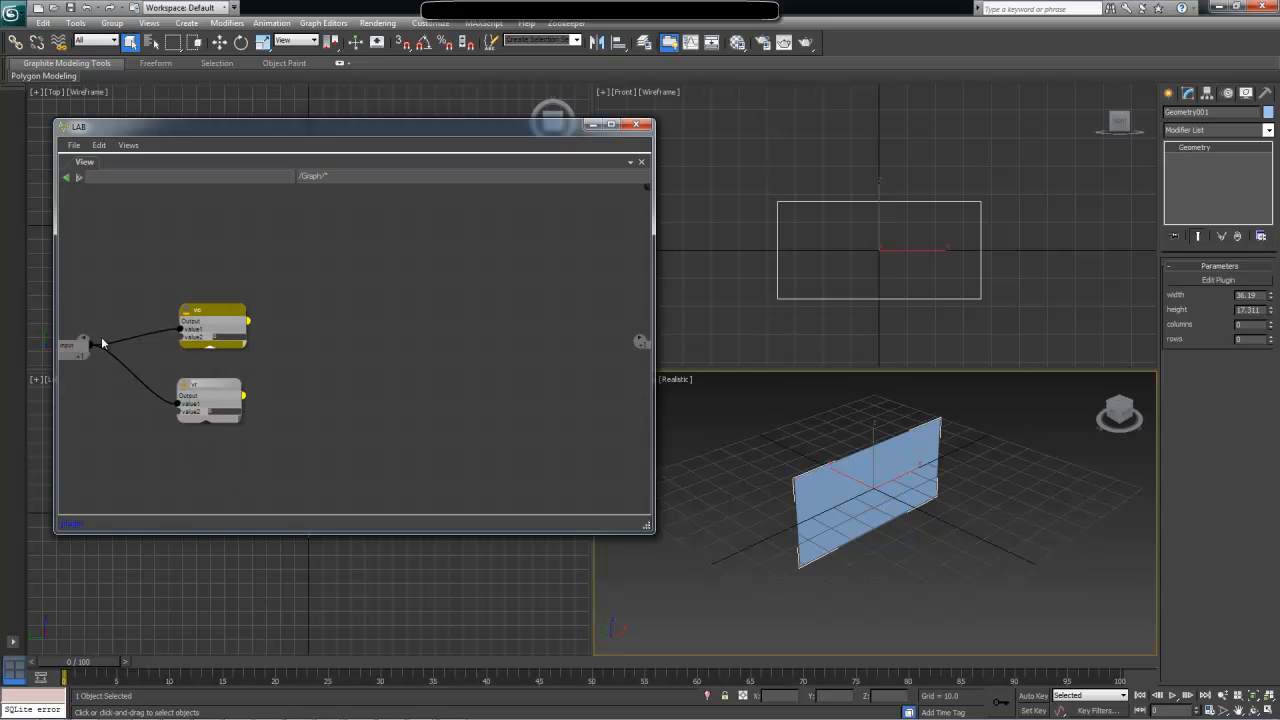
Rename the inner graph's new input port as "i"
click(68, 348)
double_click(66, 348)
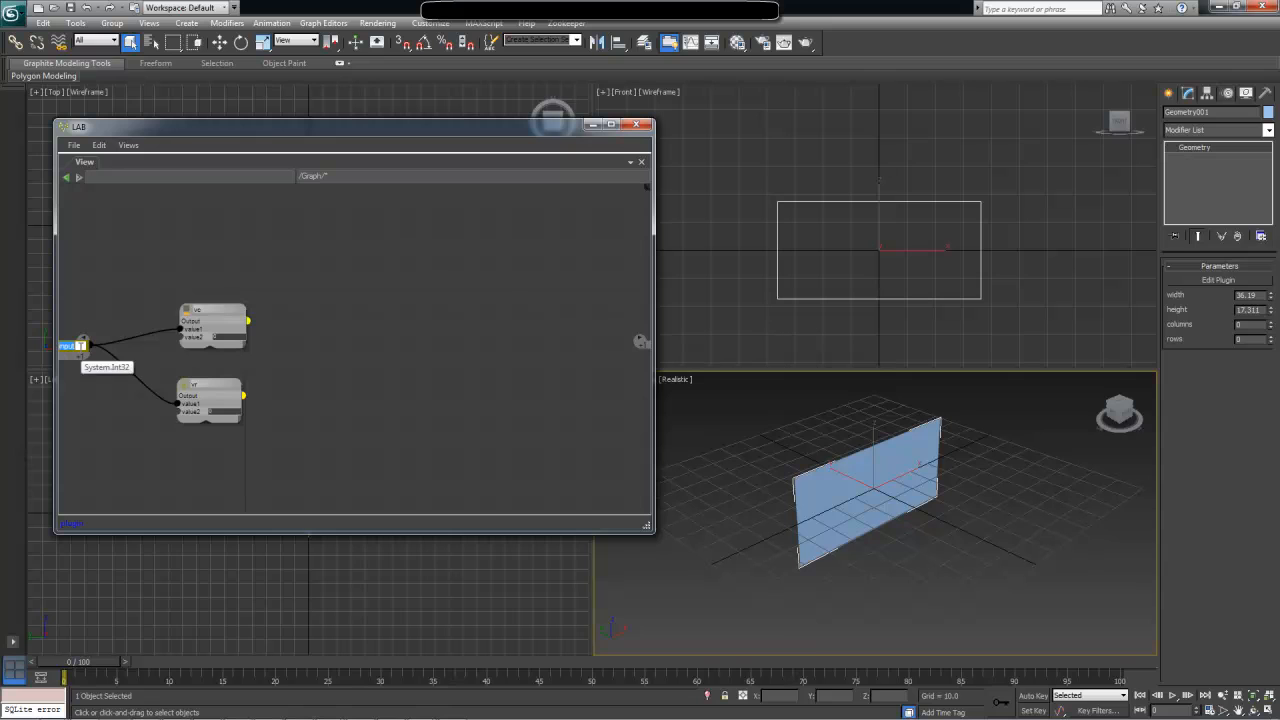
text(c)
click(77, 380)
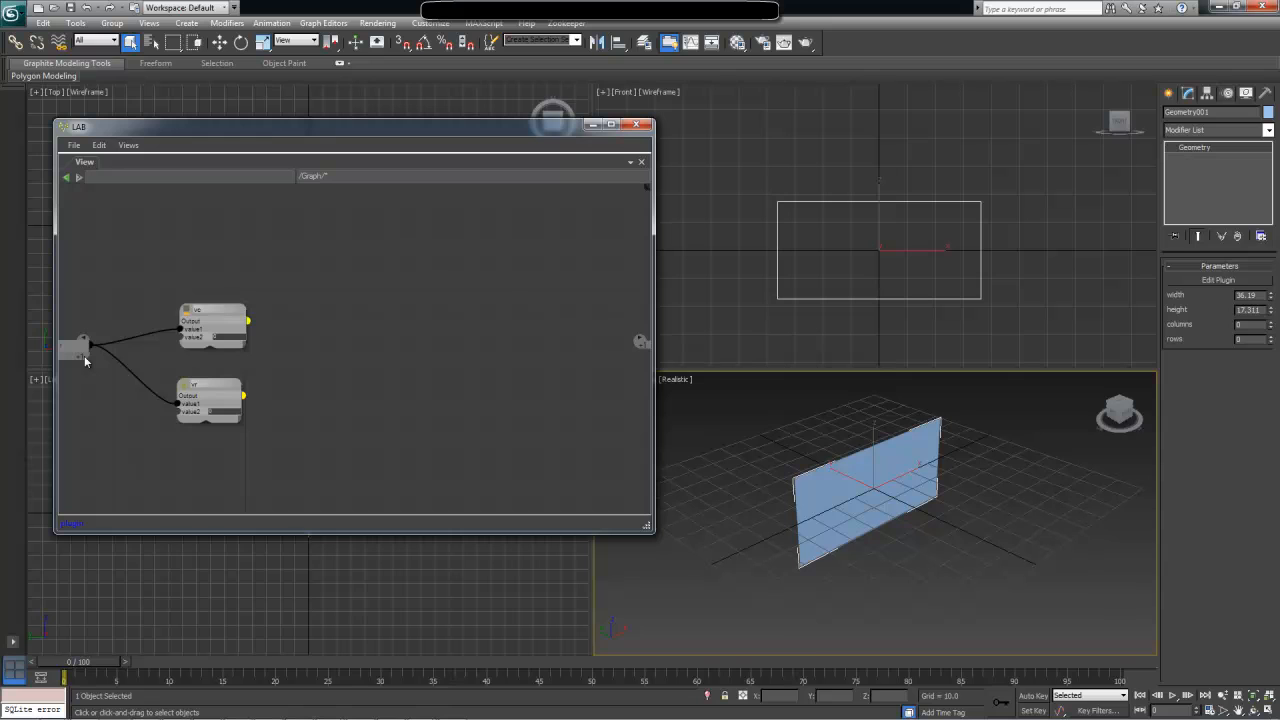
Add a second graph input port, connect it to value2 of vc and vr, and name it "C"
right_click(85, 361)
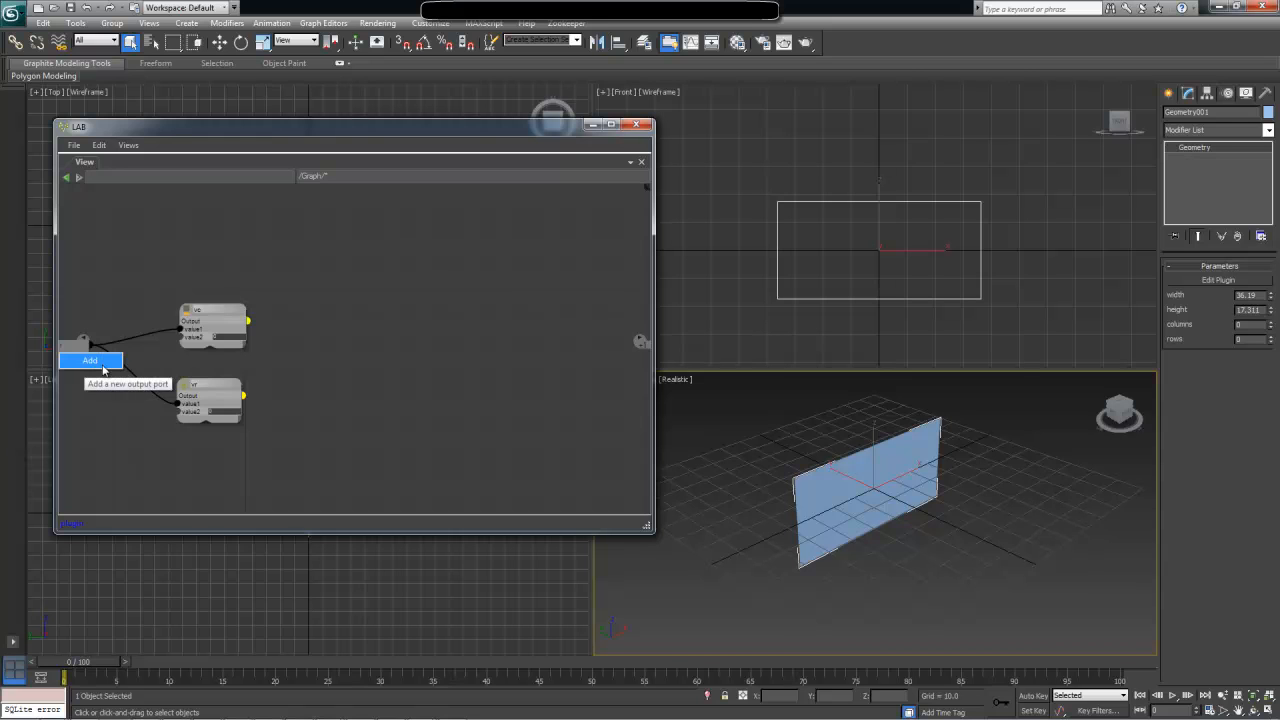
click(90, 360)
drag(88, 350, 192, 338)
drag(66, 352, 186, 414)
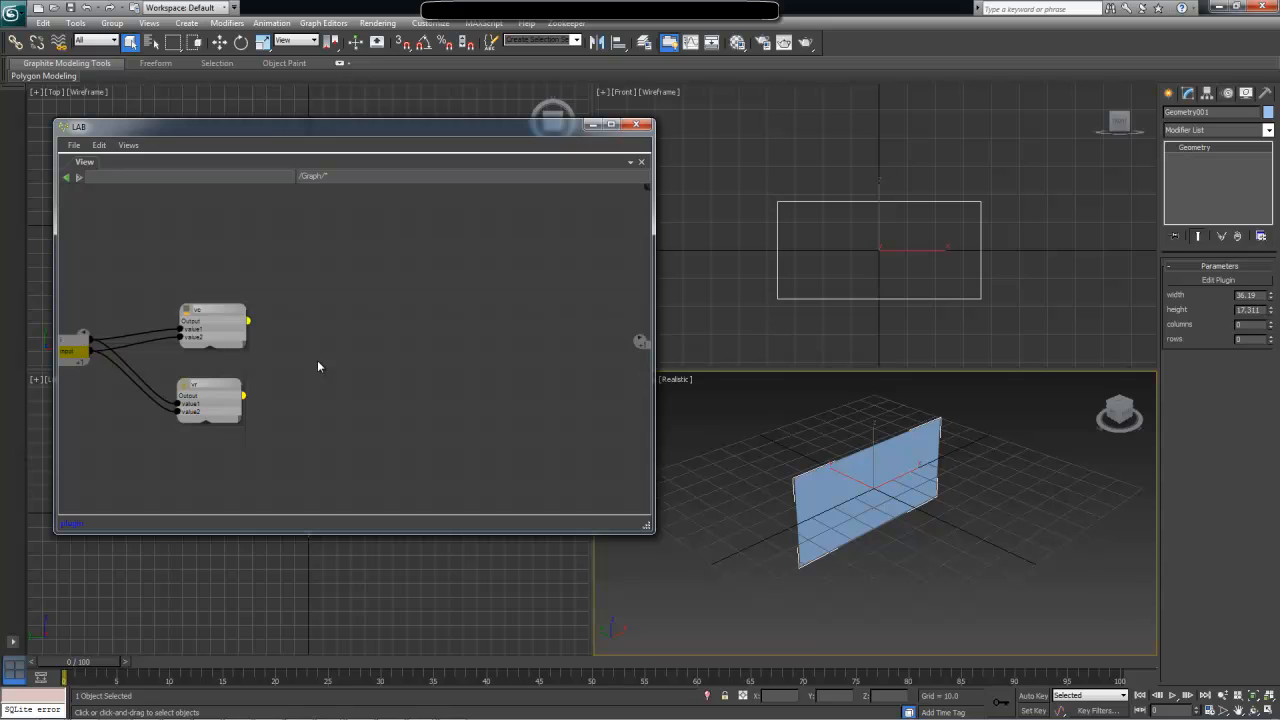
double_click(72, 352)
text(c)
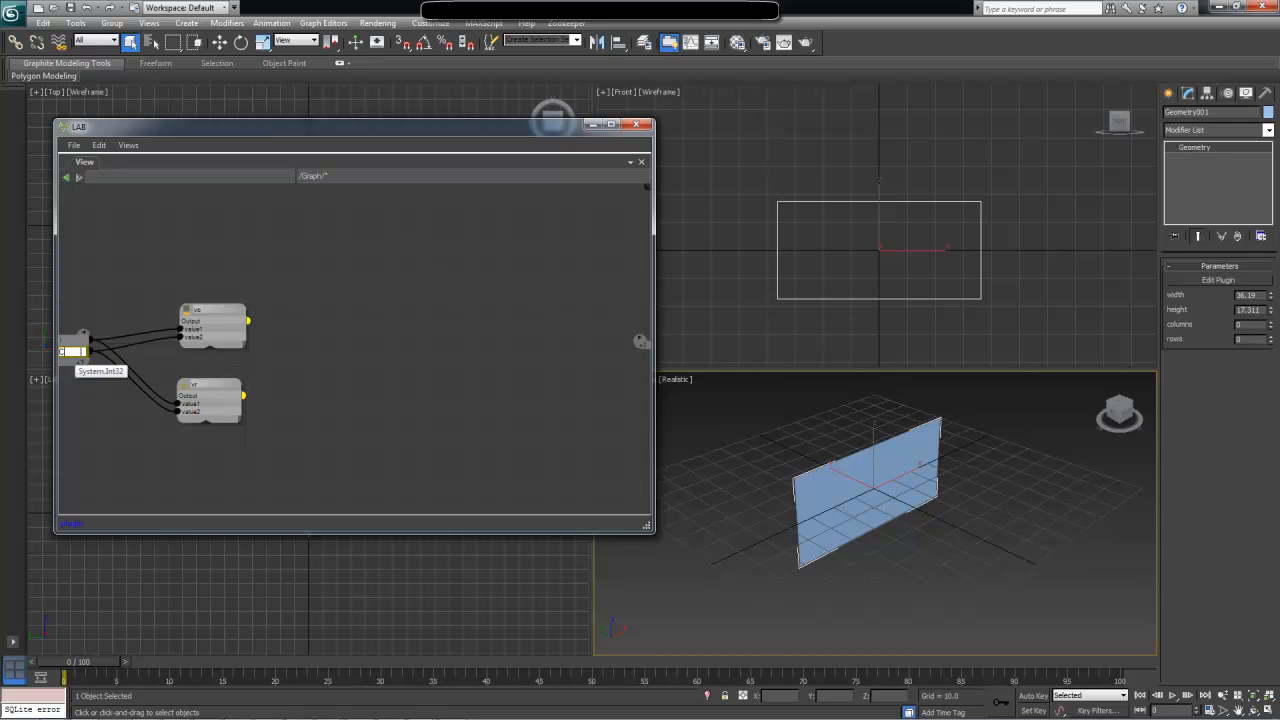
key(Return)
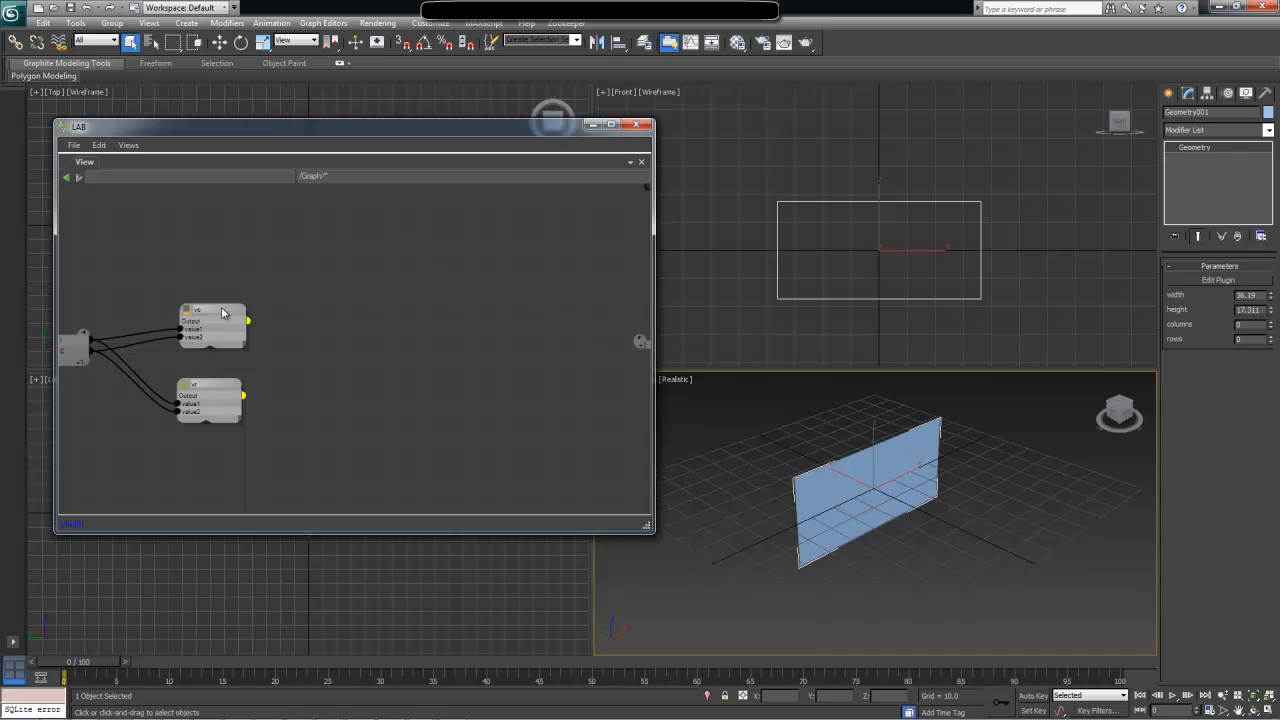
Move the vc and vr nodes closer to the graph's input ports, aligned one above the other
drag(222, 312, 205, 305)
drag(225, 384, 206, 378)
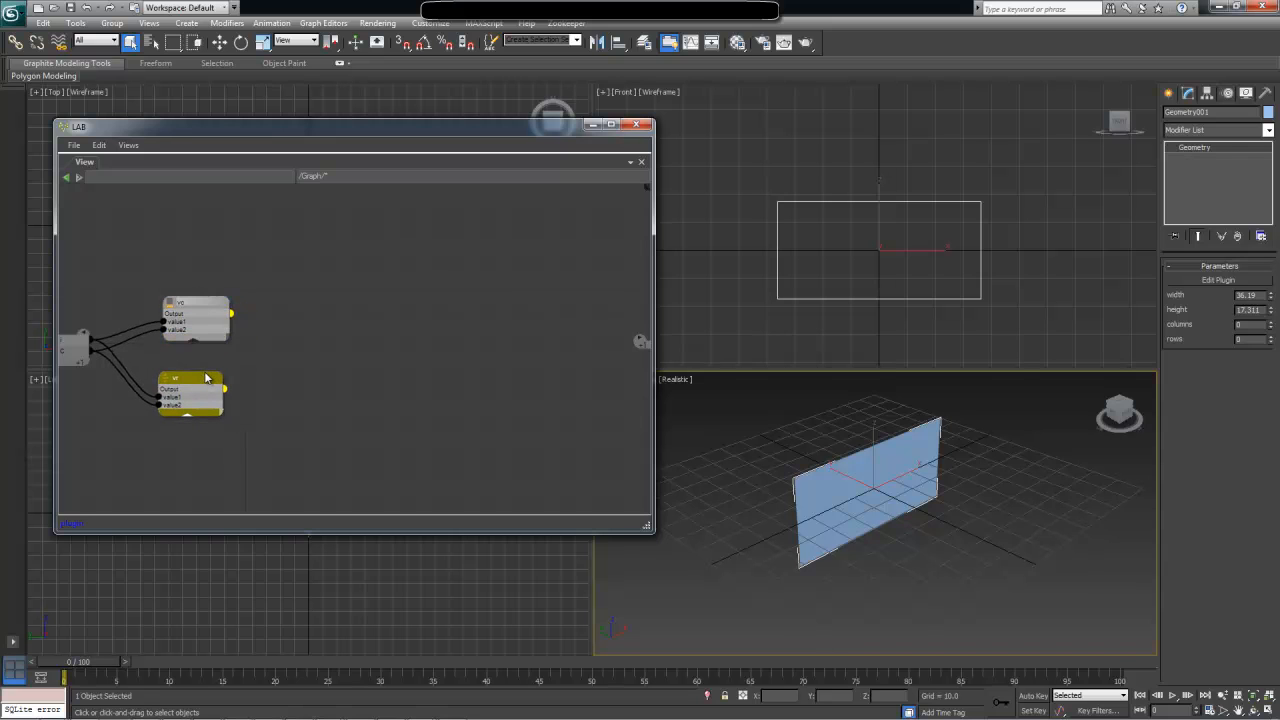
drag(203, 310, 195, 306)
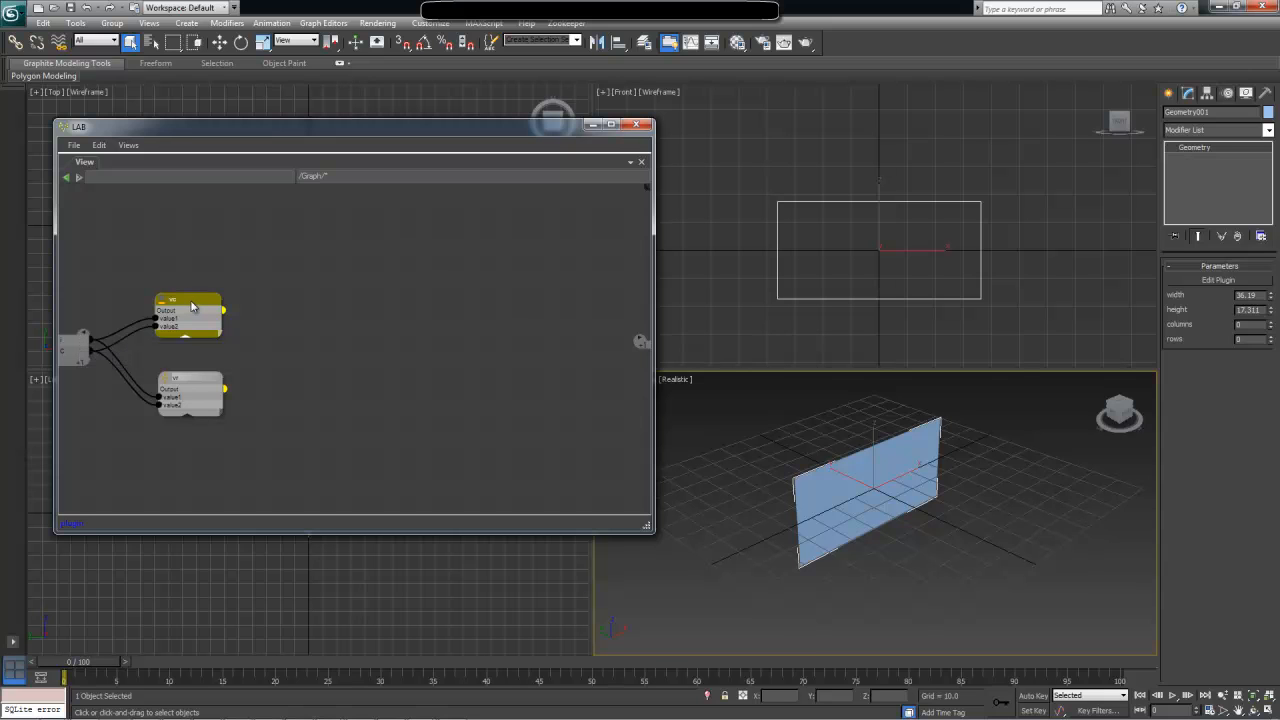
drag(189, 304, 185, 302)
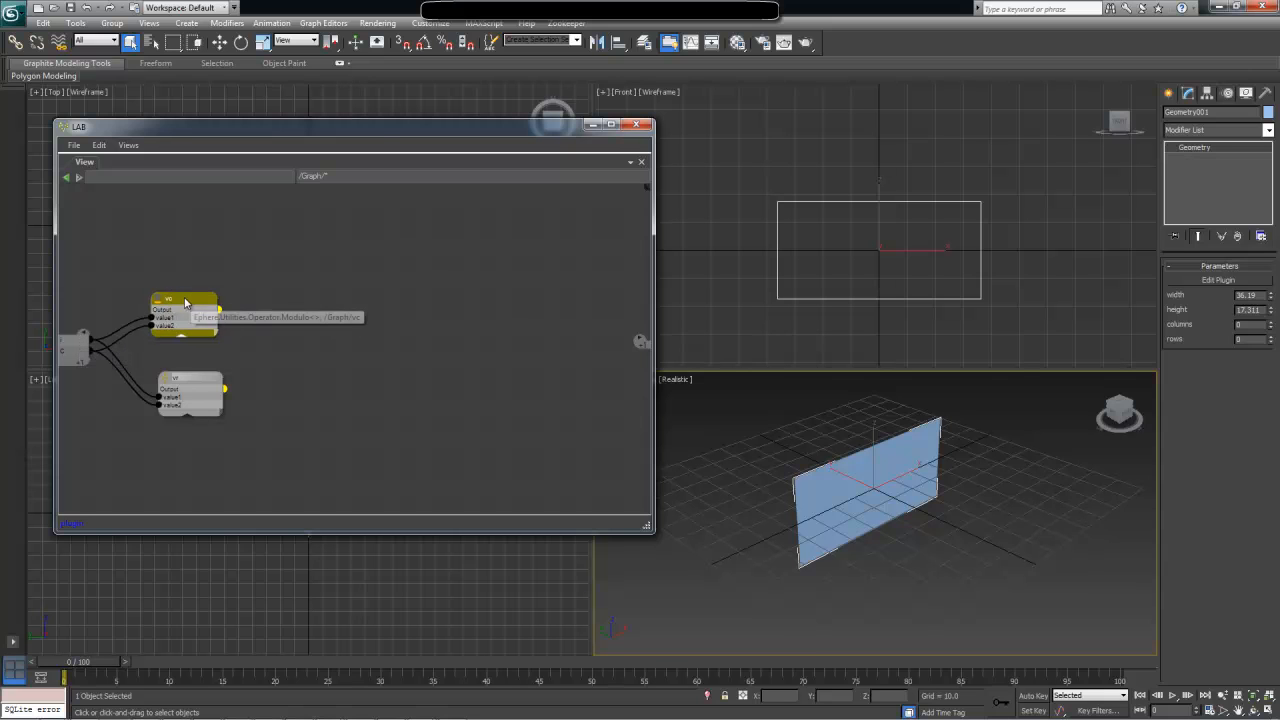
drag(198, 383, 190, 379)
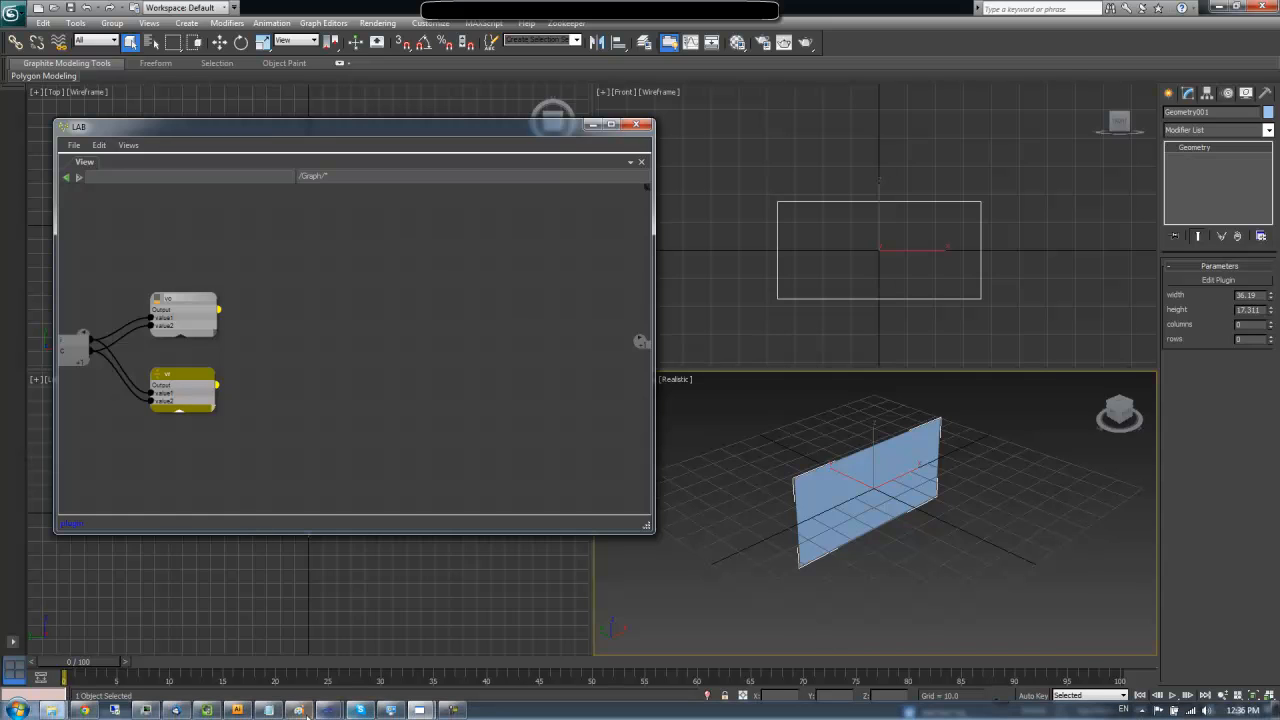
Check the x formula in the Paint diagram and add an Ephere.Utilities.Operator.Multiply node beside vc
click(299, 711)
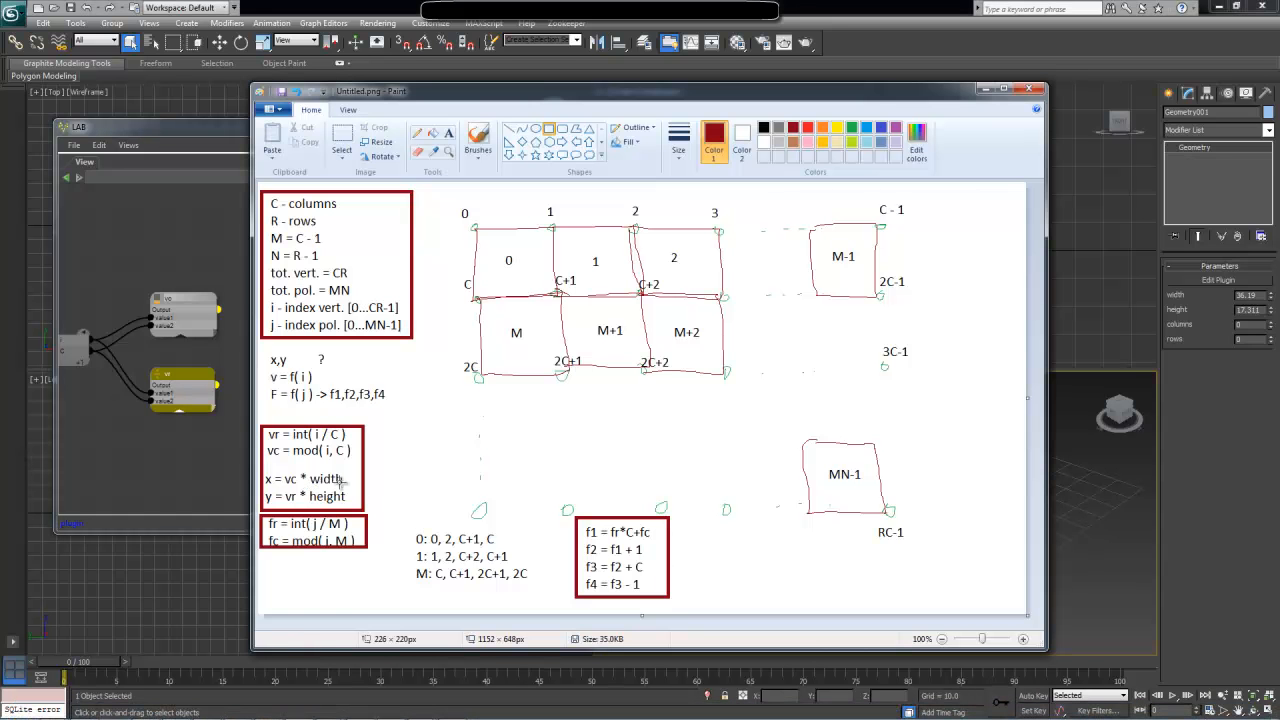
click(100, 408)
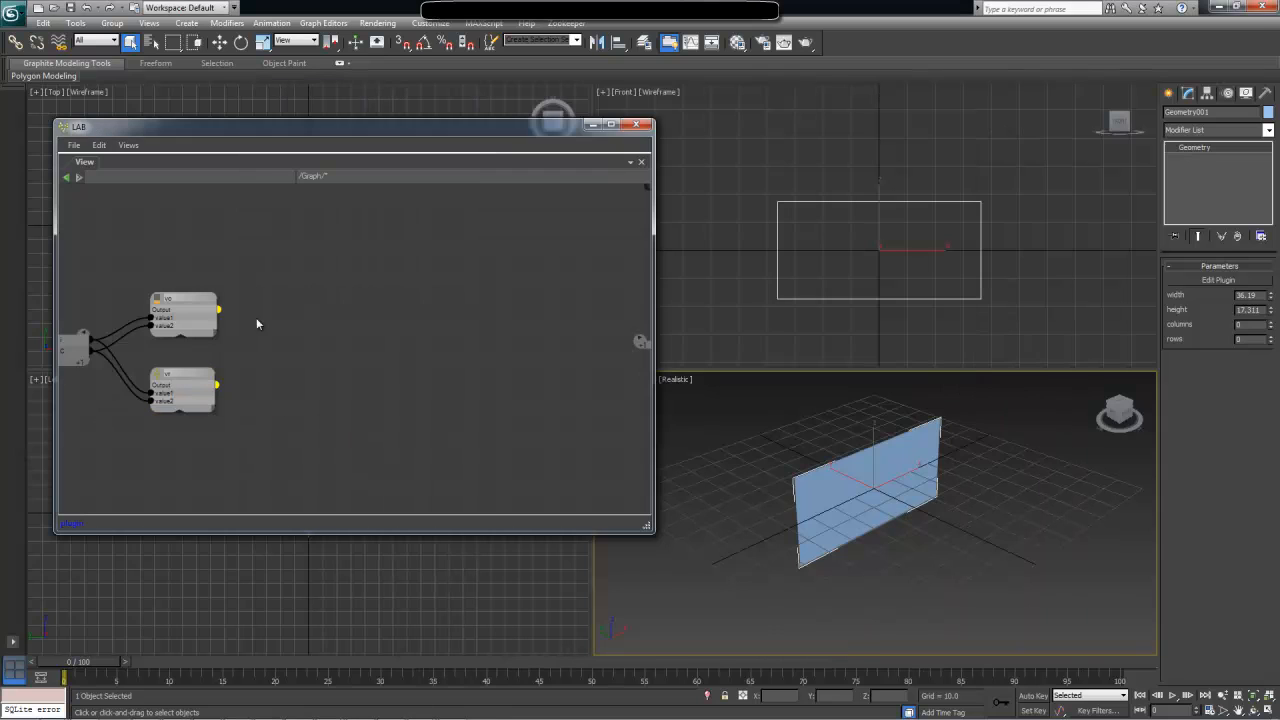
double_click(294, 304)
text(multi)
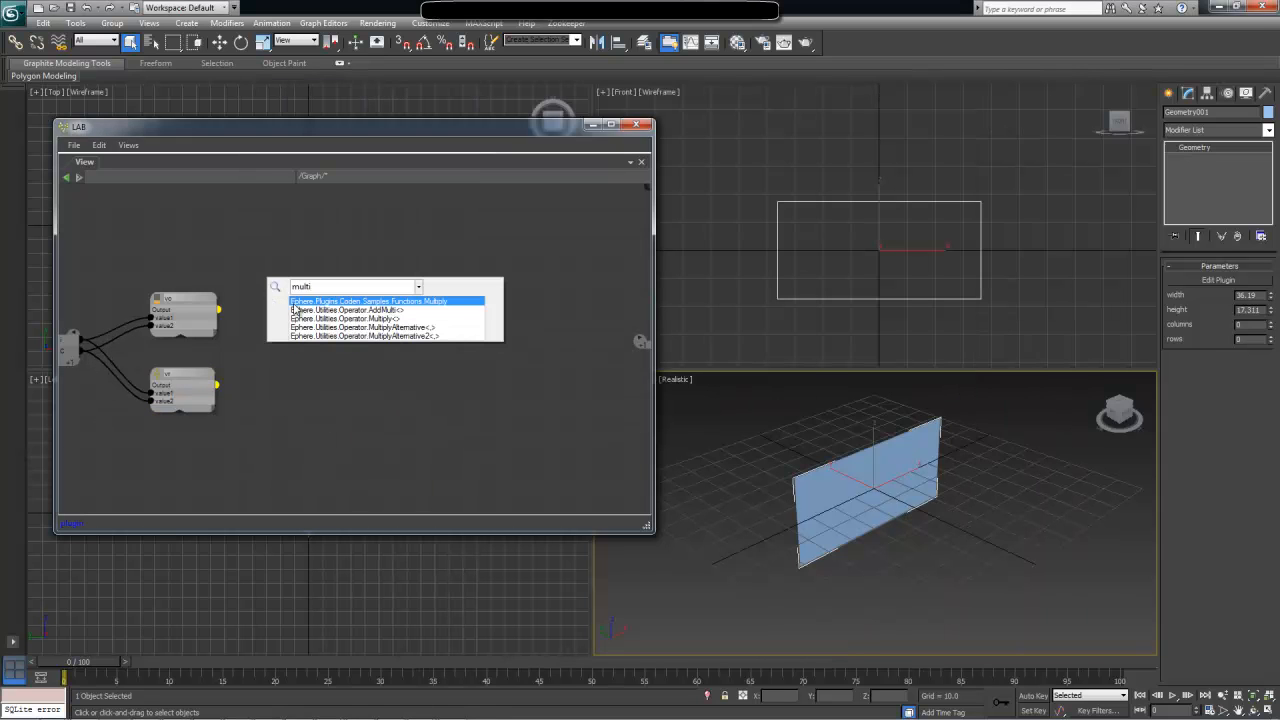
key(Down)
key(Down)
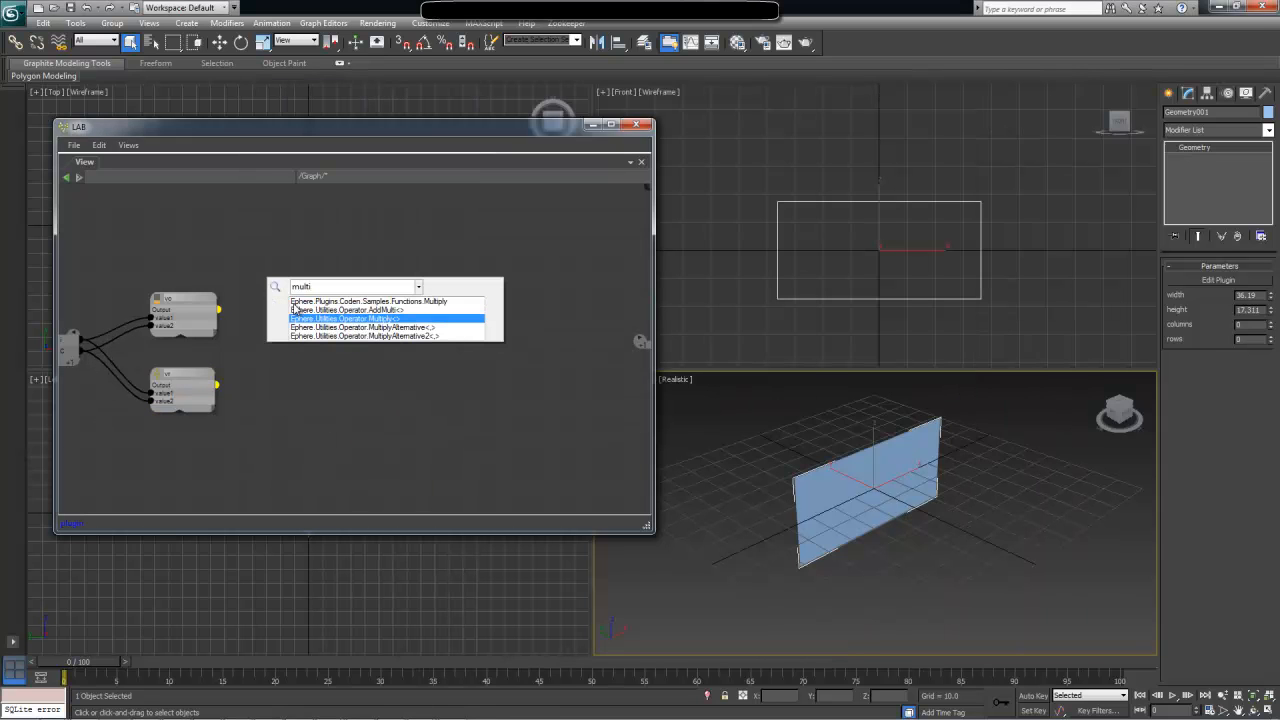
key(Return)
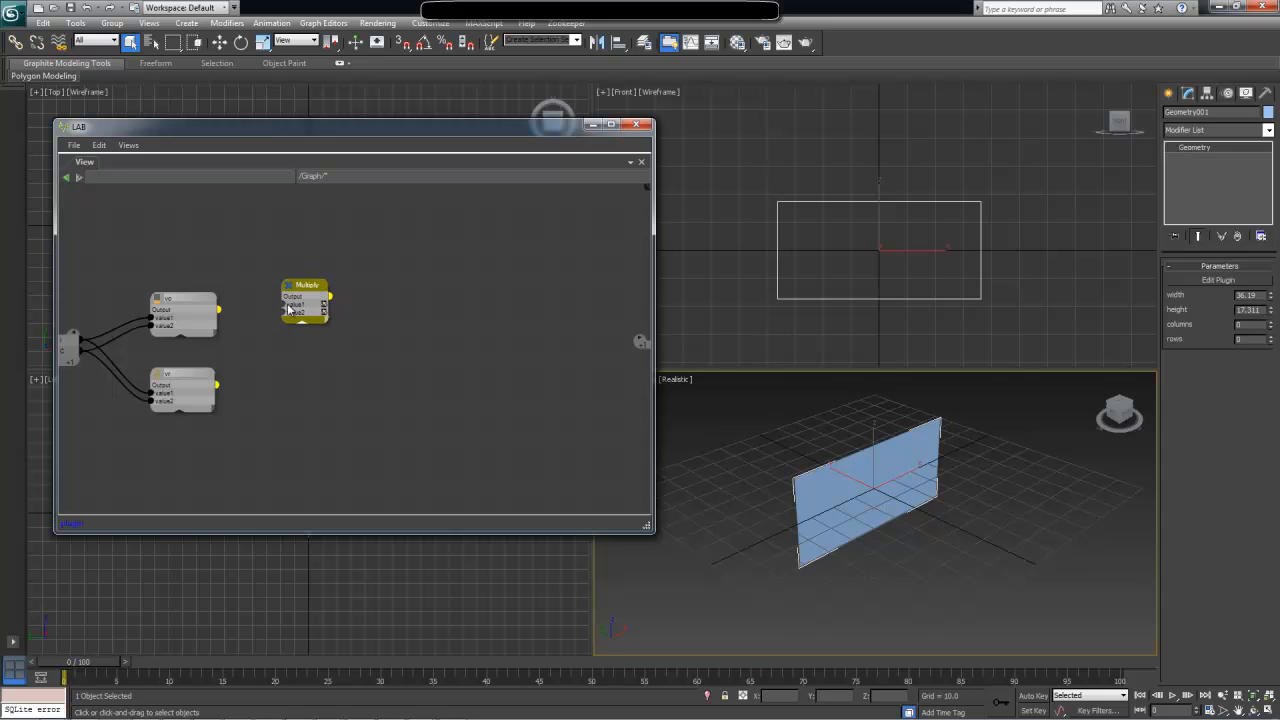
Widen the Multiply node and assign the float type to its value inputs
drag(327, 320, 340, 318)
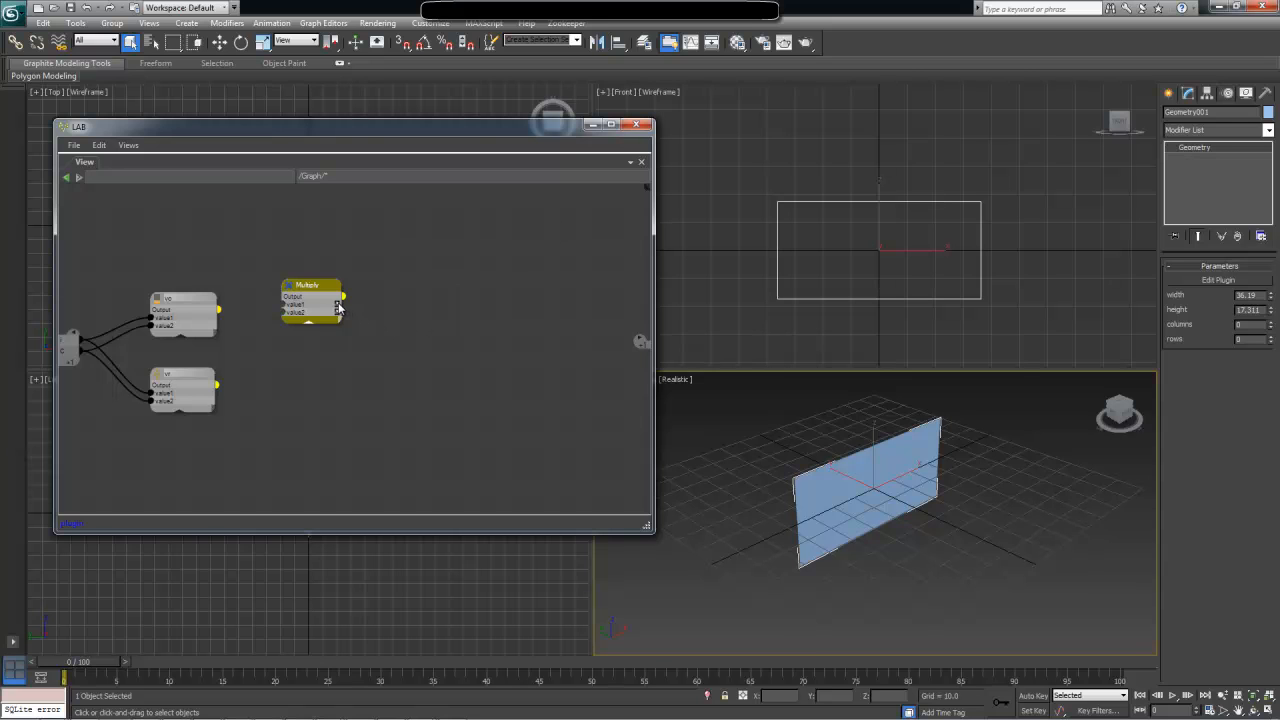
key(Tab)
text(flo)
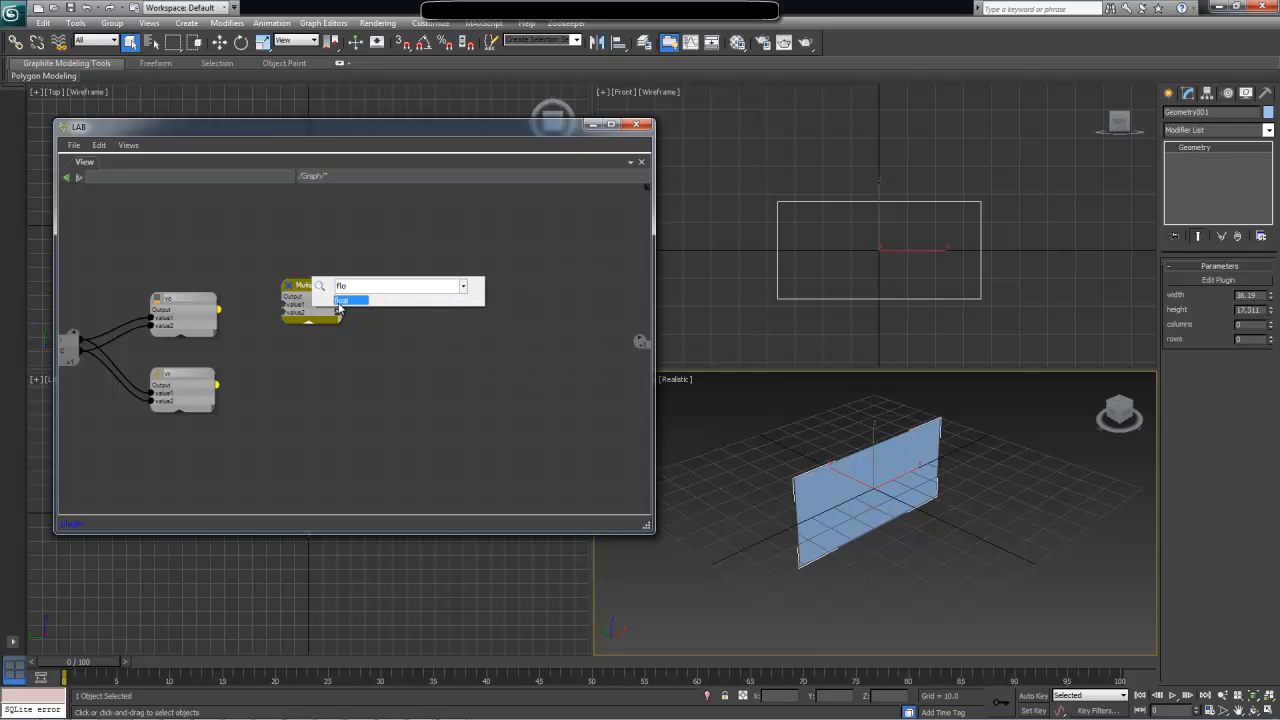
key(Return)
drag(342, 320, 323, 297)
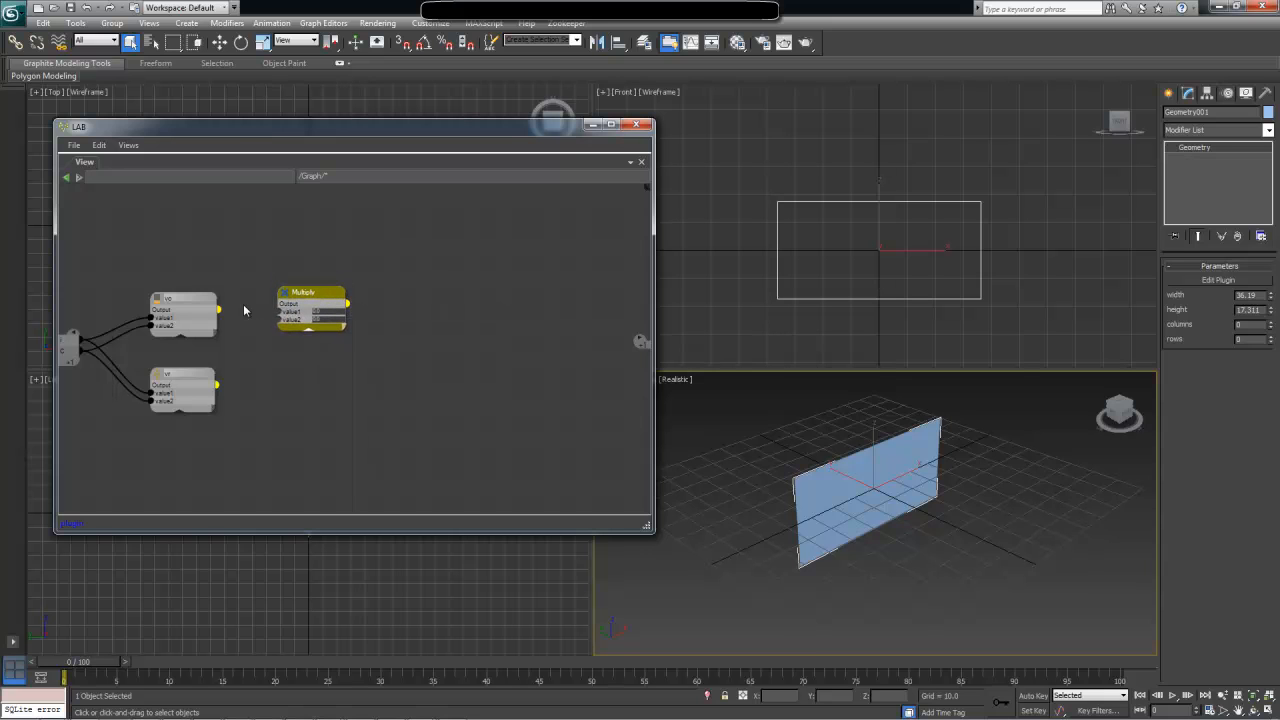
Connect the vc output to Multiply's value1 and a new graph input port named "width" to its value2
mouse_move(201, 313)
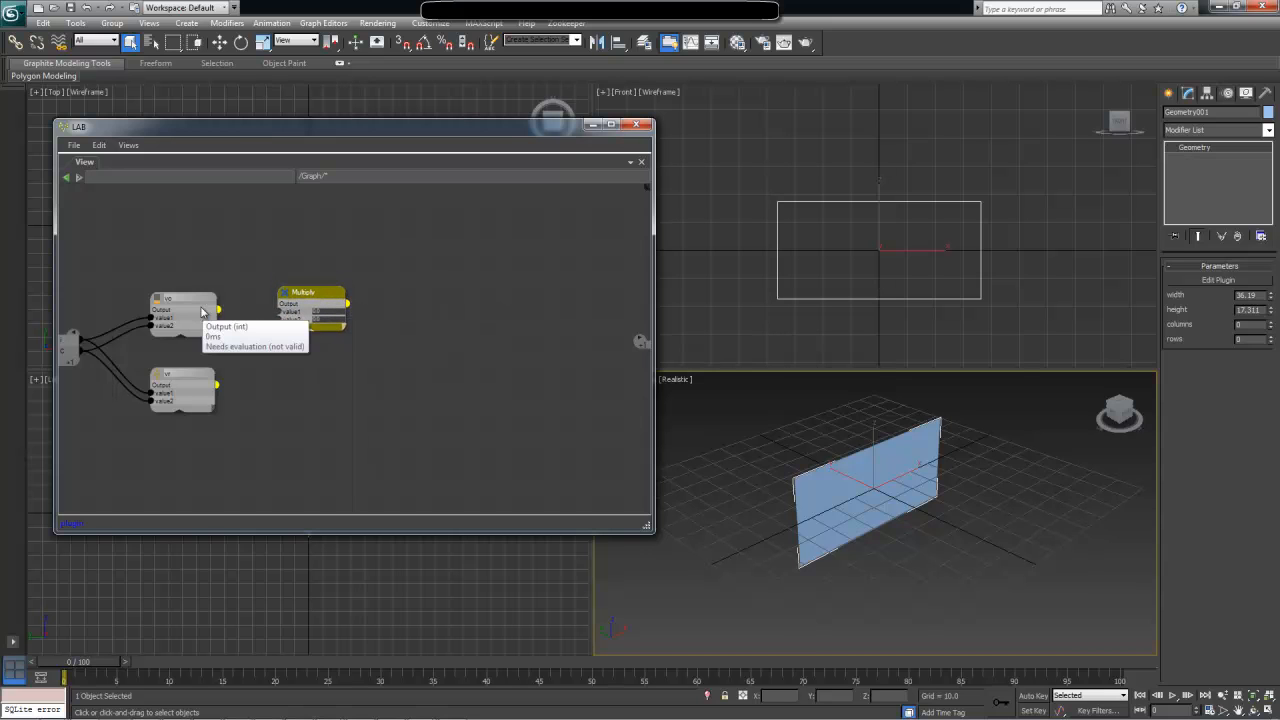
drag(201, 313, 317, 274)
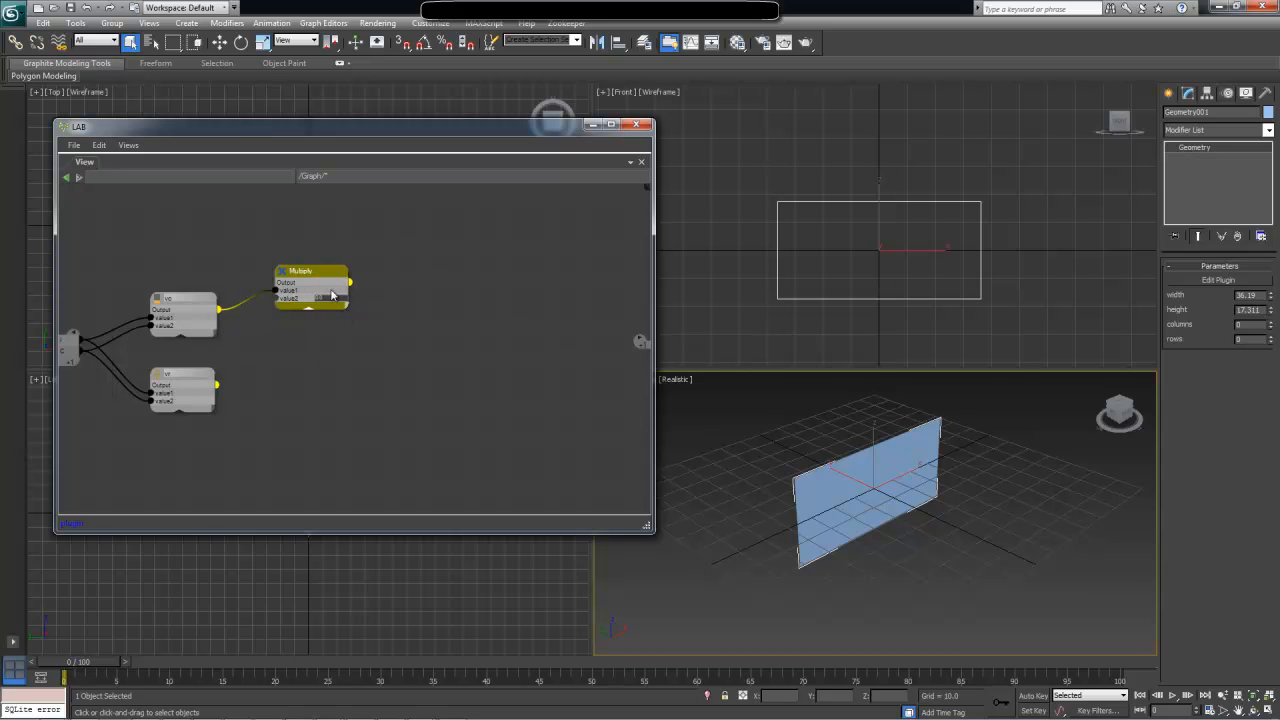
drag(322, 282, 341, 287)
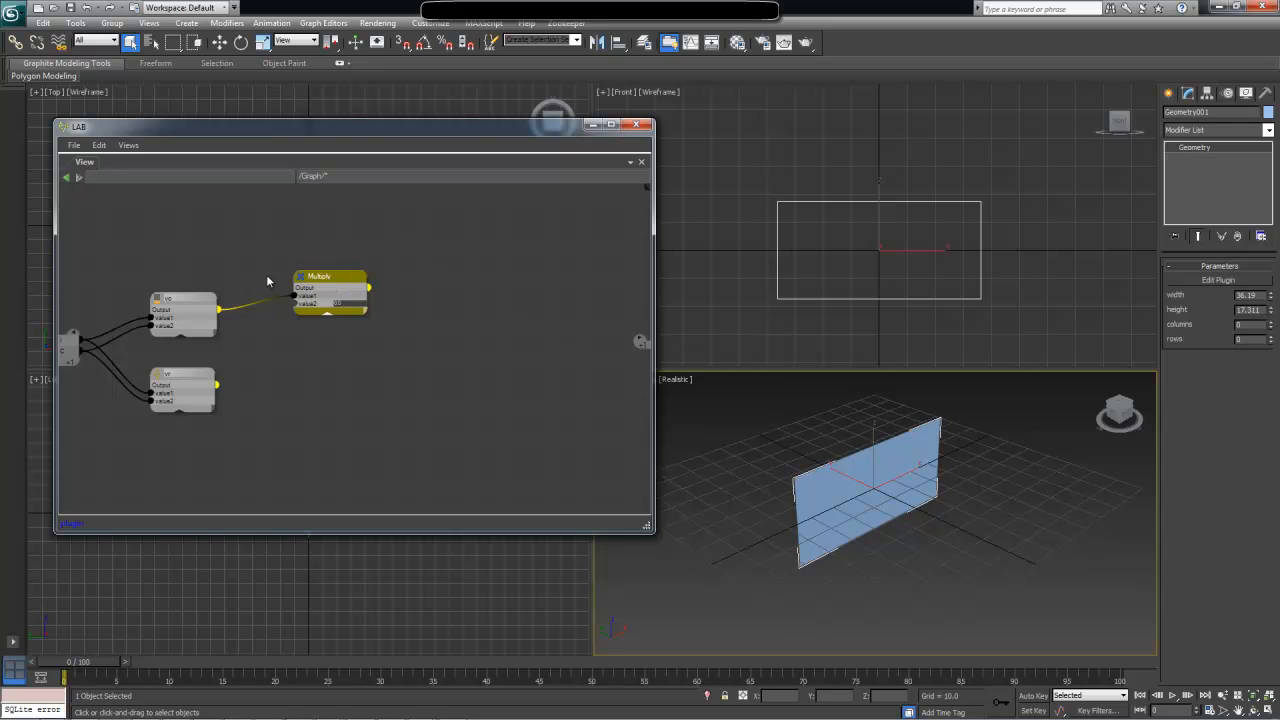
mouse_move(315, 281)
mouse_down()
mouse_move(319, 266)
mouse_move(338, 266)
mouse_move(331, 287)
mouse_up()
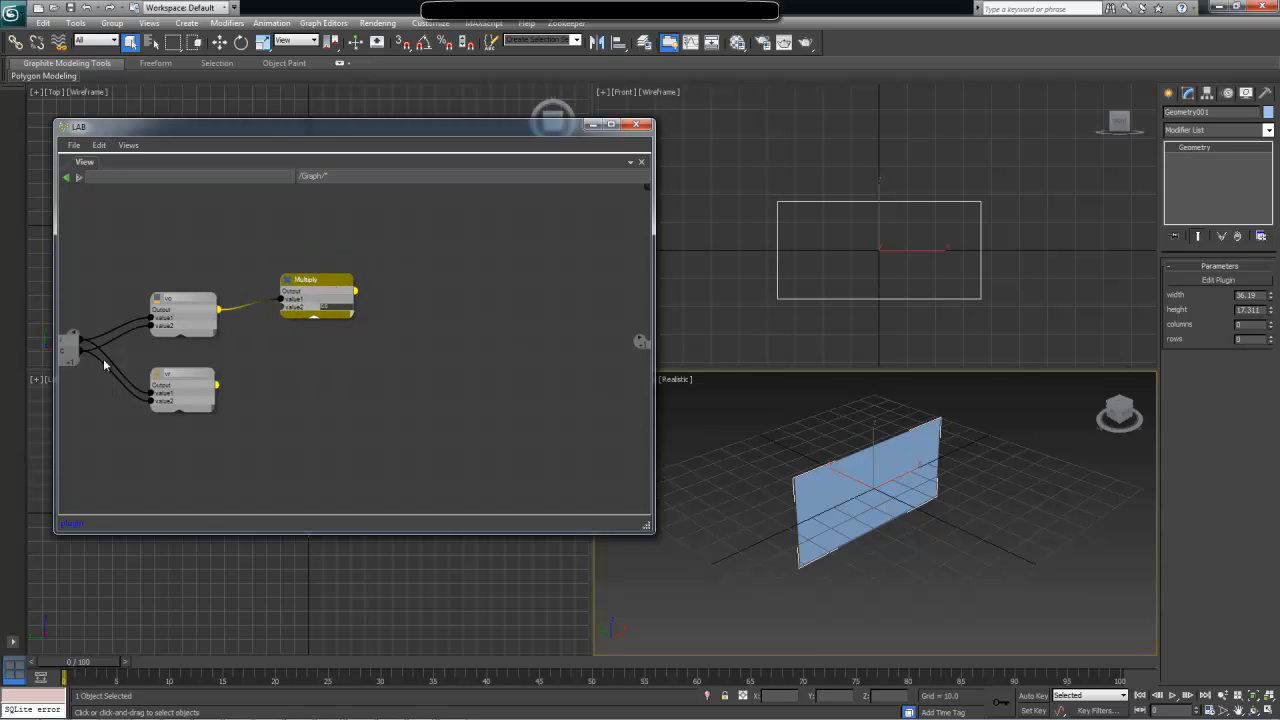
drag(86, 355, 294, 309)
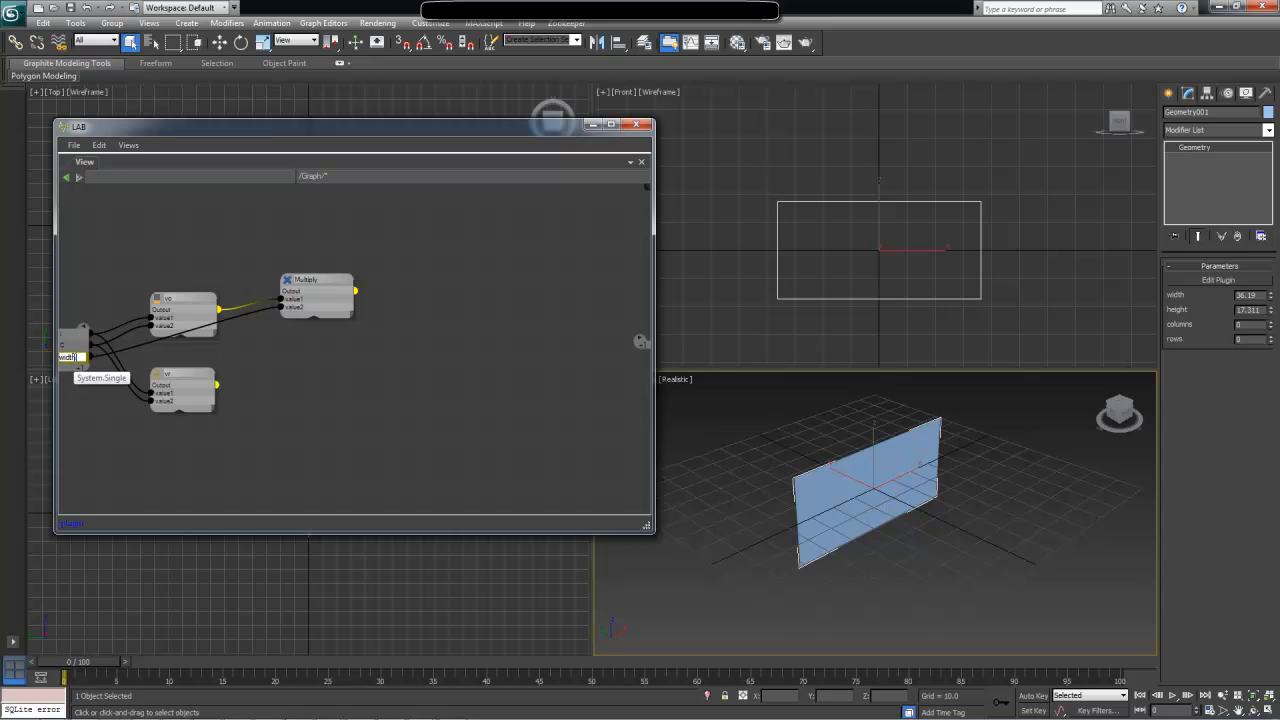
key(Return)
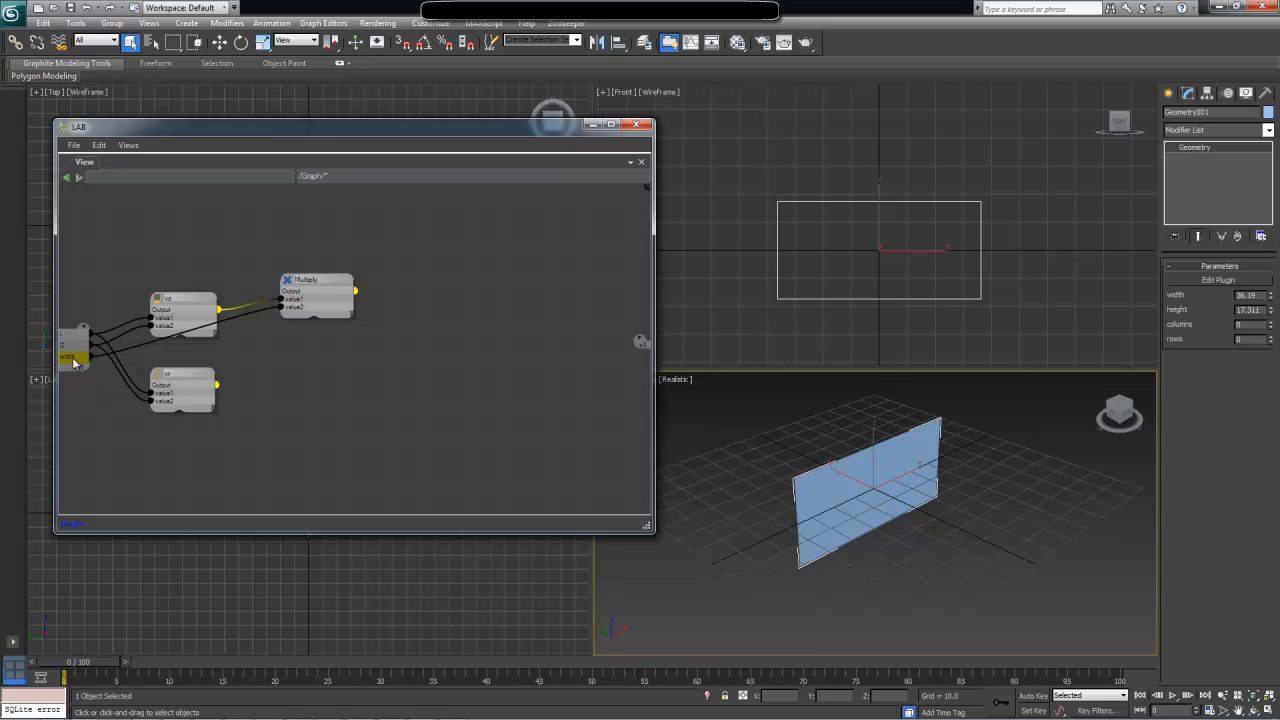
Rename the Multiply node as "x"
drag(313, 283, 300, 279)
double_click(300, 278)
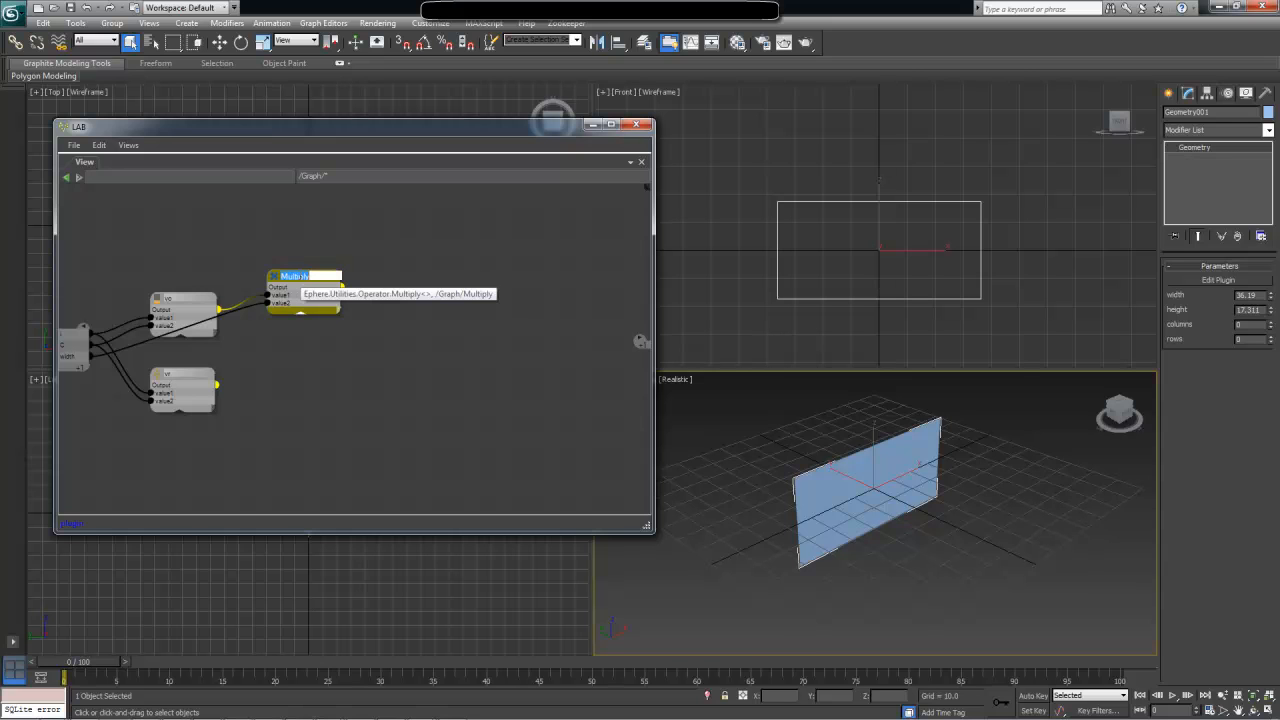
text(v)
click(342, 357)
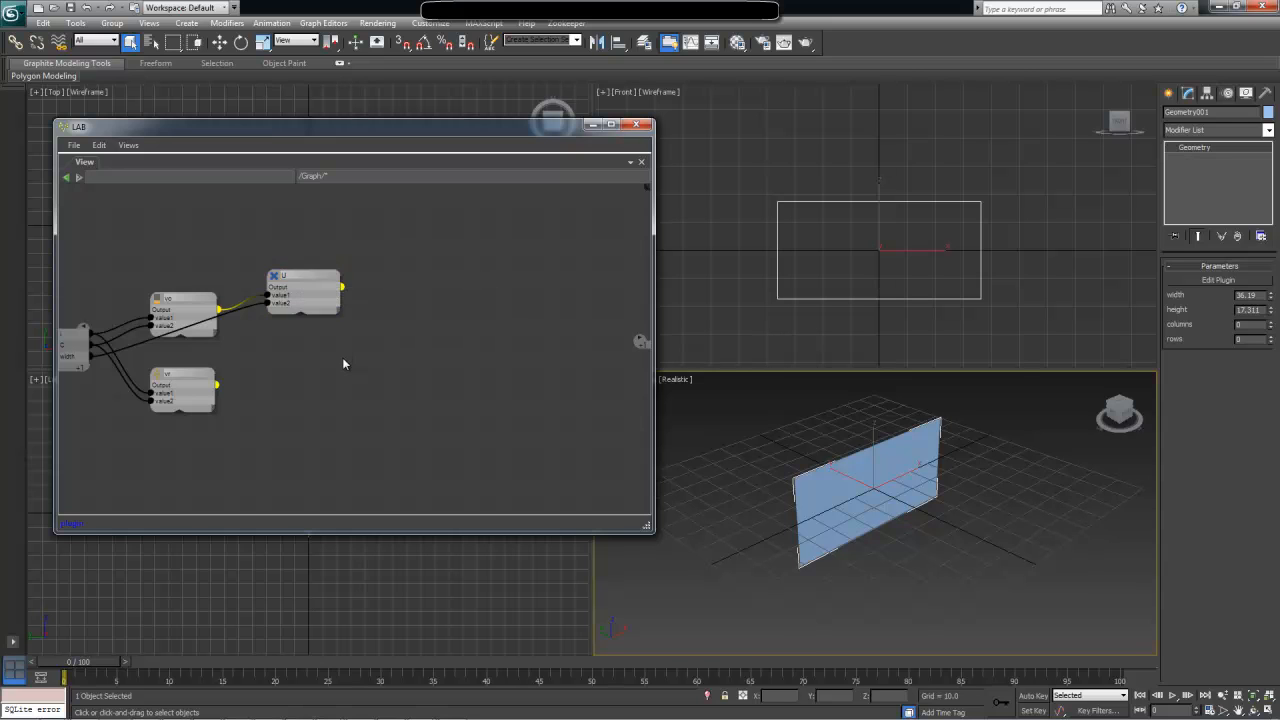
click(306, 278)
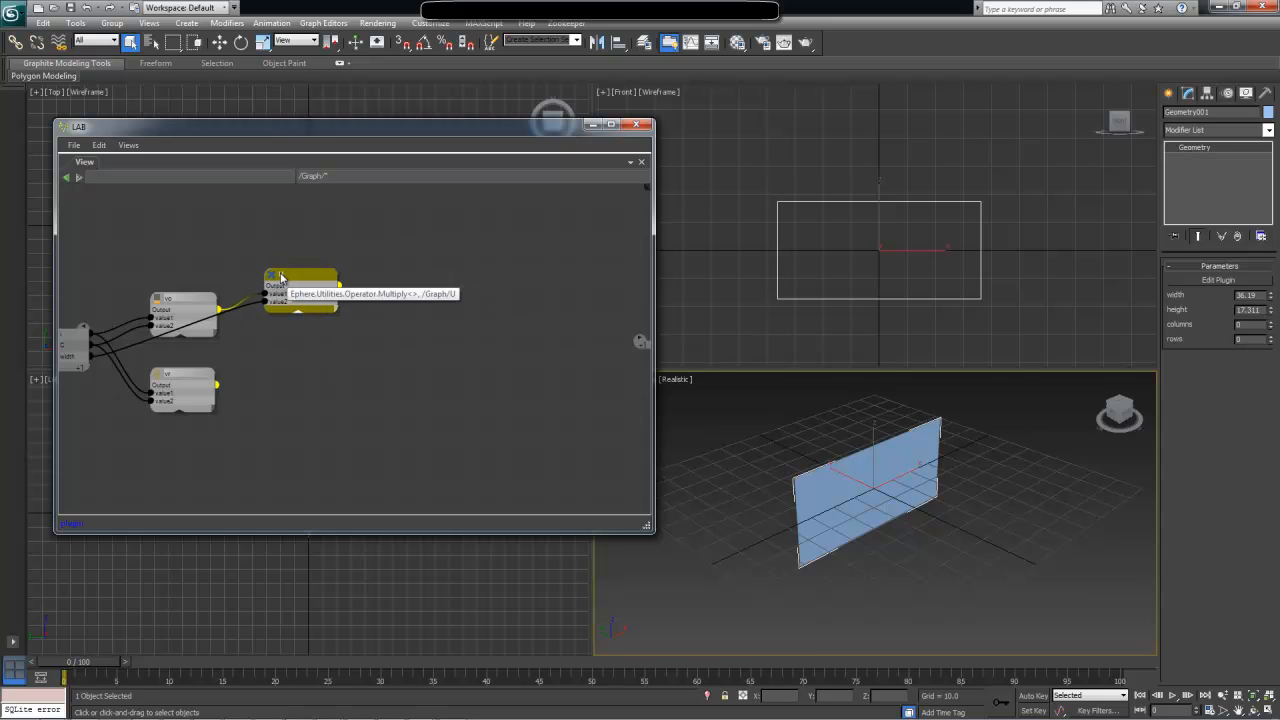
double_click(286, 278)
click(322, 352)
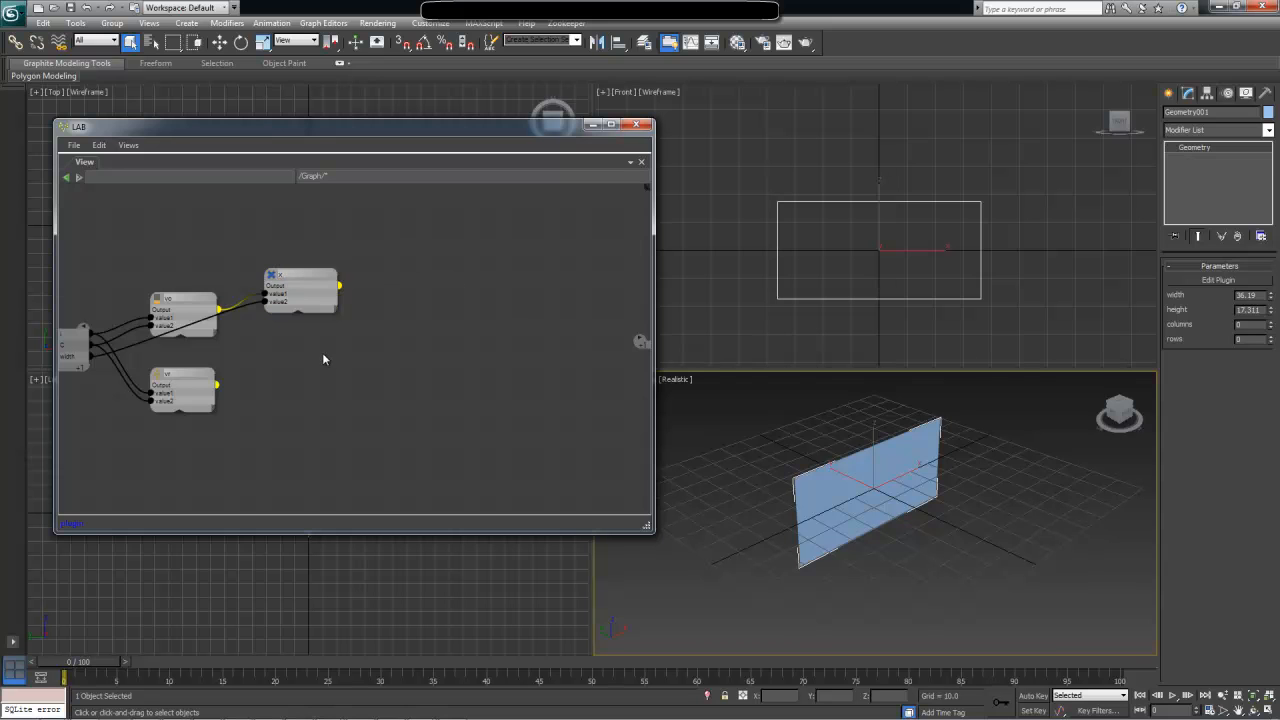
Check the y formula in the Paint diagram, then duplicate the x node and place the widened copy beside vr
key(alt+Tab)
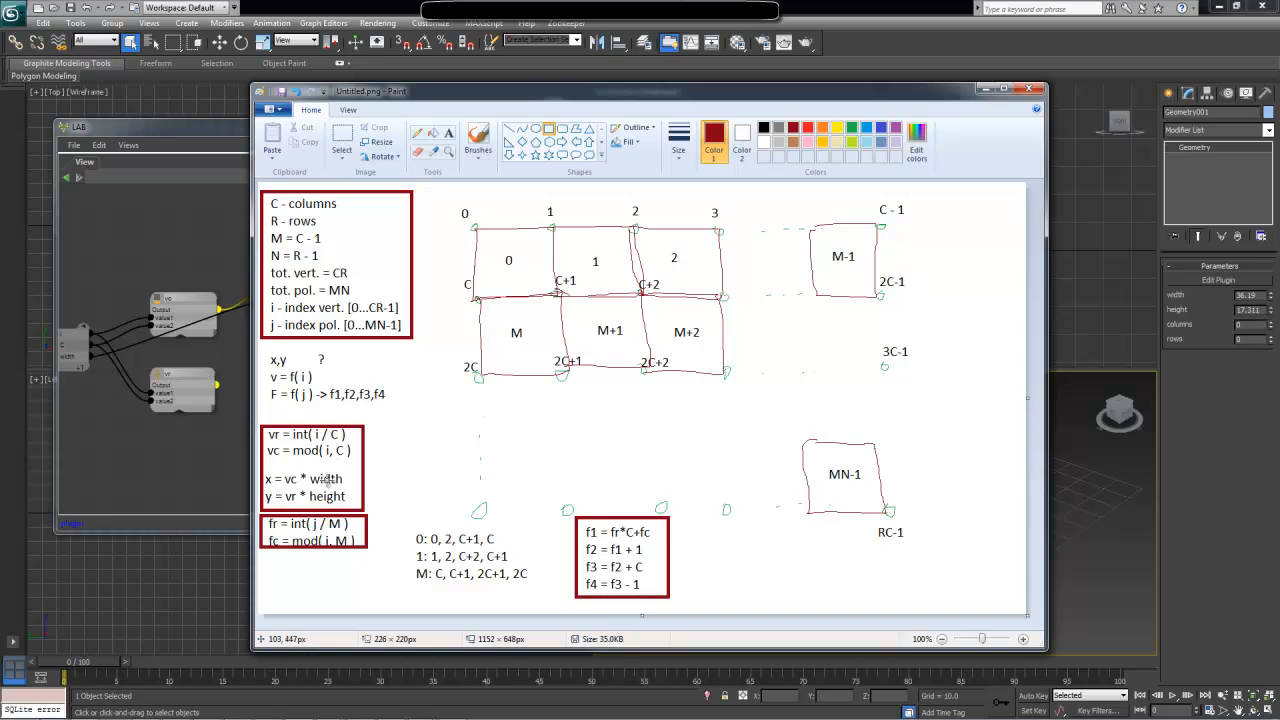
key(alt+Tab)
click(305, 285)
key(ctrl+c)
key(ctrl+v)
drag(325, 310, 286, 376)
drag(305, 420, 328, 414)
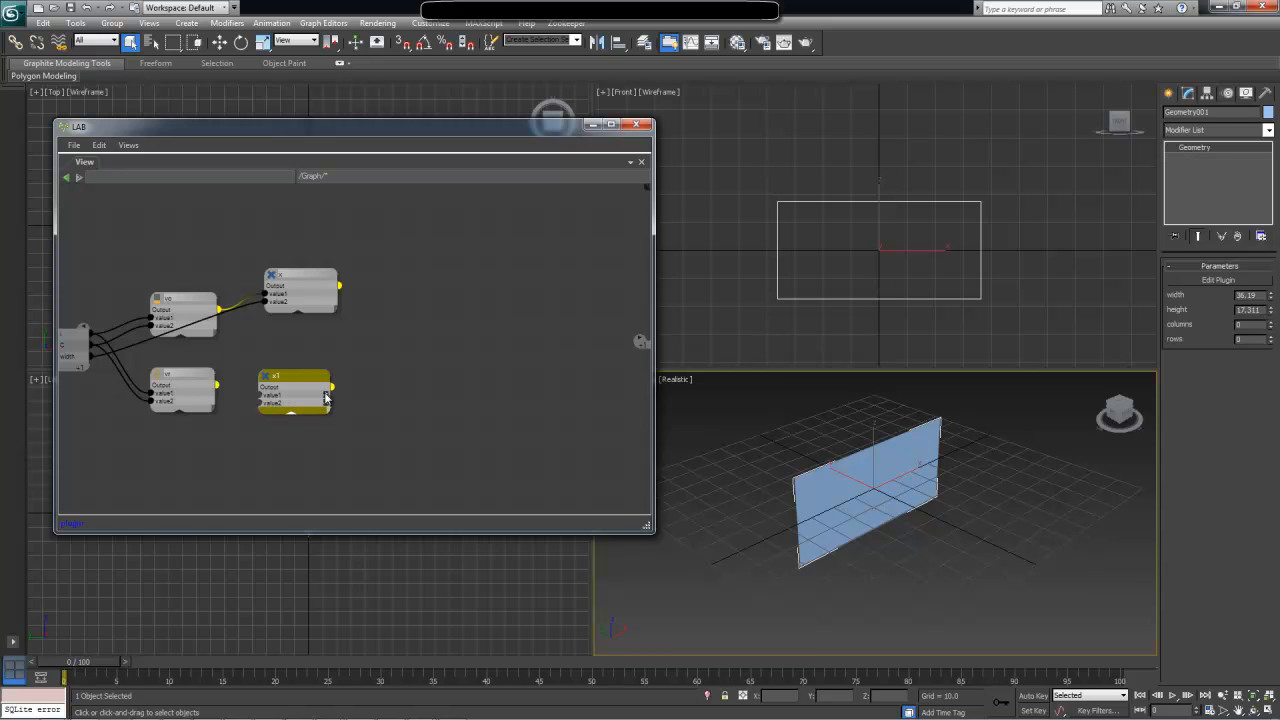
Assign the float type to the value inputs of the copied multiply node
key(Tab)
text(float)
key(Return)
Connect the vr output to the copied node's value1 and a new graph input port named "height" to its value2
drag(165, 386, 281, 399)
click(86, 367)
click(82, 372)
drag(270, 404, 268, 404)
double_click(67, 366)
text(heigh)
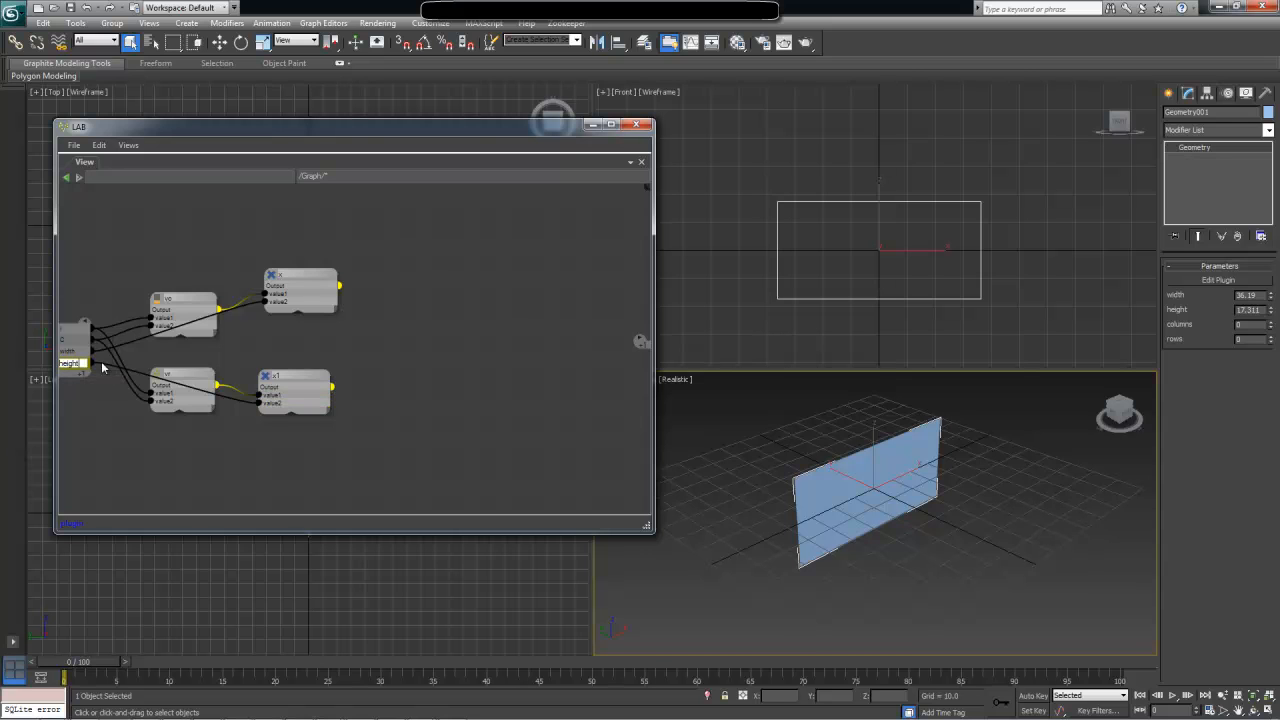
Rename the copied multiply node as "y" and line up the x and y nodes beside vc and vr
text(t)
drag(299, 271, 289, 280)
drag(297, 376, 277, 382)
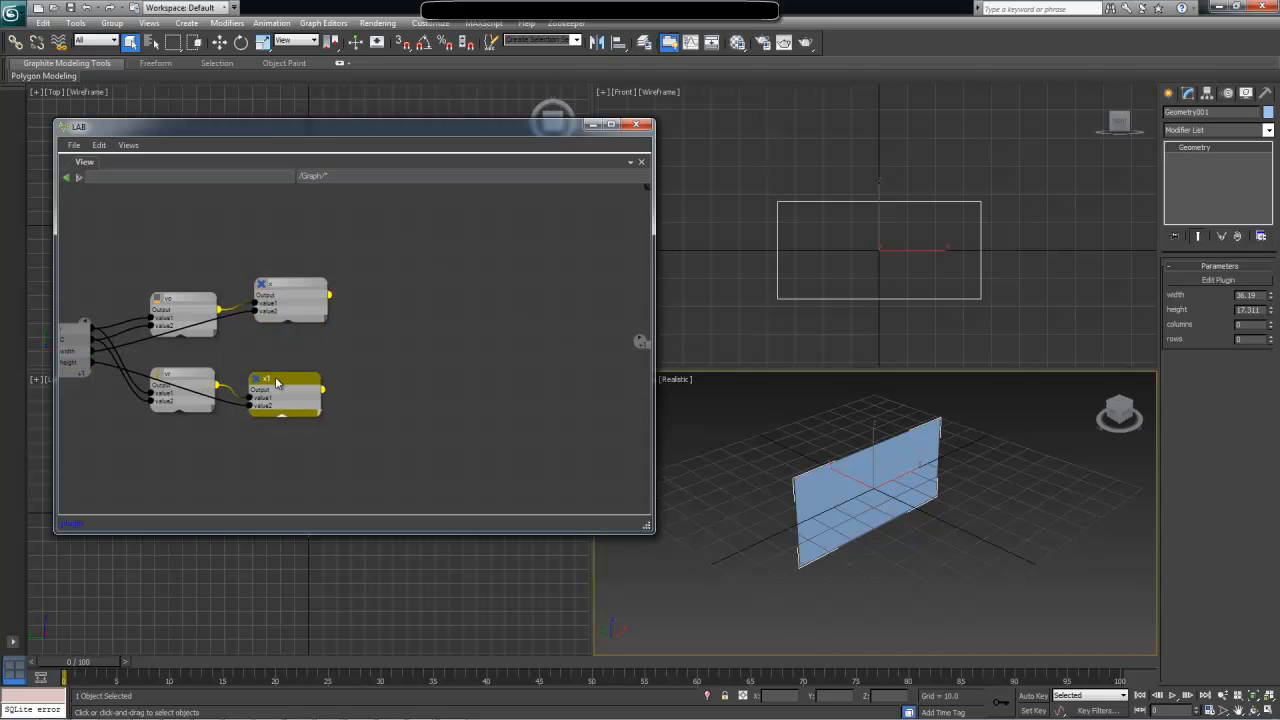
click(389, 372)
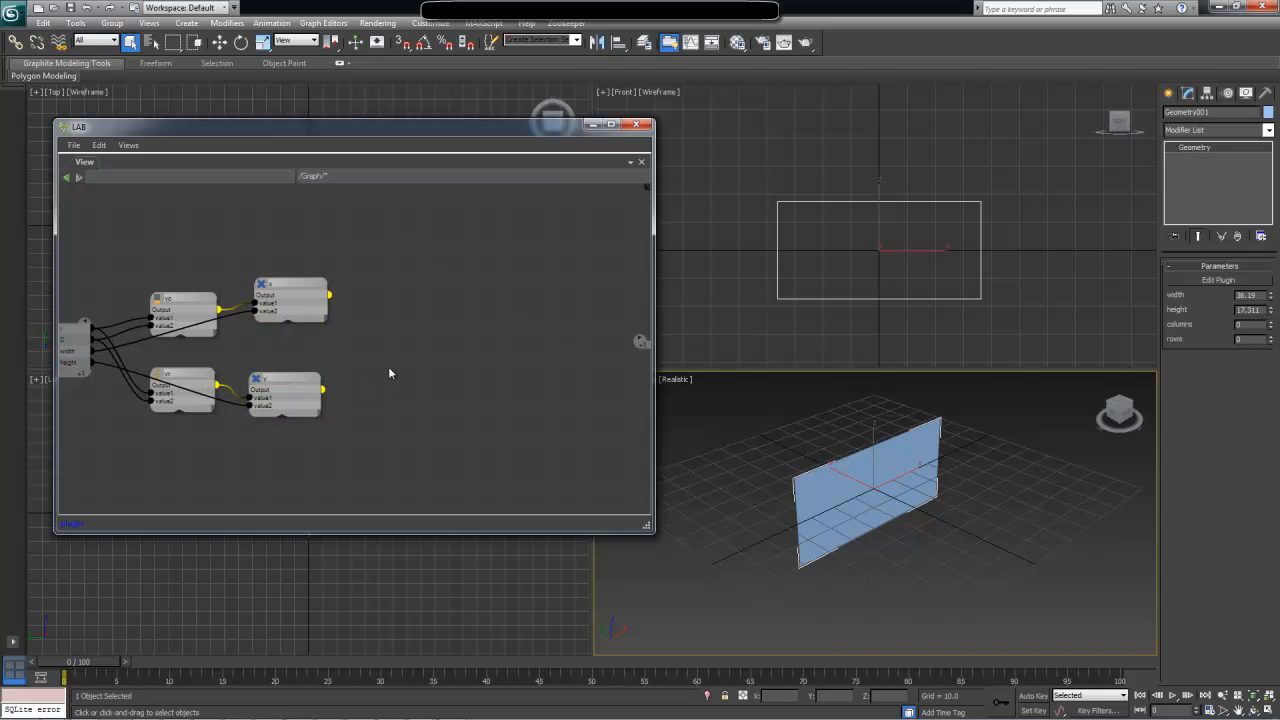
drag(295, 391, 299, 383)
drag(300, 286, 297, 300)
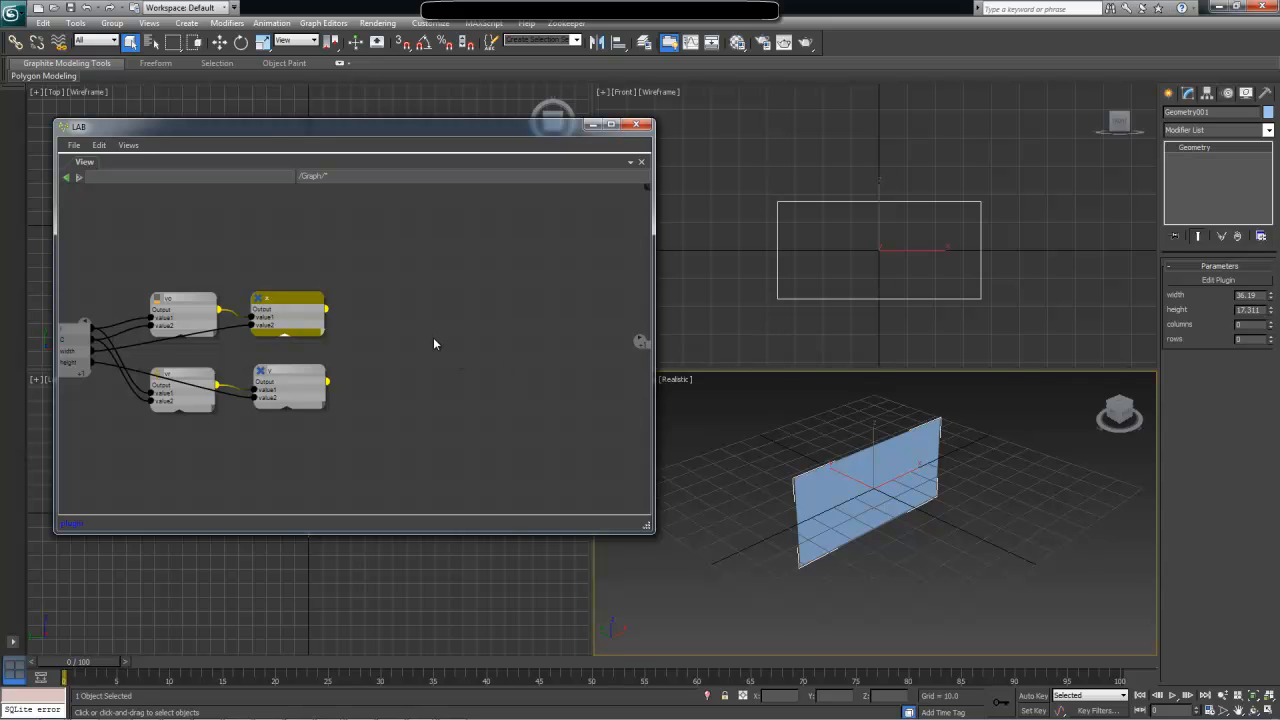
Add a vector3.create(float,float,float) node and place it beyond the x and y nodes
key(Tab)
text(vect)
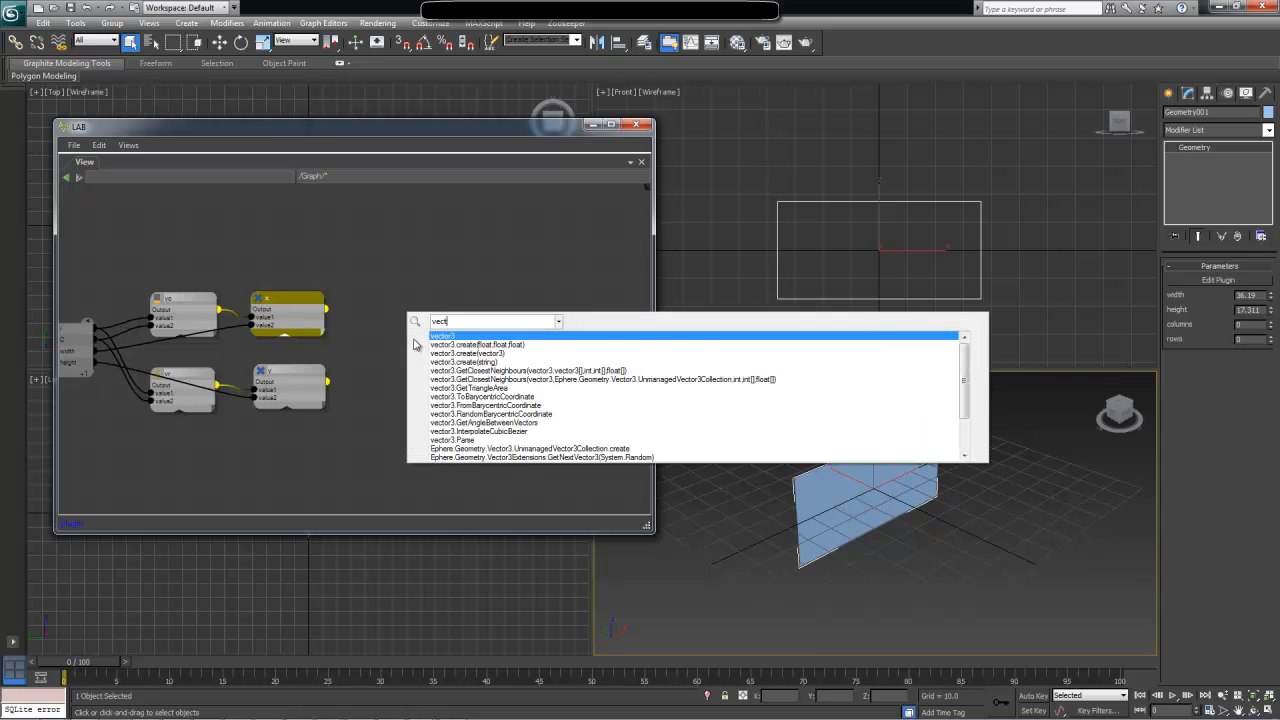
key(Down)
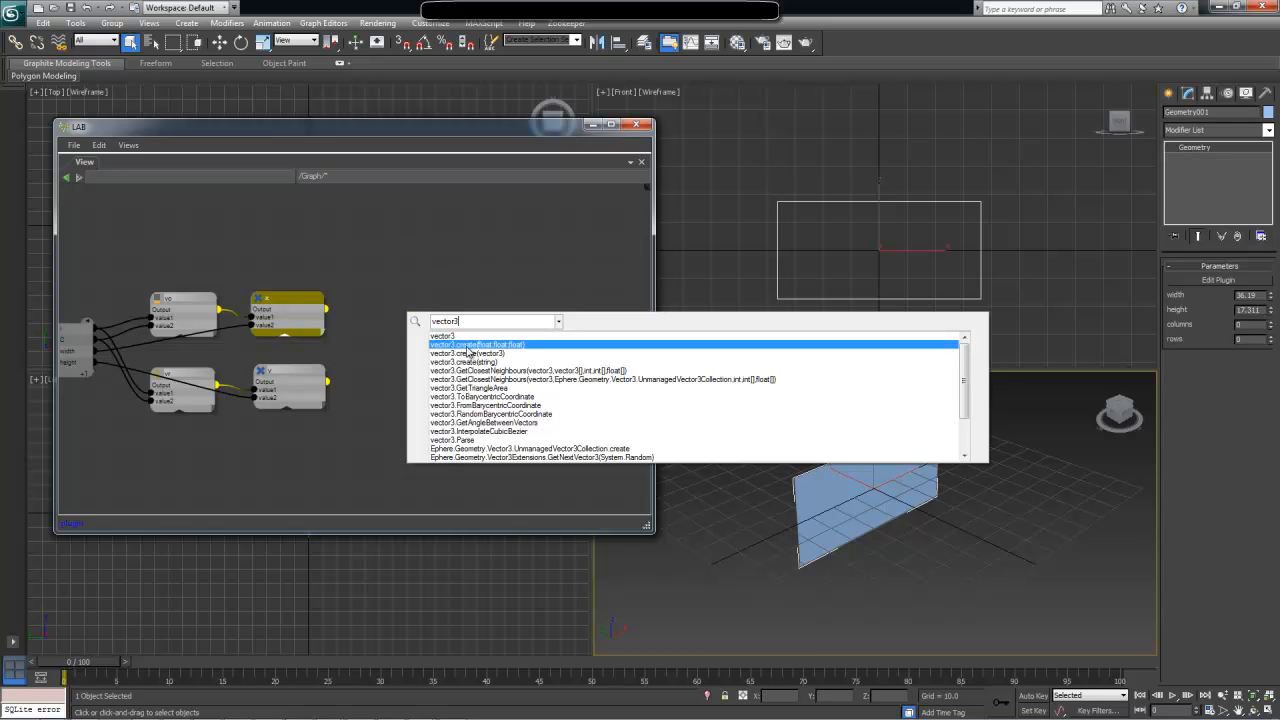
click(519, 349)
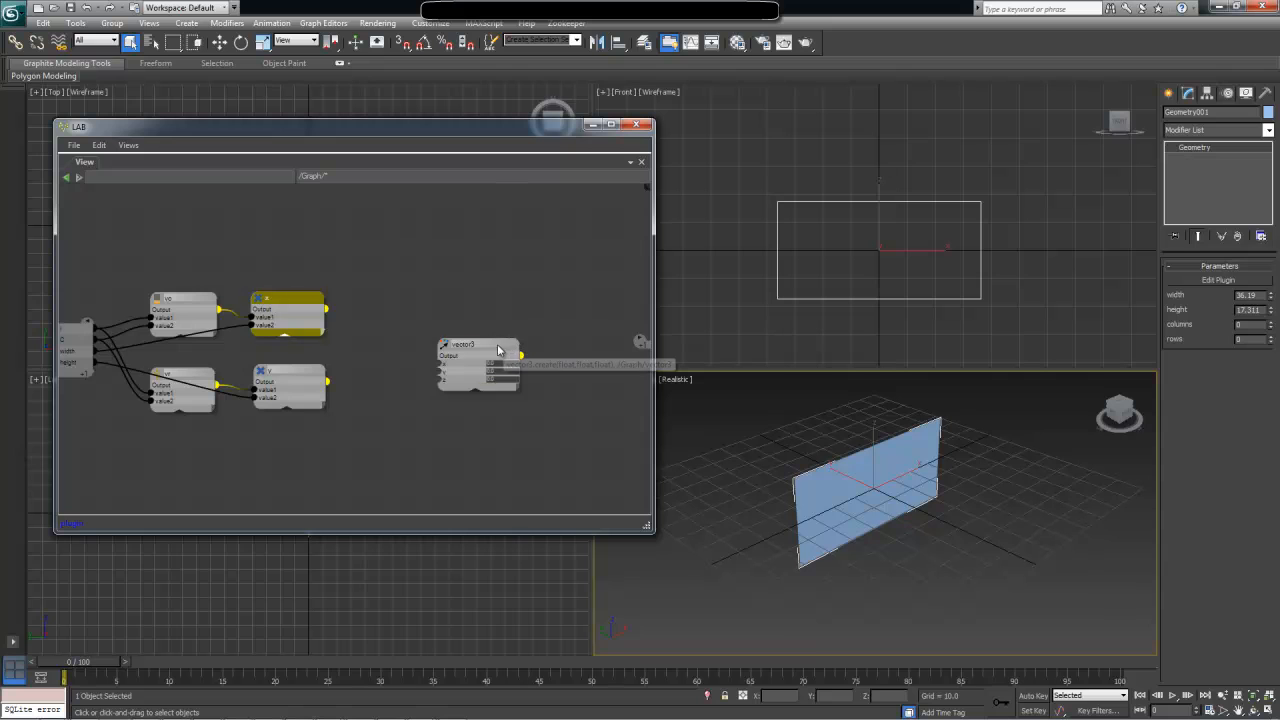
drag(499, 350, 487, 315)
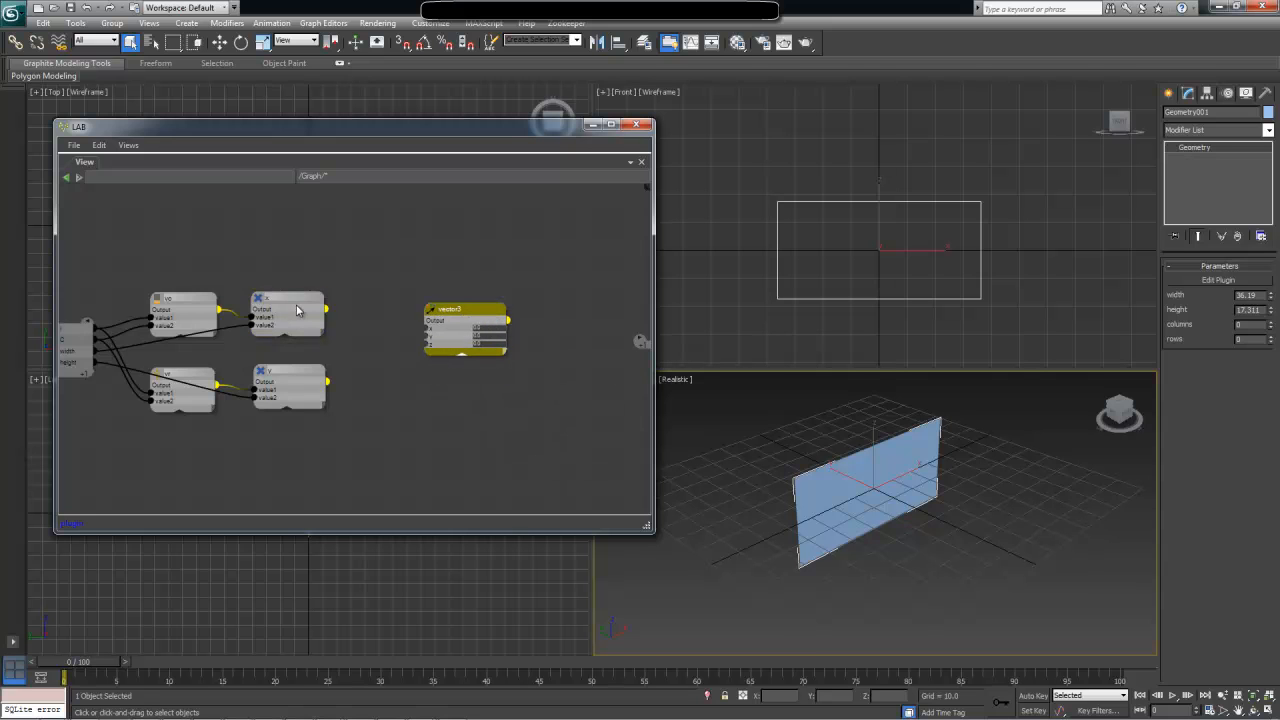
Connect the x and y node outputs to the vector3 node's x and y inputs
drag(299, 309, 440, 332)
drag(300, 381, 458, 307)
click(474, 310)
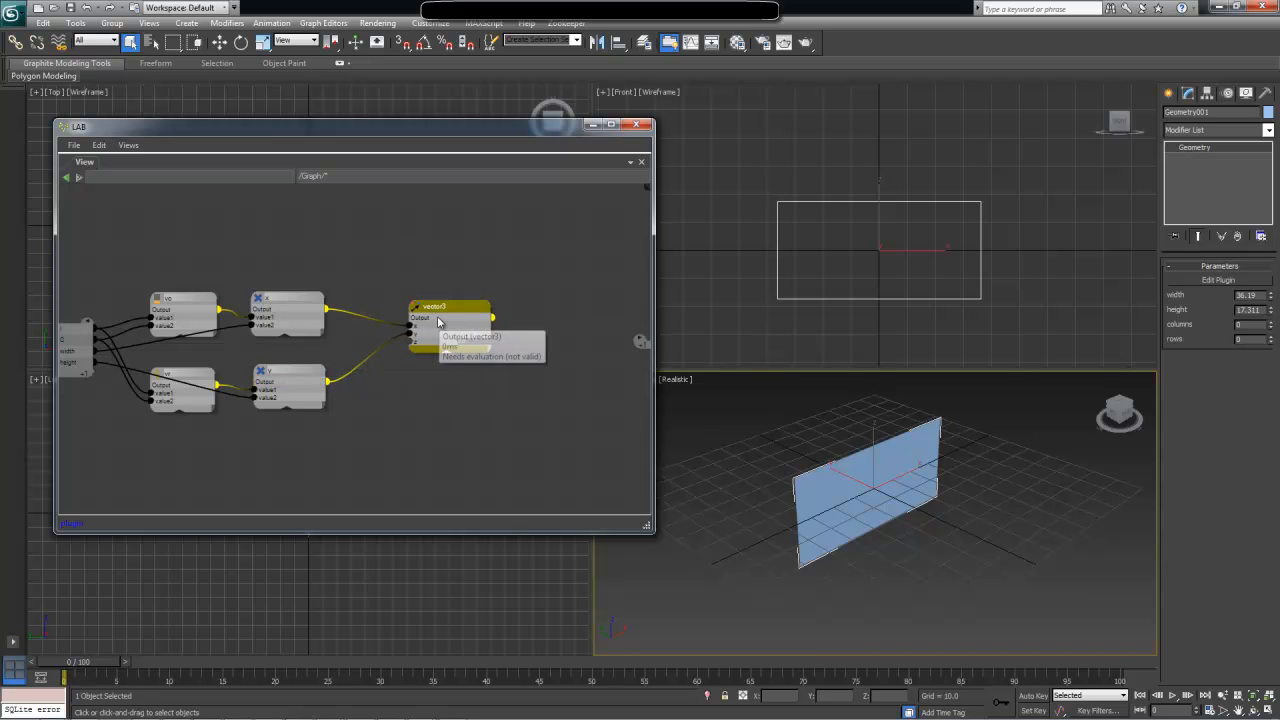
Add an output port to the graph, connect the vector3 output to it, and check the finished node layout
right_click(649, 346)
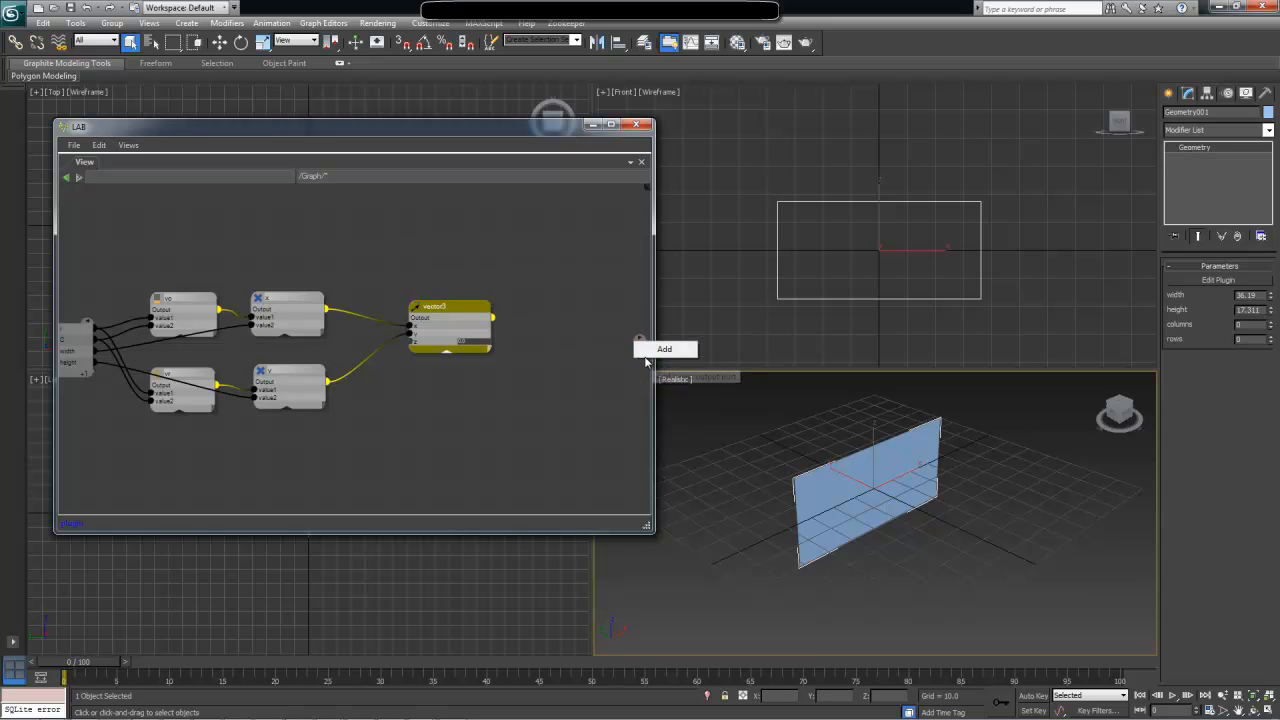
click(664, 349)
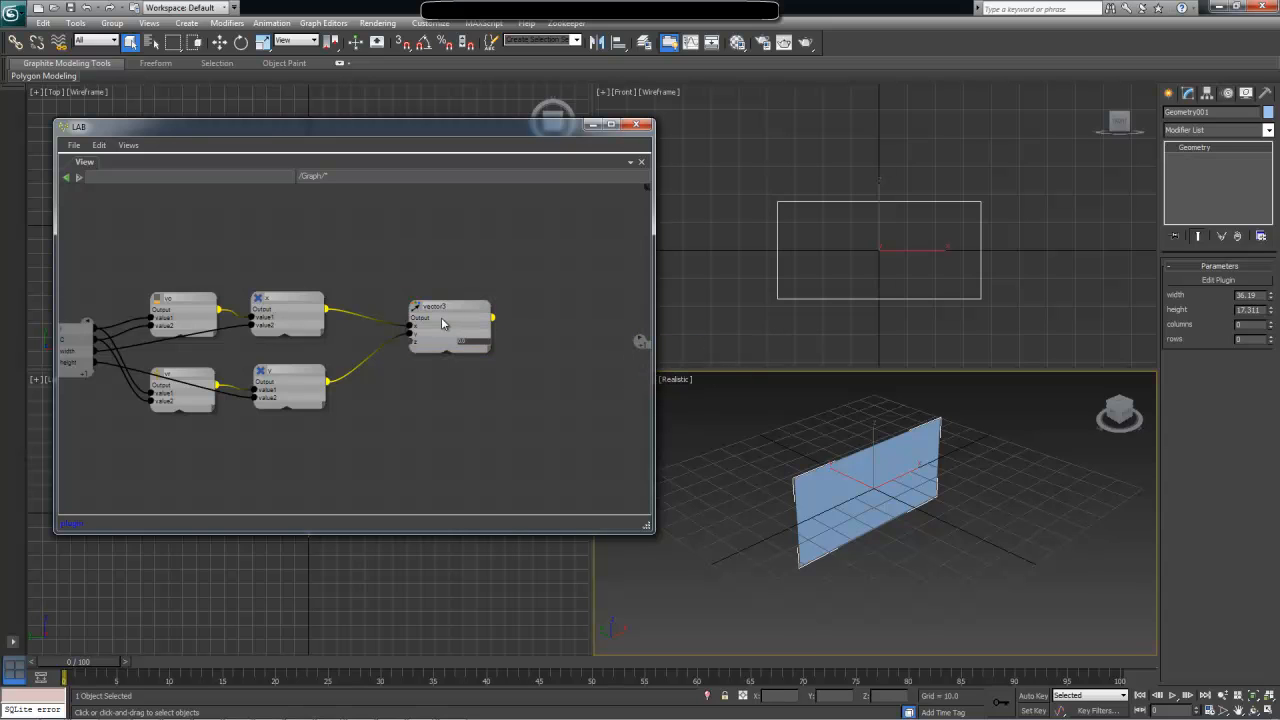
drag(492, 317, 627, 349)
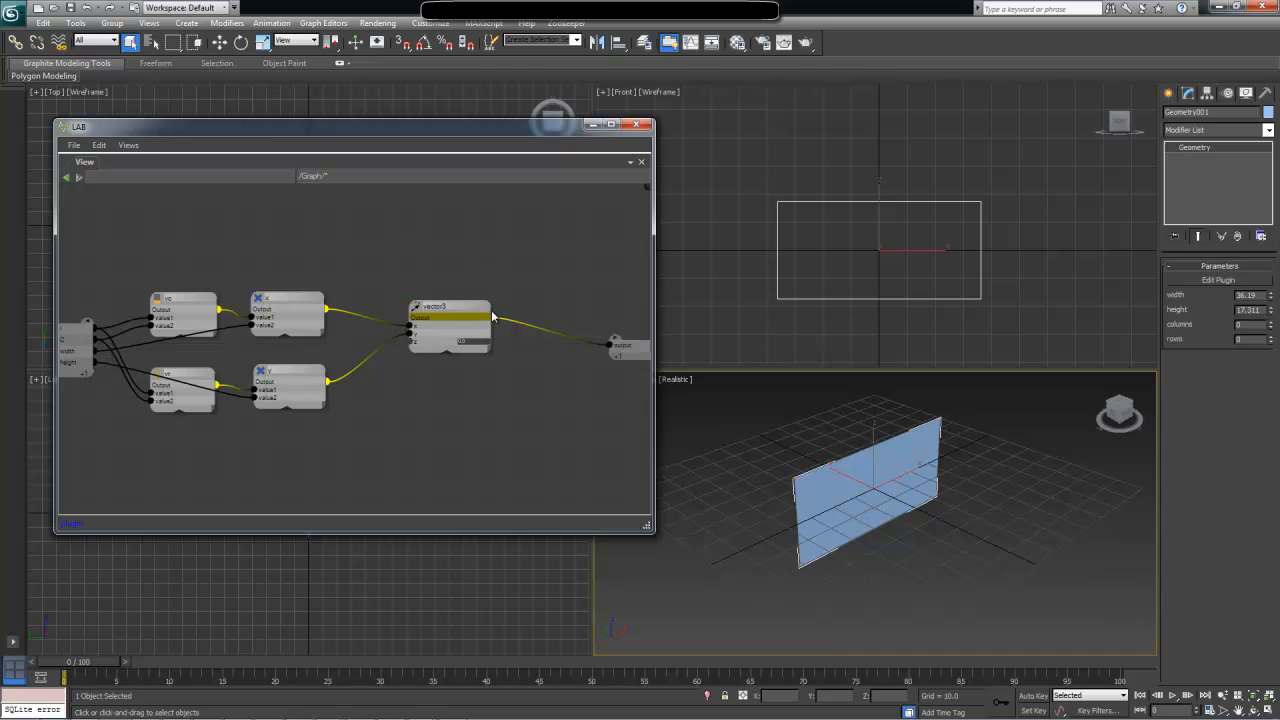
middle_drag(272, 384, 312, 386)
drag(153, 246, 557, 458)
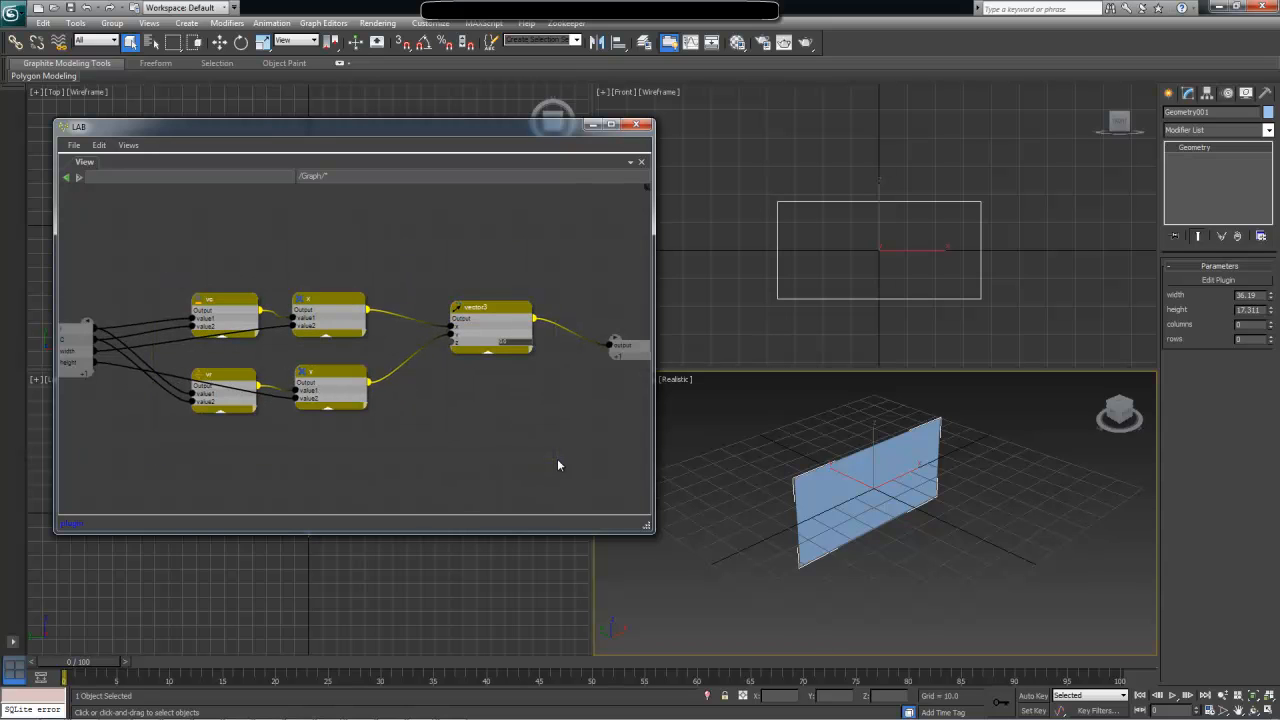
click(555, 458)
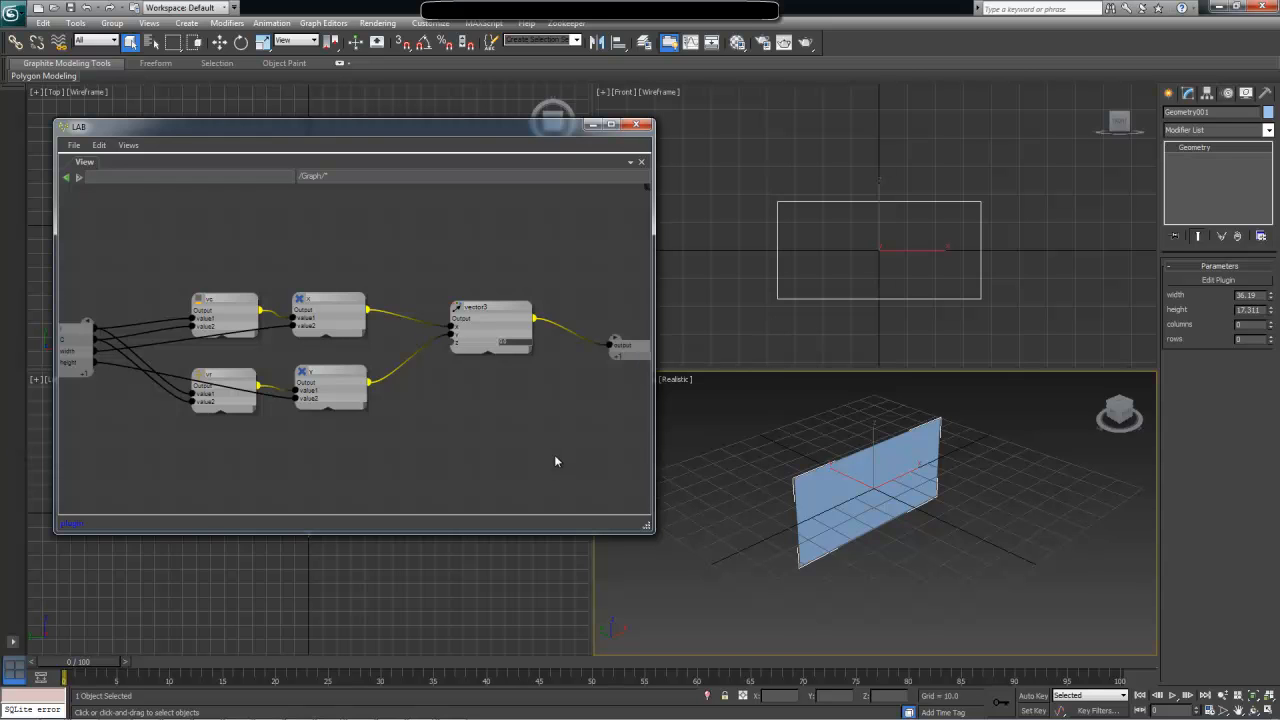
Return to the parent graph, position the Graph node beside Series i, and check its hidden input ports
click(68, 178)
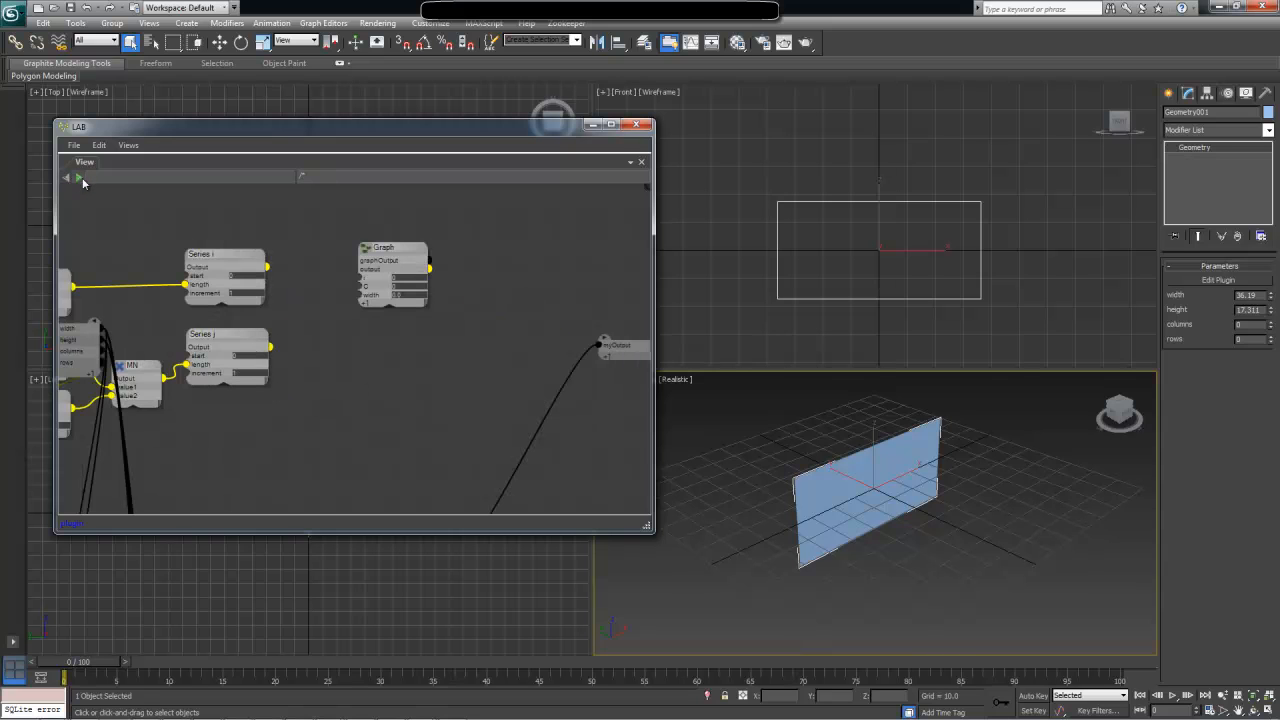
middle_drag(166, 333, 320, 327)
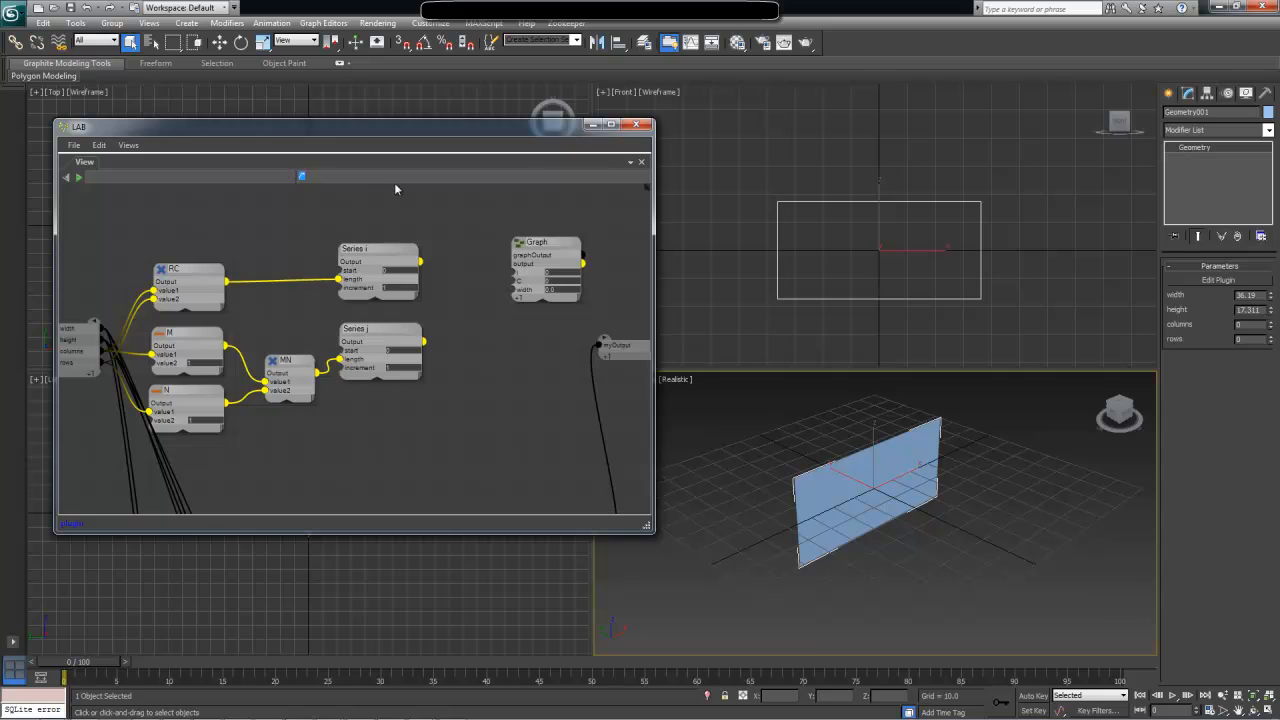
mouse_move(541, 246)
mouse_down()
mouse_move(517, 252)
mouse_move(580, 330)
mouse_up()
click(578, 330)
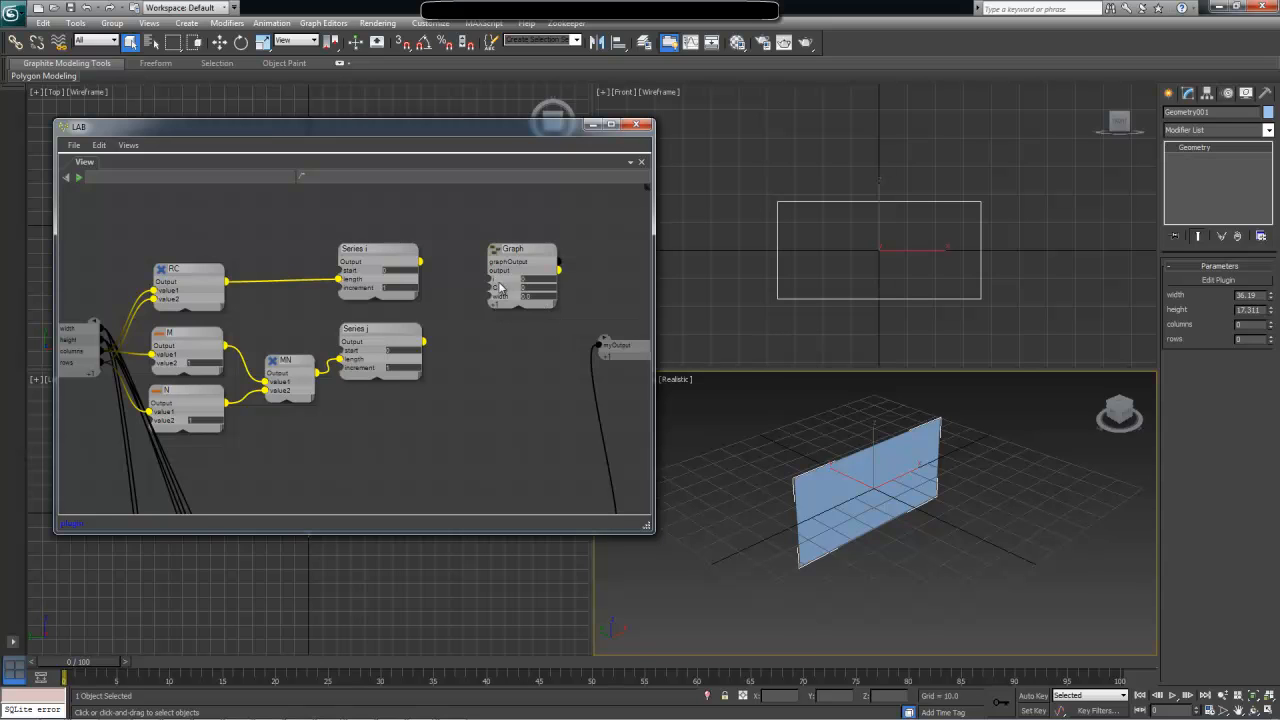
click(496, 305)
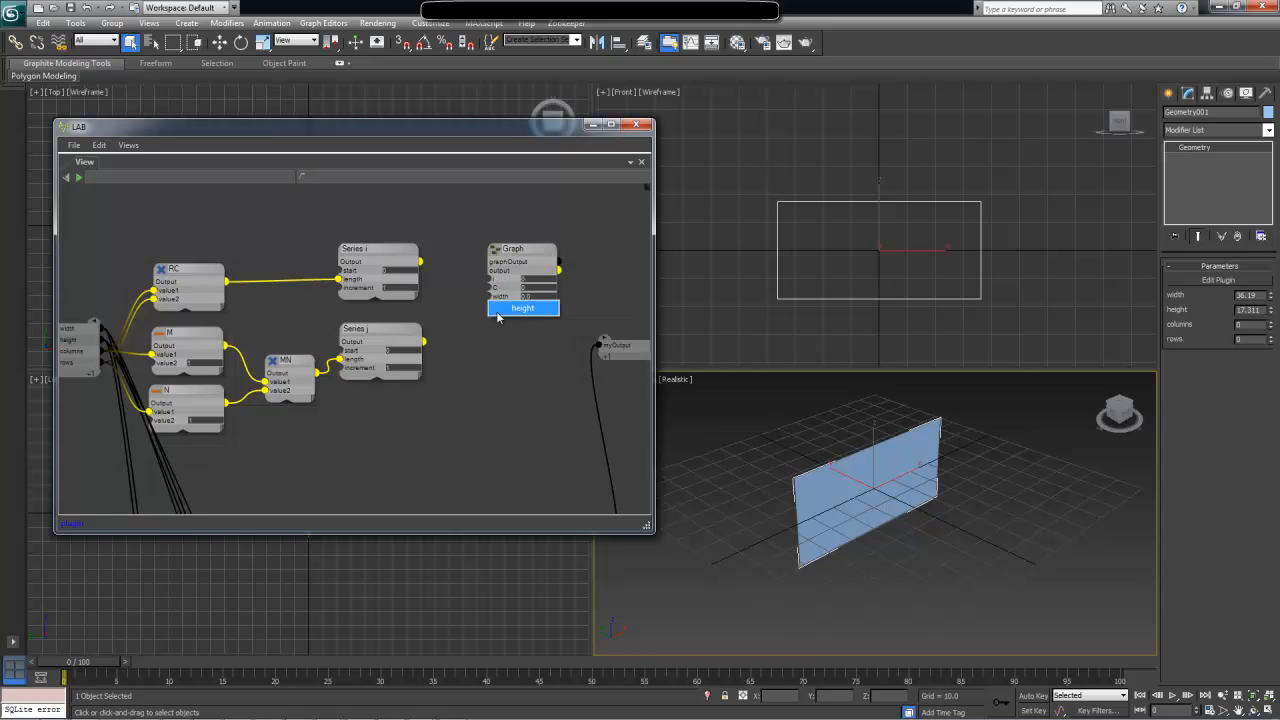
click(551, 366)
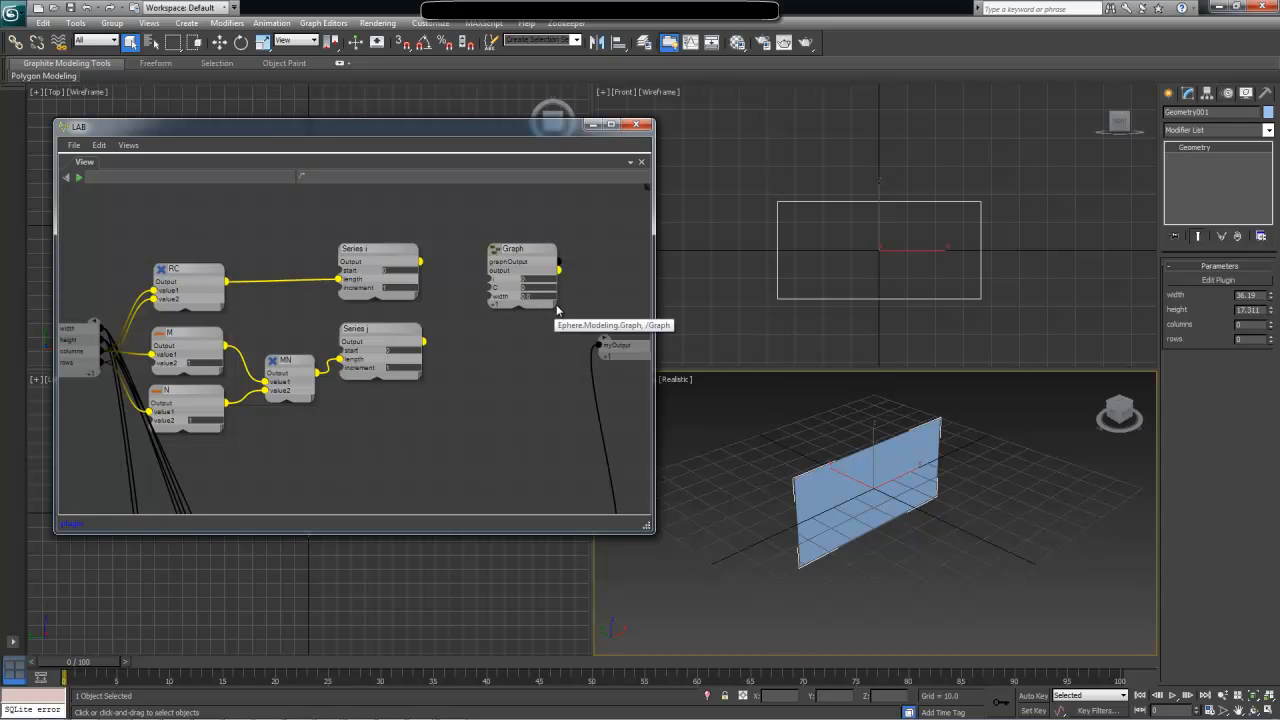
Rename the Graph node as "vertexGenerator"
click(516, 252)
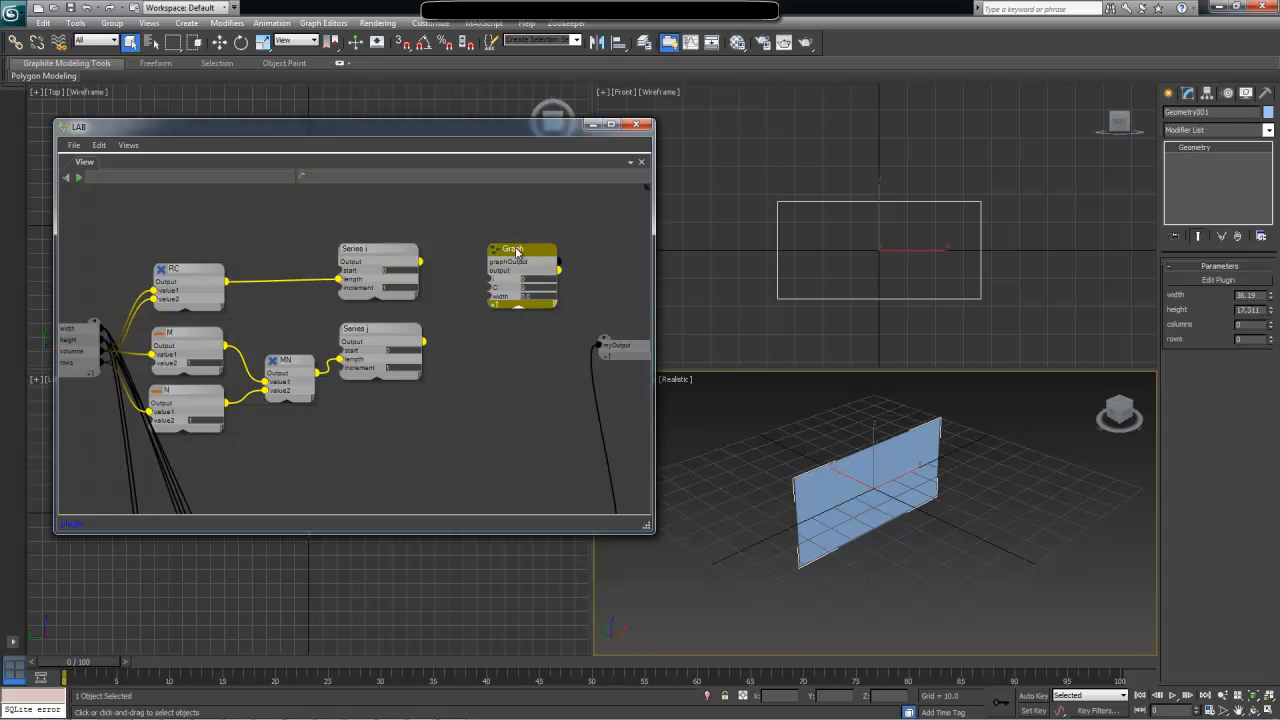
click(514, 250)
text(ver)
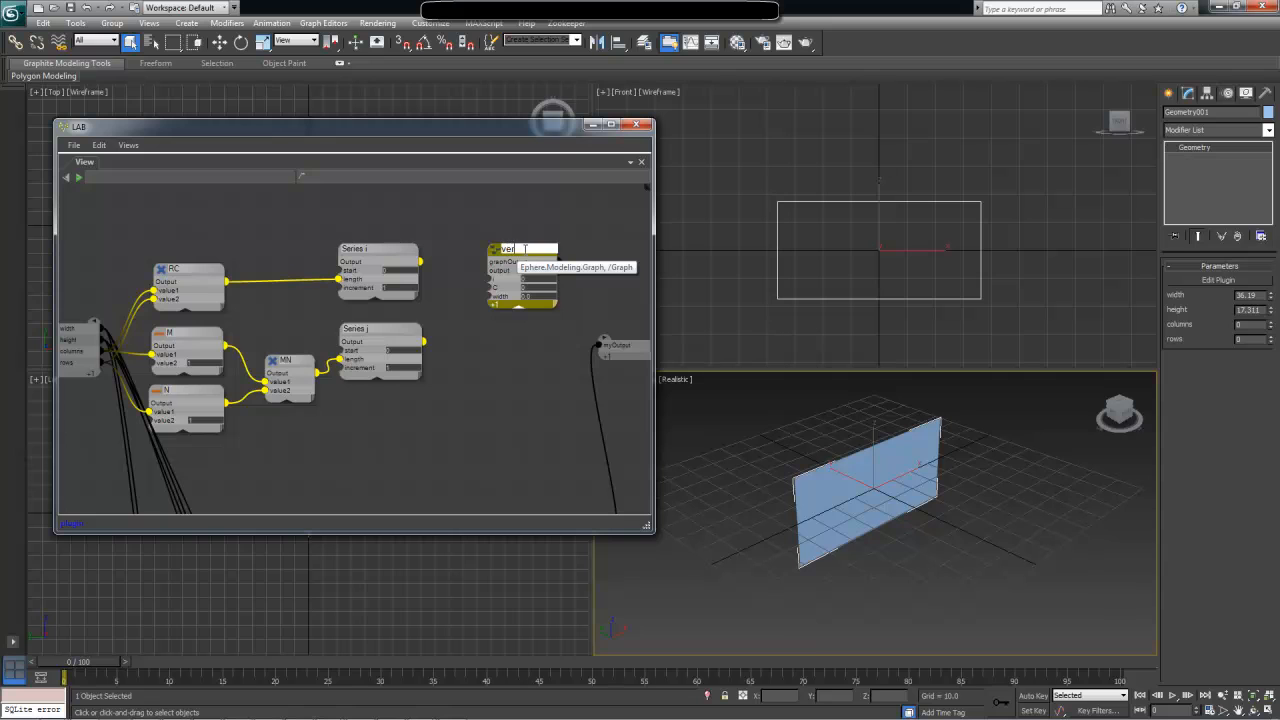
text(texGenerator)
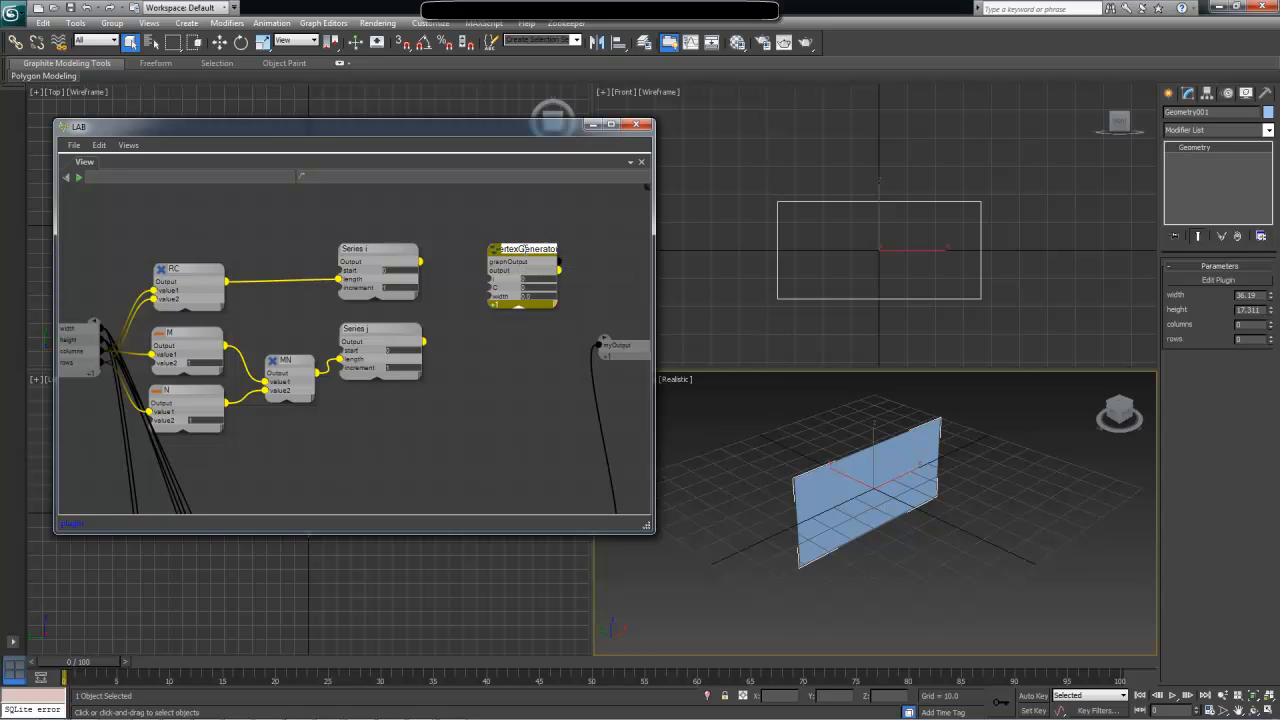
click(441, 380)
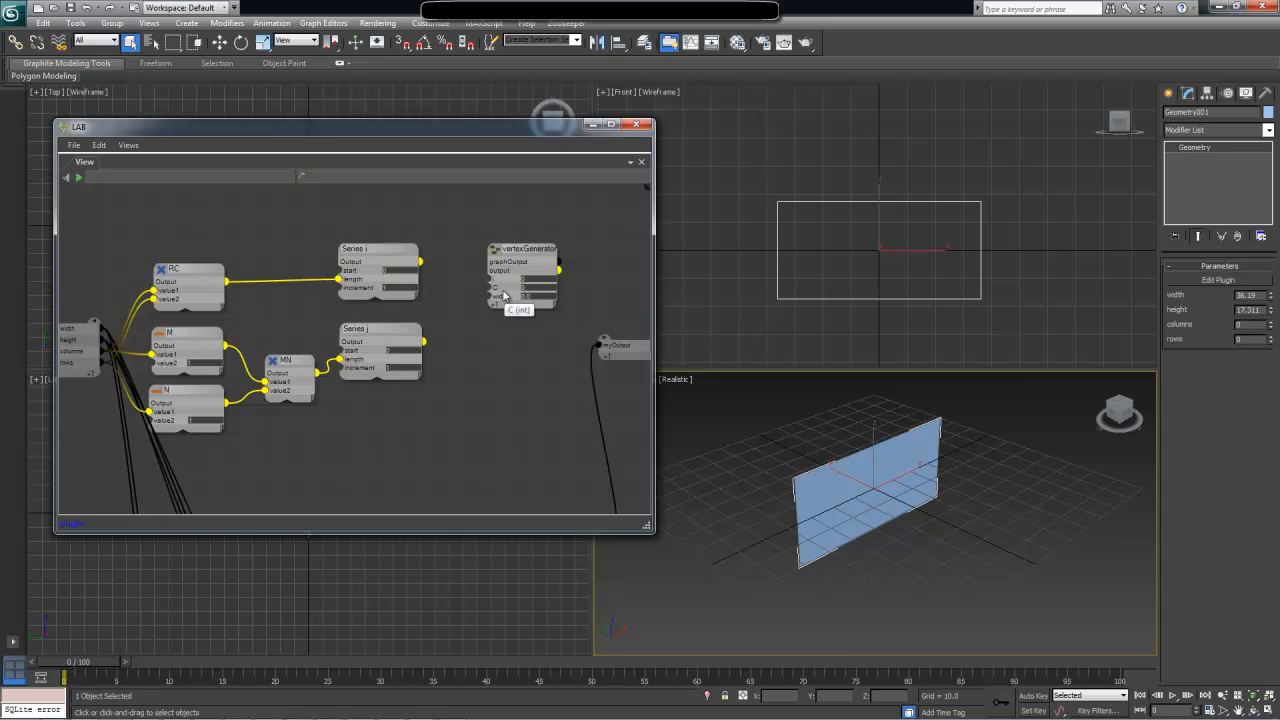
Connect the columns, width and height parameters to vertexGenerator's C, width and height inputs
middle_drag(140, 350, 148, 354)
drag(86, 352, 507, 295)
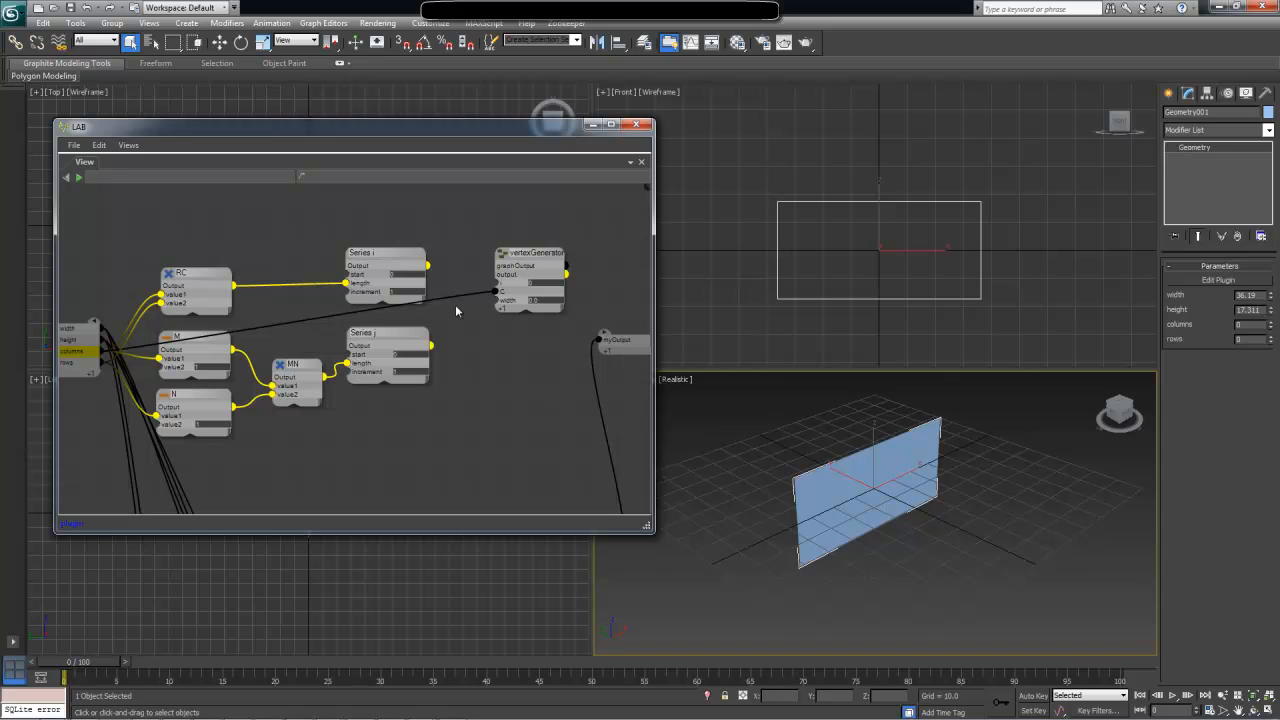
drag(82, 329, 504, 308)
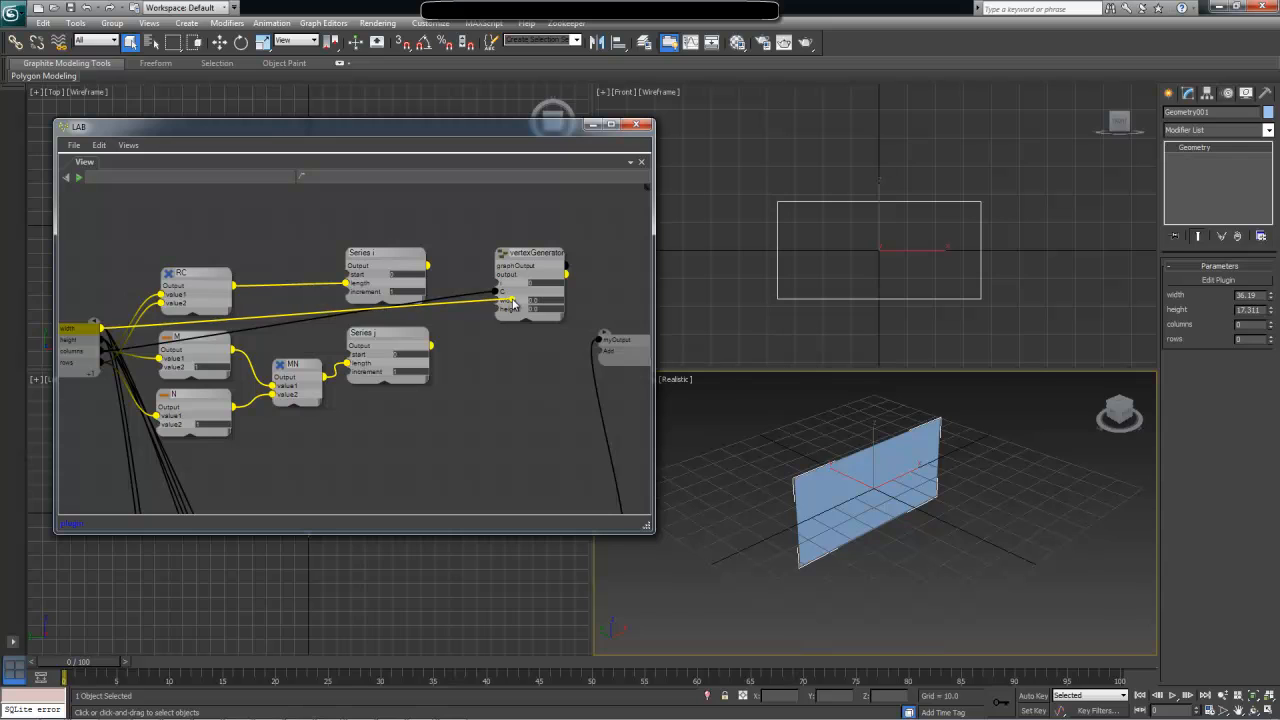
drag(97, 340, 506, 310)
Rearrange the Series i and vertexGenerator nodes and connect the Series i output to vertexGenerator's i input
drag(534, 250, 530, 268)
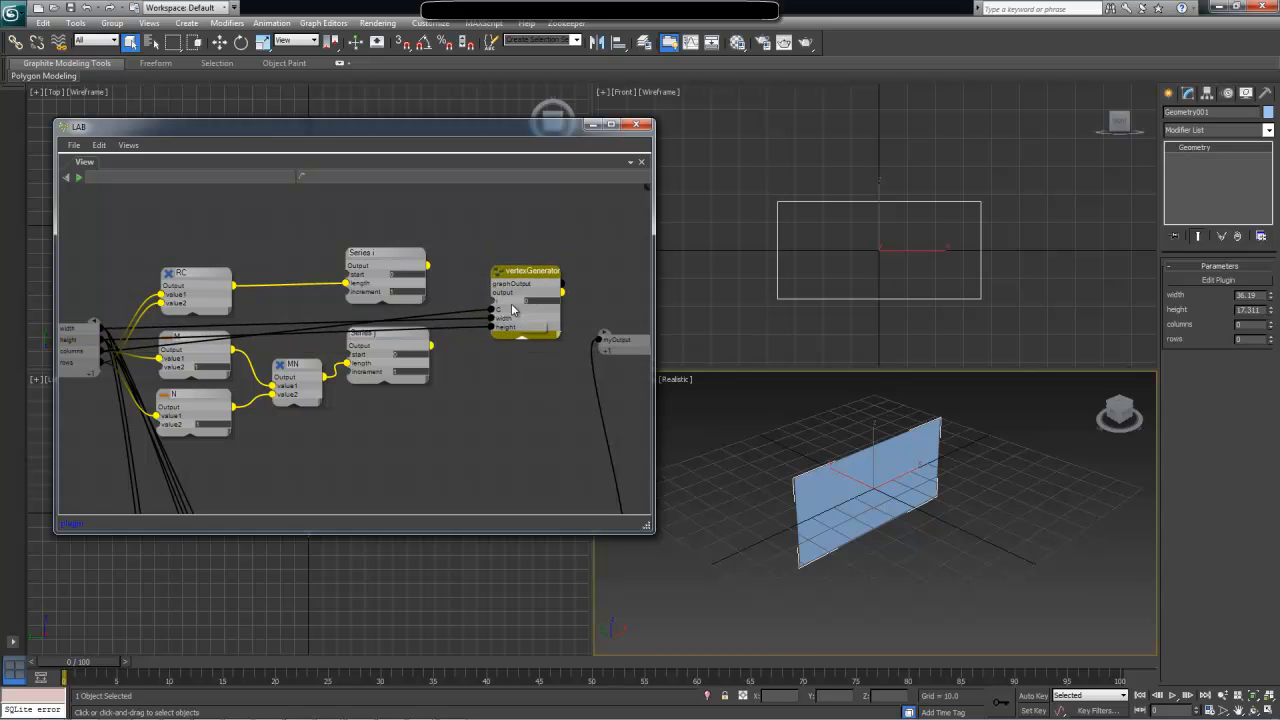
drag(513, 305, 522, 283)
drag(379, 260, 358, 248)
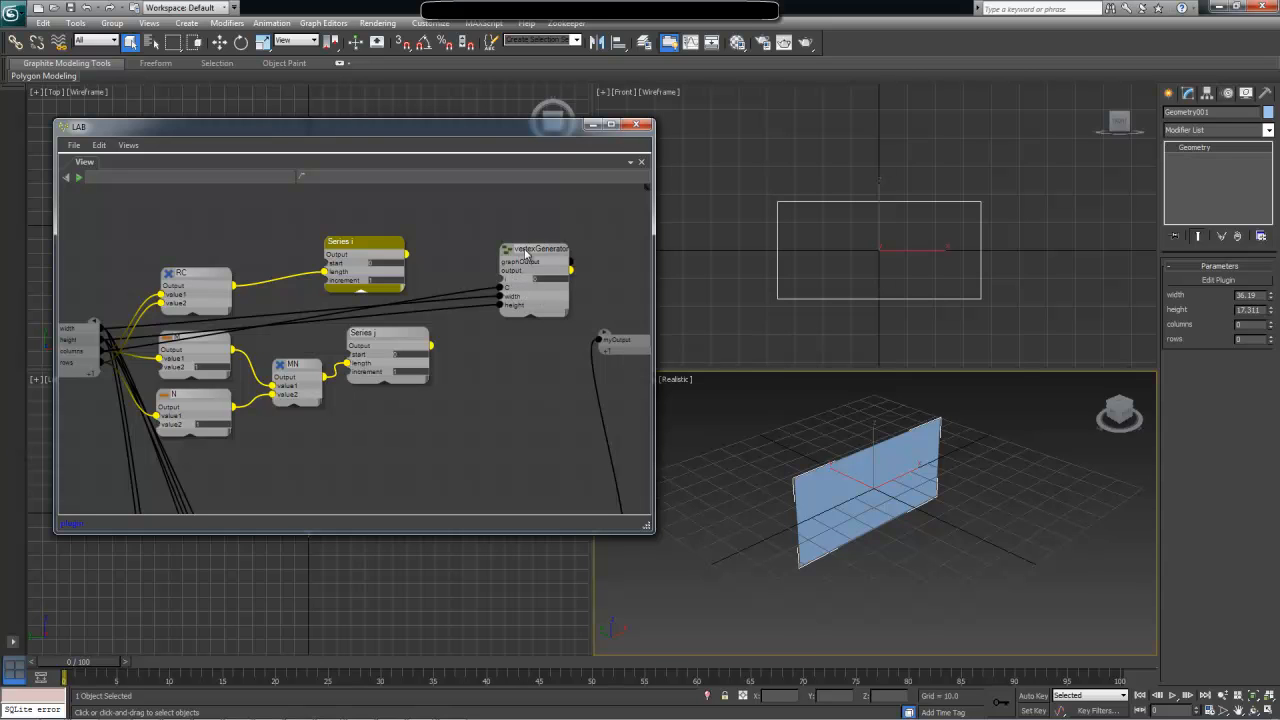
drag(529, 251, 516, 251)
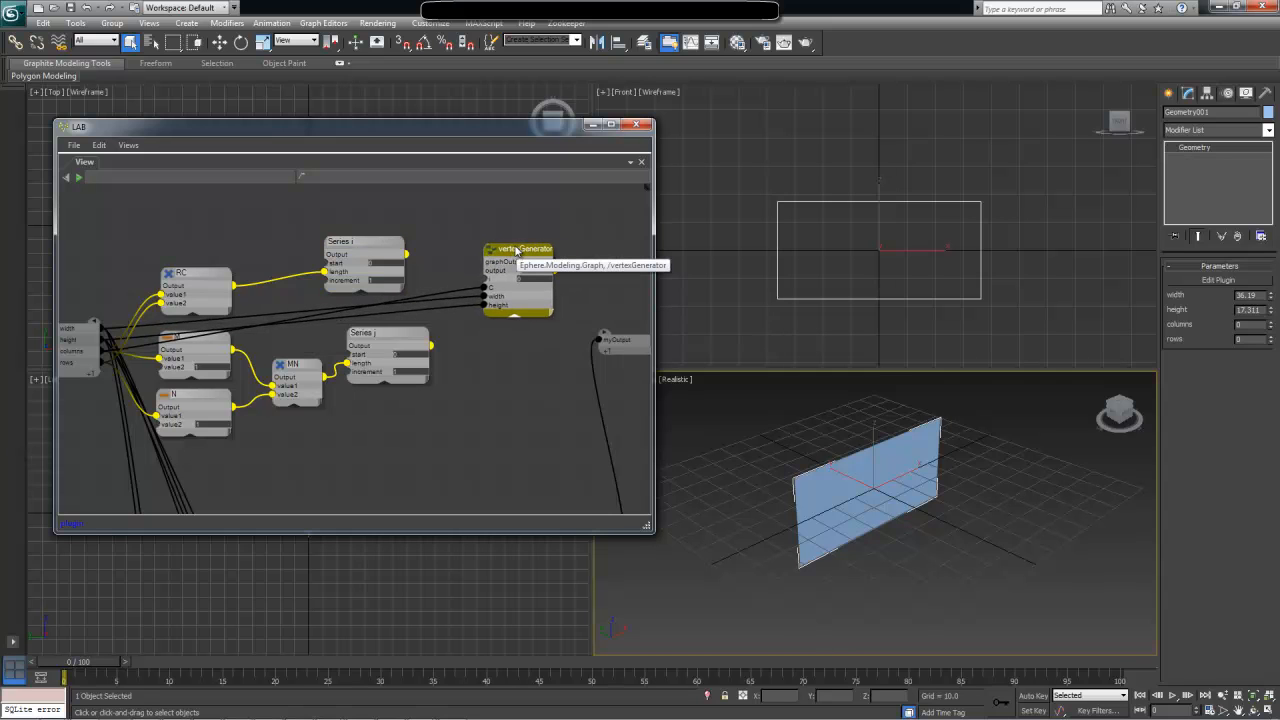
drag(404, 256, 490, 280)
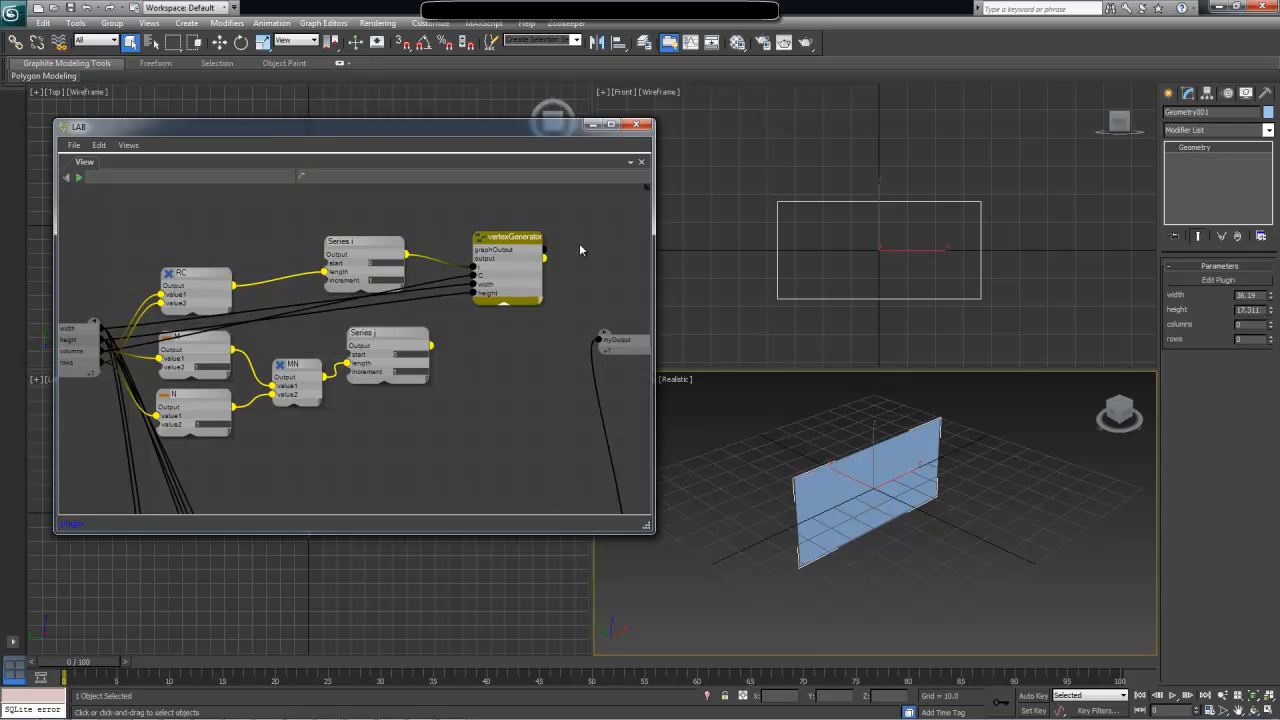
Move the PolygonMesh node up near vertexGenerator
mouse_move(518, 261)
middle_drag(566, 356, 425, 317)
middle_drag(441, 436, 444, 385)
drag(441, 447, 510, 283)
middle_drag(462, 237, 466, 309)
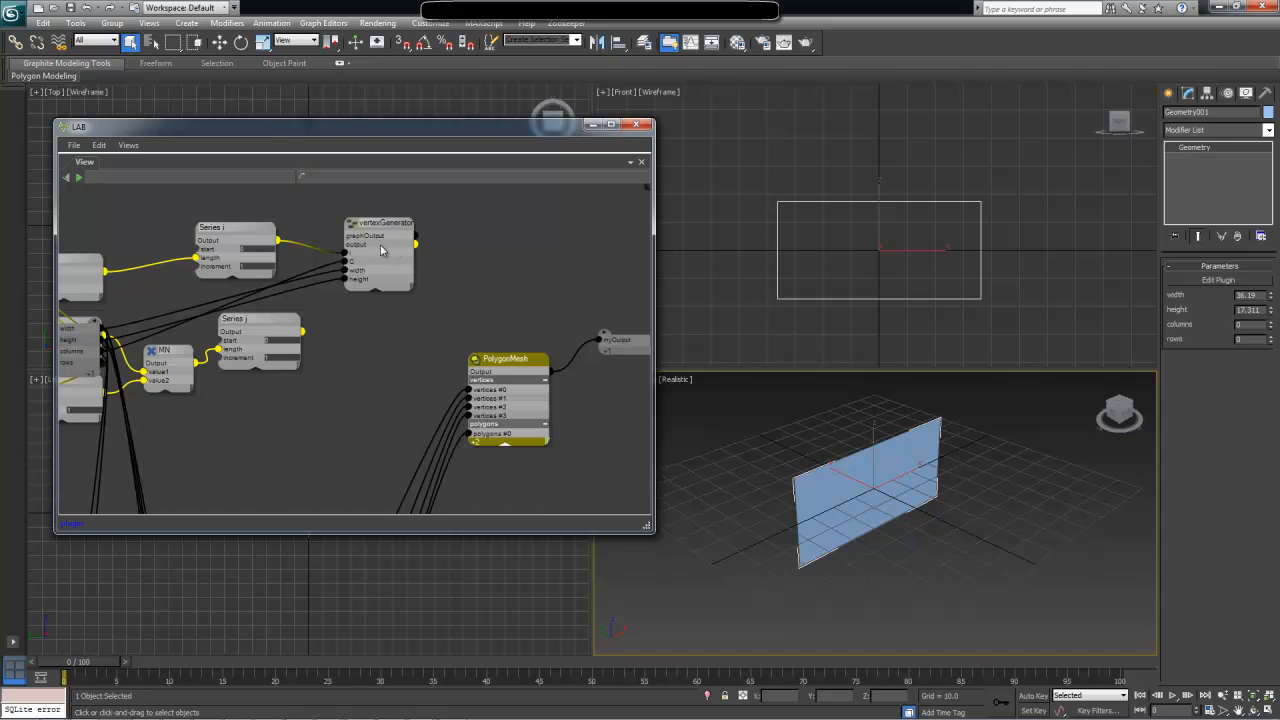
drag(380, 245, 508, 258)
Disconnect all four existing vertex links from the PolygonMesh node's vertices input
scroll(505, 370, down, 3)
middle_drag(503, 372, 474, 325)
scroll(480, 318, up, 4)
scroll(460, 295, up, 1)
drag(488, 356, 317, 357)
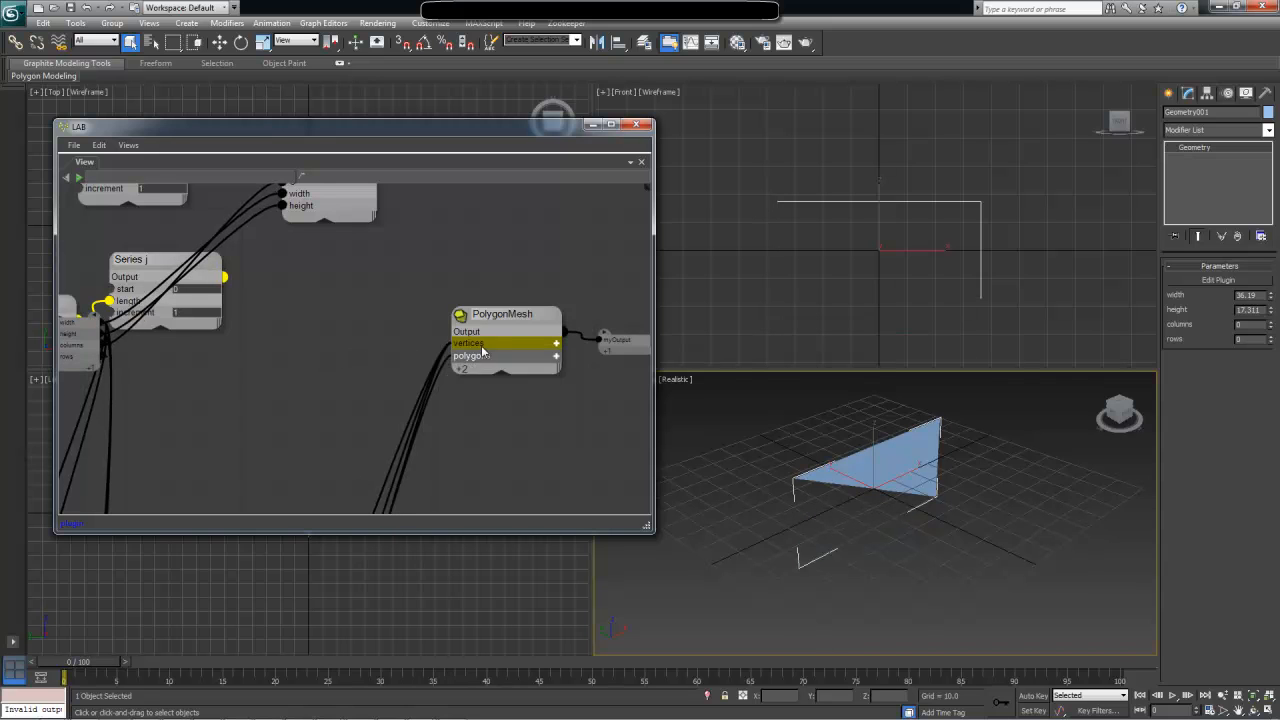
click(556, 343)
drag(450, 358, 325, 358)
click(556, 343)
drag(459, 357, 331, 358)
click(556, 343)
drag(459, 357, 307, 354)
Move PolygonMesh beside vertexGenerator and connect the vertexGenerator output to its vertices input
middle_drag(483, 294, 489, 386)
drag(489, 410, 493, 293)
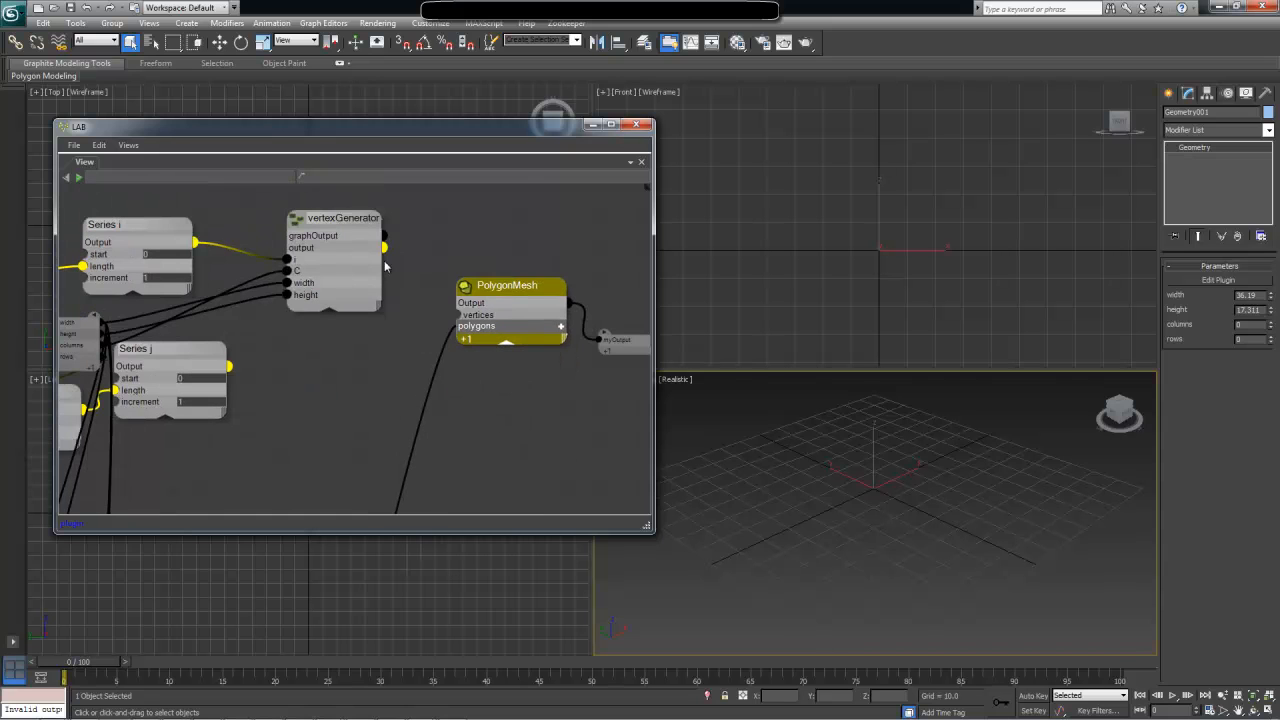
drag(348, 249, 460, 330)
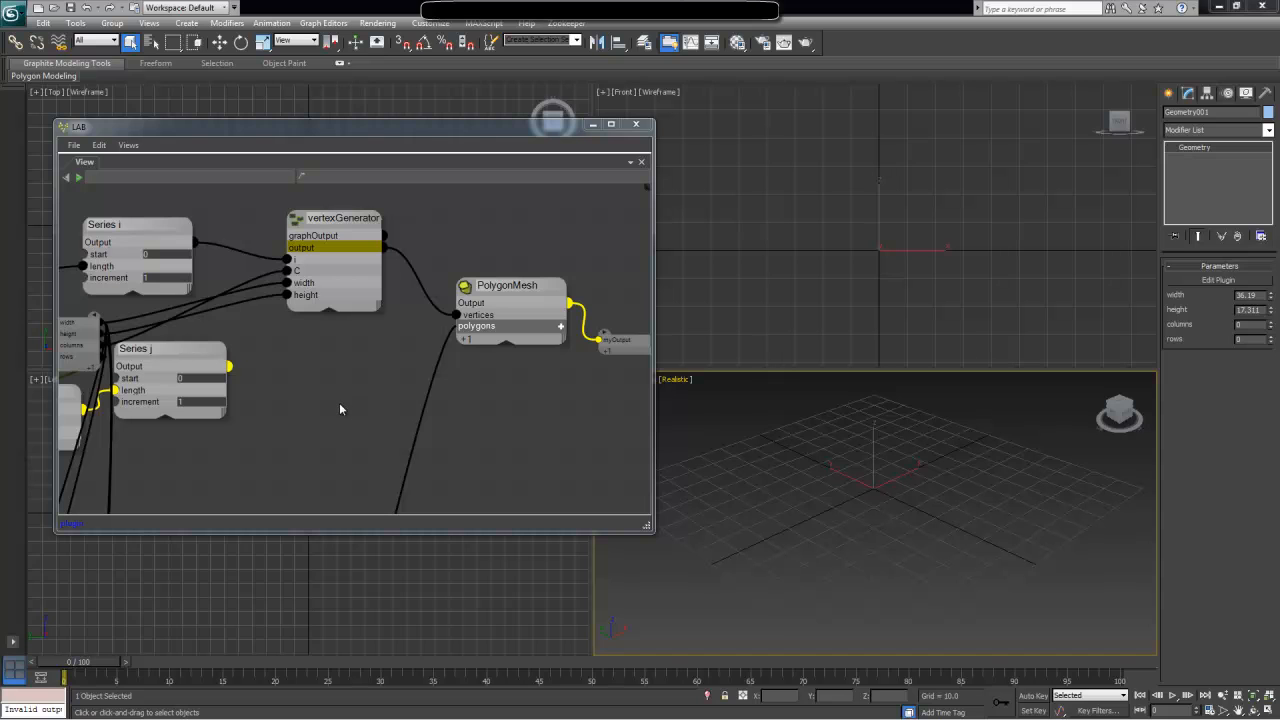
Add a Modeling Graph node beneath vertexGenerator, beside the Series j node, and open it for editing
middle_drag(302, 390, 360, 378)
drag(367, 234, 377, 222)
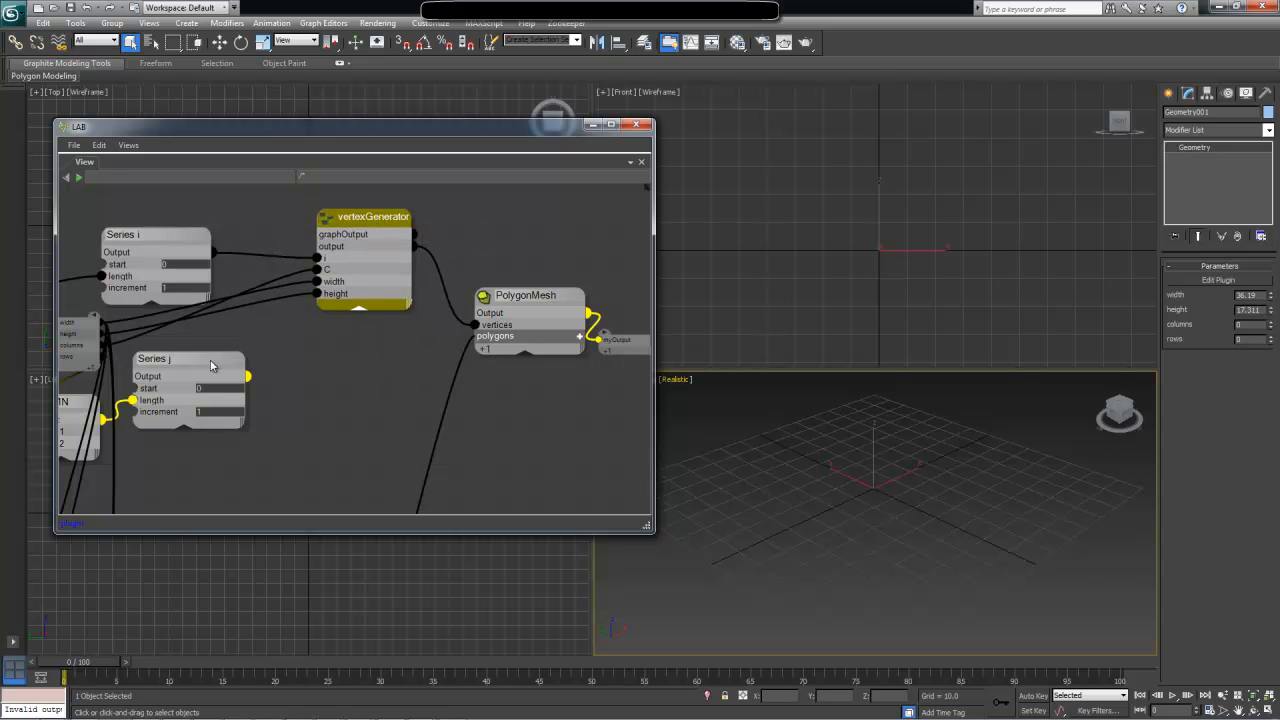
drag(209, 362, 204, 368)
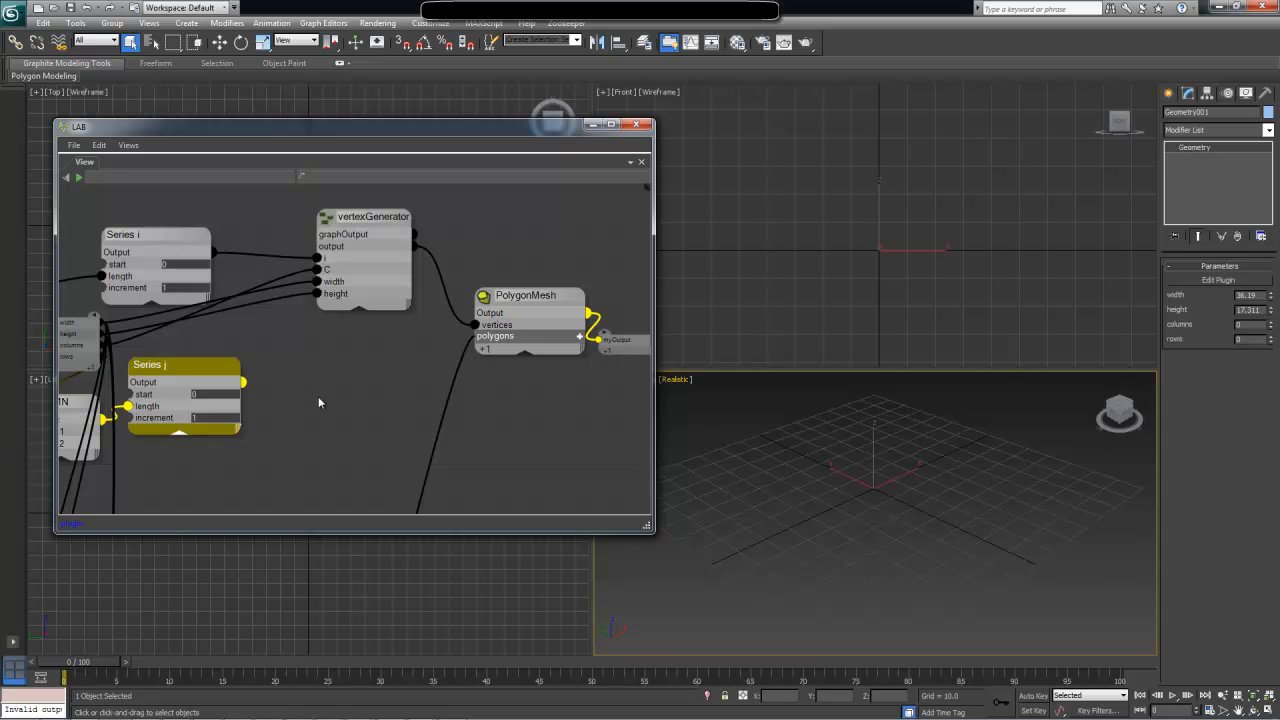
key(Tab)
text(grap)
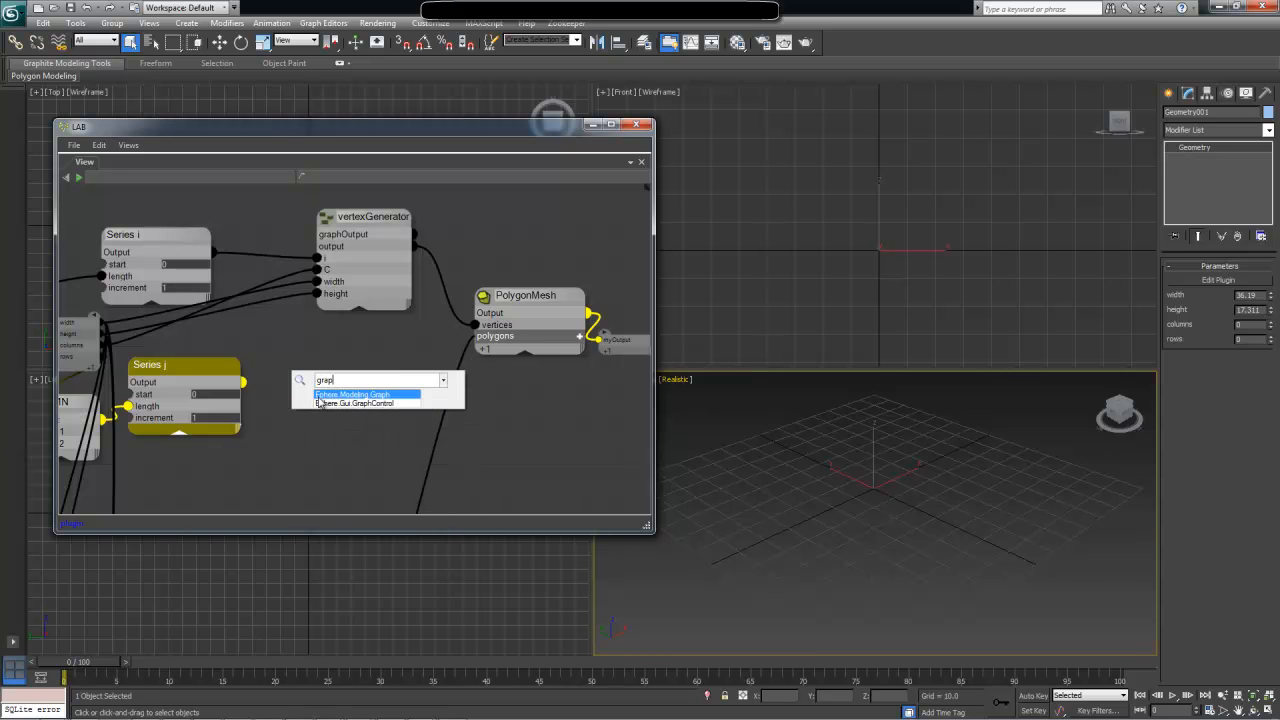
key(Return)
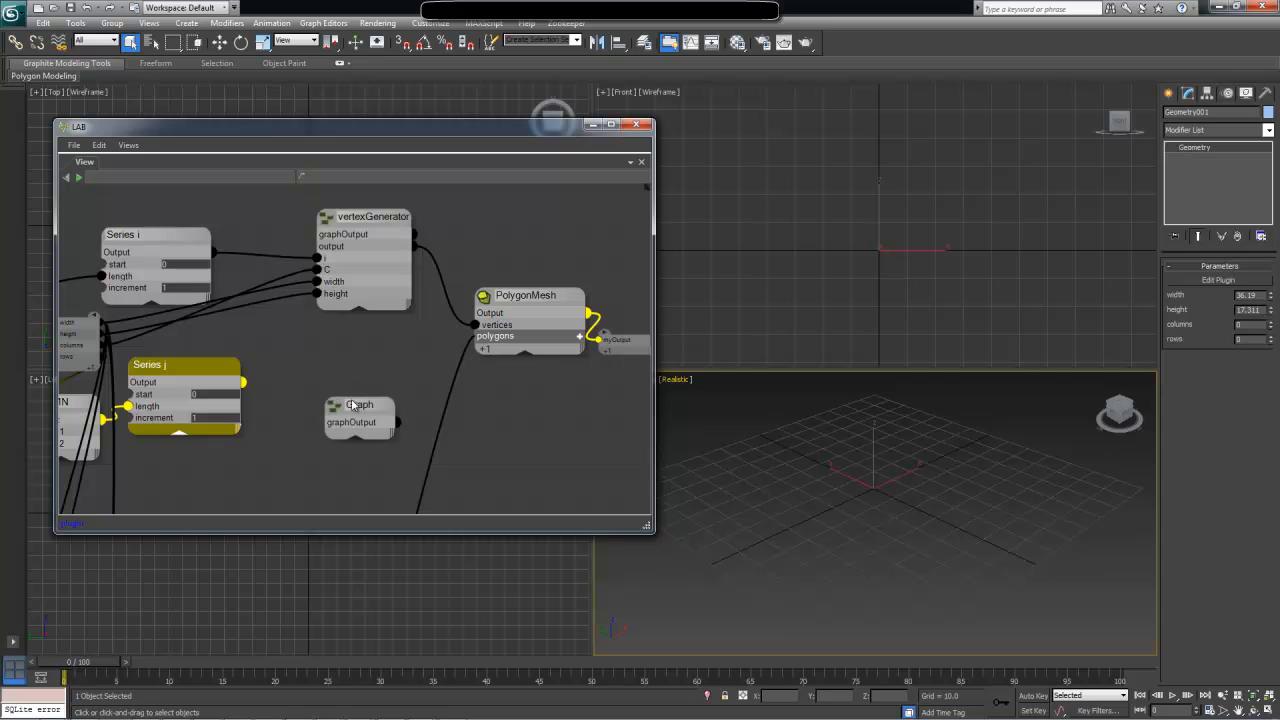
click(360, 405)
double_click(349, 393)
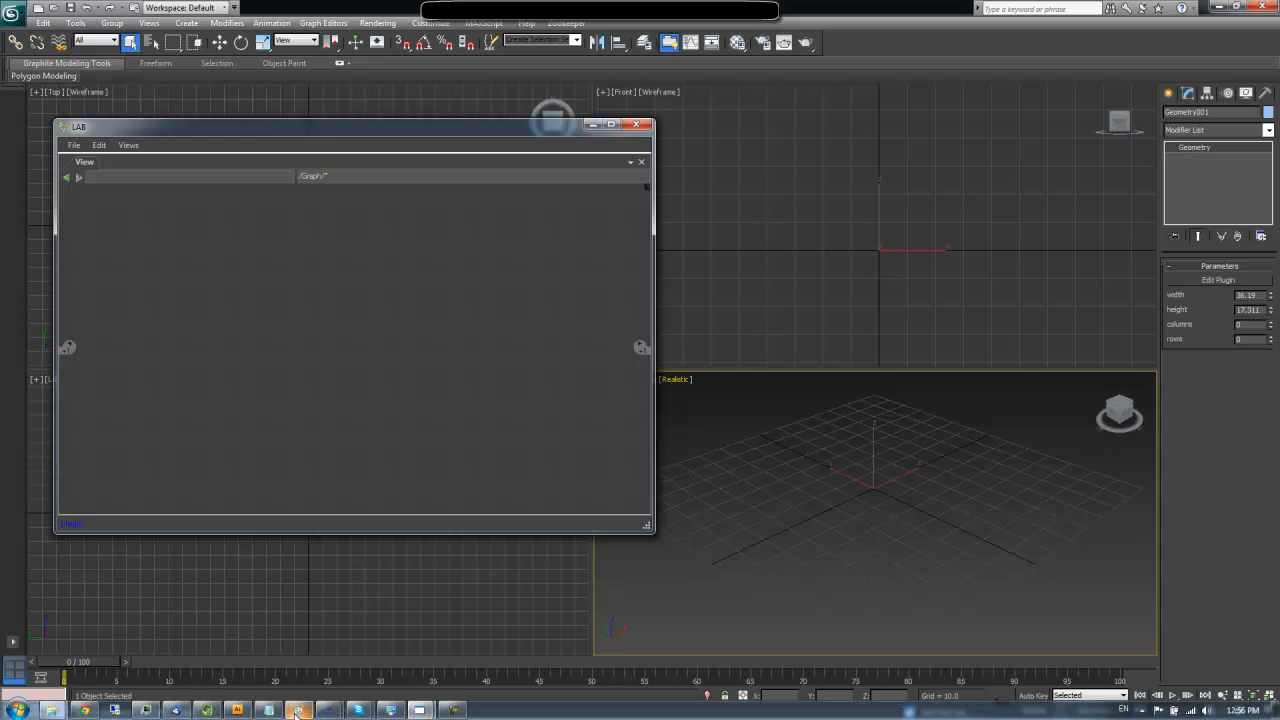
Switch to the Paint sketch and review the fr, fc and f1 to f4 formulas for the polygon indices
click(299, 712)
mouse_move(764, 138)
mouse_down()
mouse_move(626, 137)
mouse_move(644, 151)
mouse_up()
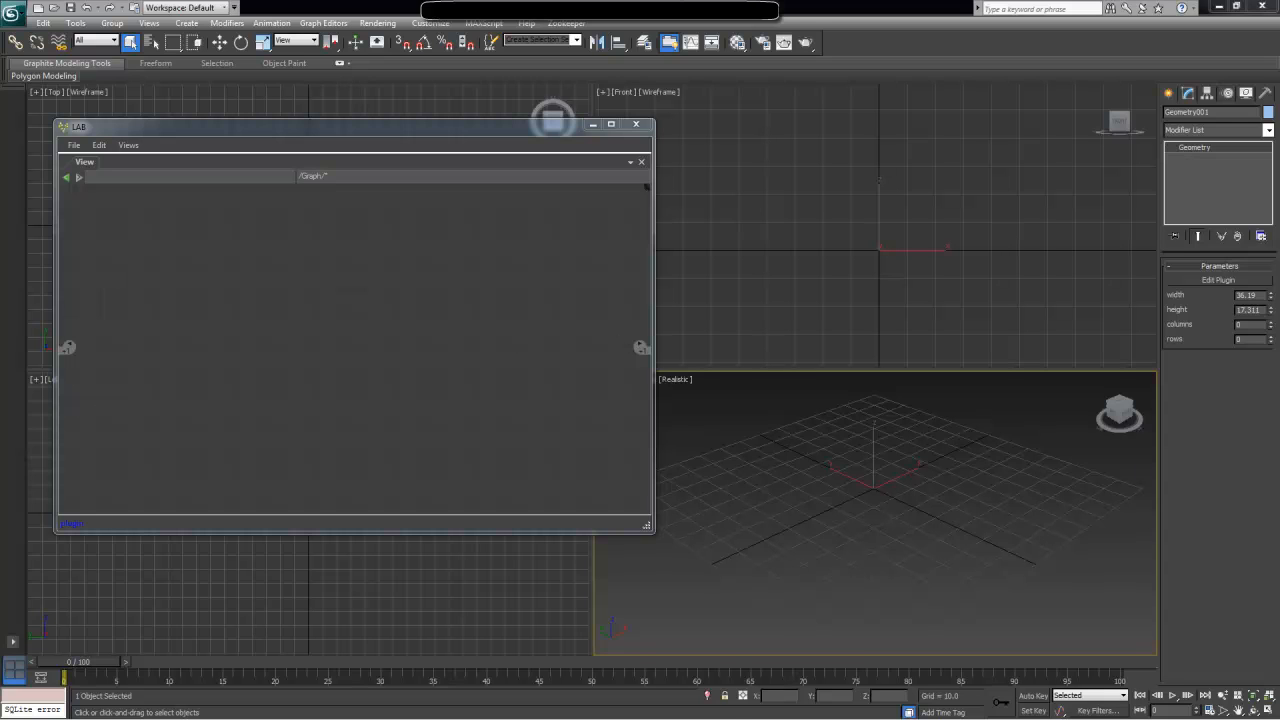
key(super)
key(super)
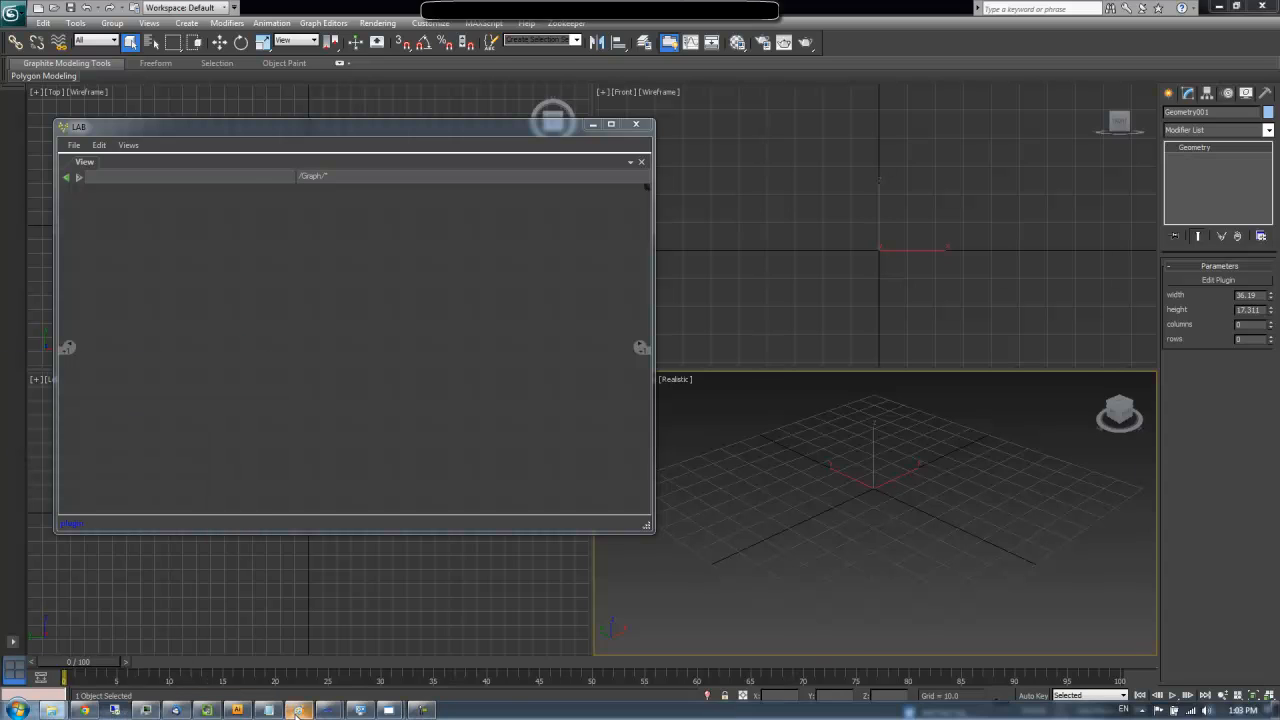
click(298, 710)
drag(780, 152, 739, 144)
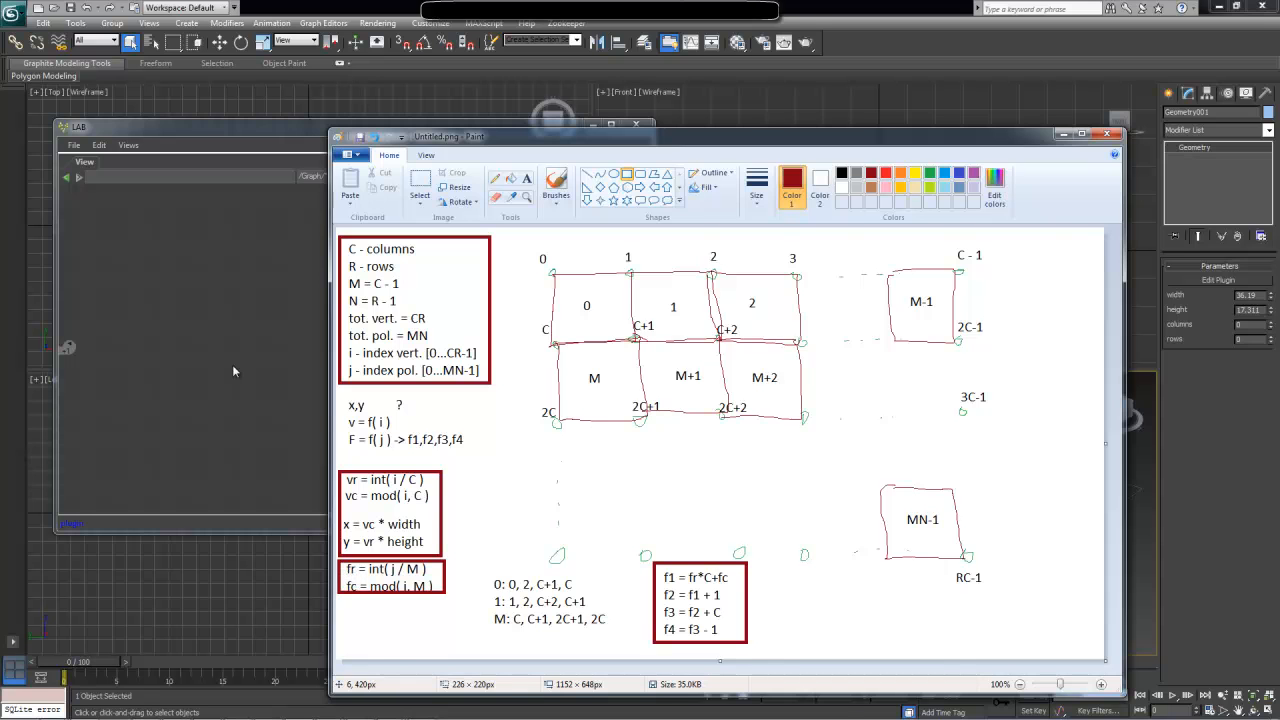
Add a Divide operator node of integer type inside the nested graph
double_click(190, 333)
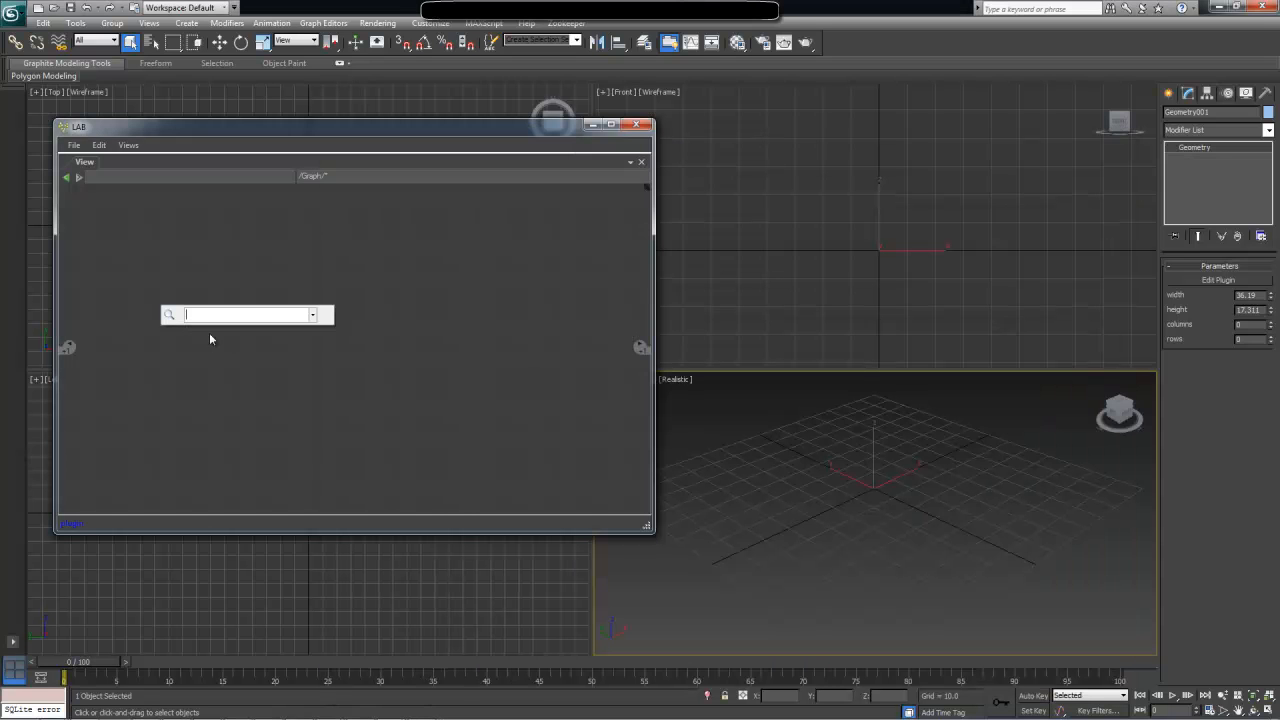
text(divi)
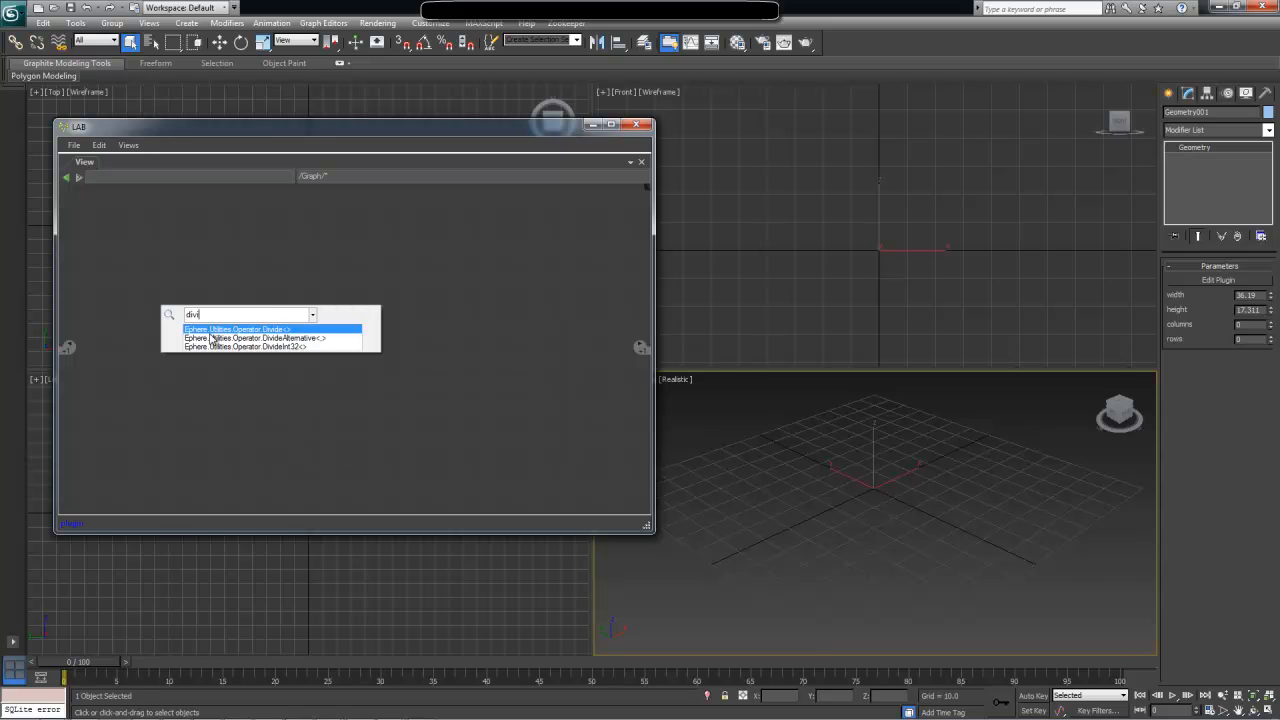
click(262, 329)
click(229, 358)
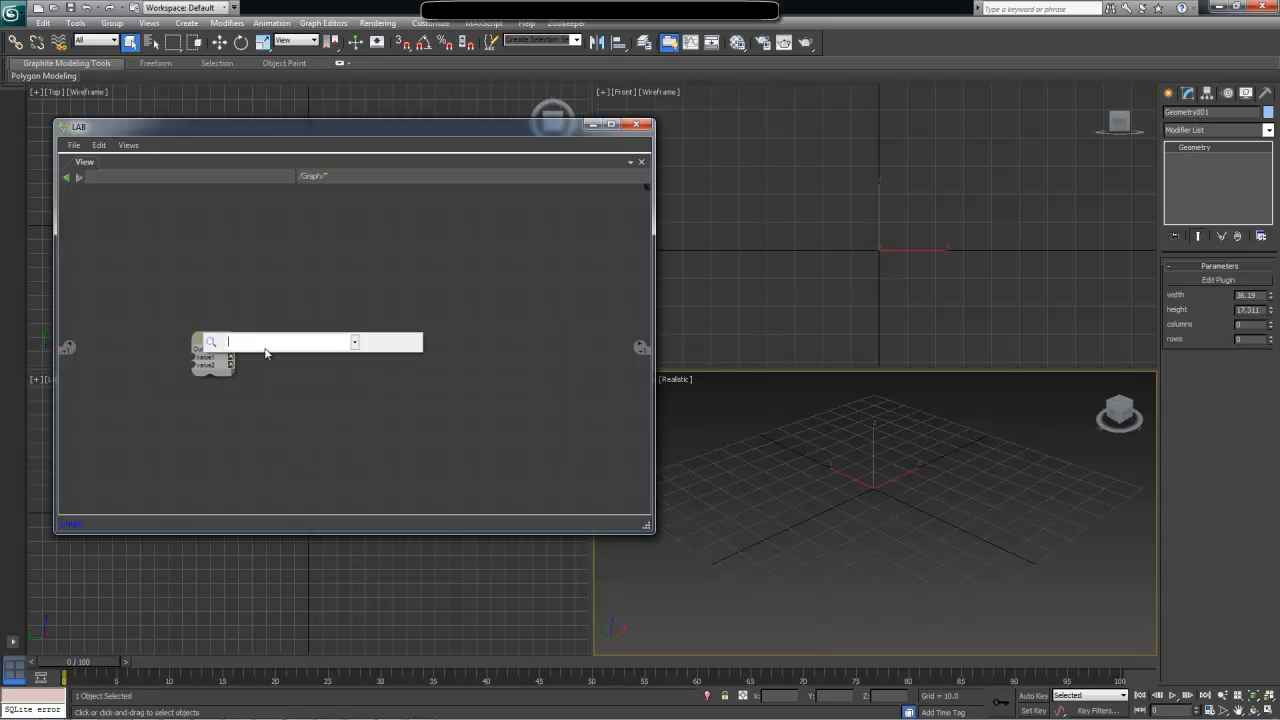
text(int)
key(Return)
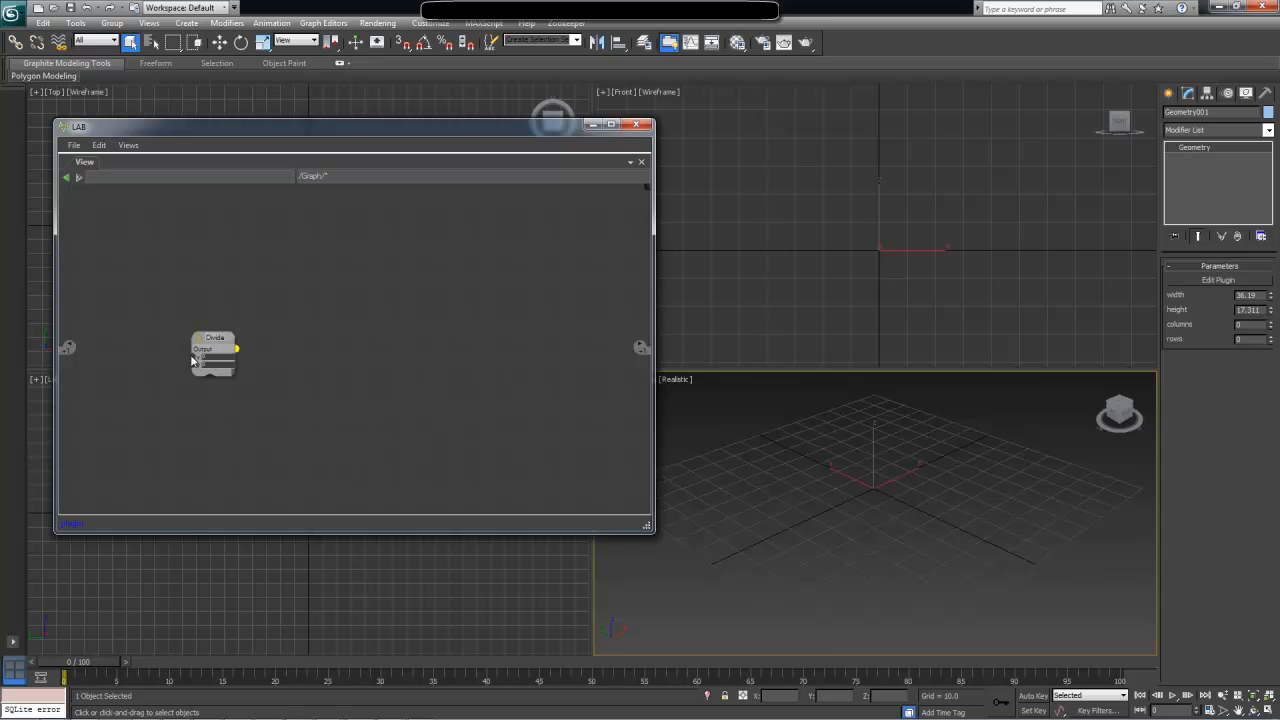
Rename the Divide node fr, connect a new graph input to its value1 and name that input i
double_click(216, 341)
text(fr)
click(232, 369)
drag(232, 369, 231, 389)
click(67, 348)
click(82, 353)
drag(90, 345, 198, 394)
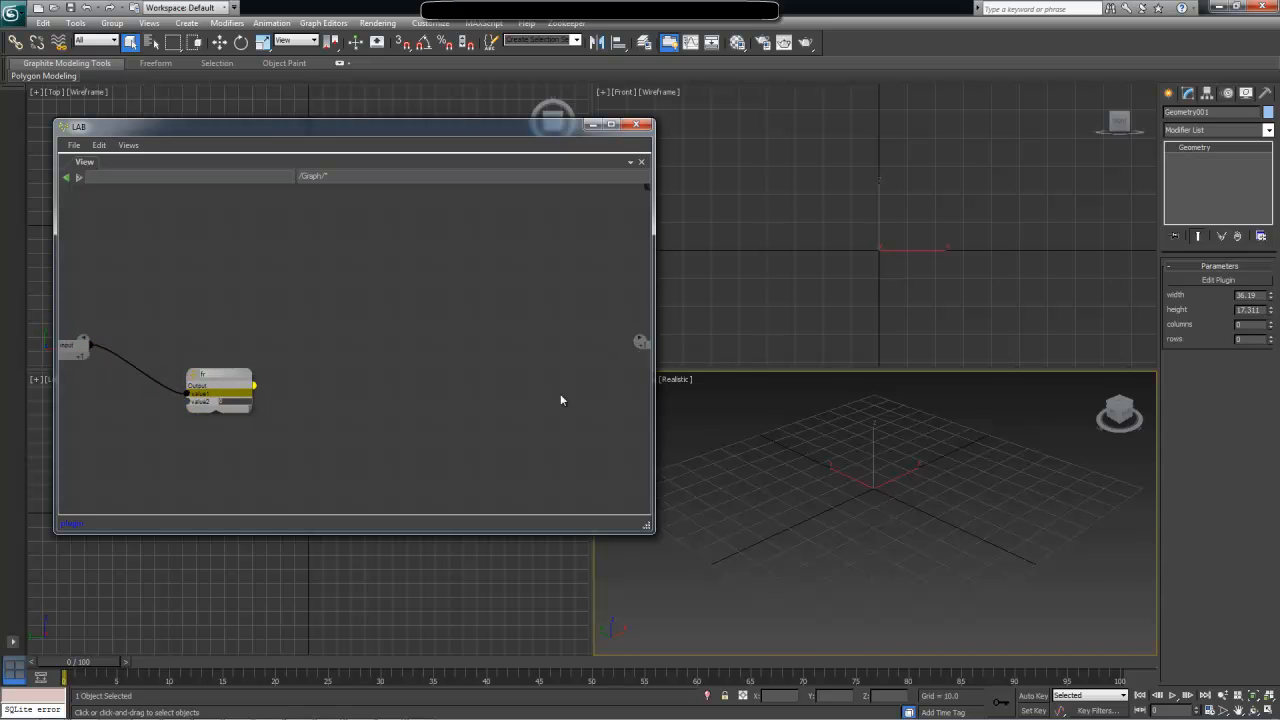
double_click(64, 346)
text(i)
click(147, 324)
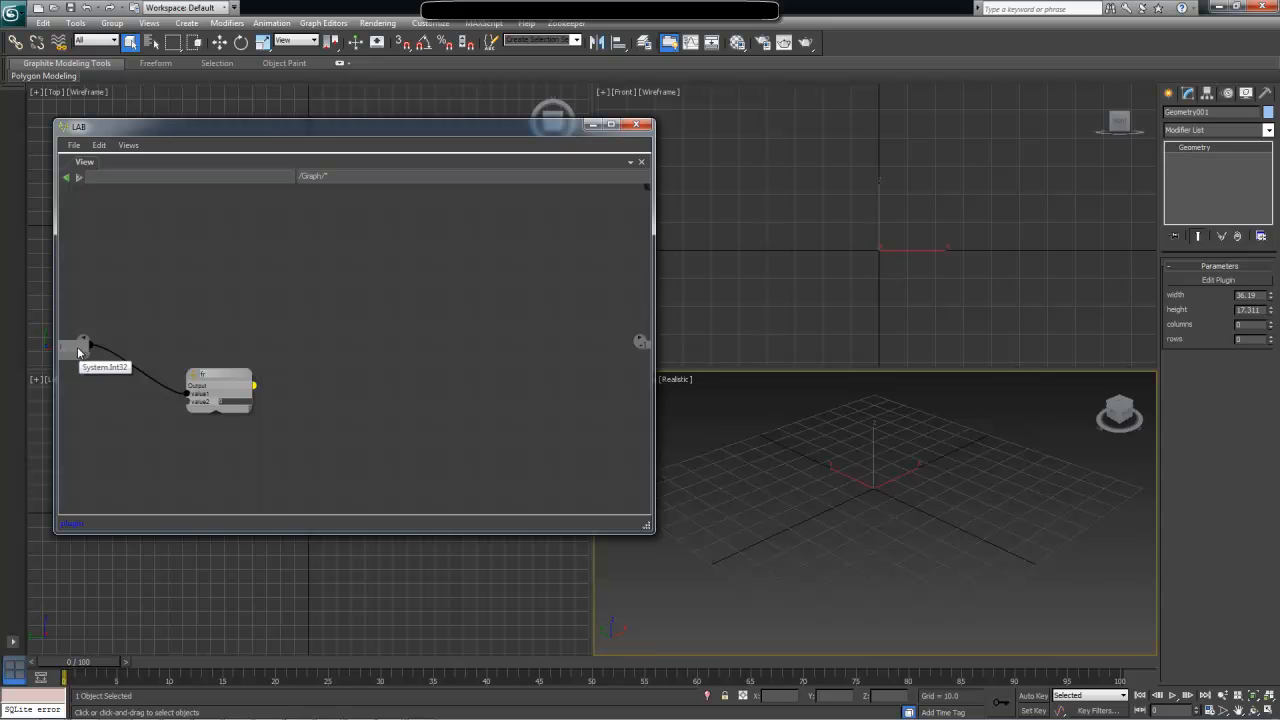
Connect a second graph input to fr's value2 and name that input M, as in the sketch's formula
drag(236, 376, 203, 369)
drag(88, 350, 168, 392)
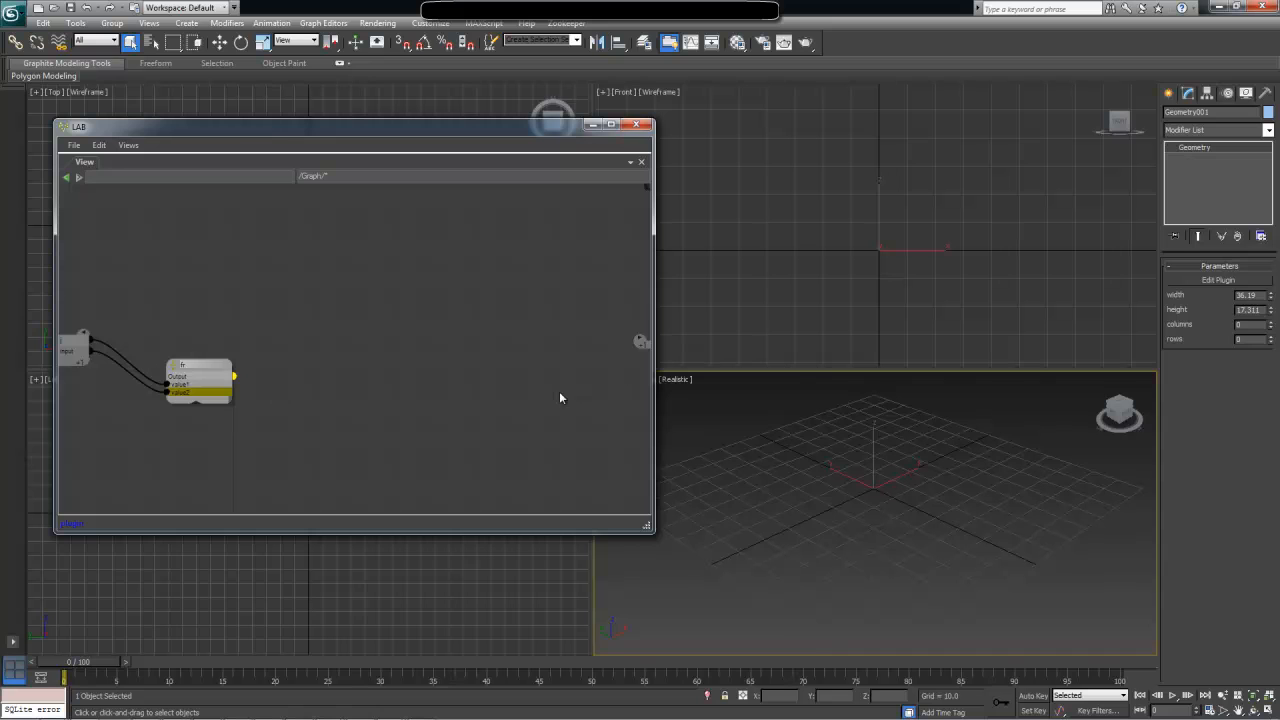
key(alt+Tab)
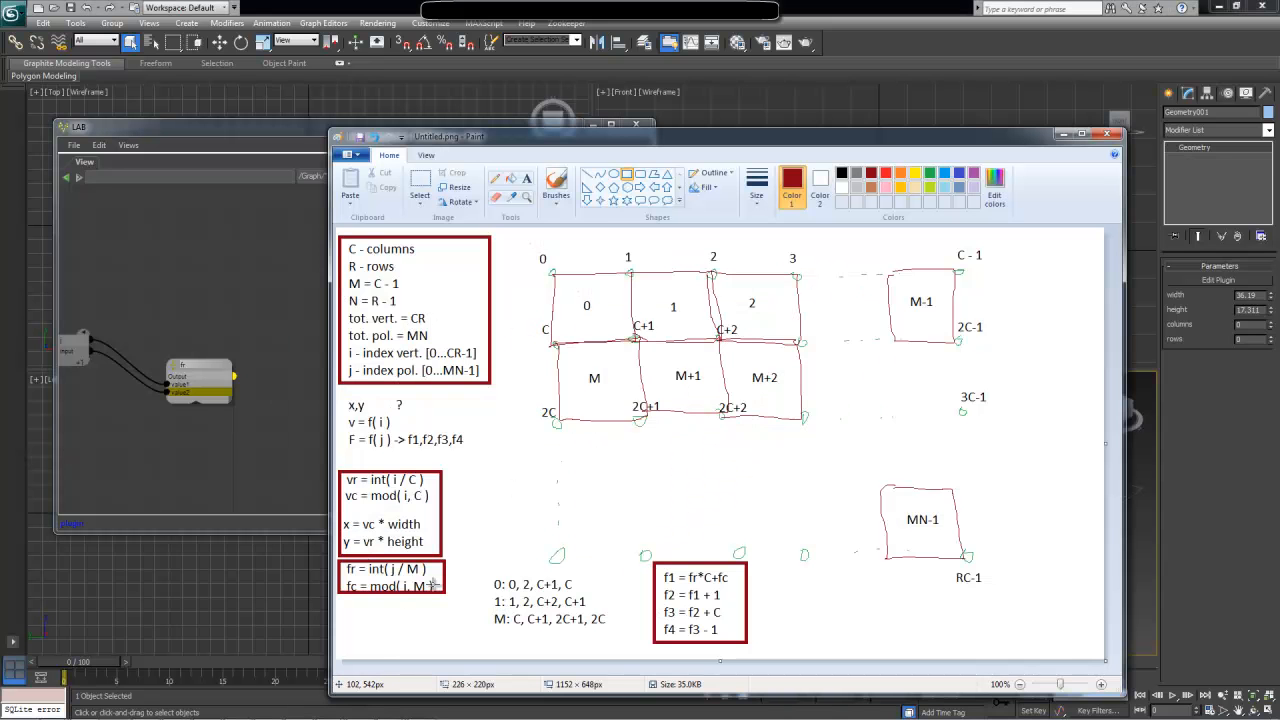
click(73, 350)
double_click(73, 352)
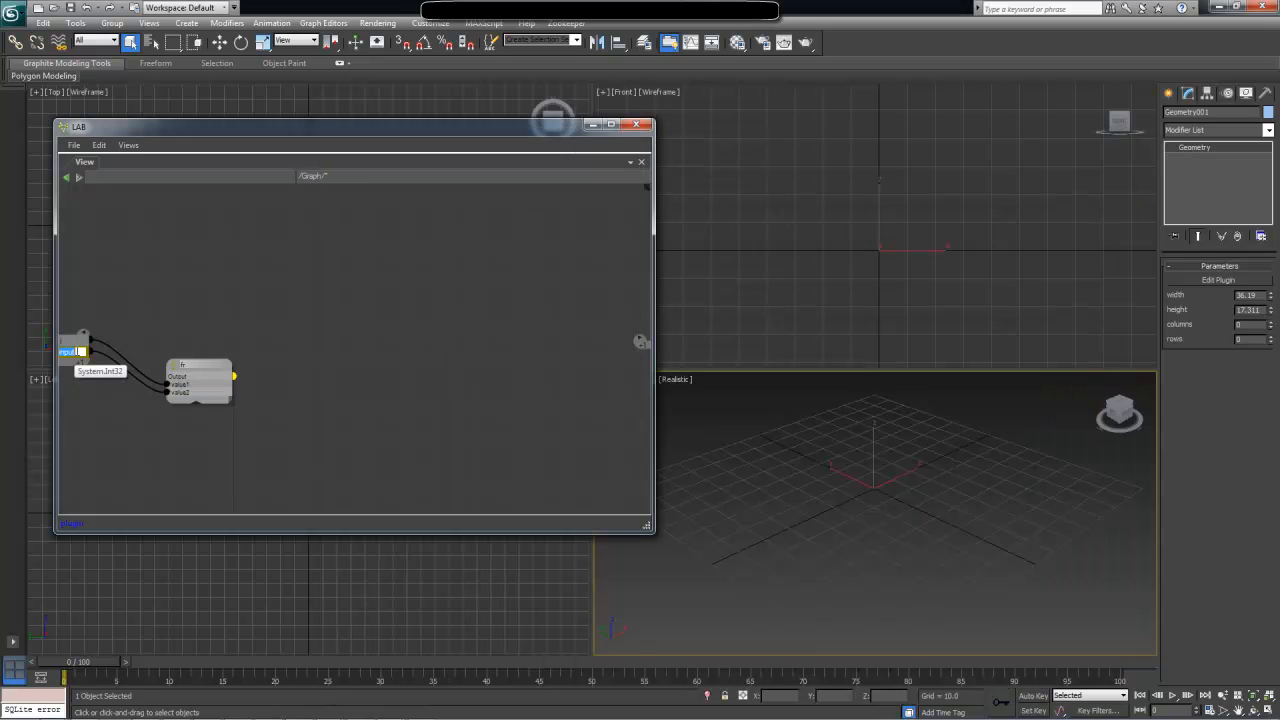
text(M)
Add a Modulo operator node above the fr node
click(187, 321)
key(Tab)
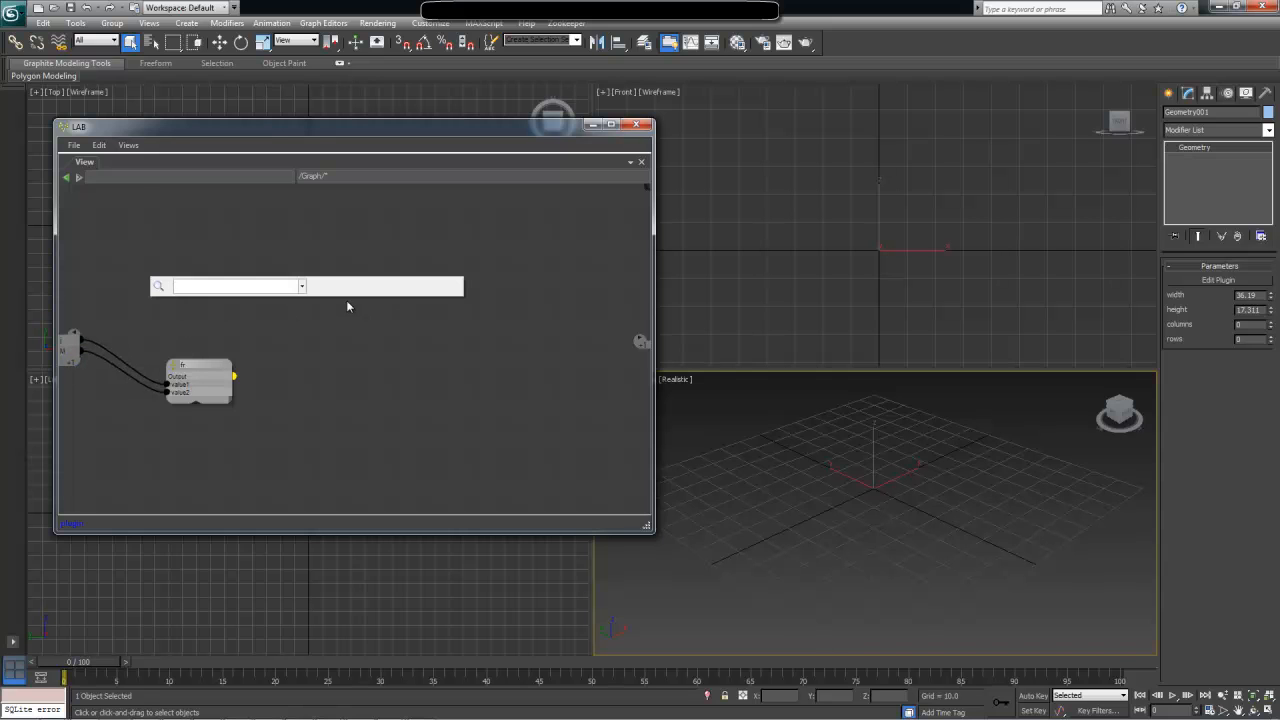
text(modul)
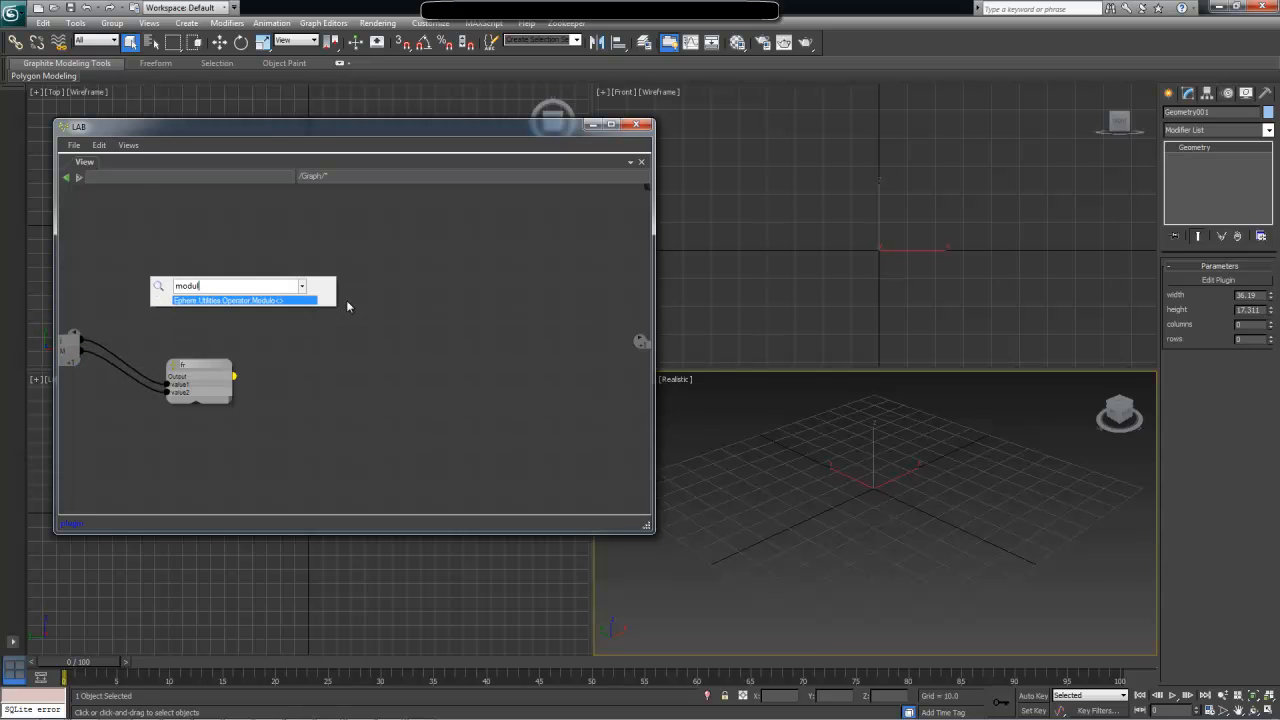
click(295, 301)
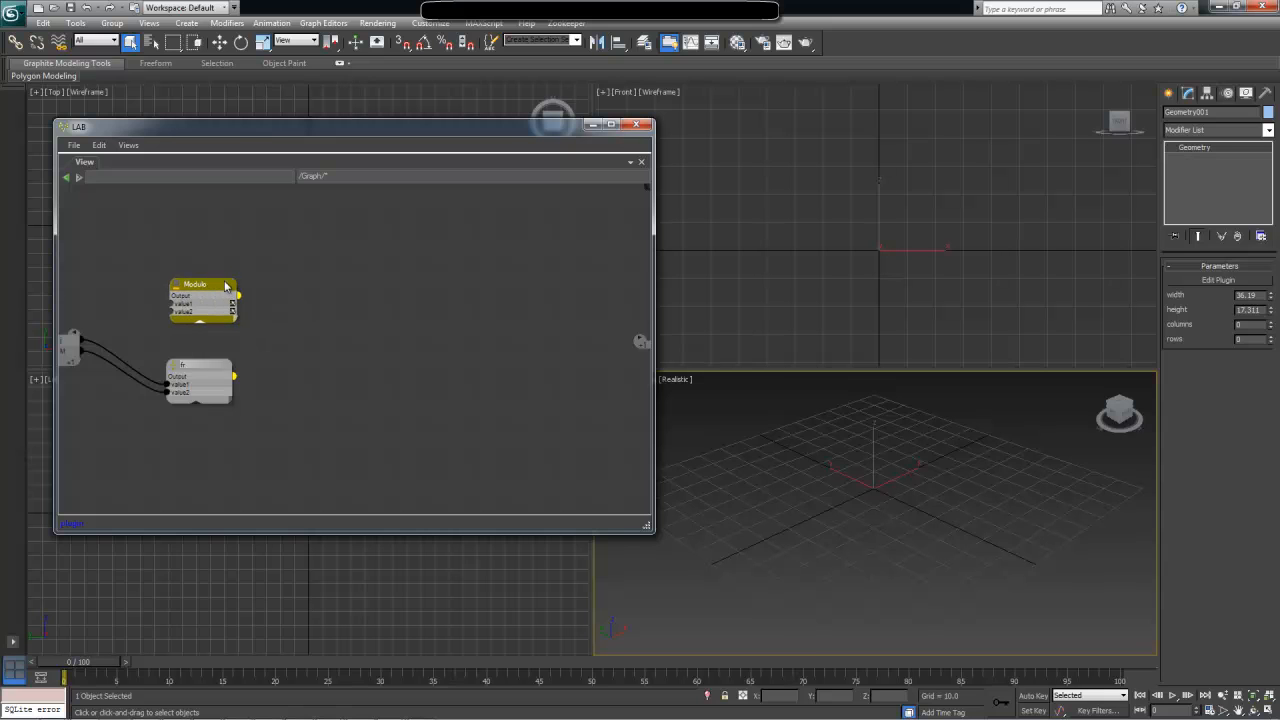
drag(225, 286, 223, 290)
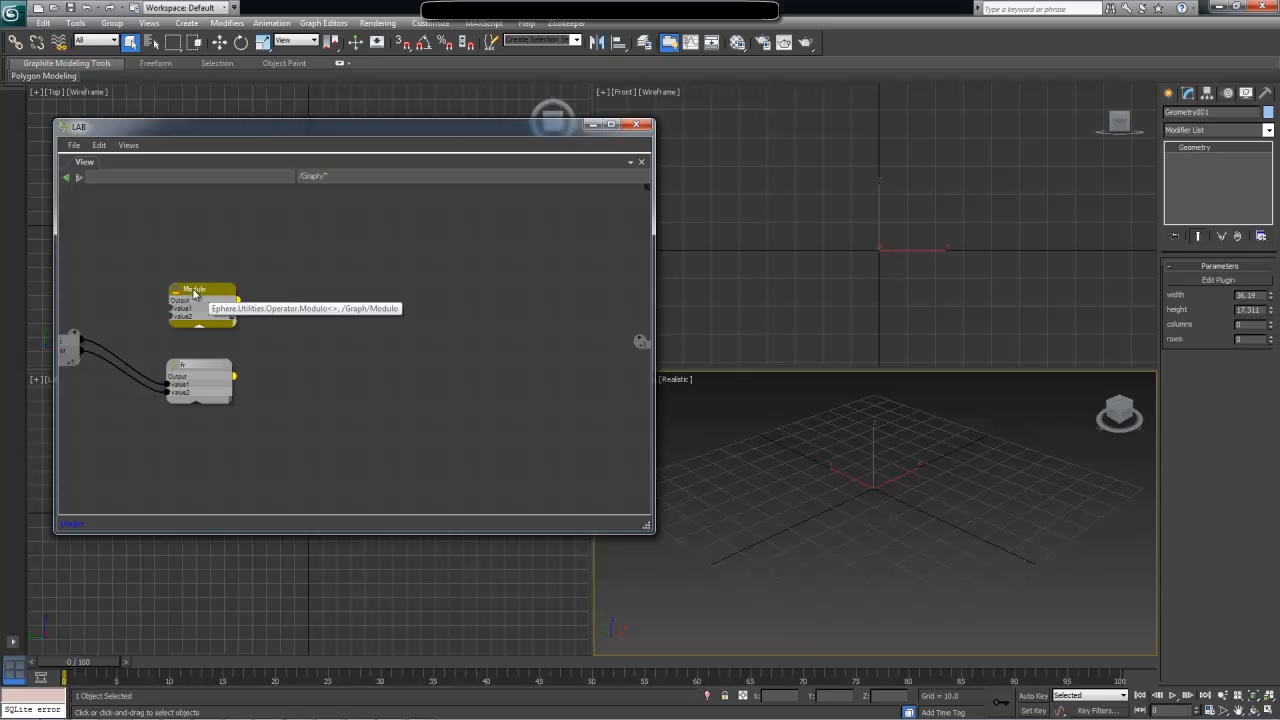
Connect inputs i and M to Modulo's value1 and value2, rename the node fc and arrange it just above fr
drag(69, 343, 182, 313)
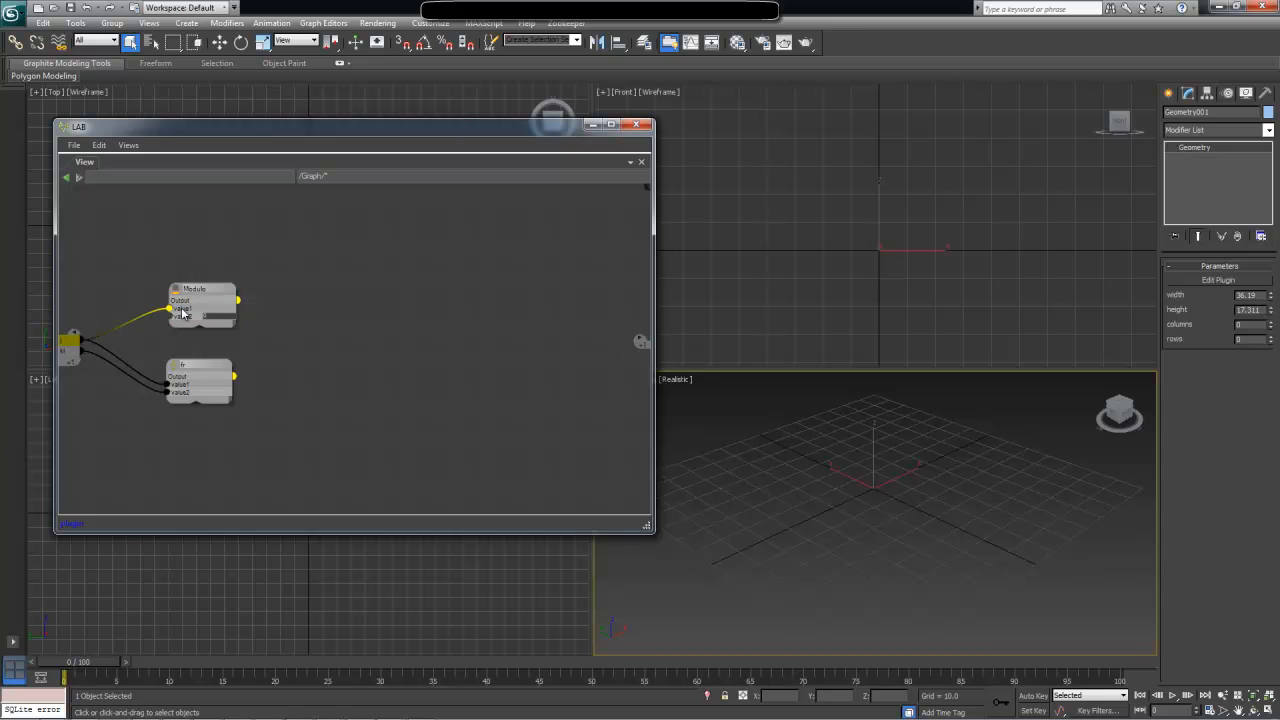
drag(67, 356, 105, 281)
click(209, 291)
click(196, 290)
text(fc)
click(224, 265)
drag(215, 299, 209, 294)
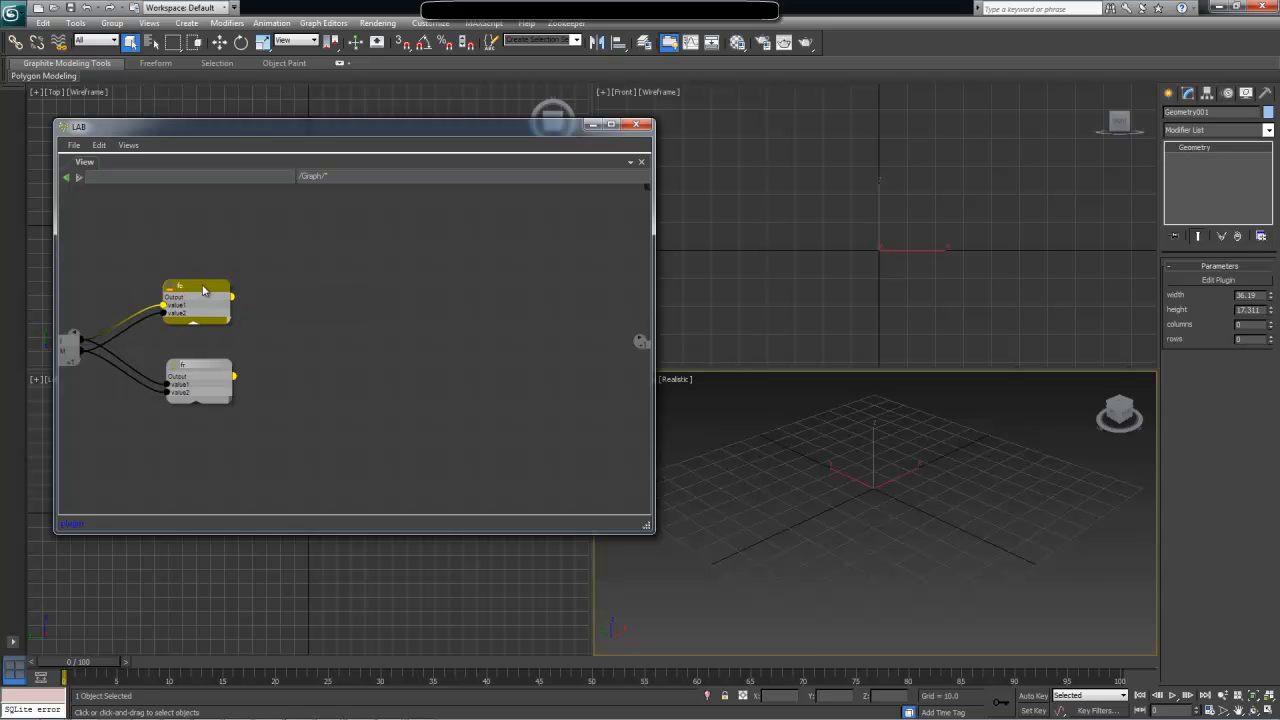
drag(214, 366, 198, 337)
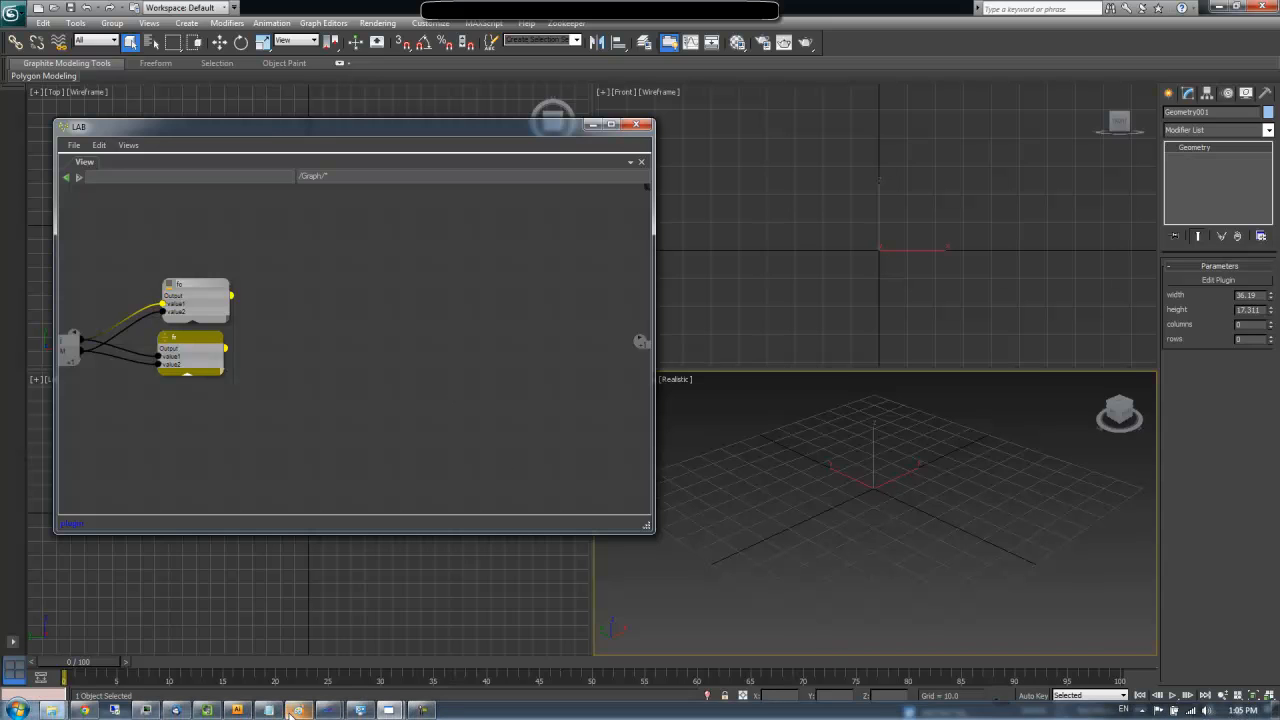
Check the f1 formula in the Paint sketch and add a Multiply node beyond the fr node
click(297, 710)
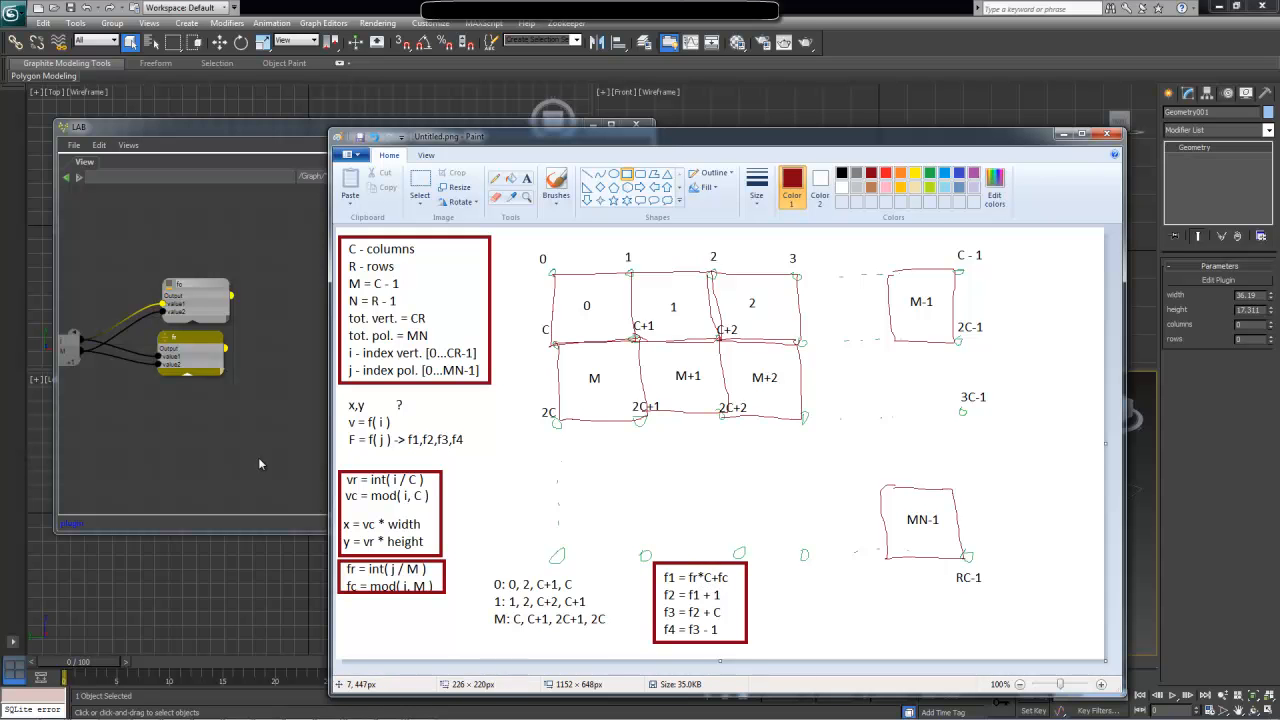
click(283, 393)
key(Tab)
text(mul)
key(Down)
key(Down)
key(Return)
drag(361, 404, 353, 344)
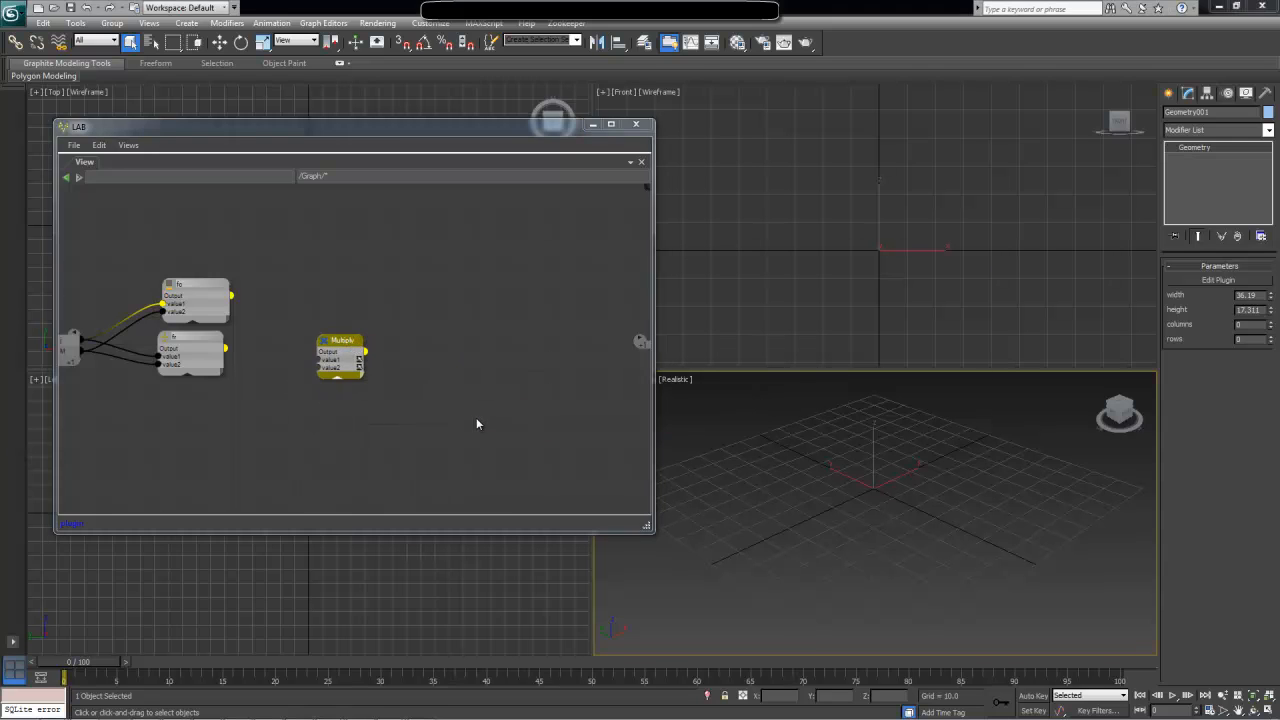
Connect the fr output to Multiply's value1 and a new graph input named C to its value2
key(alt+Tab)
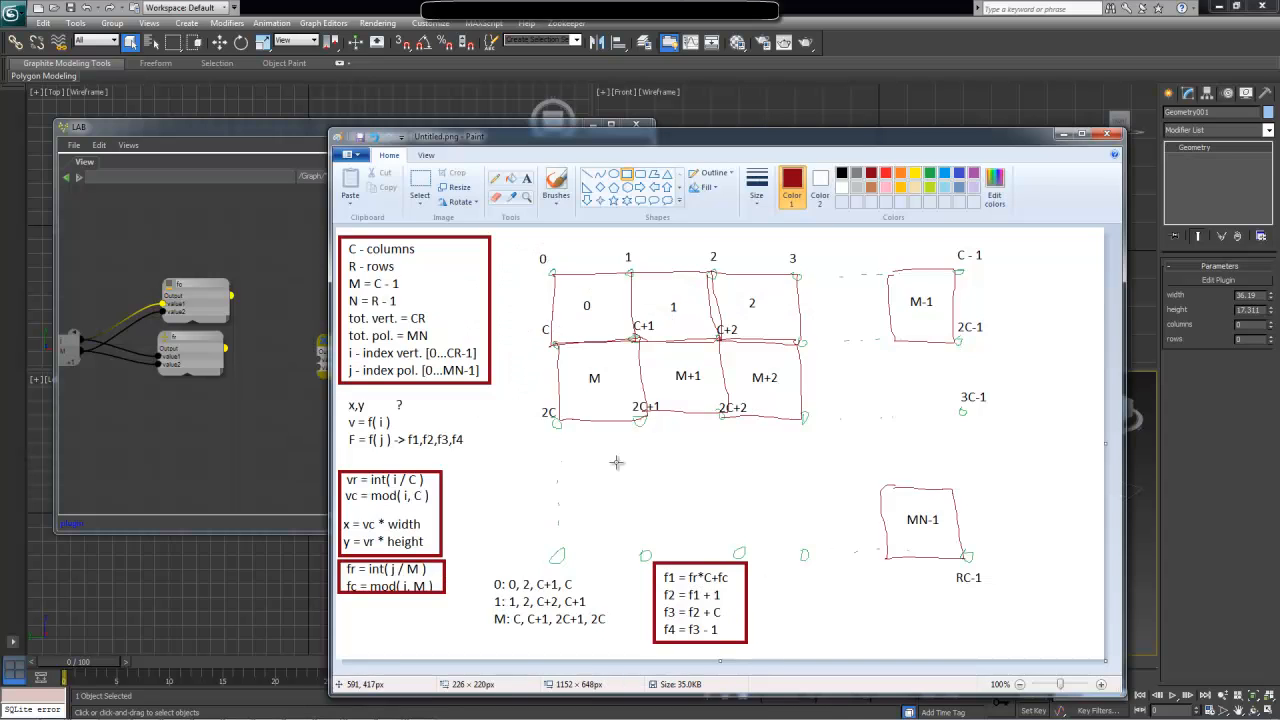
click(276, 338)
drag(225, 348, 307, 350)
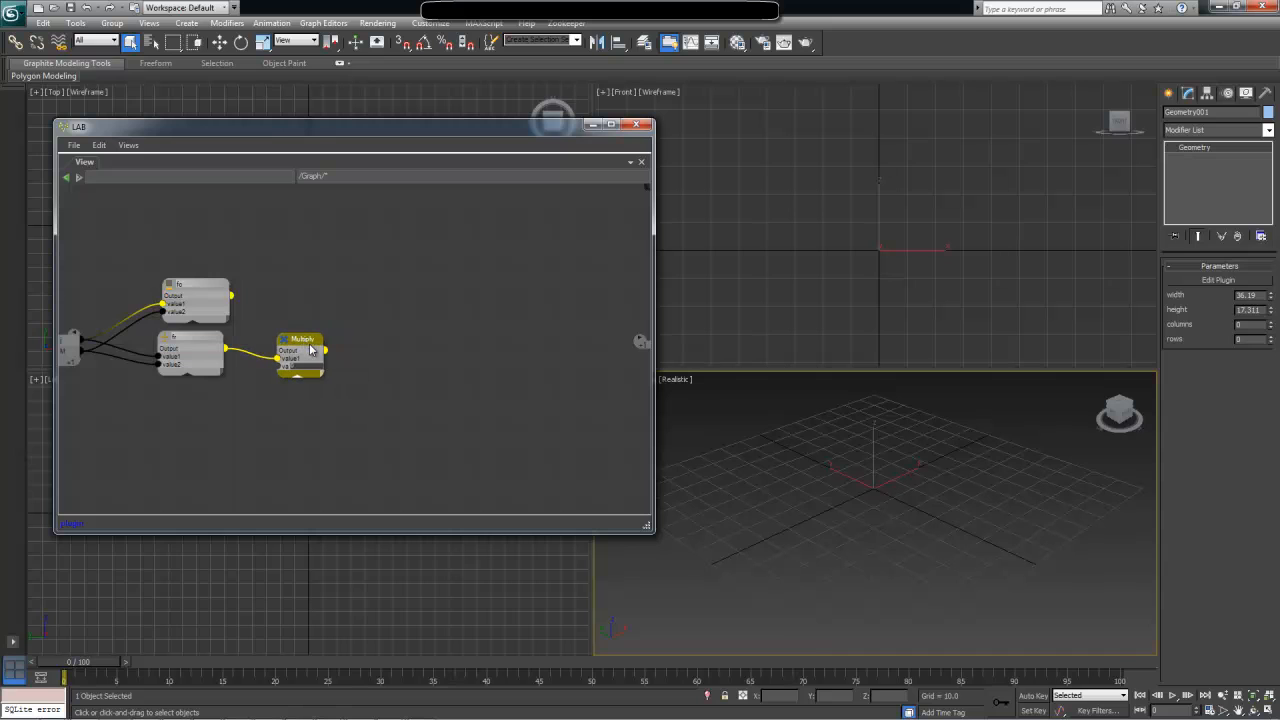
drag(73, 364, 287, 368)
double_click(76, 359)
click(270, 423)
drag(310, 344, 293, 359)
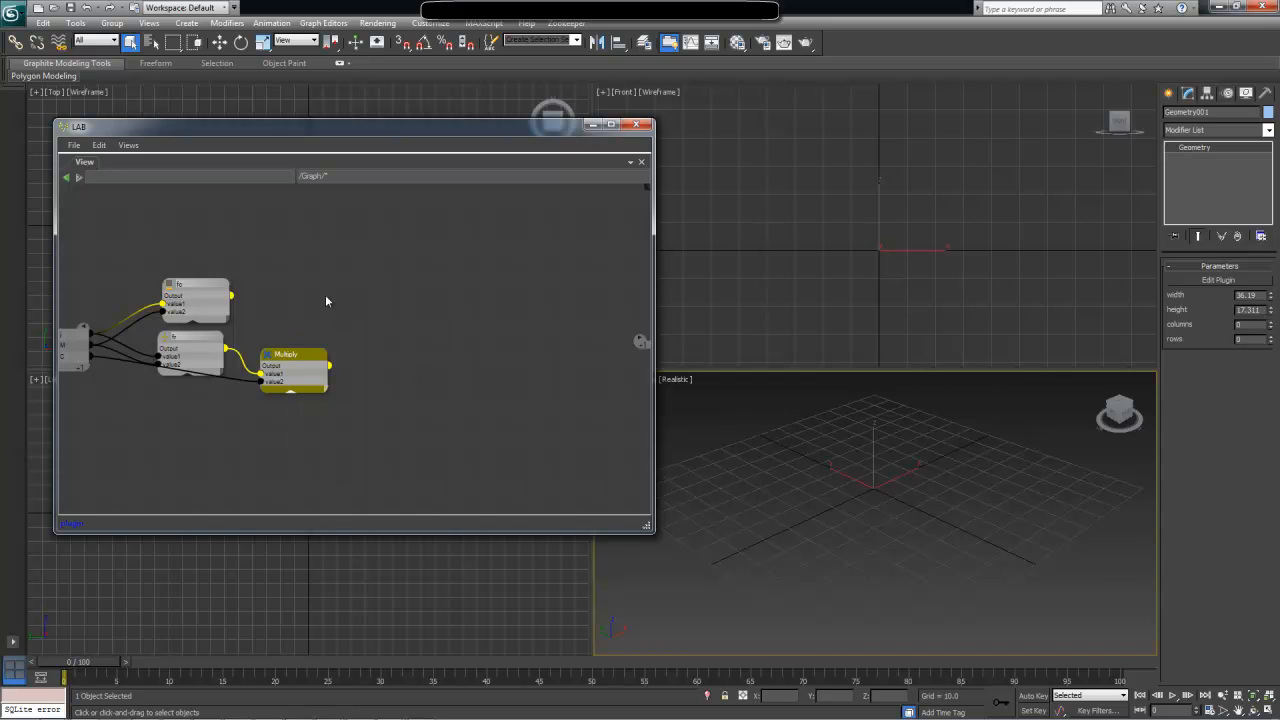
Insert an Add node and connect the Multiply output to its value1 and the fc output to its value2
key(Tab)
text(add)
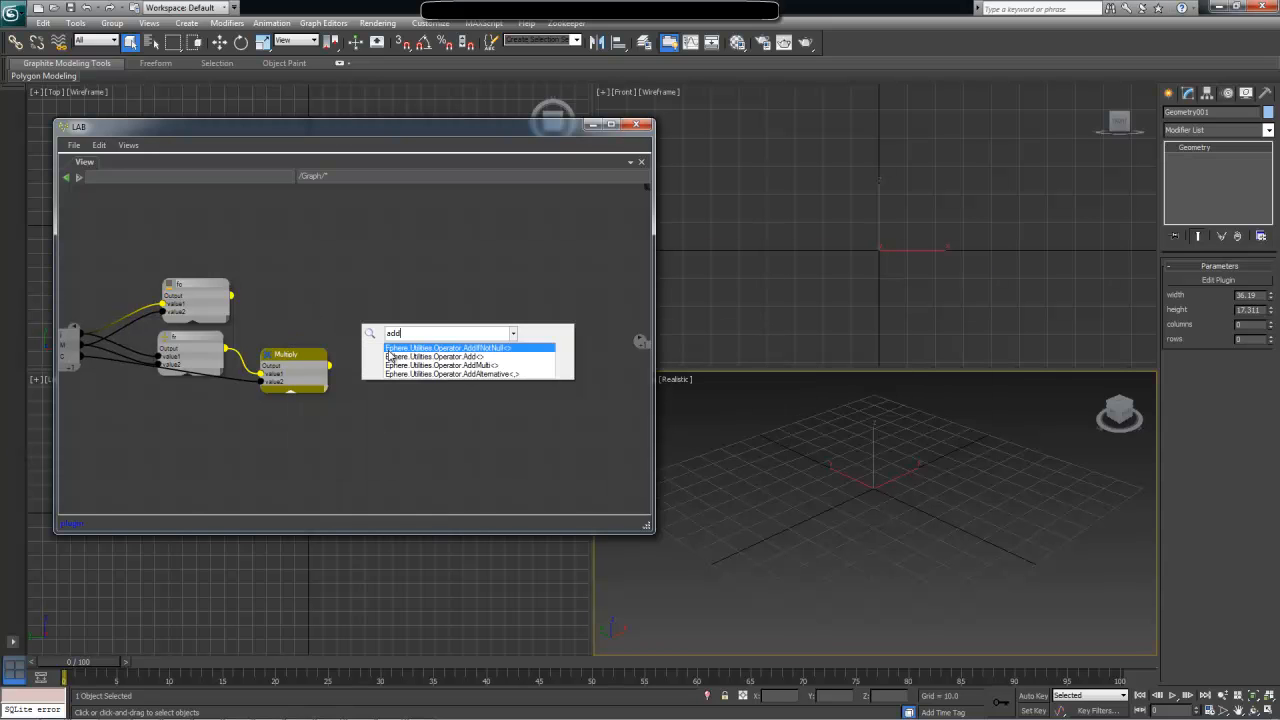
key(Down)
key(Return)
drag(300, 366, 404, 377)
drag(206, 296, 436, 396)
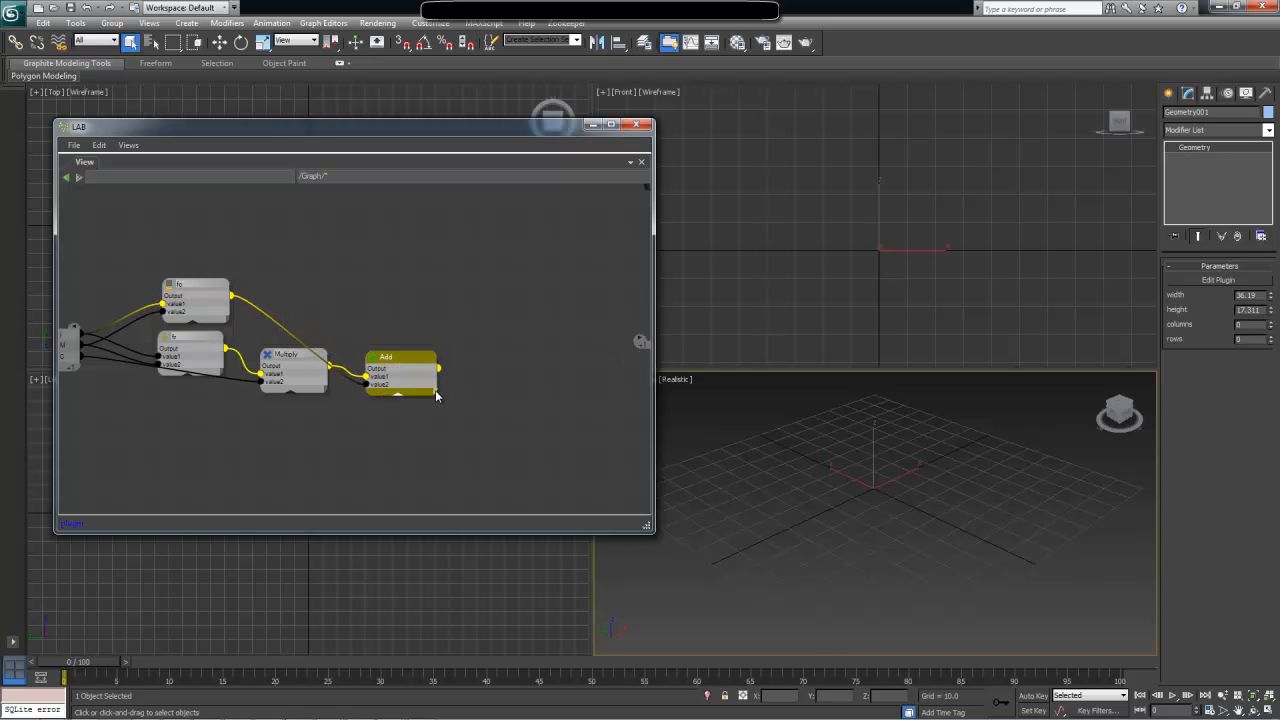
Rename the Add node f1, move it up level with fc, and bring back the Paint sketch to check the formulas
double_click(397, 357)
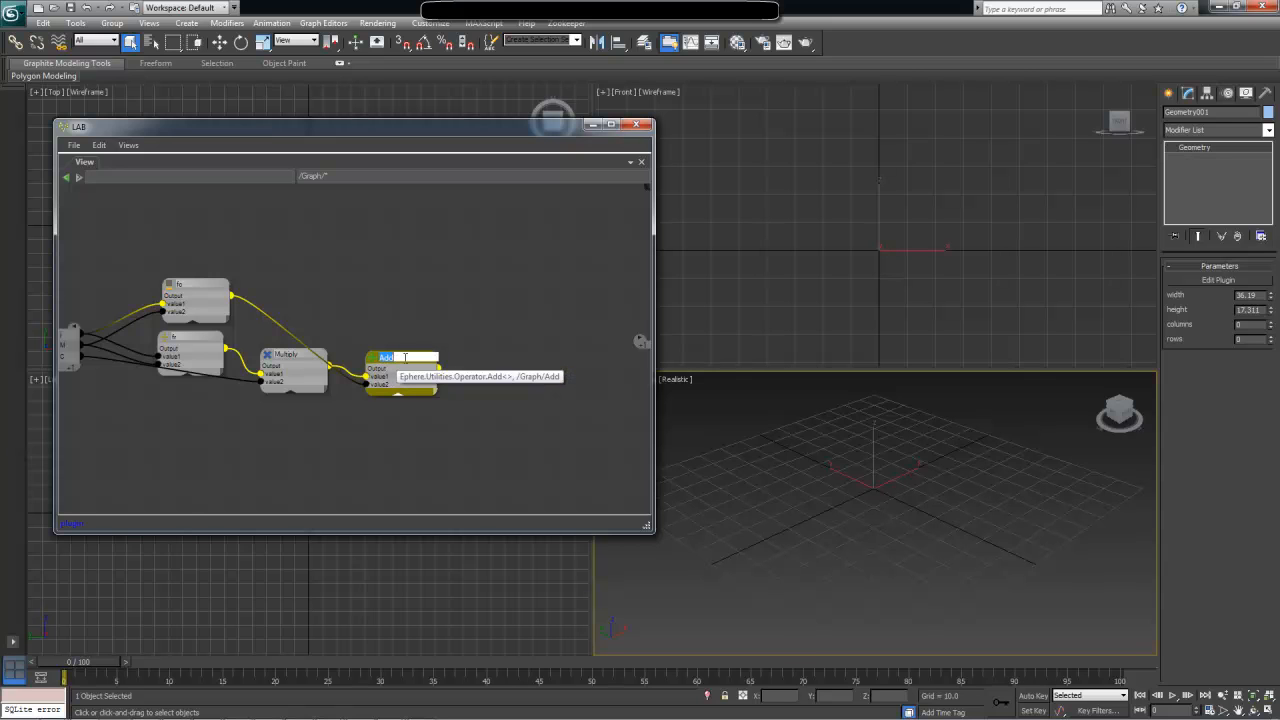
text(f1)
key(Return)
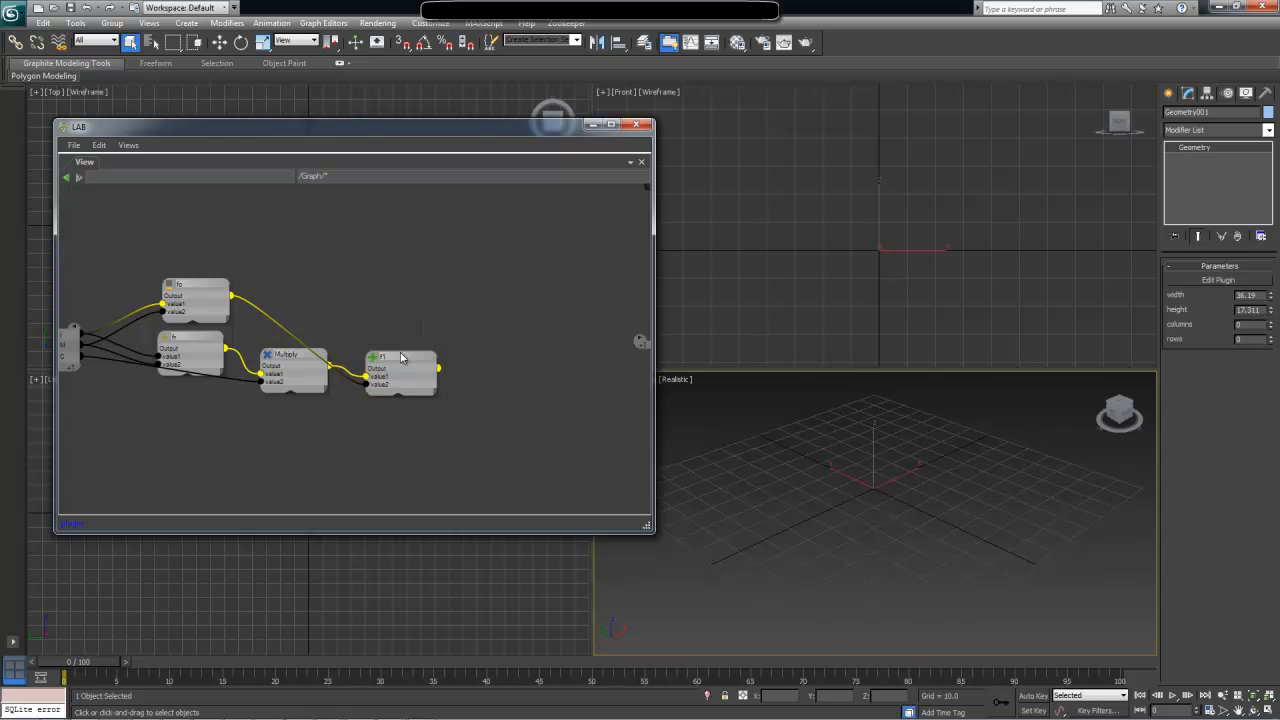
drag(398, 357, 390, 289)
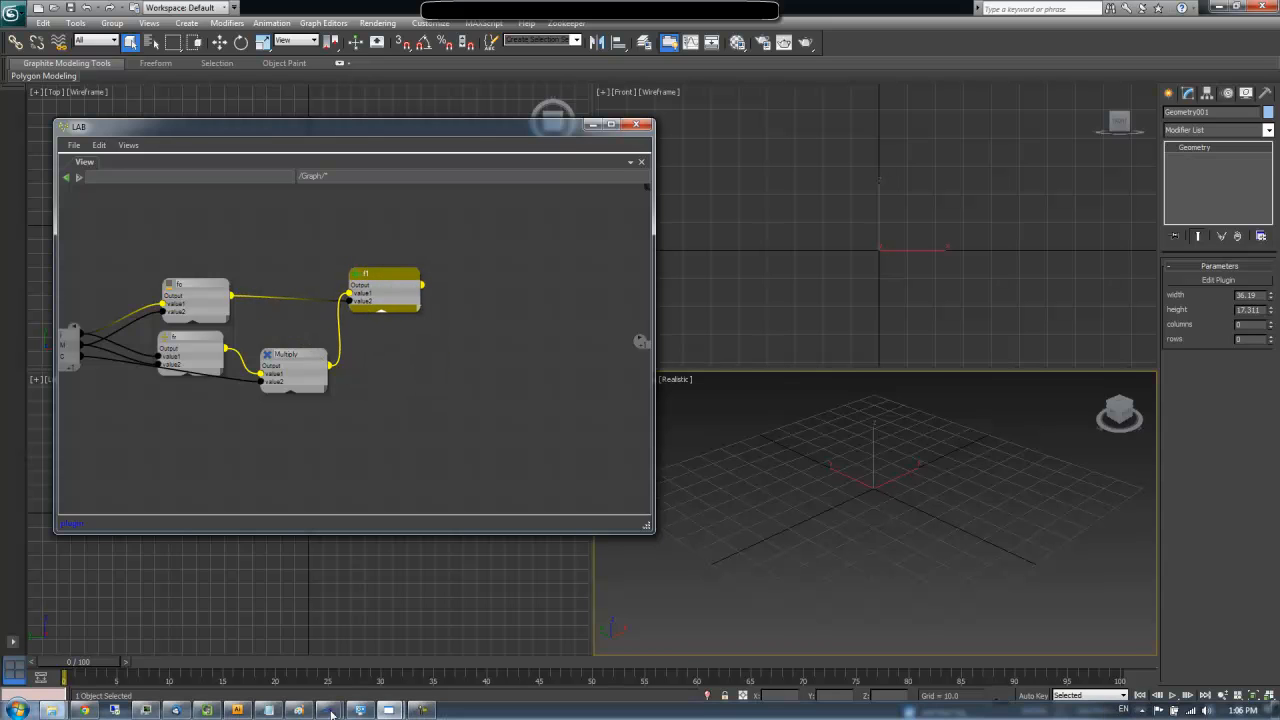
click(299, 710)
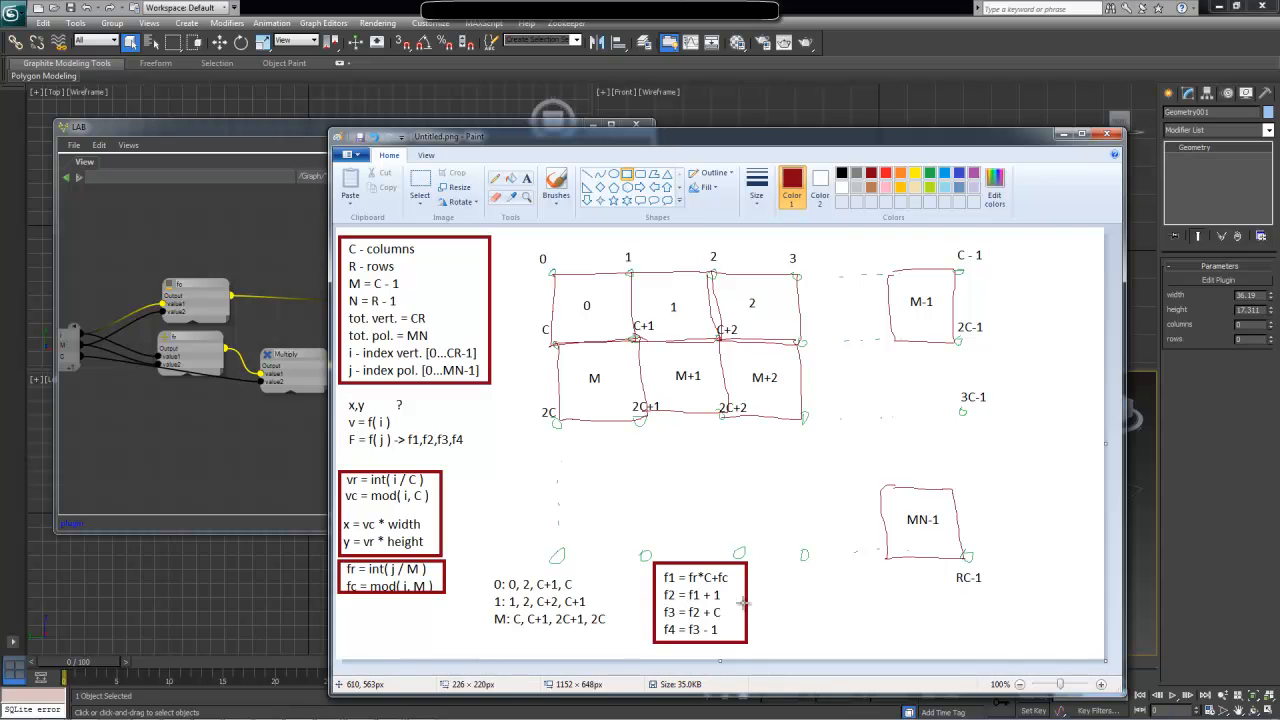
Move f1 up, insert an Add node below it, and connect the f1 output to the new node's value1
click(243, 257)
drag(391, 278, 394, 252)
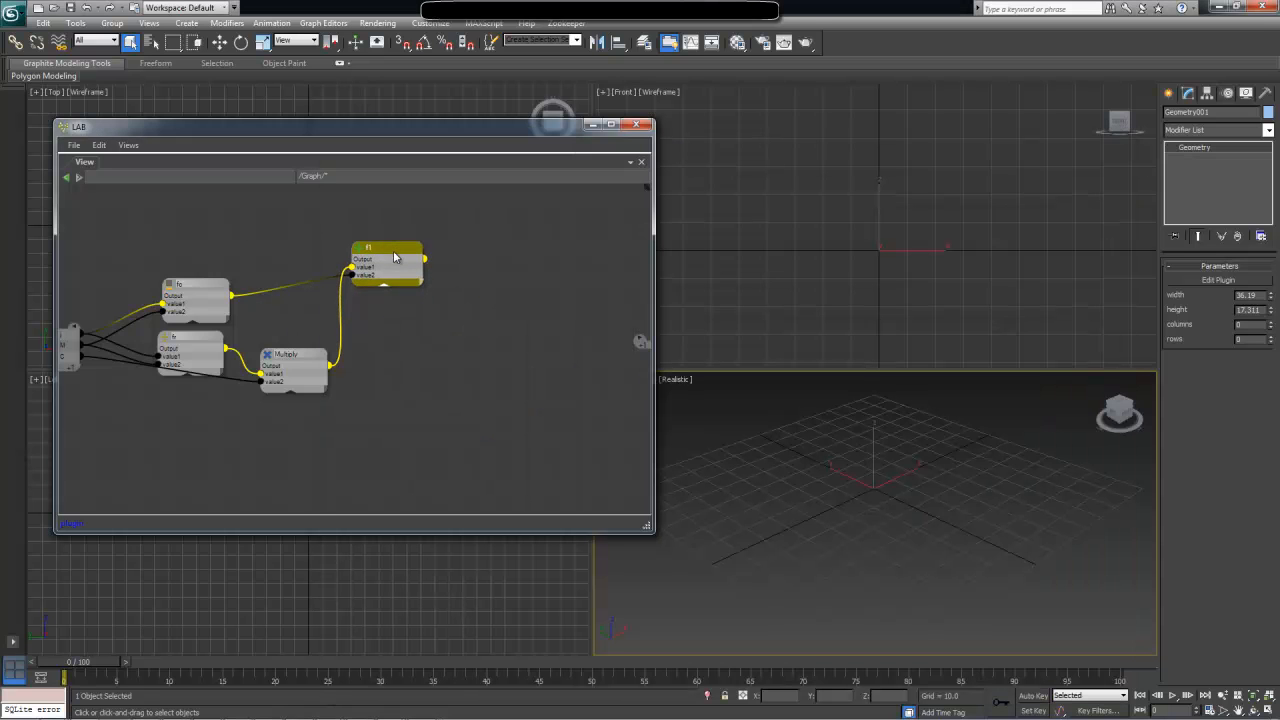
key(Tab)
text(add)
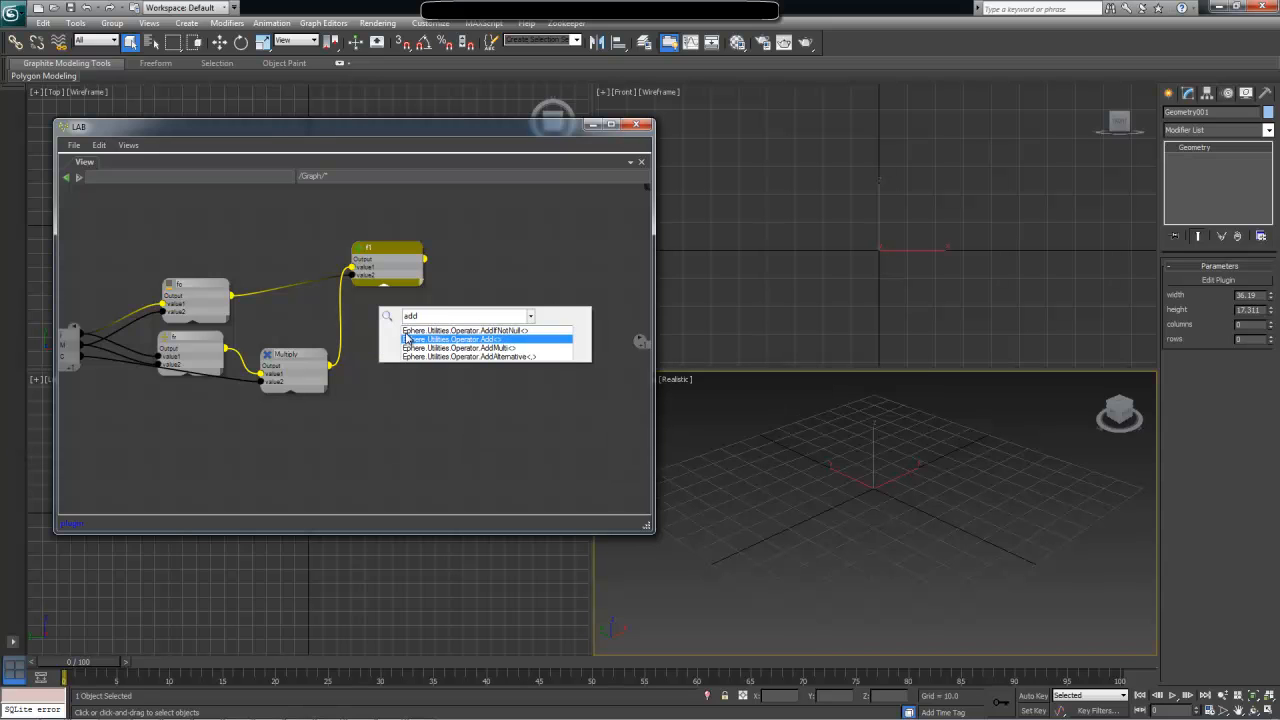
click(406, 338)
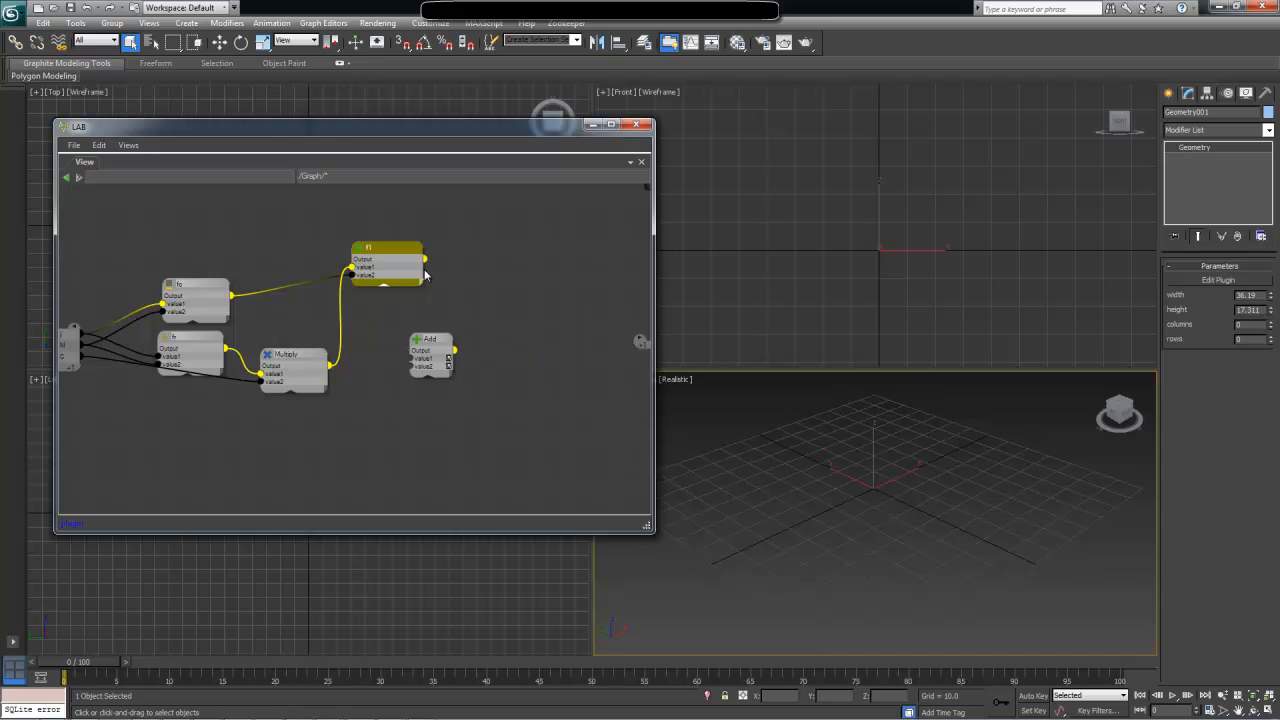
drag(400, 260, 440, 368)
drag(400, 265, 476, 372)
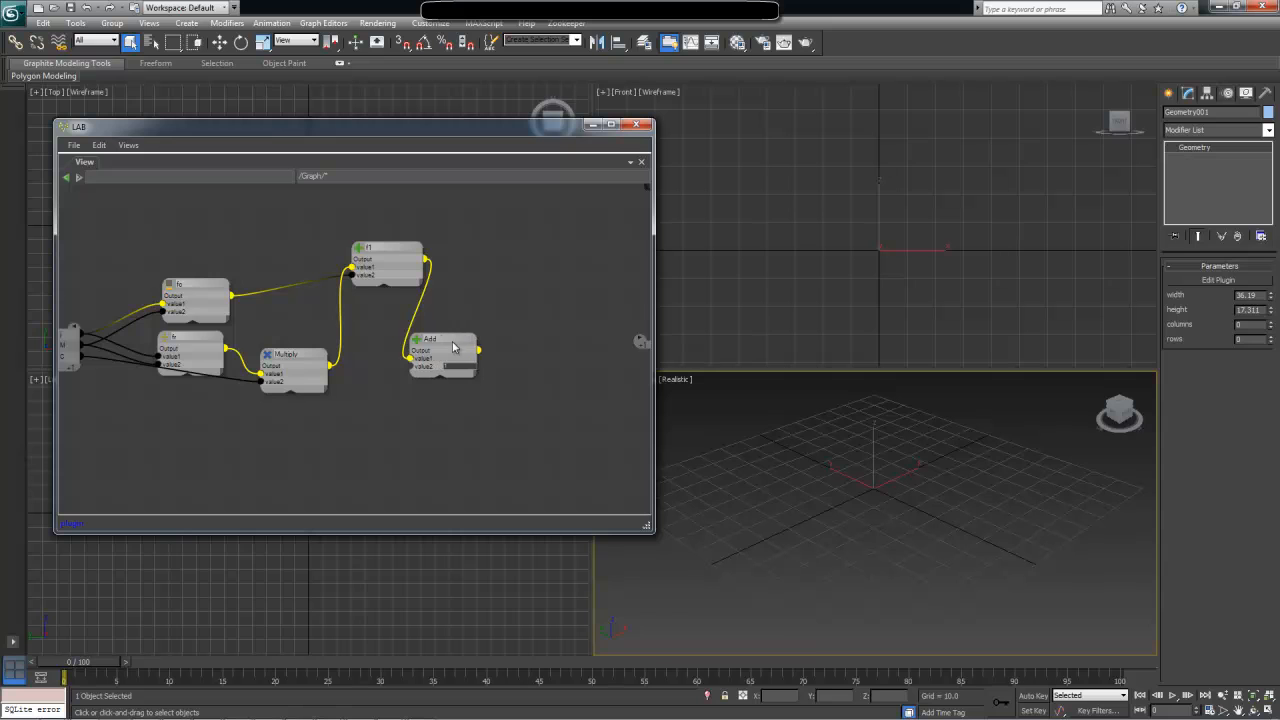
Rename the new Add node f2 and arrange it directly beneath f1, with Multiply moved up beside the fr node
click(437, 342)
double_click(432, 340)
click(528, 297)
drag(455, 340, 399, 311)
drag(293, 364, 282, 334)
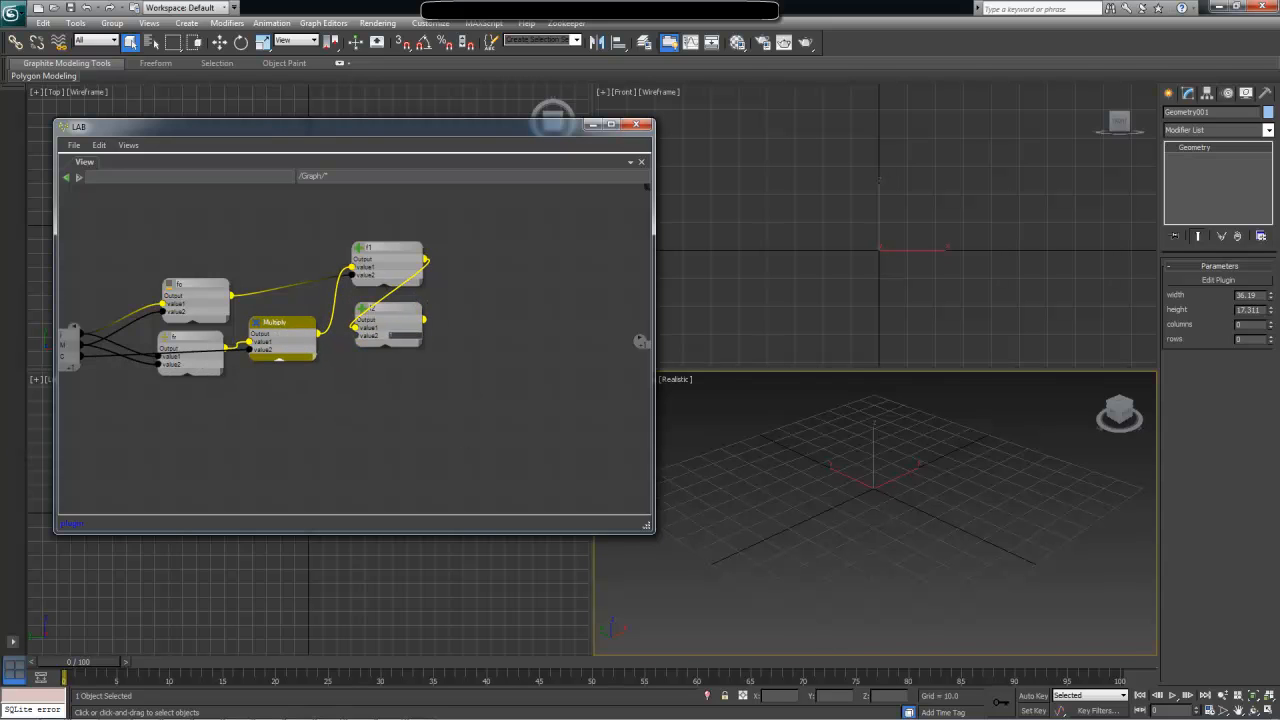
Check the f3 formula in the Paint sketch and place a copy of the f2 node below the original
click(358, 712)
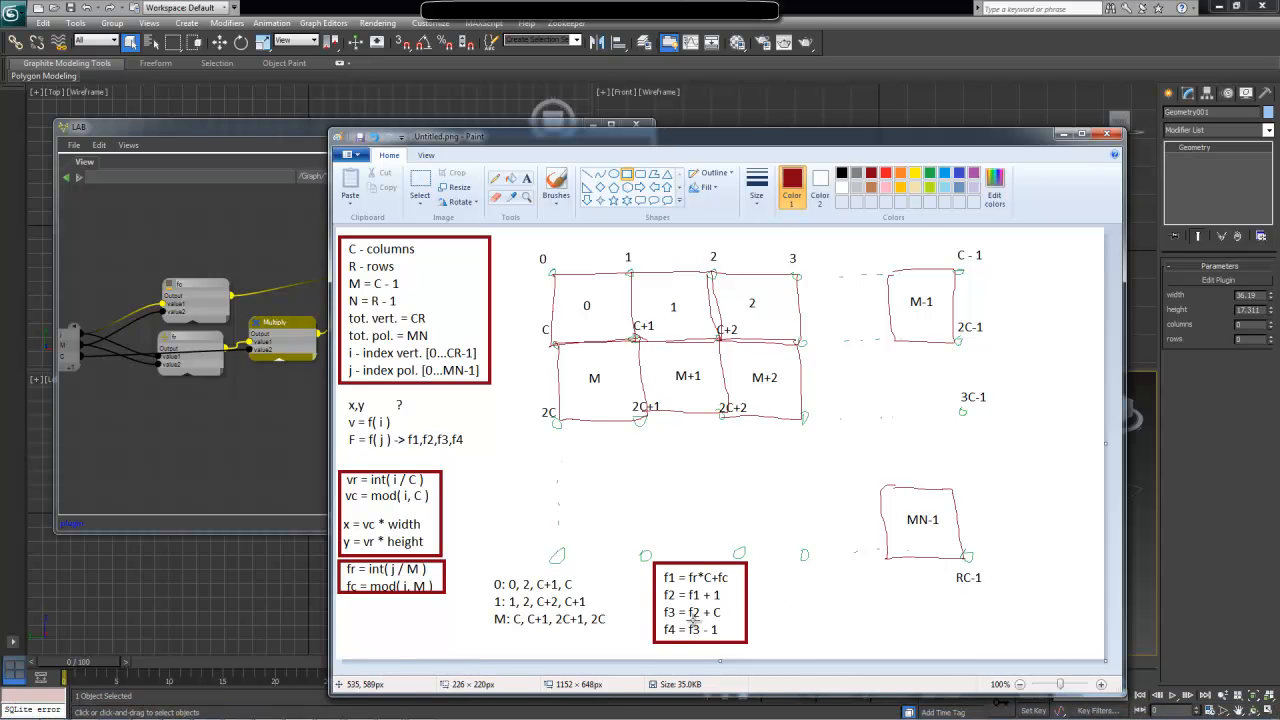
click(253, 422)
click(404, 312)
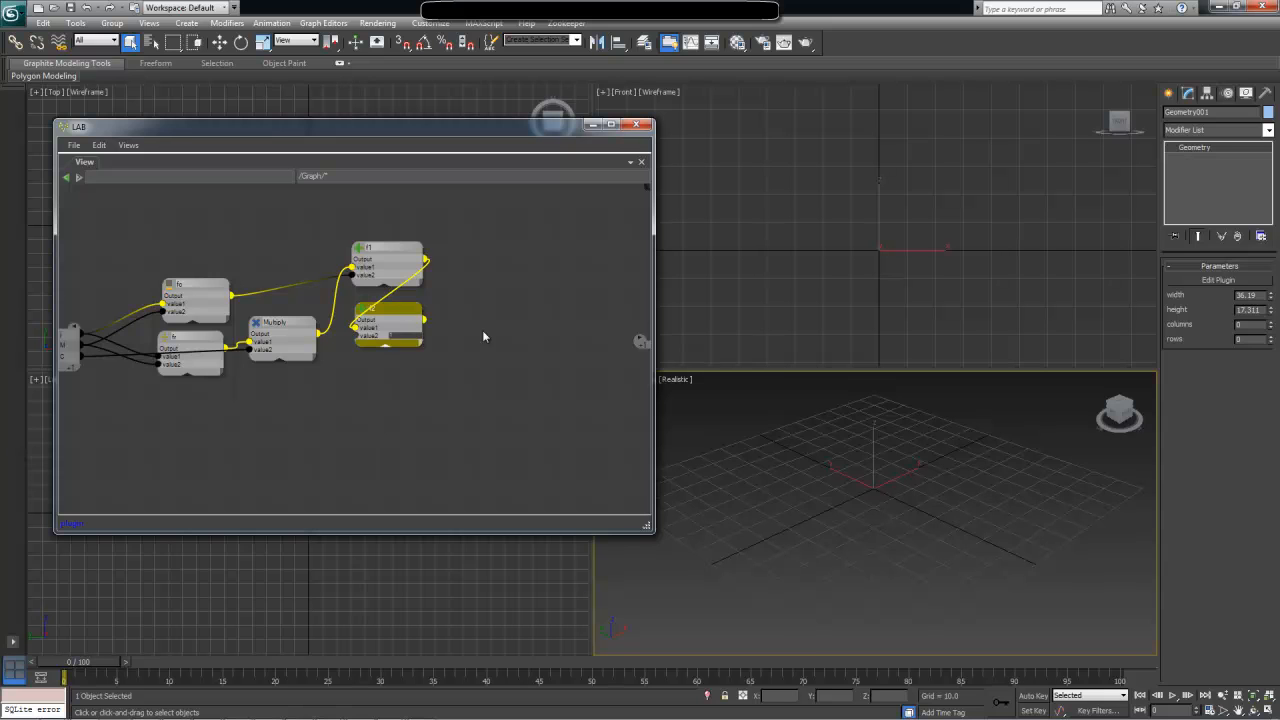
key(ctrl+c)
key(ctrl+v)
drag(421, 344, 405, 369)
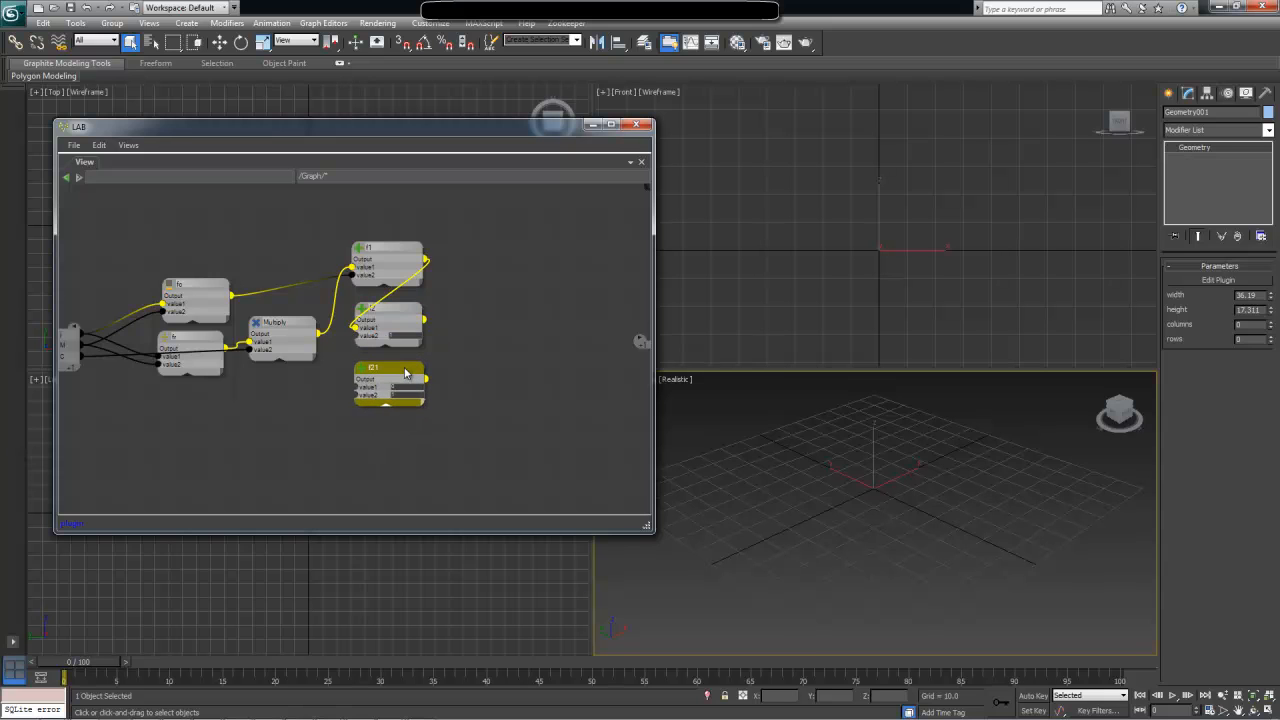
Rename the copied node f3 and connect the f2 output to its value1 and the graph input C to its value2
double_click(376, 371)
text(f3)
key(Return)
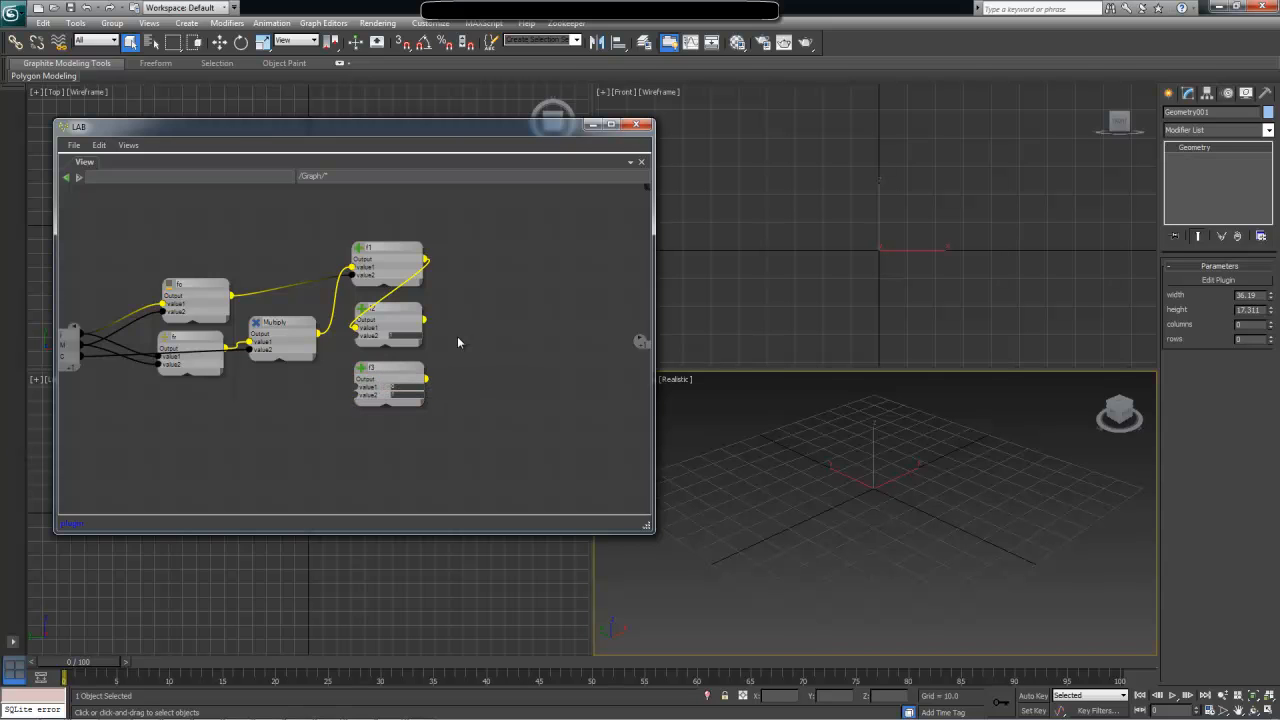
drag(426, 320, 369, 391)
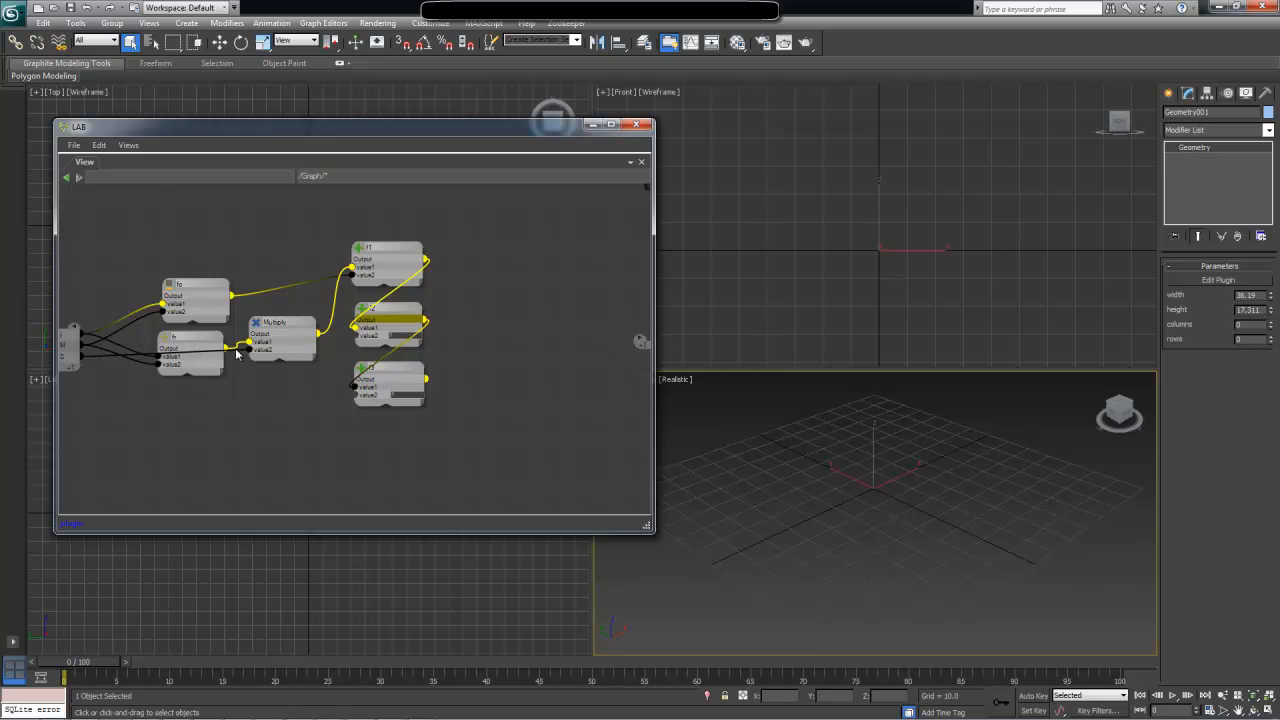
drag(75, 361, 372, 400)
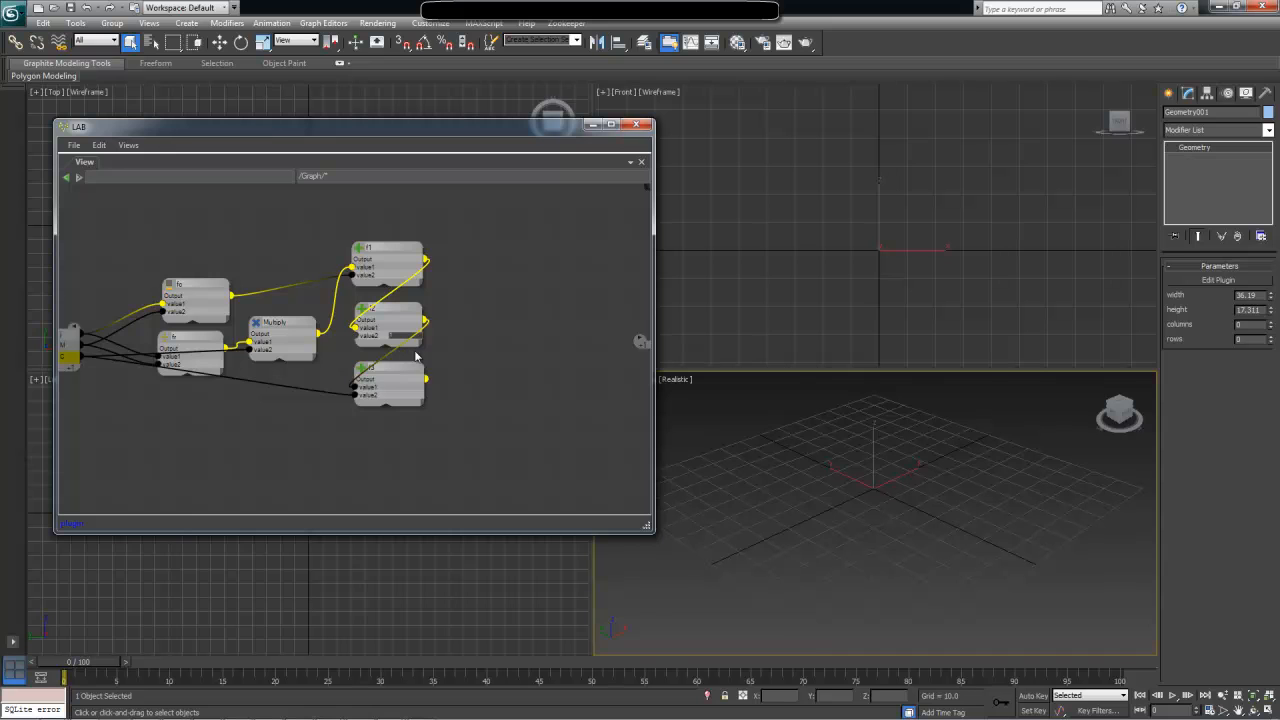
Check the f4 formula in the Paint sketch and insert a Subtract node directly below f3
key(alt+Tab)
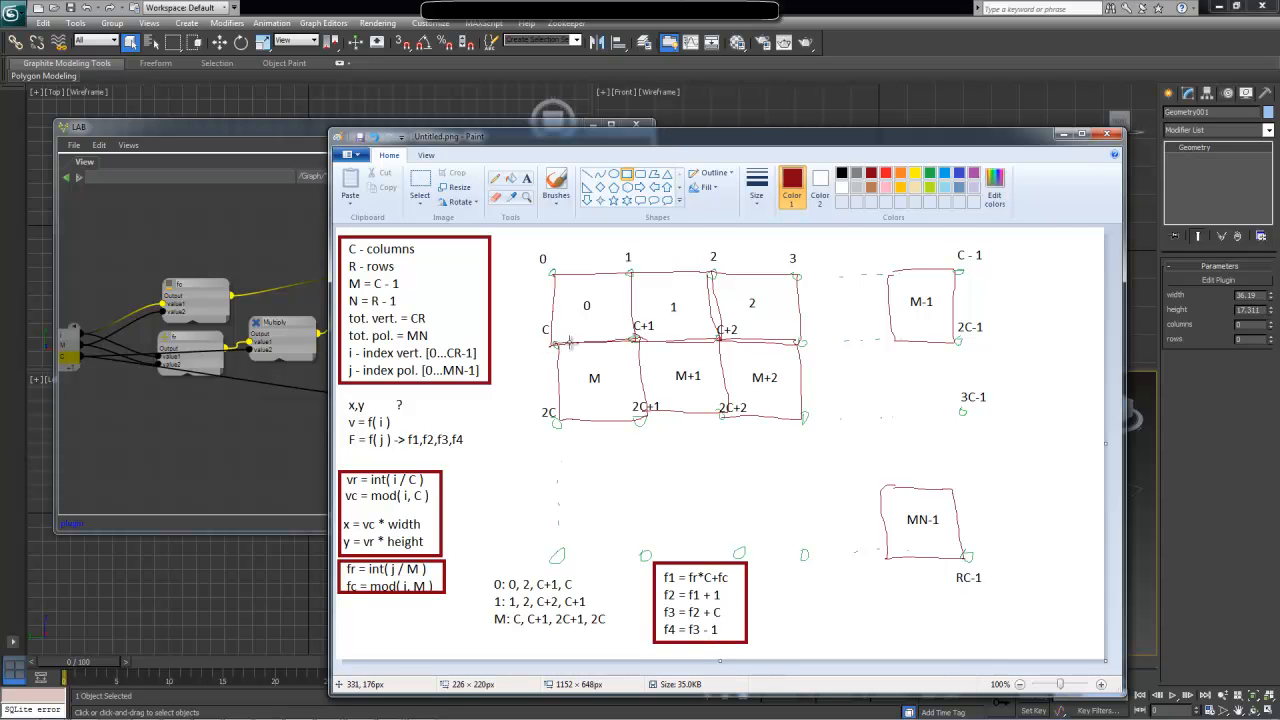
click(271, 481)
key(Tab)
text(subt)
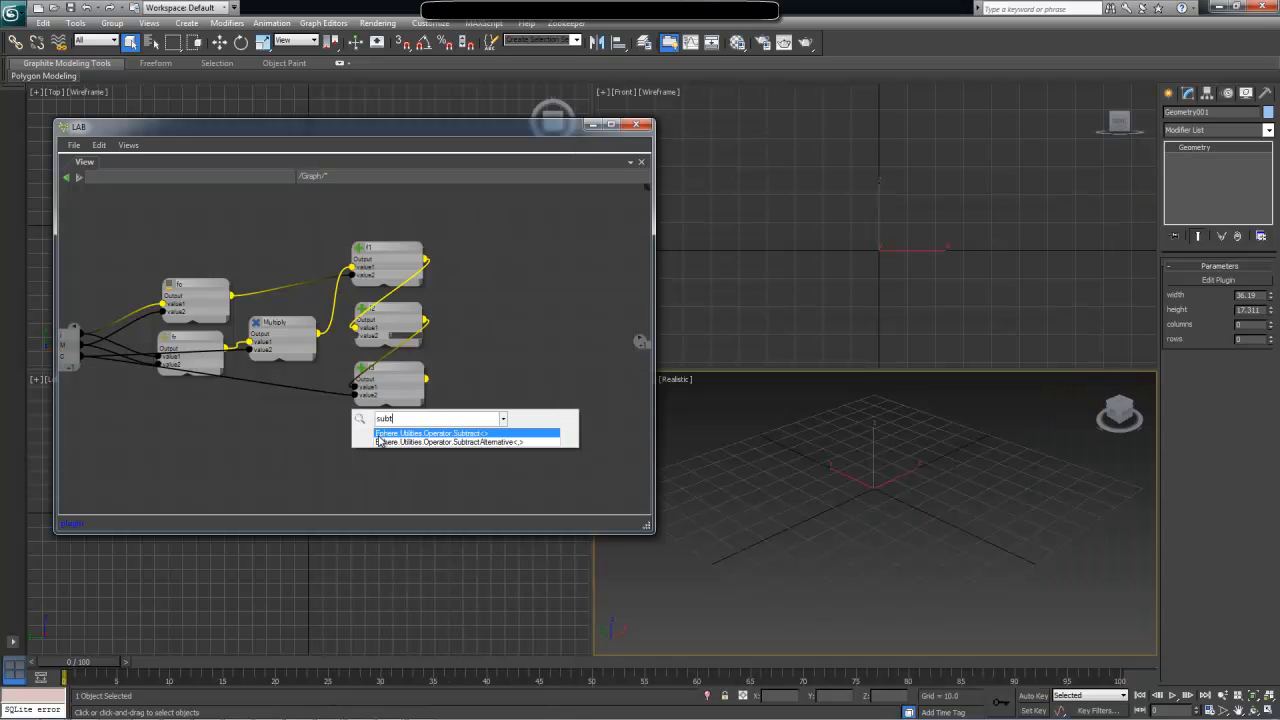
key(Return)
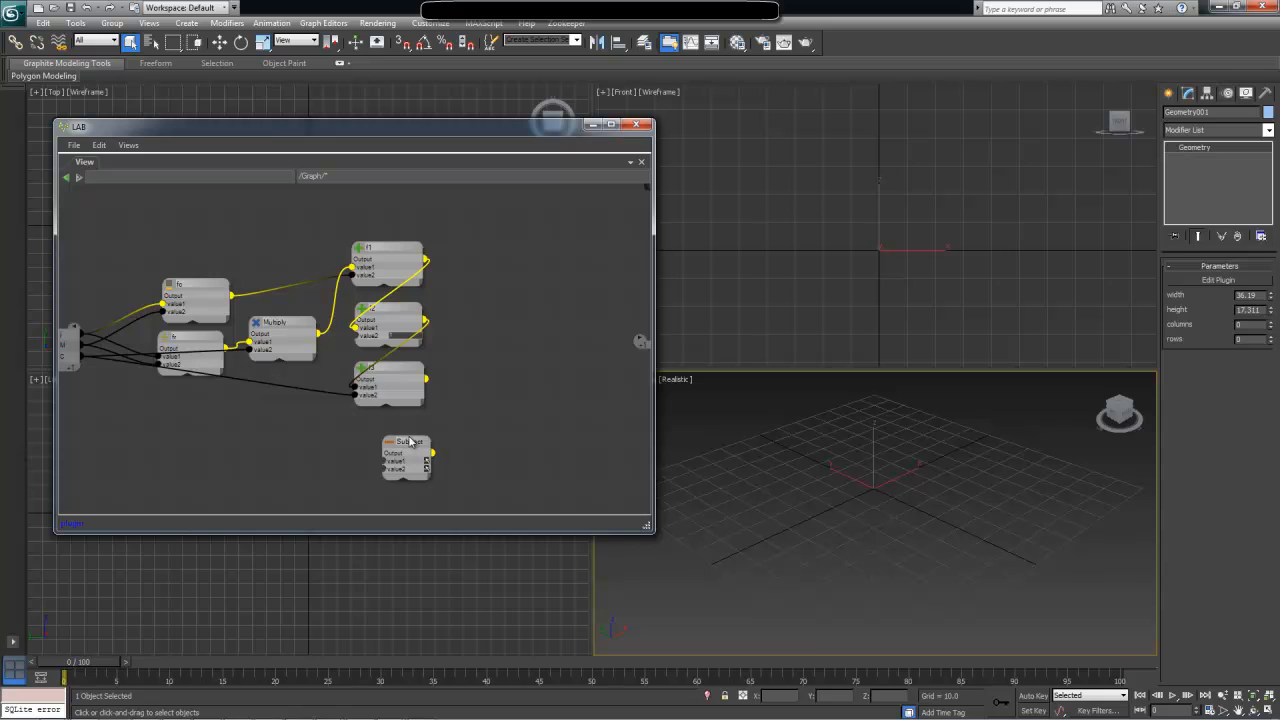
drag(412, 446, 386, 431)
Connect the f3 output to Subtract's value1 and set its value2 to 1
drag(390, 381, 418, 461)
text(1)
click(428, 446)
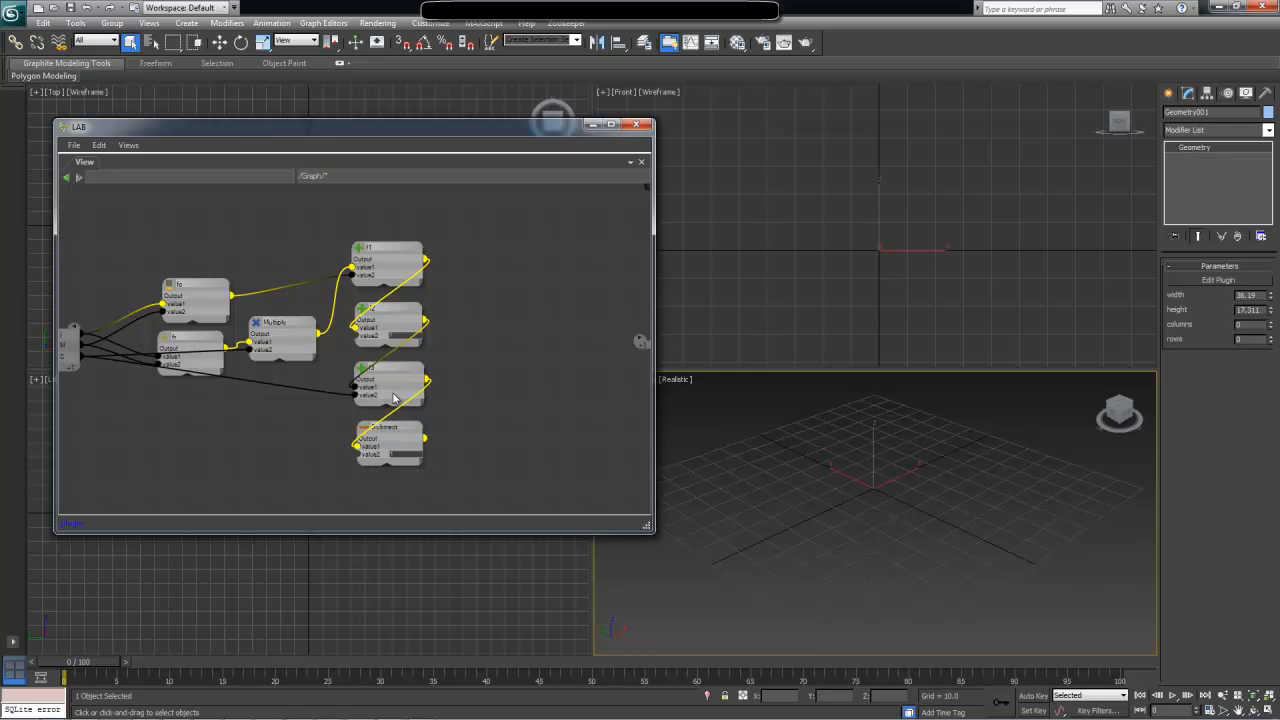
Rename the Subtract node f4
double_click(388, 431)
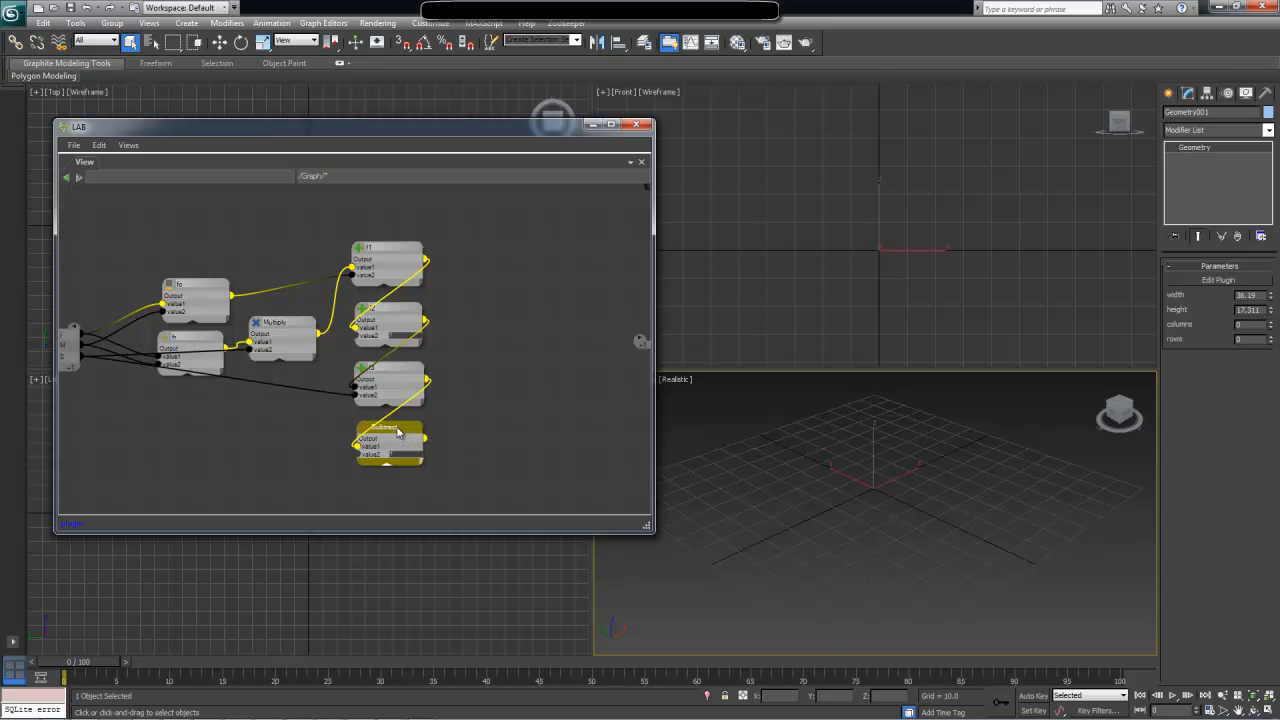
text(f4)
key(Return)
click(483, 390)
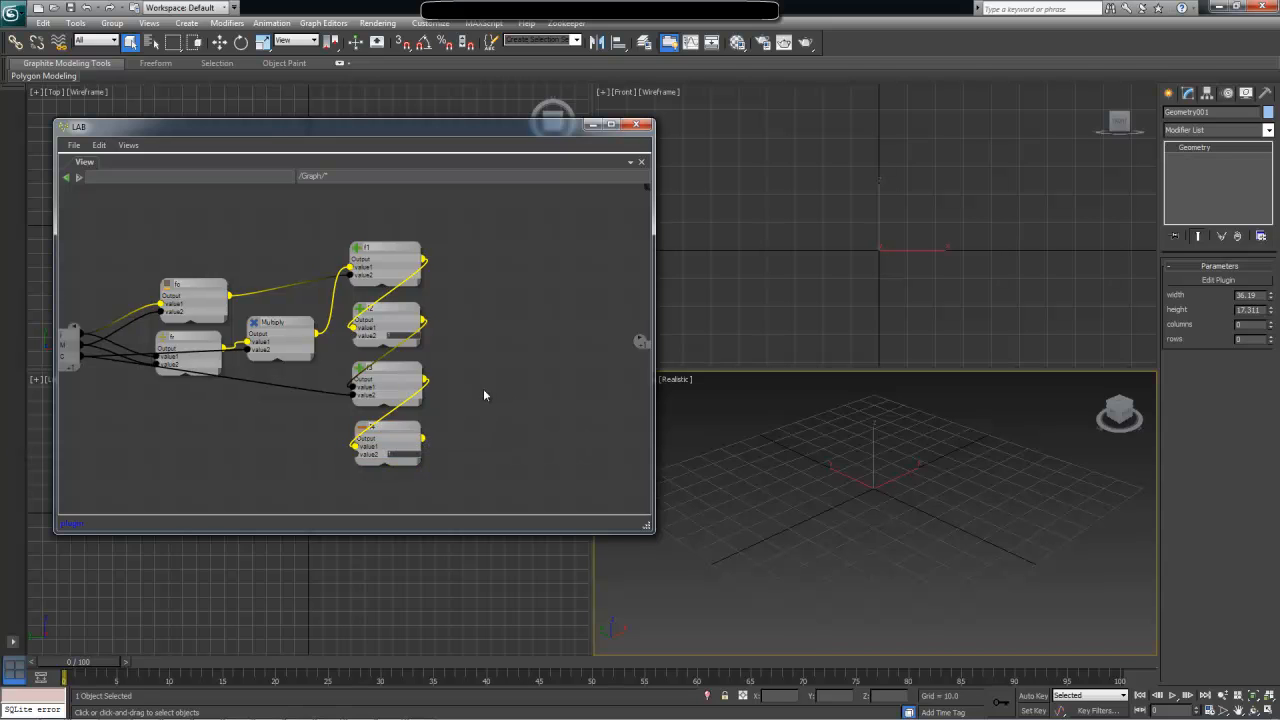
Insert a Polygon node beyond the f1 to f4 column, using the PolygonMesh.Polygon.create overload that takes a generic IEnumerable of int
middle_drag(484, 390, 455, 399)
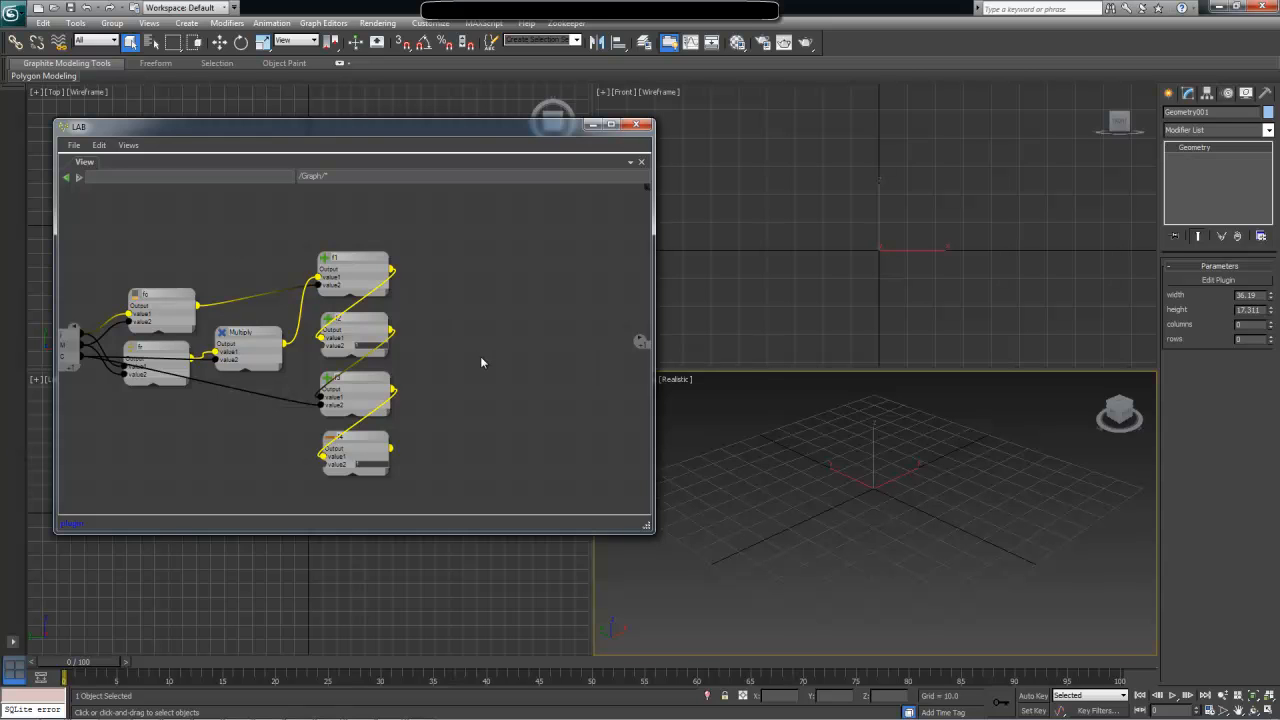
key(Tab)
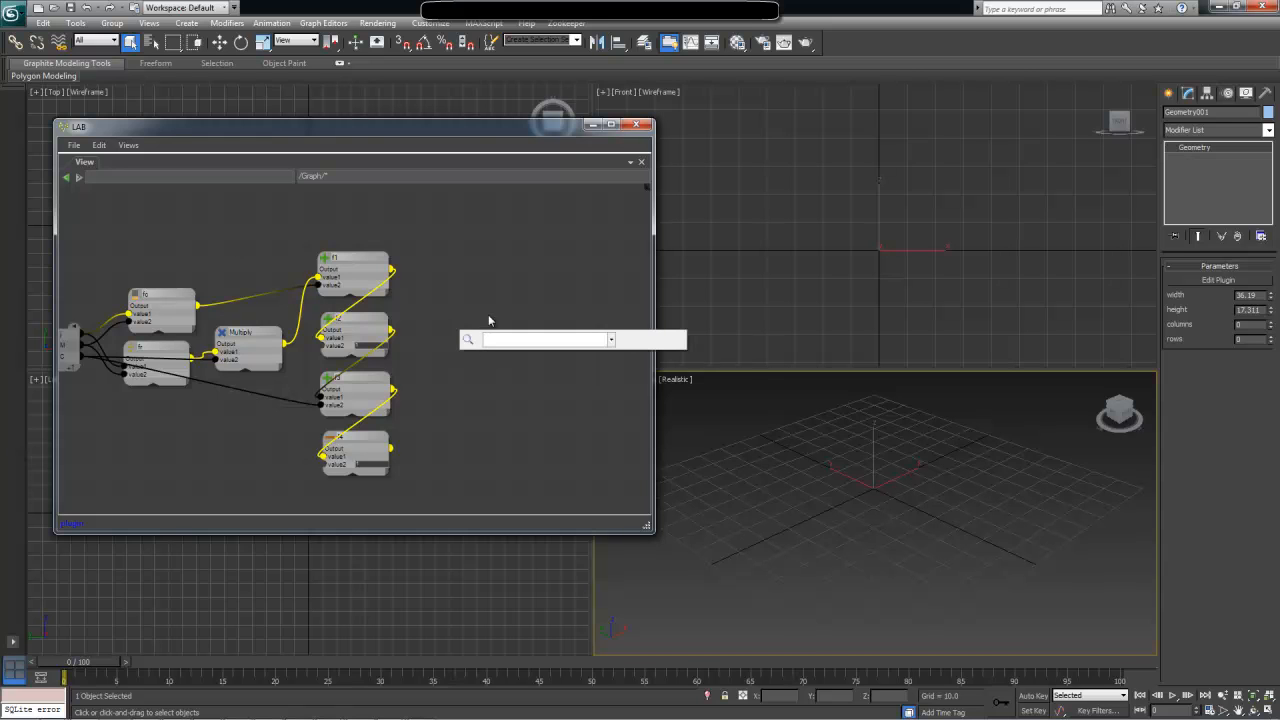
text(poly)
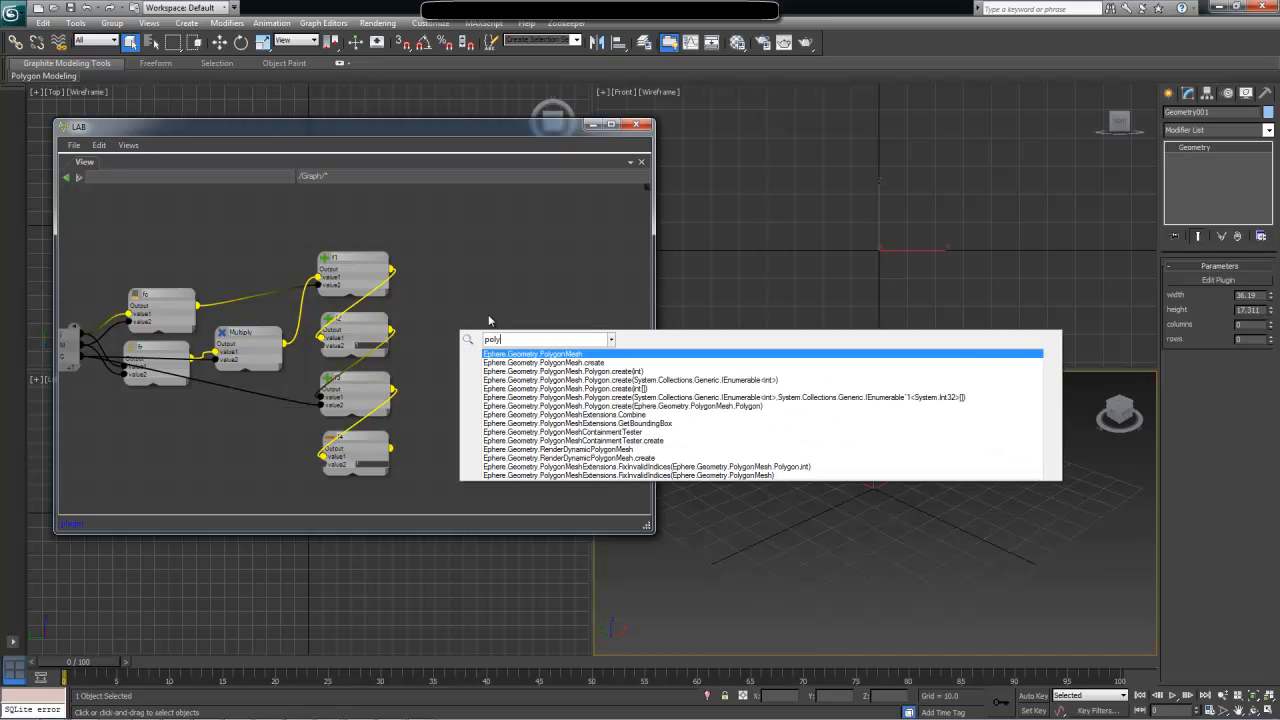
key(Down)
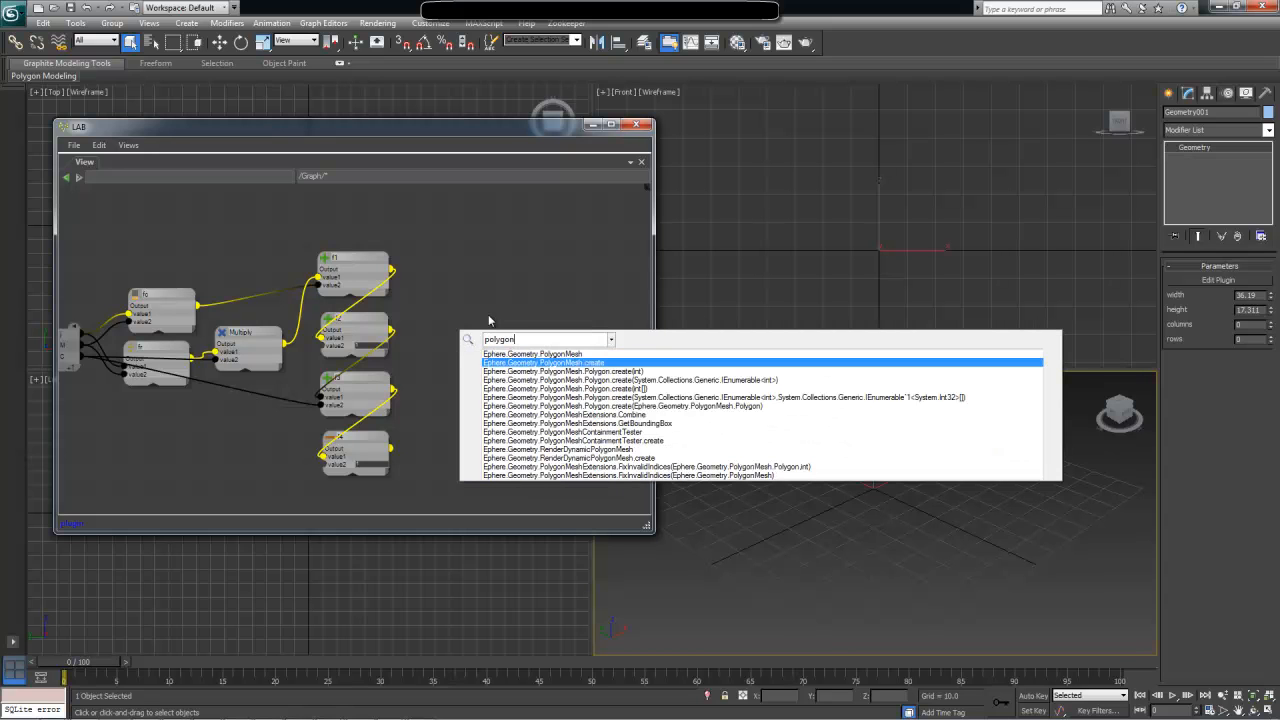
key(Down)
key(Down)
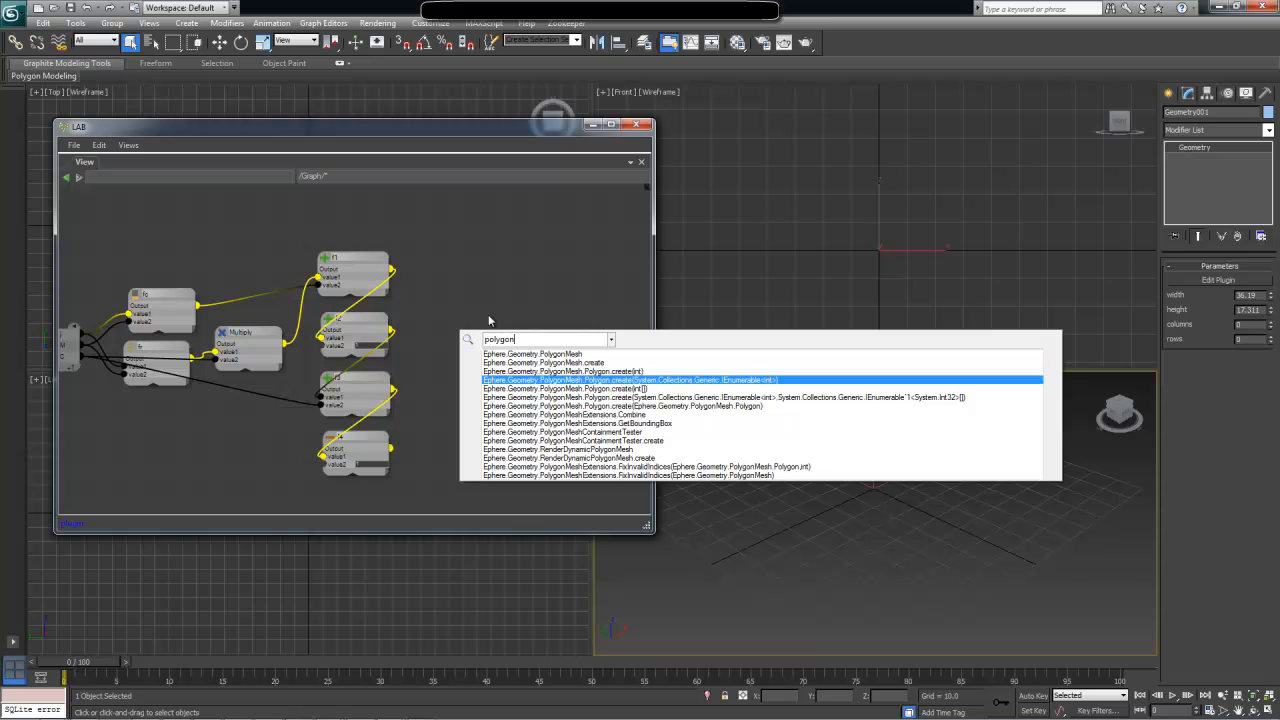
double_click(693, 381)
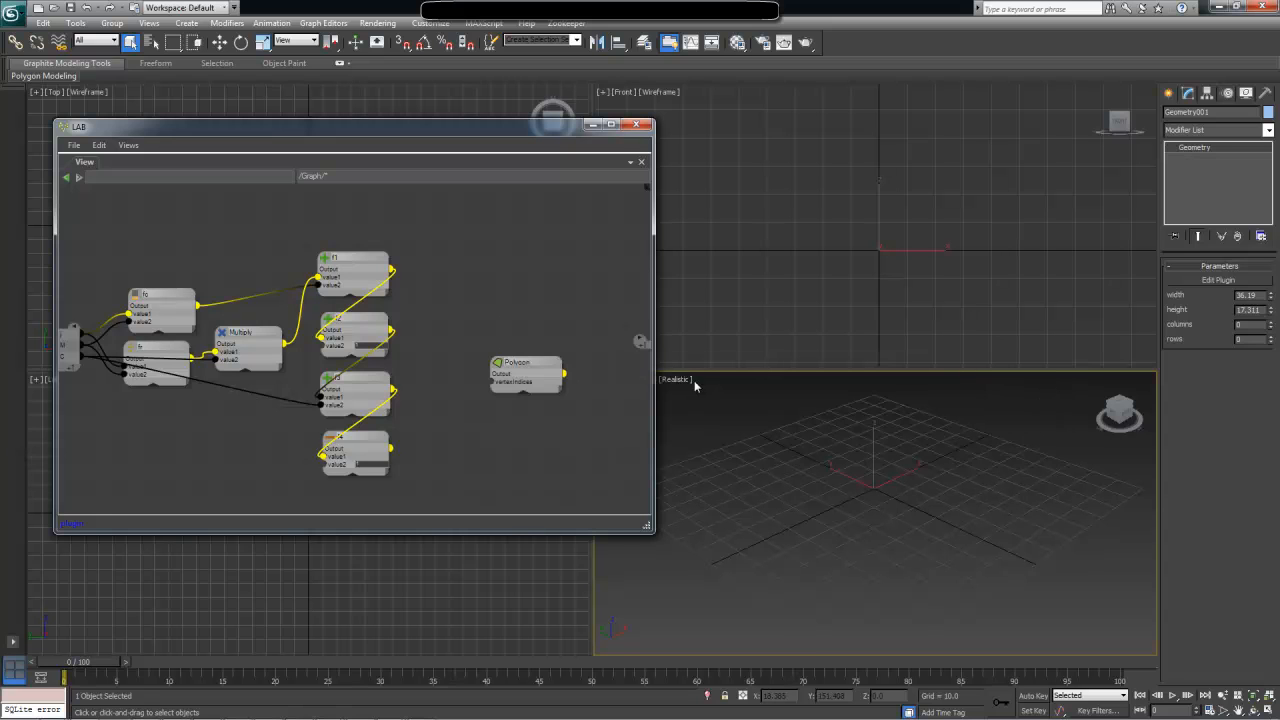
mouse_move(545, 367)
mouse_down()
mouse_move(538, 339)
mouse_move(559, 365)
mouse_up()
Connect the f1, f2, f3 and f4 outputs in order to the Polygon node's vertexIndices, adding an entry for each
drag(358, 270, 506, 359)
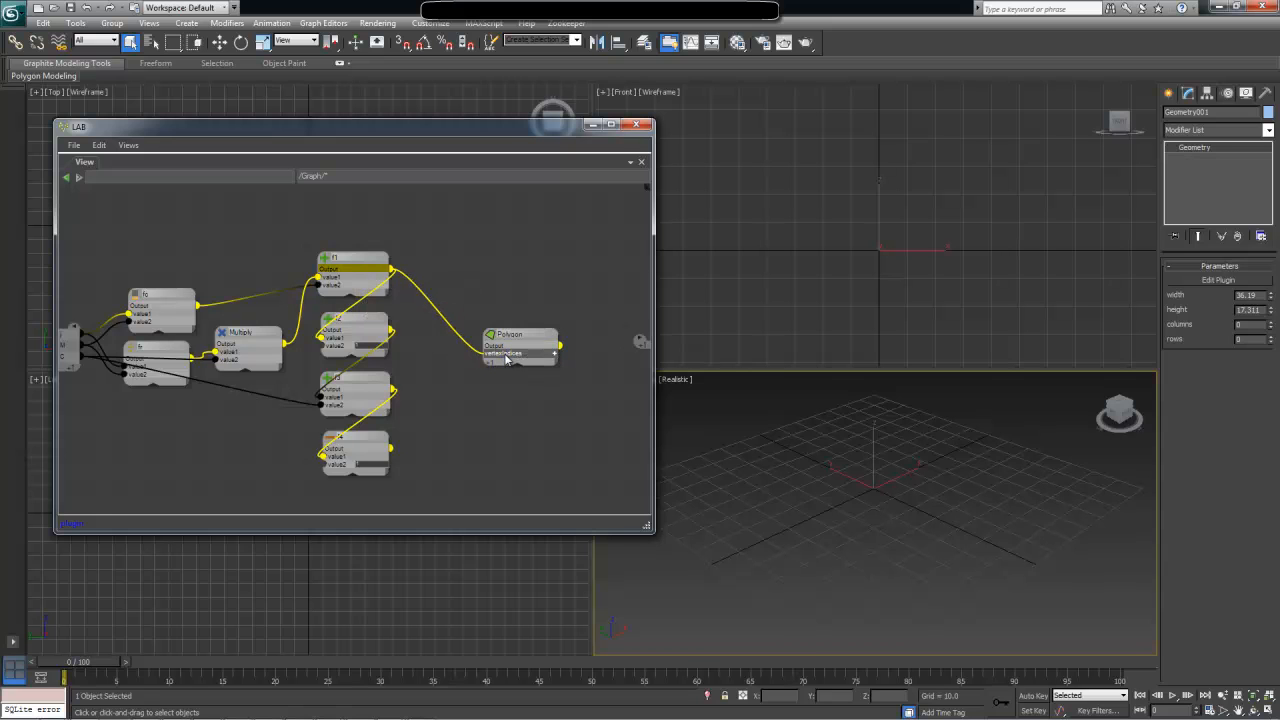
click(554, 354)
drag(352, 325, 505, 362)
click(553, 355)
click(555, 354)
drag(355, 389, 491, 385)
click(555, 353)
drag(370, 448, 501, 362)
Connect the Polygon output to the nested graph's output and return to the parent graph
drag(517, 343, 503, 341)
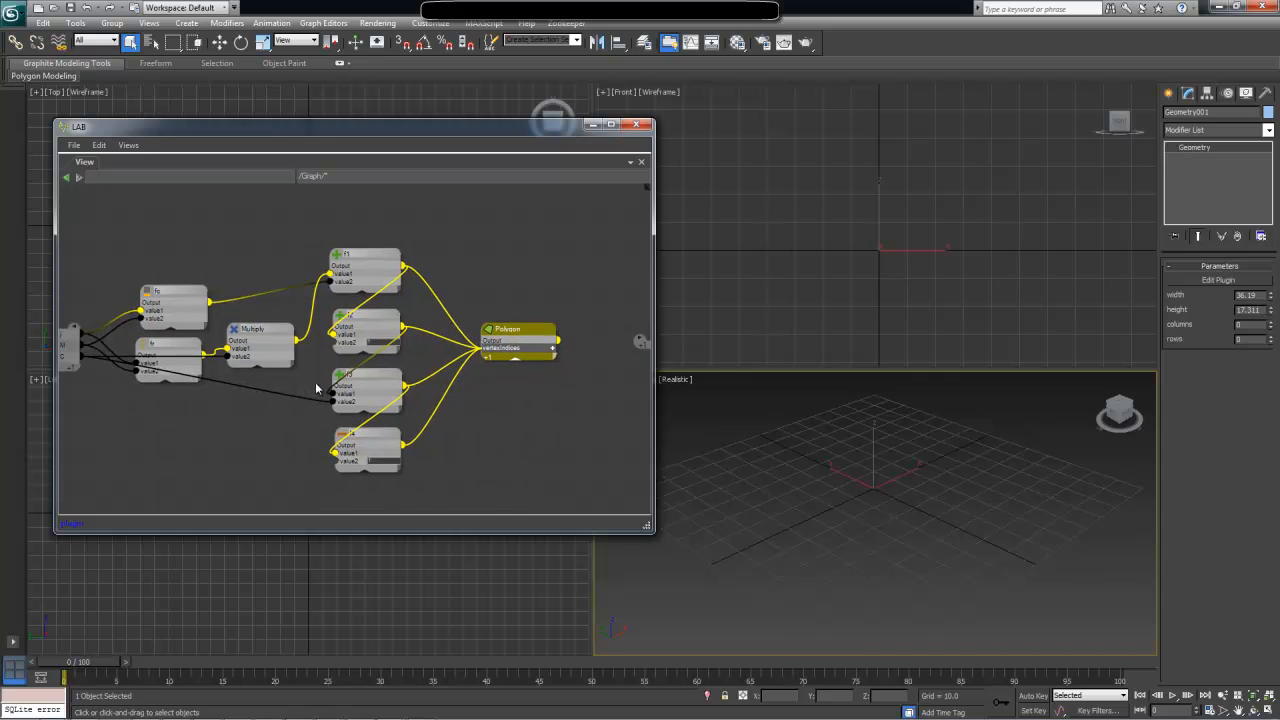
drag(557, 341, 630, 348)
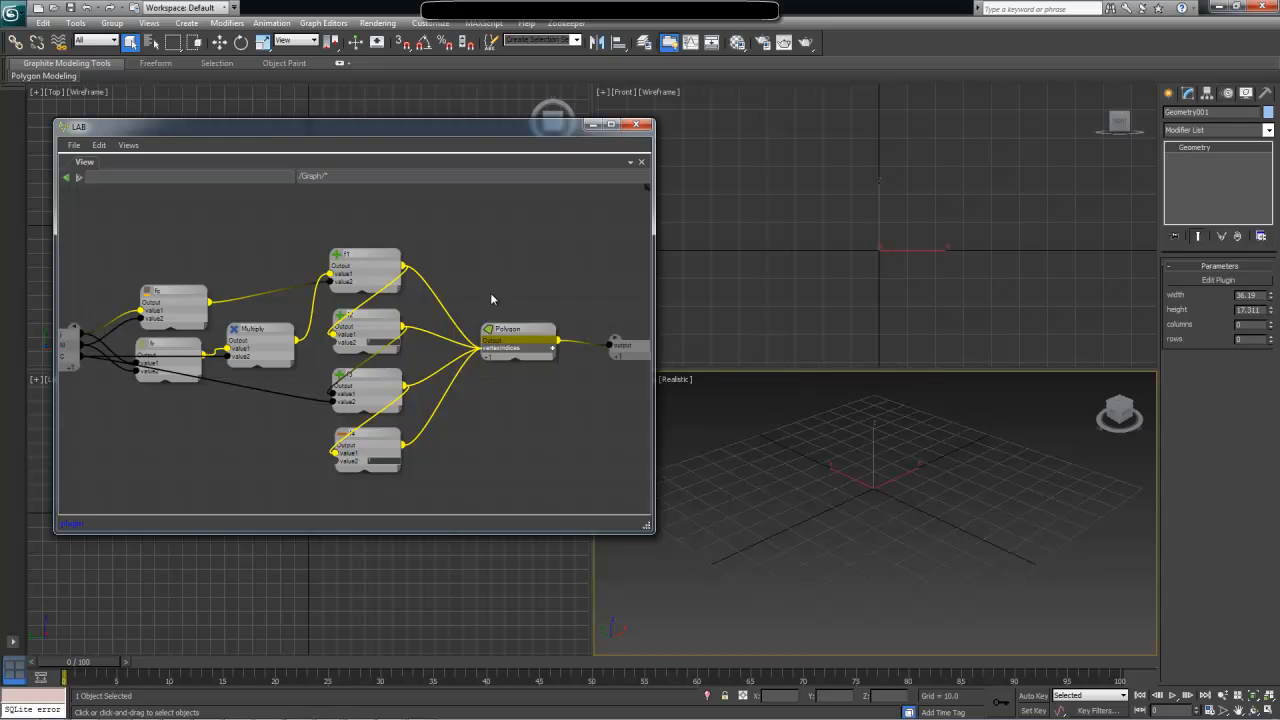
click(66, 178)
Rename the nested Graph node polyGenerator and widen it so the full name fits
click(340, 399)
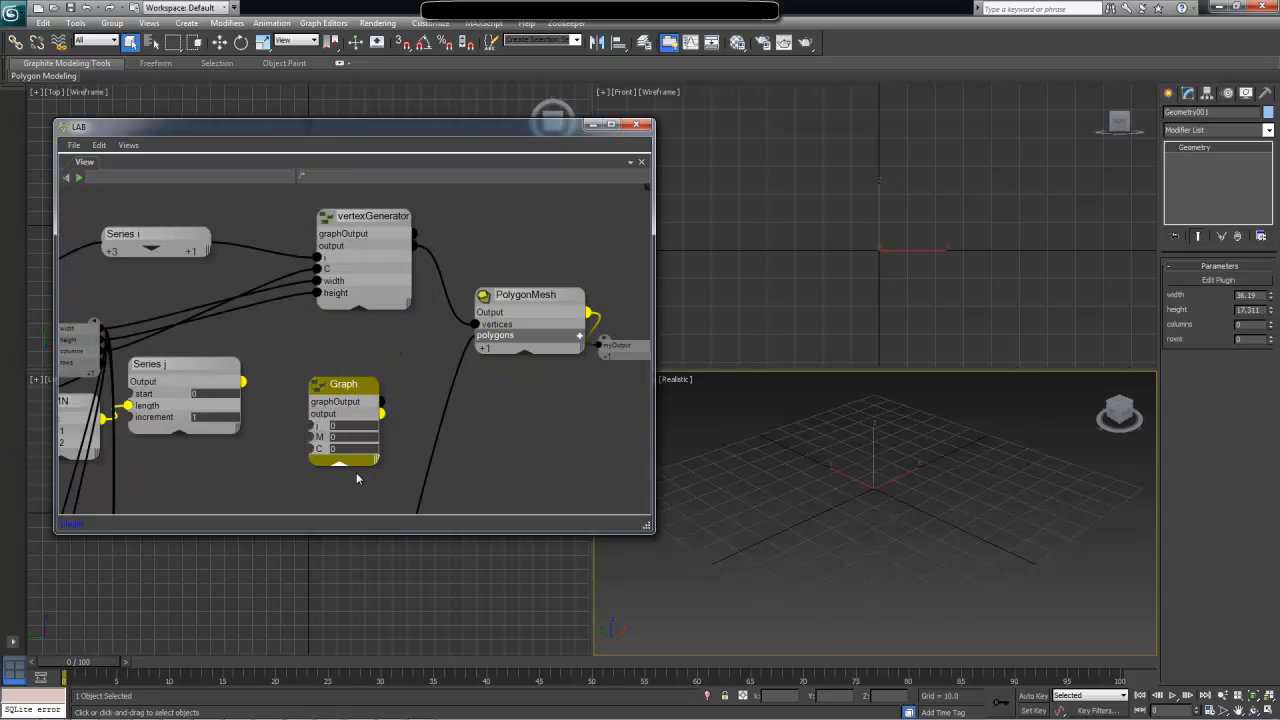
double_click(343, 385)
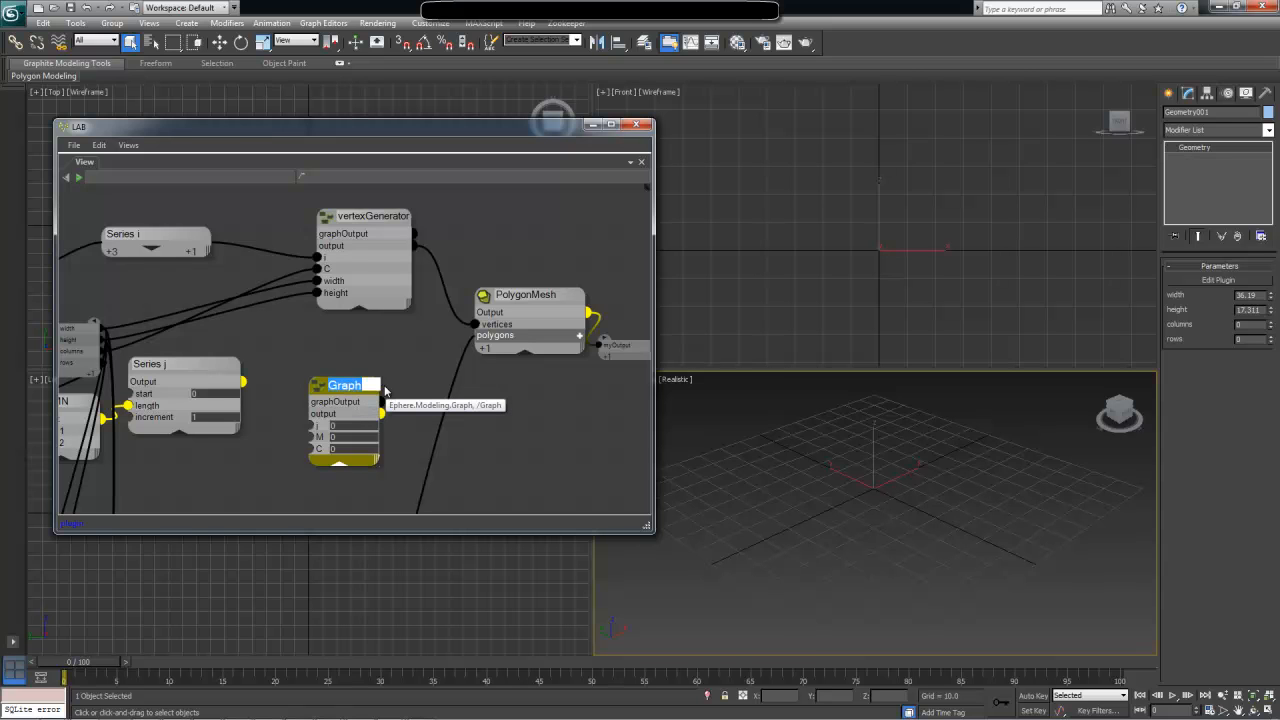
text(pol)
text(yGenerator)
click(401, 457)
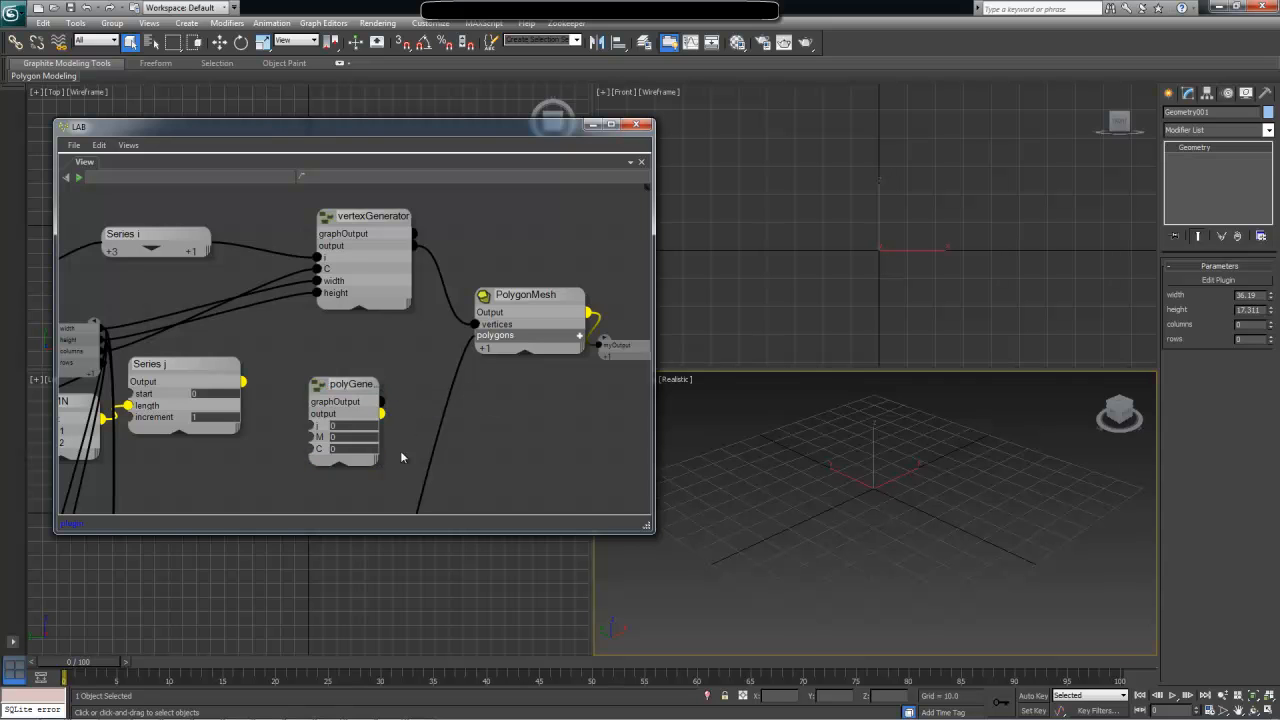
drag(374, 463, 405, 463)
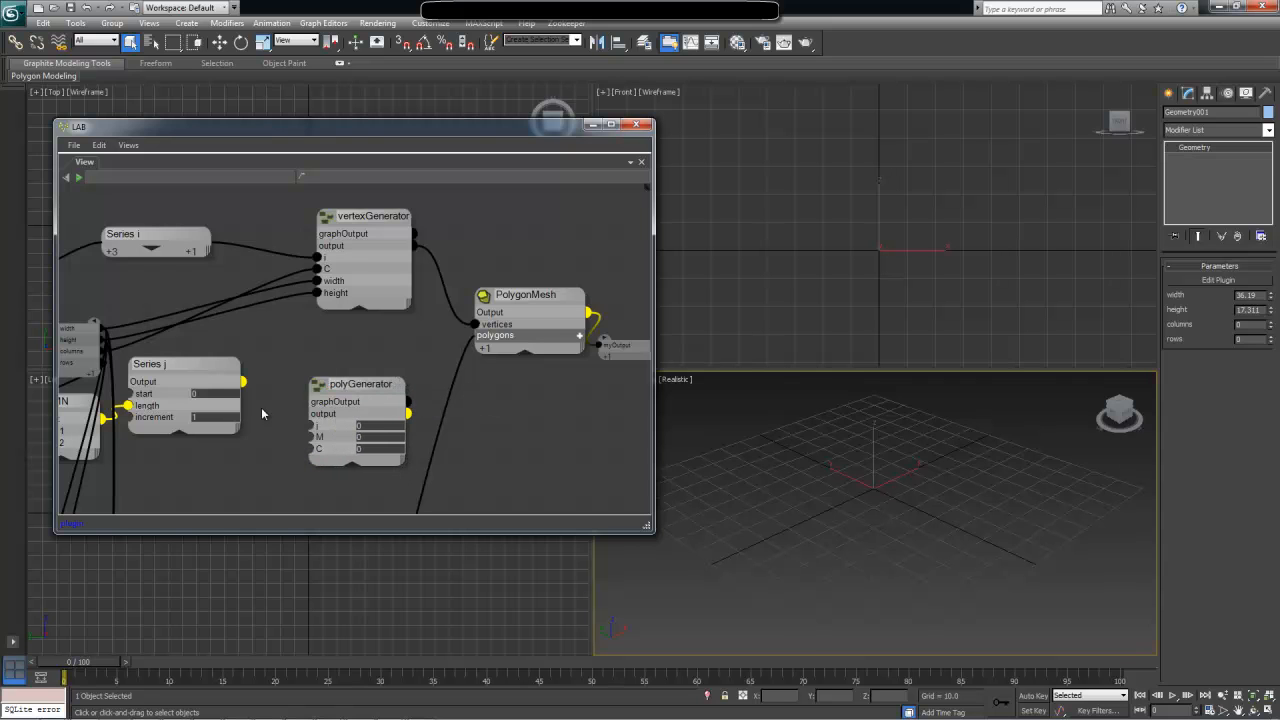
Connect the M node's output to polyGenerator's M and the columns parameter to its C
scroll(405, 430, down, 5)
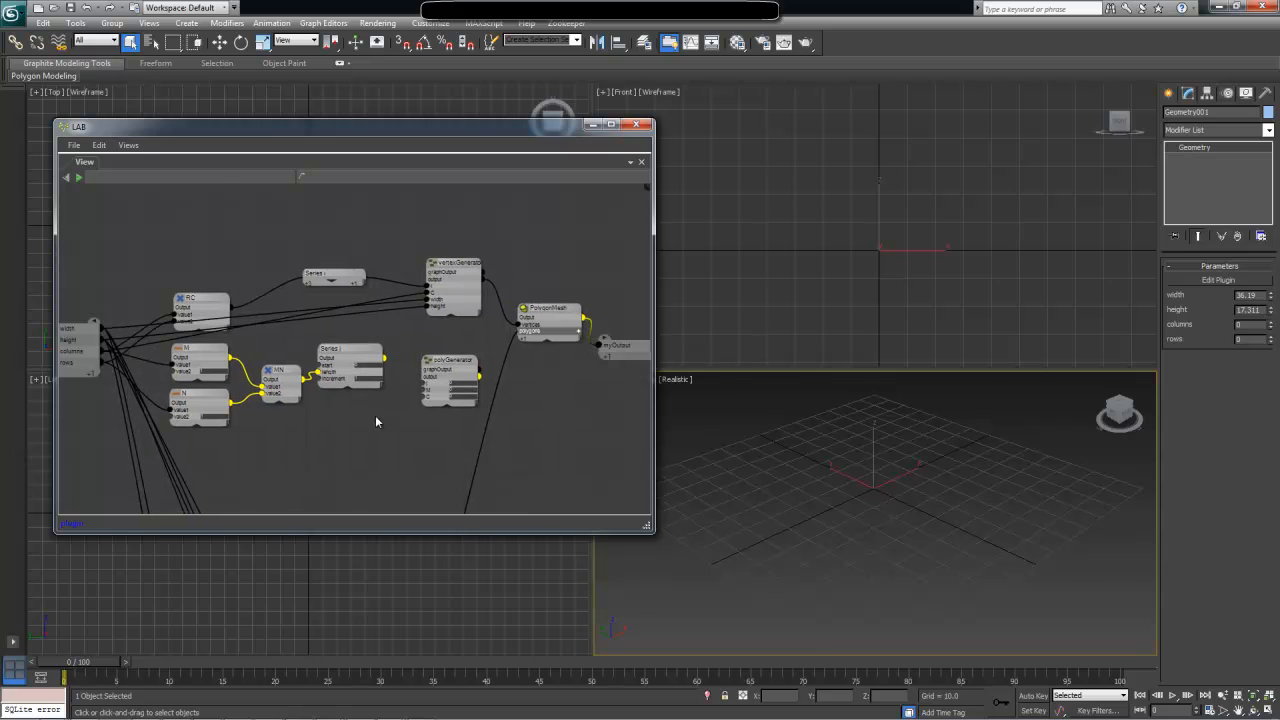
drag(229, 358, 436, 390)
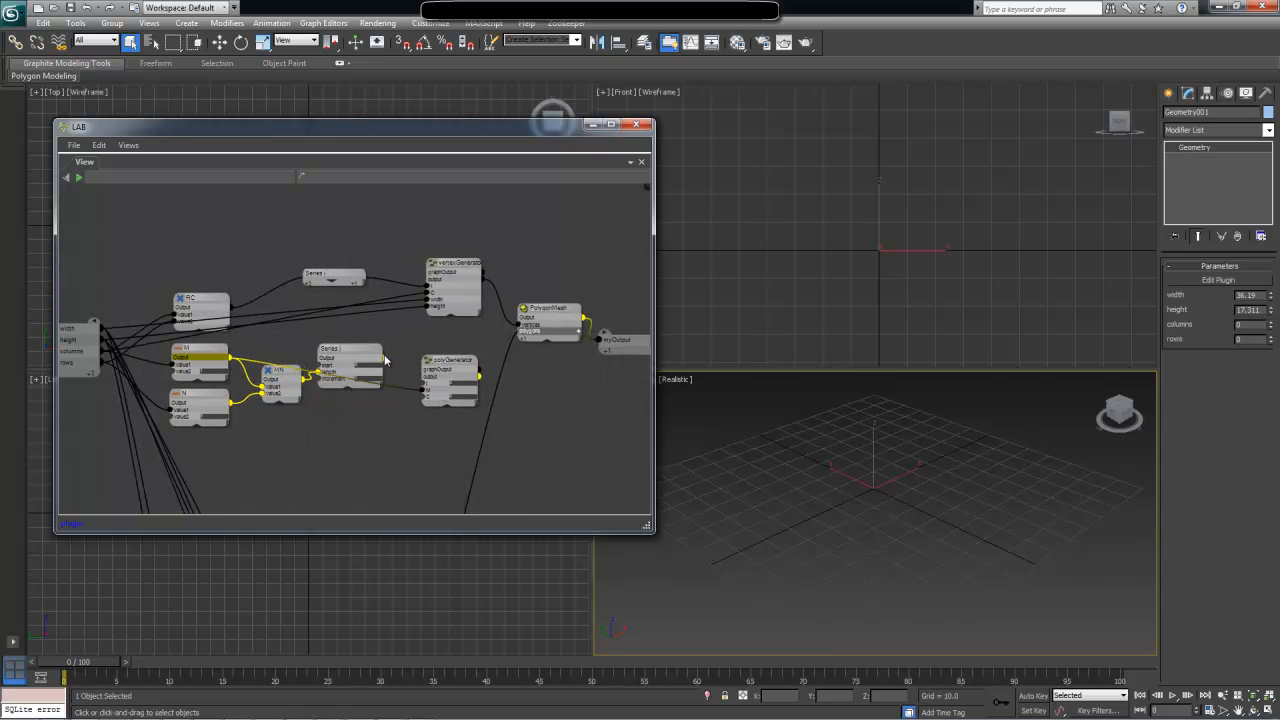
drag(84, 357, 417, 396)
Reposition the Series j node and connect its output to polyGenerator's j
scroll(417, 396, up, 3)
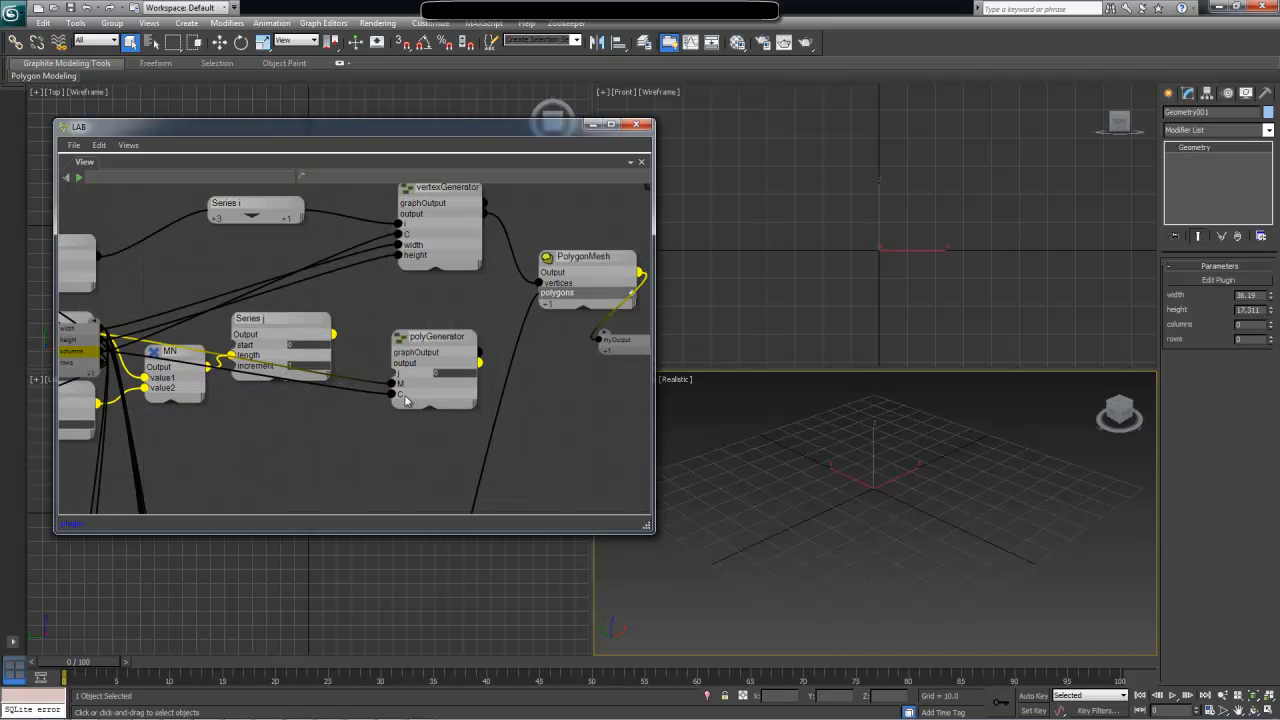
mouse_move(252, 360)
mouse_down()
mouse_move(226, 358)
mouse_move(263, 358)
mouse_up()
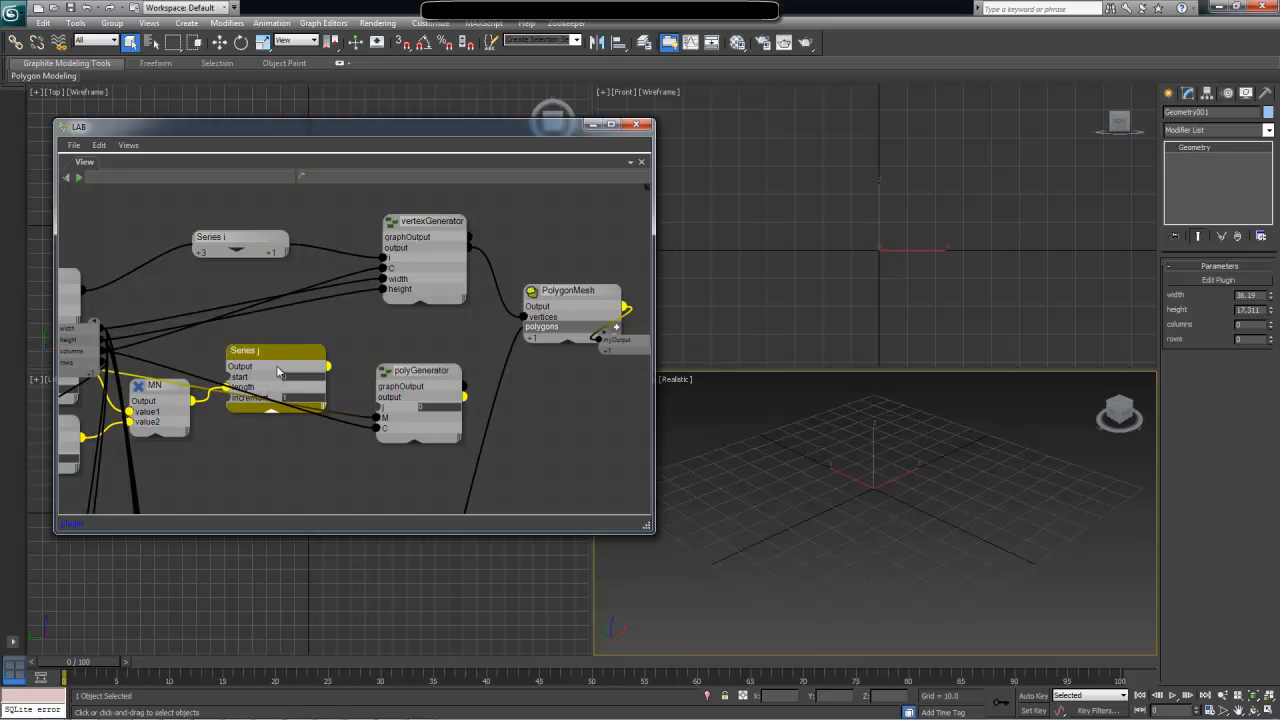
mouse_move(280, 372)
drag(280, 372, 378, 408)
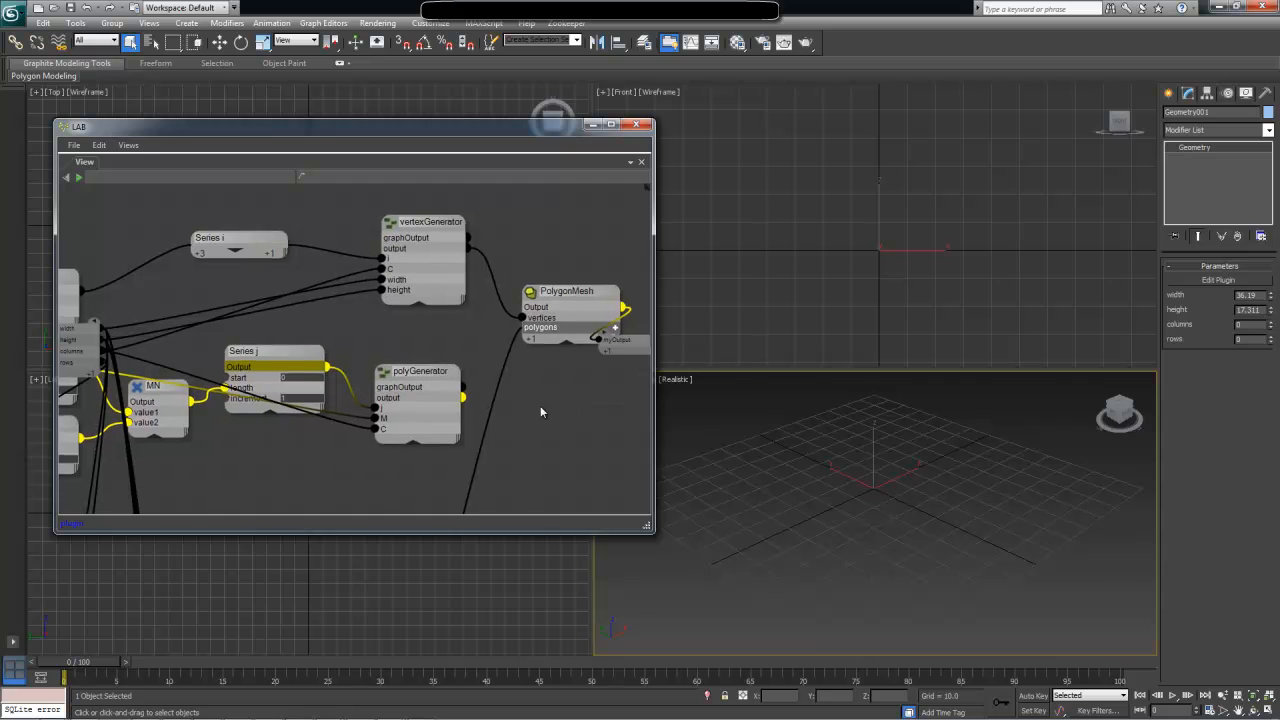
Remove the extra polygons #0 input from PolygonMesh and connect polyGenerator's output to its polygons input
middle_drag(541, 412, 444, 423)
click(518, 340)
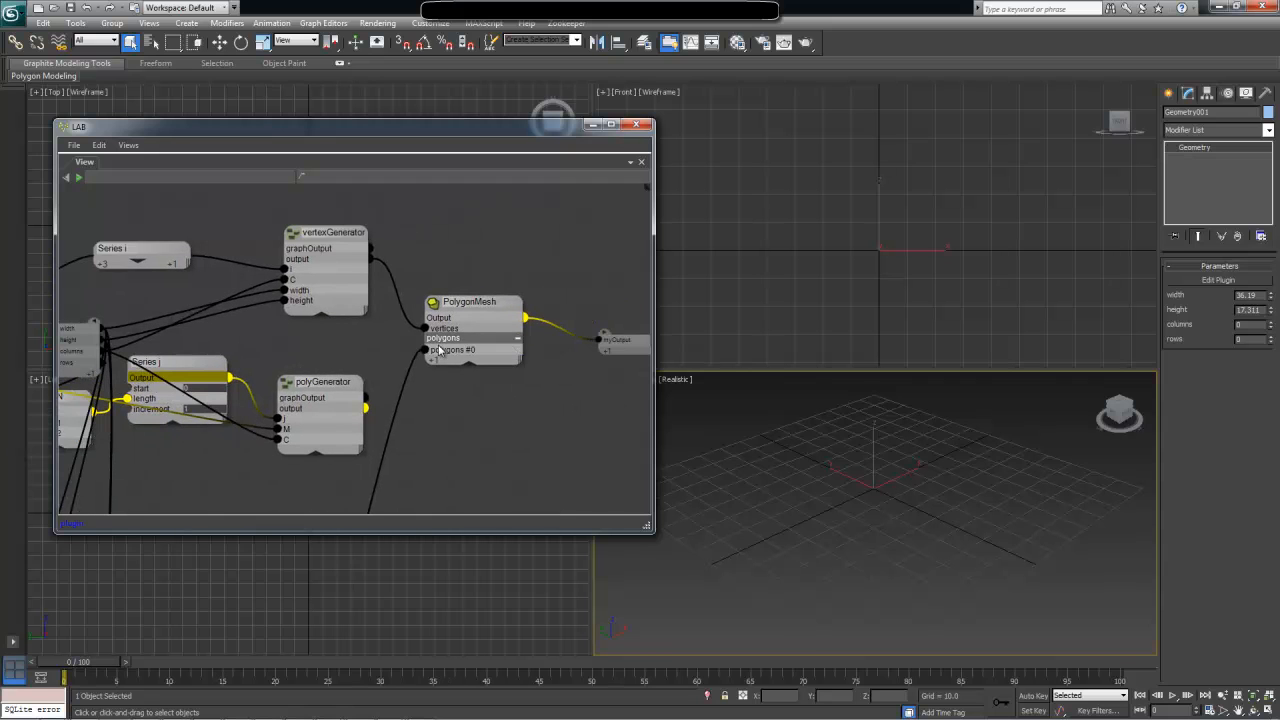
drag(425, 350, 410, 455)
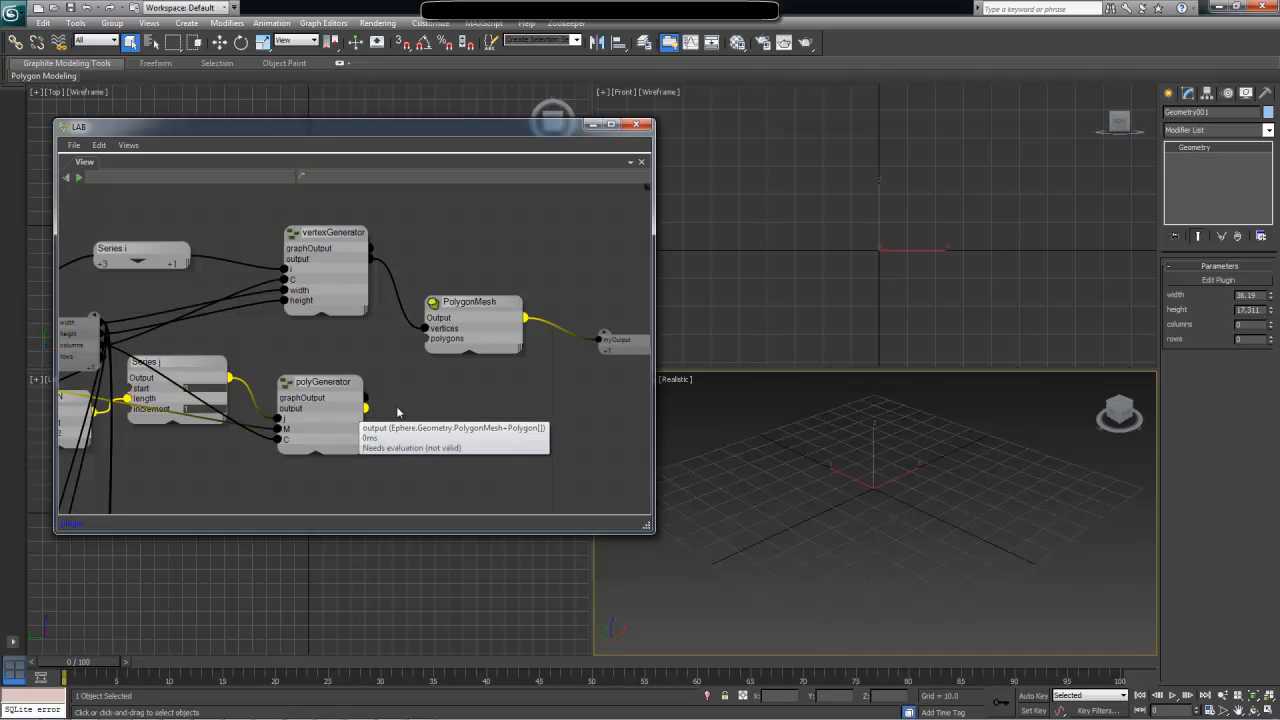
drag(323, 411, 440, 345)
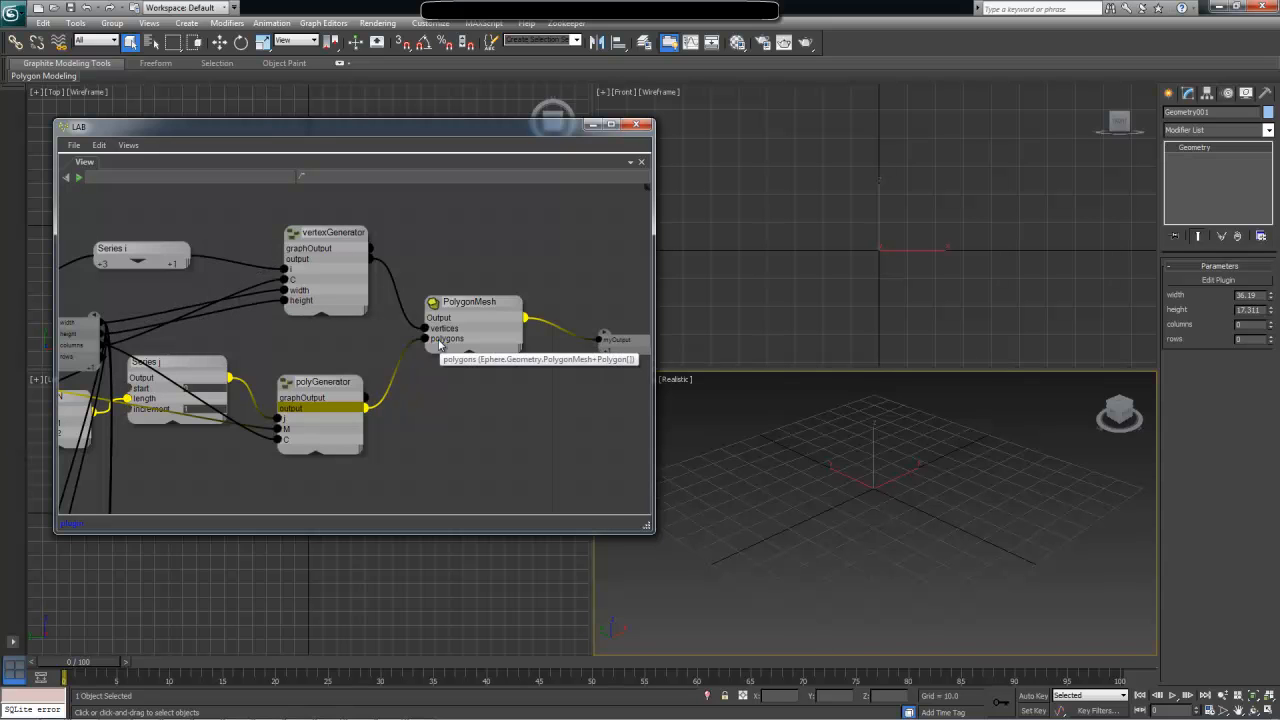
middle_drag(466, 375, 538, 386)
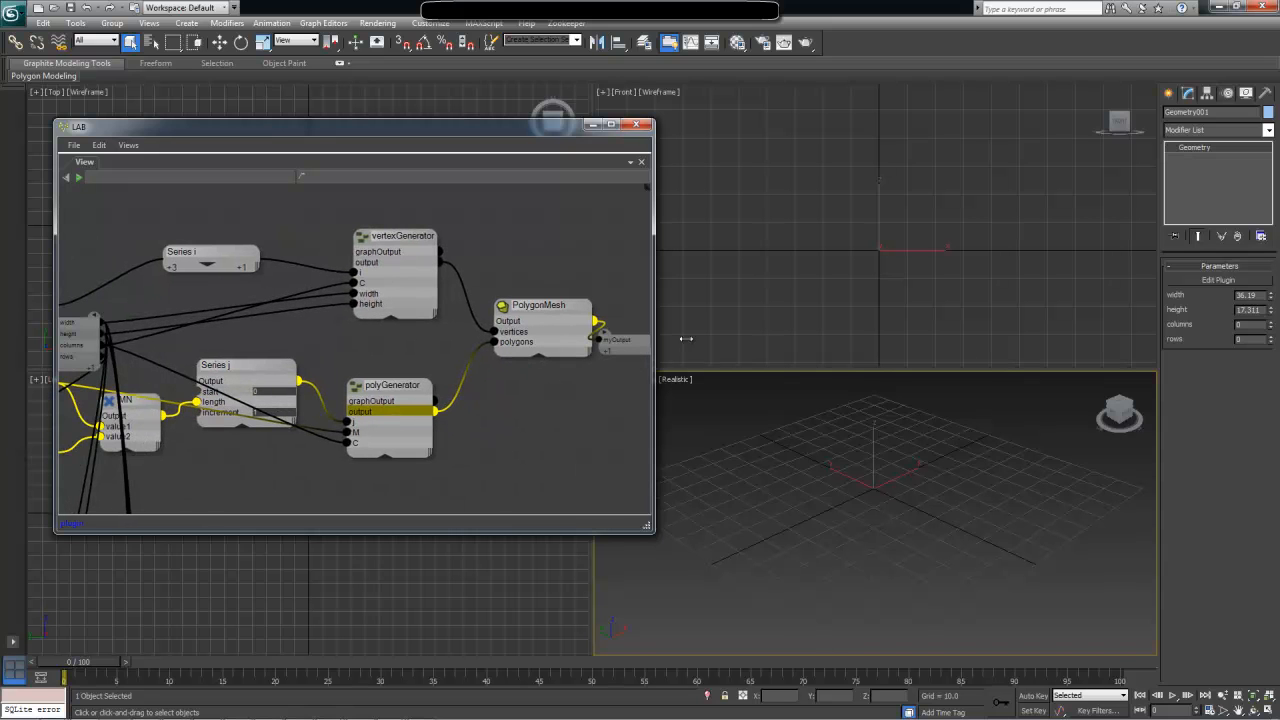
Set both the columns and rows parameters of the plane object to 2
click(1272, 323)
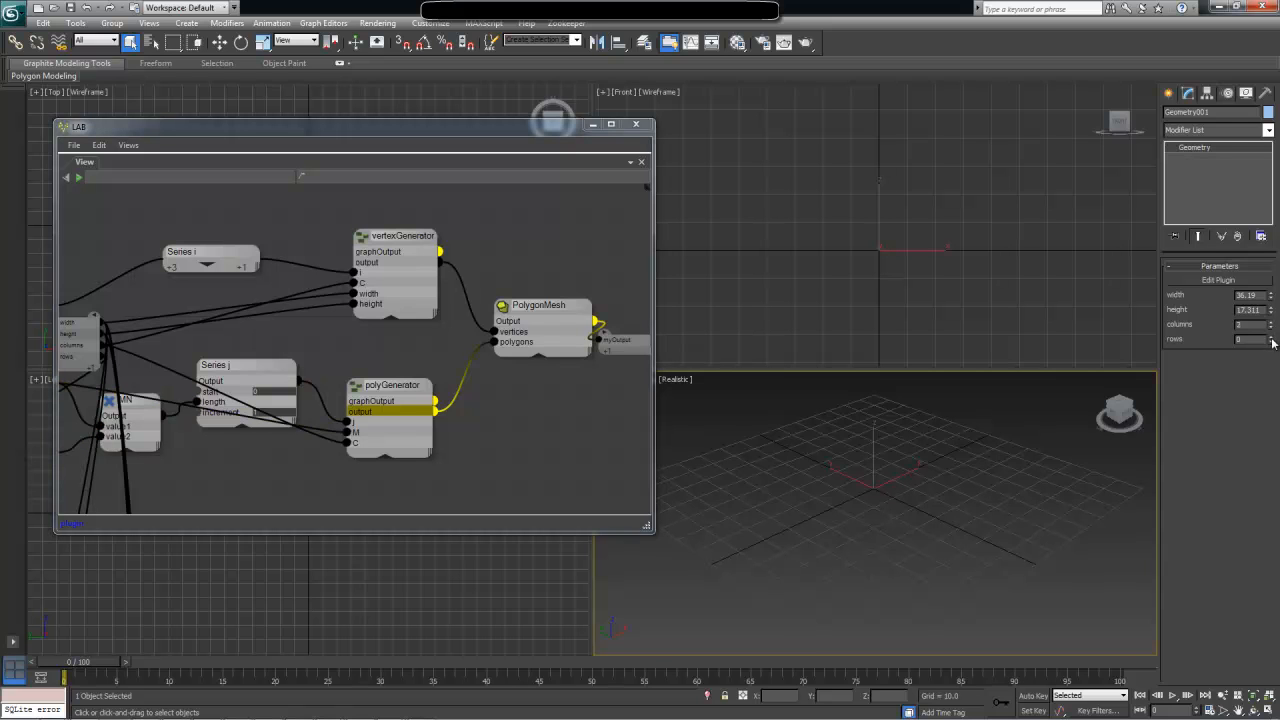
click(1272, 338)
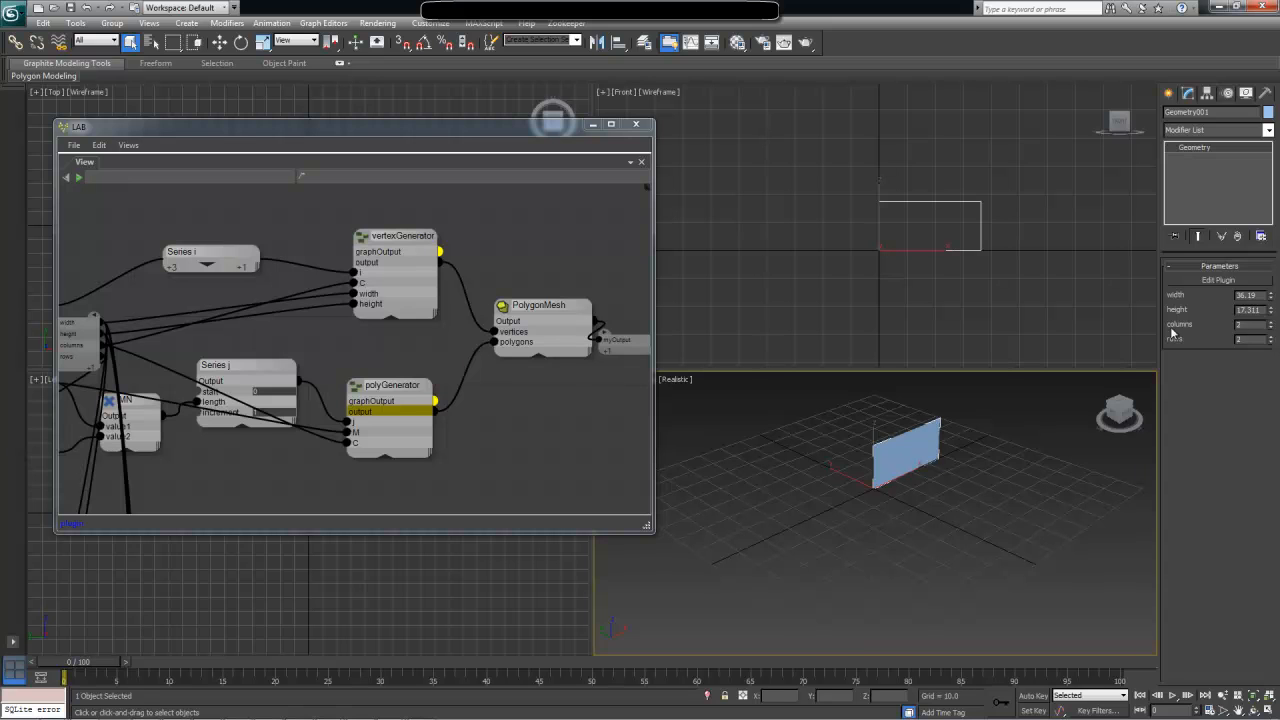
middle_drag(993, 314, 914, 334)
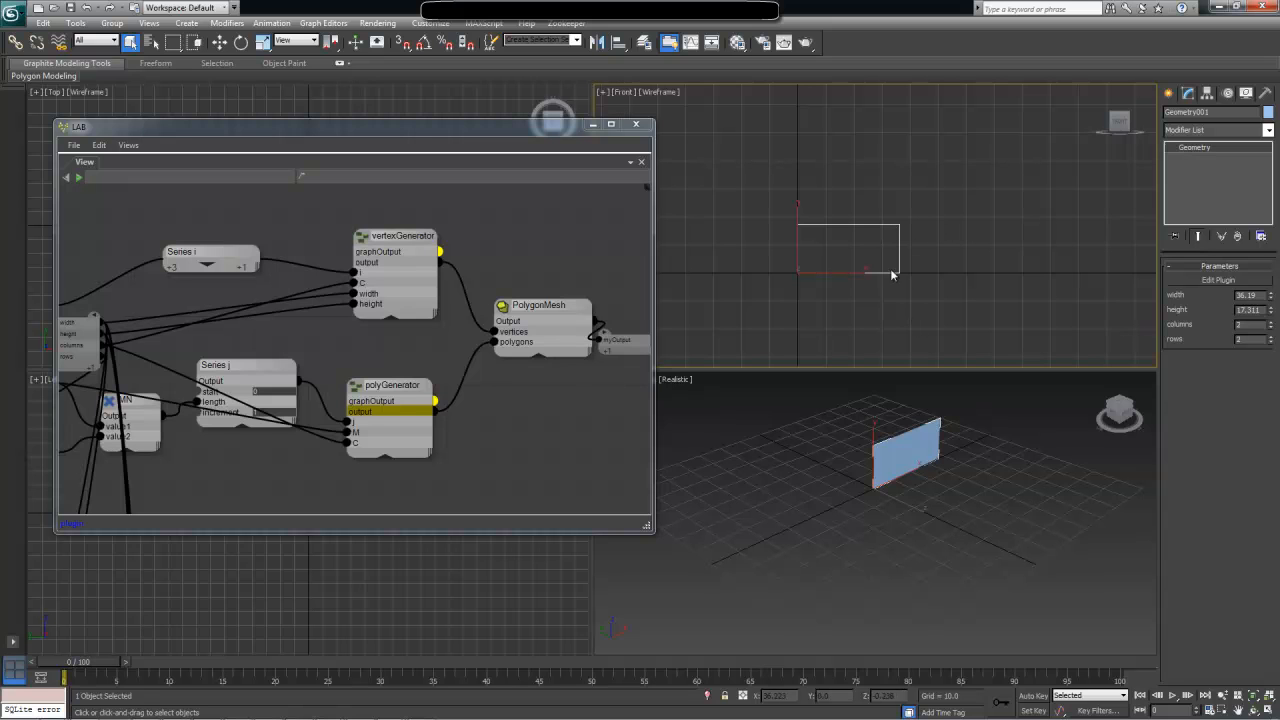
middle_drag(925, 288, 838, 334)
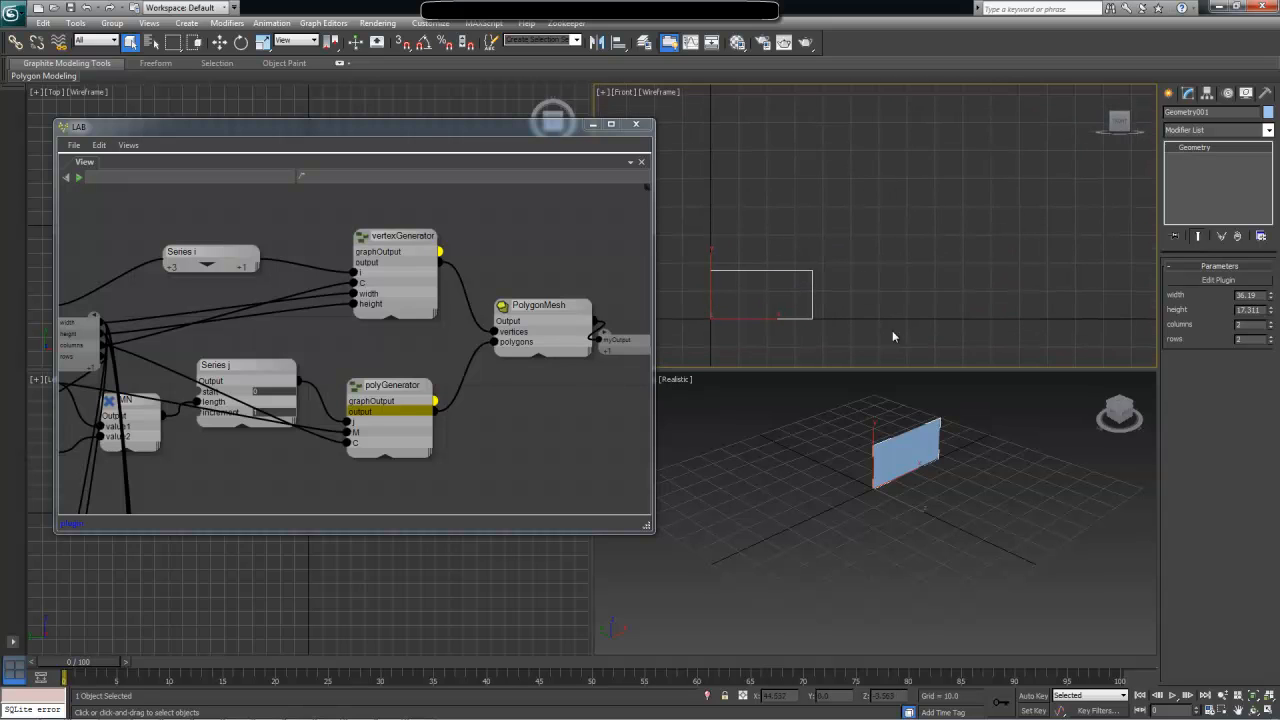
Set the plane to 4 columns and 5 rows, with width about 31.5 and height about 21.5
drag(1272, 326, 1277, 243)
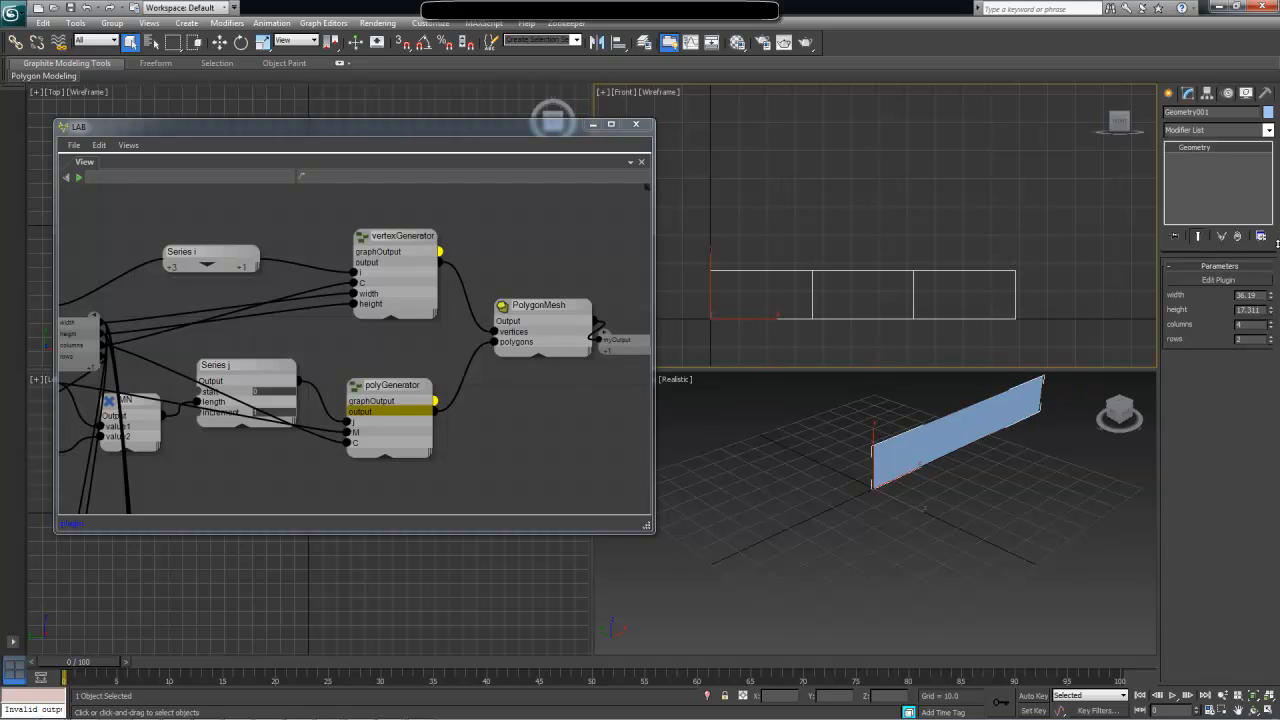
drag(1276, 343, 1271, 243)
alt+middle_drag(990, 482, 1033, 437)
mouse_move(1271, 298)
mouse_down()
mouse_move(1271, 330)
mouse_move(1268, 295)
mouse_up()
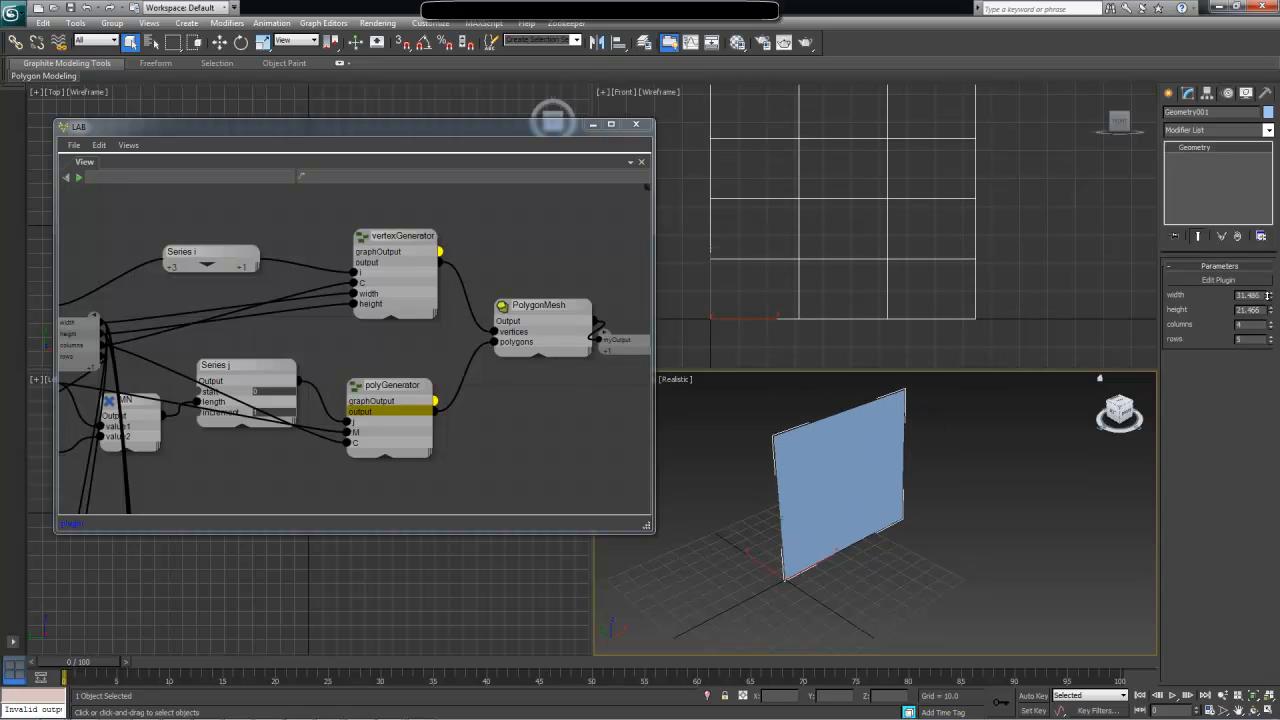
Bring the whole grid into view and set the columns parameter to 5
middle_drag(951, 516, 952, 538)
mouse_move(943, 274)
middle_down()
mouse_move(973, 331)
mouse_move(957, 294)
middle_up()
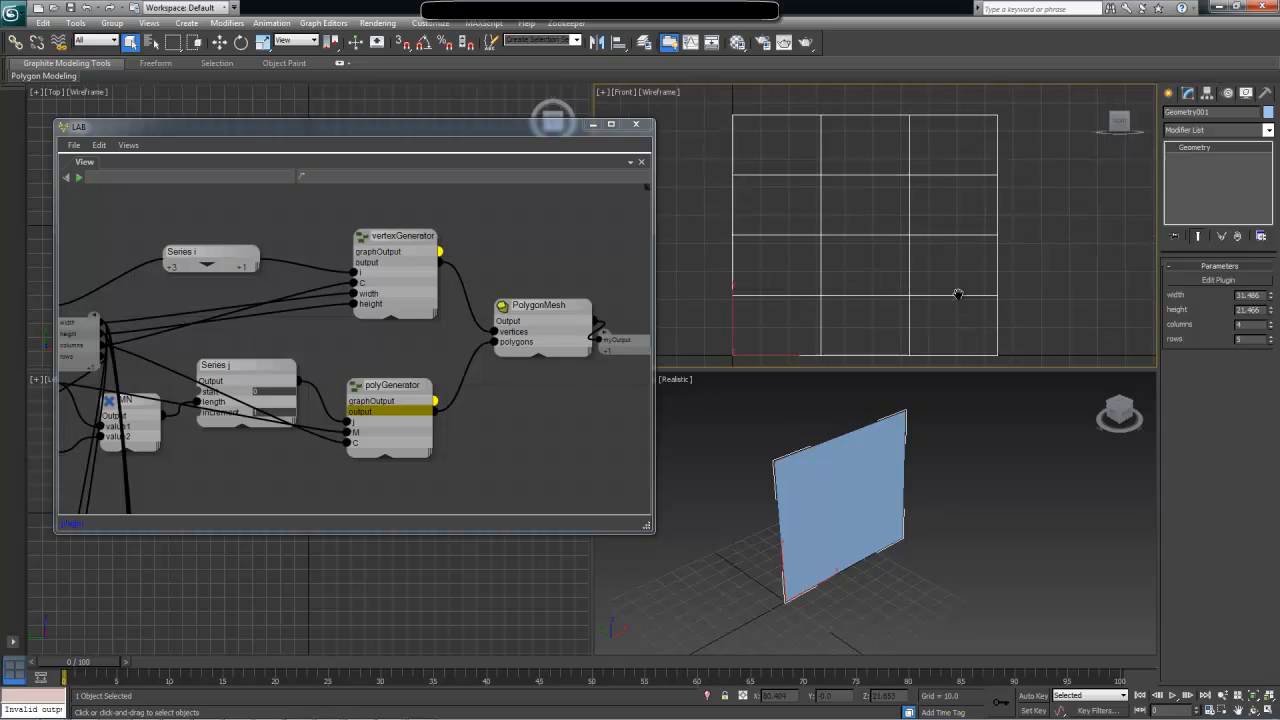
click(1269, 322)
click(1270, 322)
click(1270, 322)
click(1270, 322)
drag(1271, 240, 1271, 300)
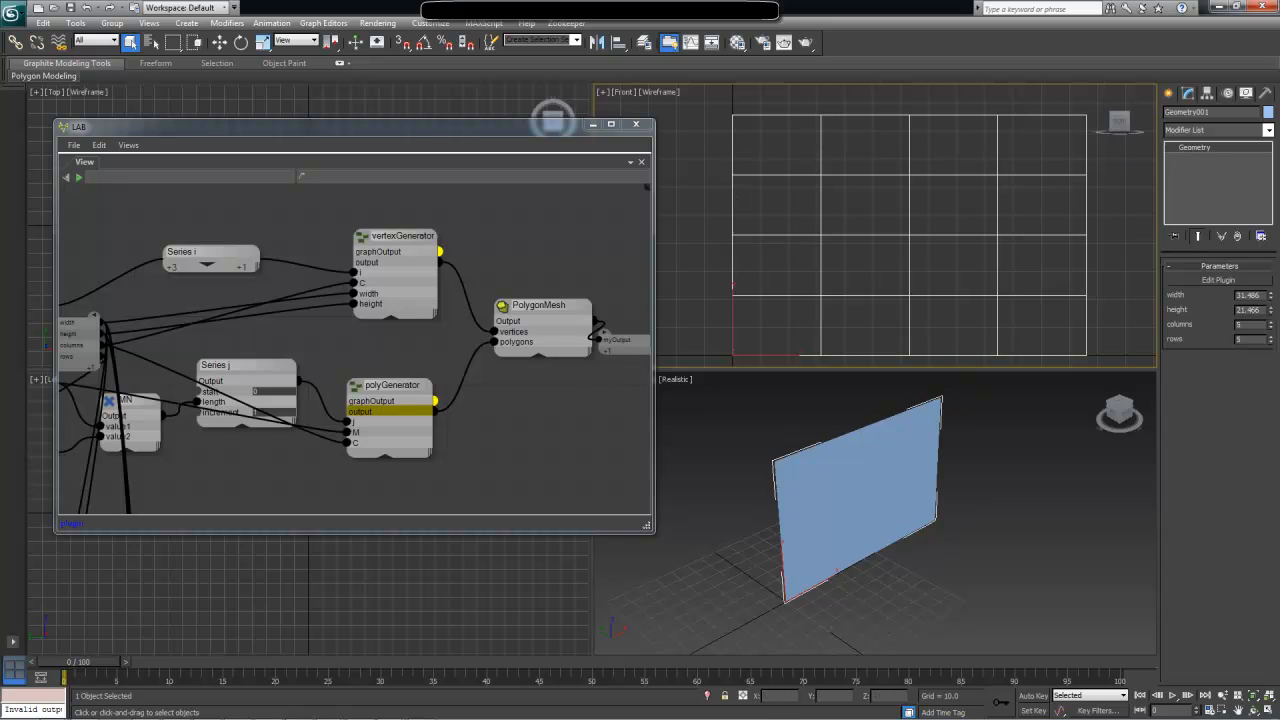
Open the vertexGenerator nested graph and bring its nodes into view
middle_drag(543, 417, 471, 416)
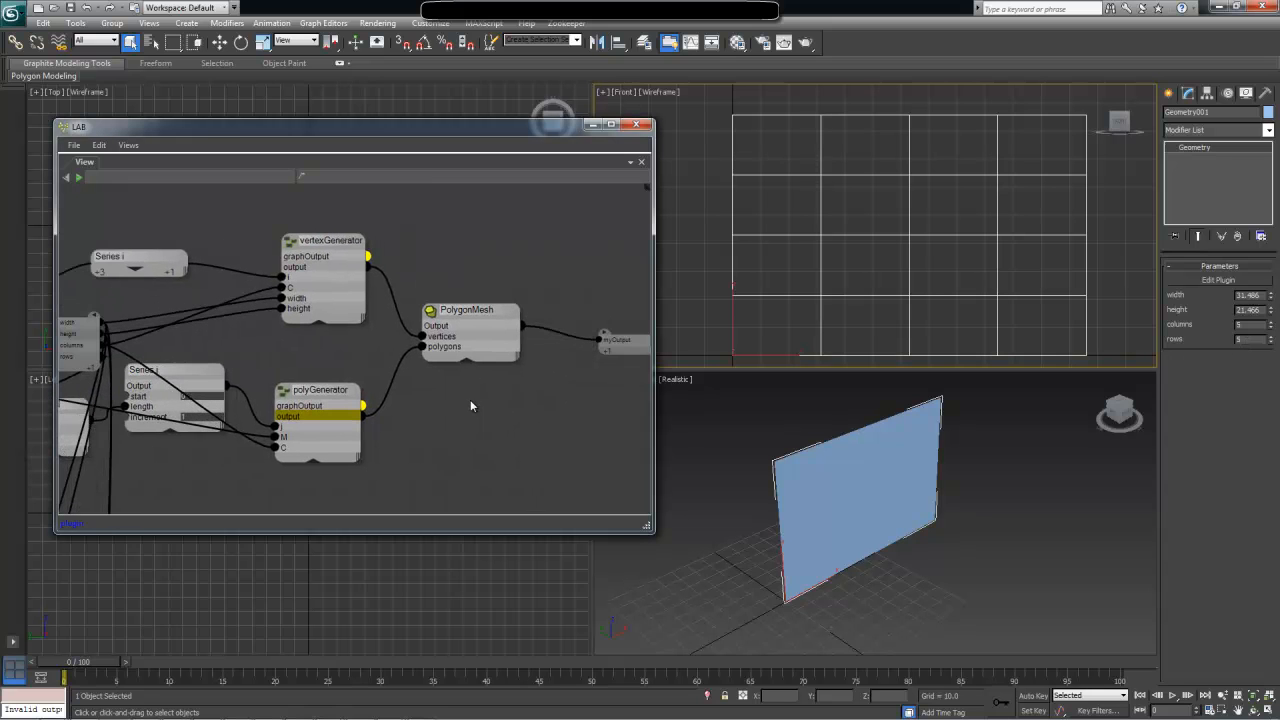
double_click(295, 265)
middle_drag(276, 270, 541, 380)
middle_drag(385, 344, 448, 400)
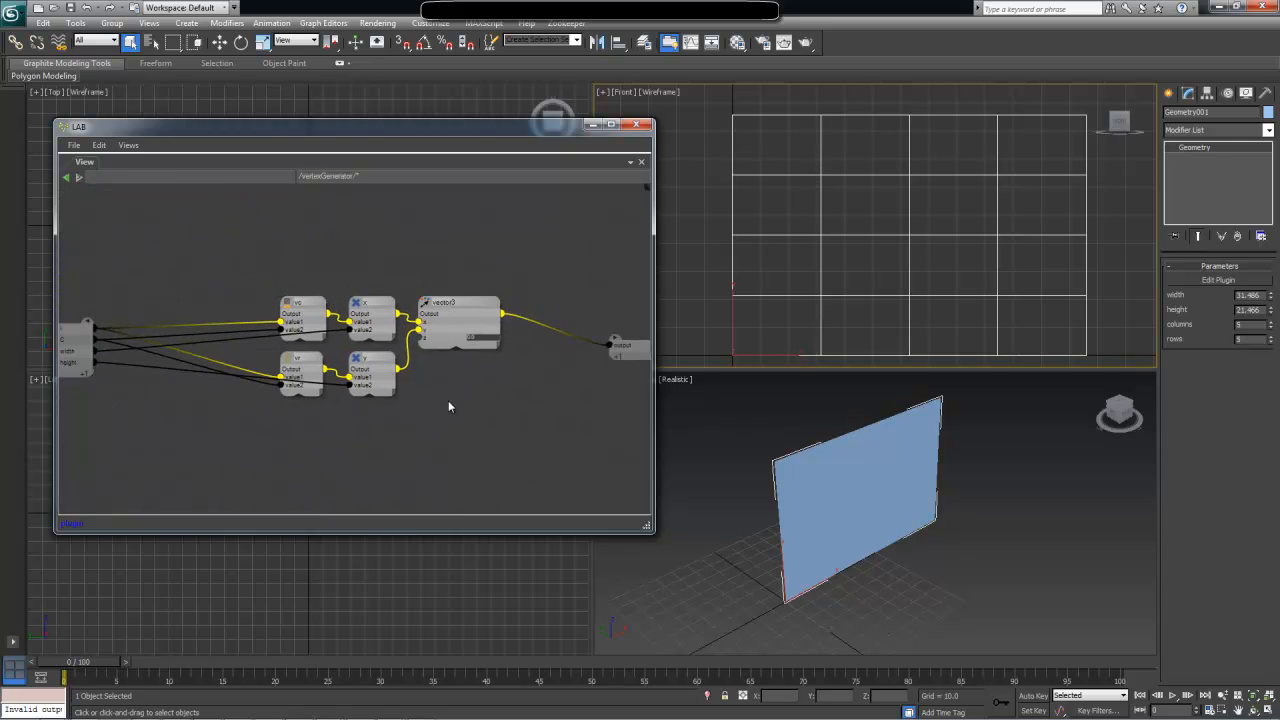
scroll(390, 388, up, 3)
middle_drag(361, 348, 391, 376)
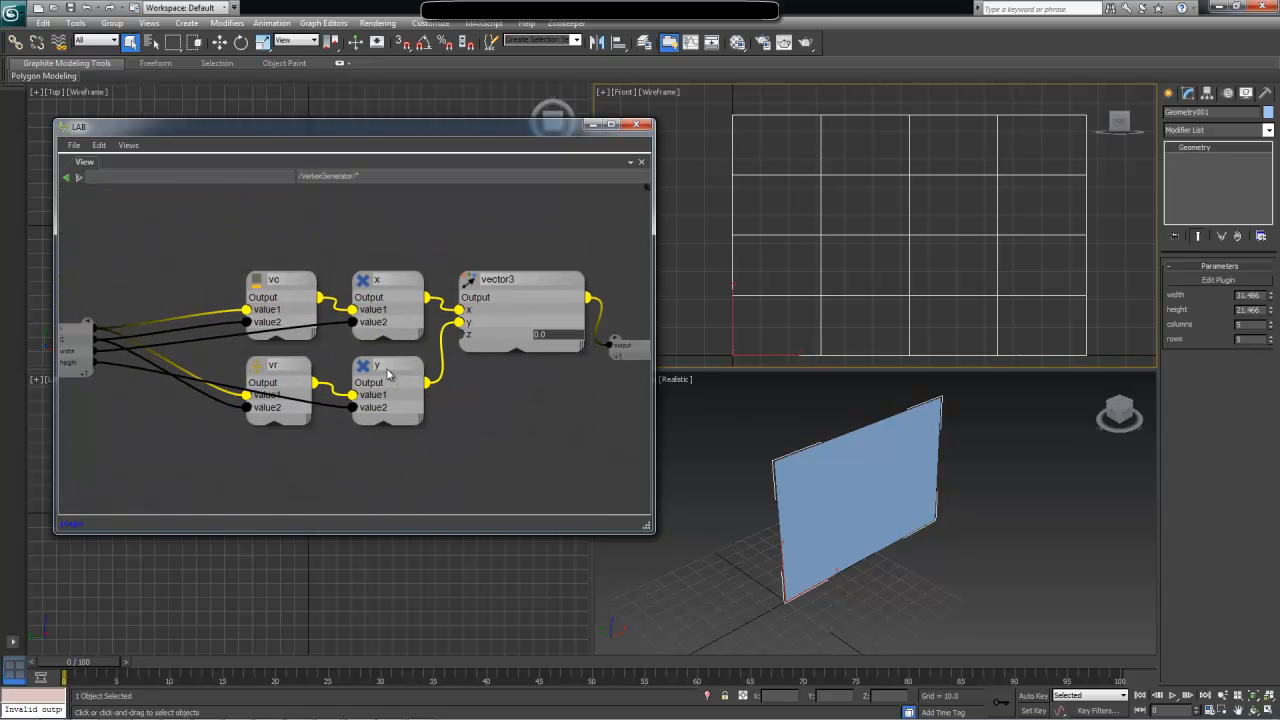
Spread out the nodes by moving vc and vr toward the graph inputs and x, y and vector3 toward the output
drag(305, 281, 256, 260)
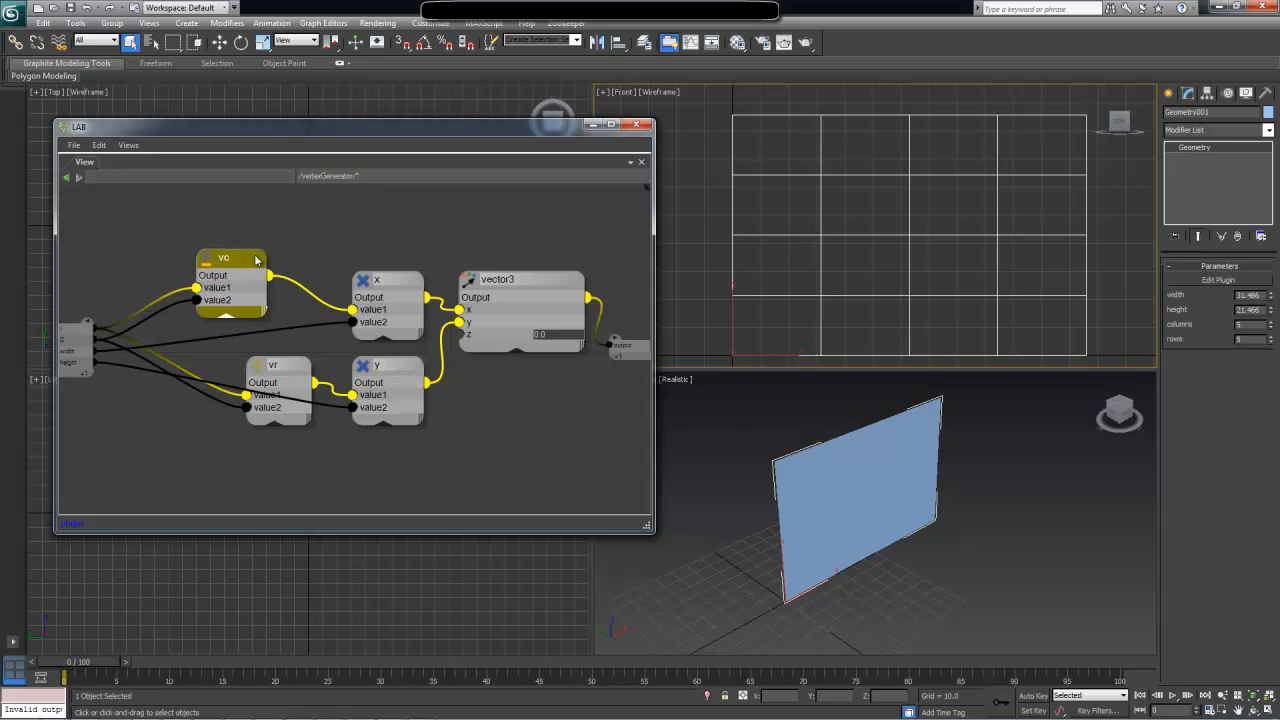
drag(295, 364, 225, 385)
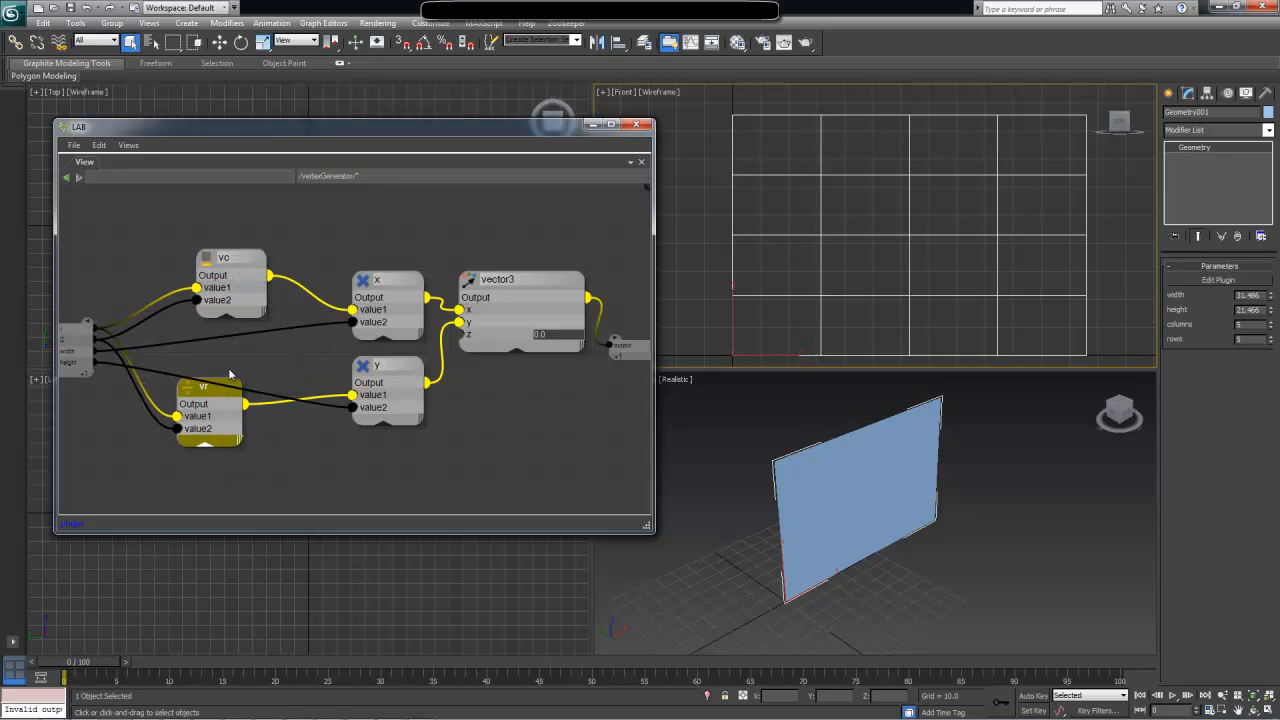
drag(228, 262, 209, 264)
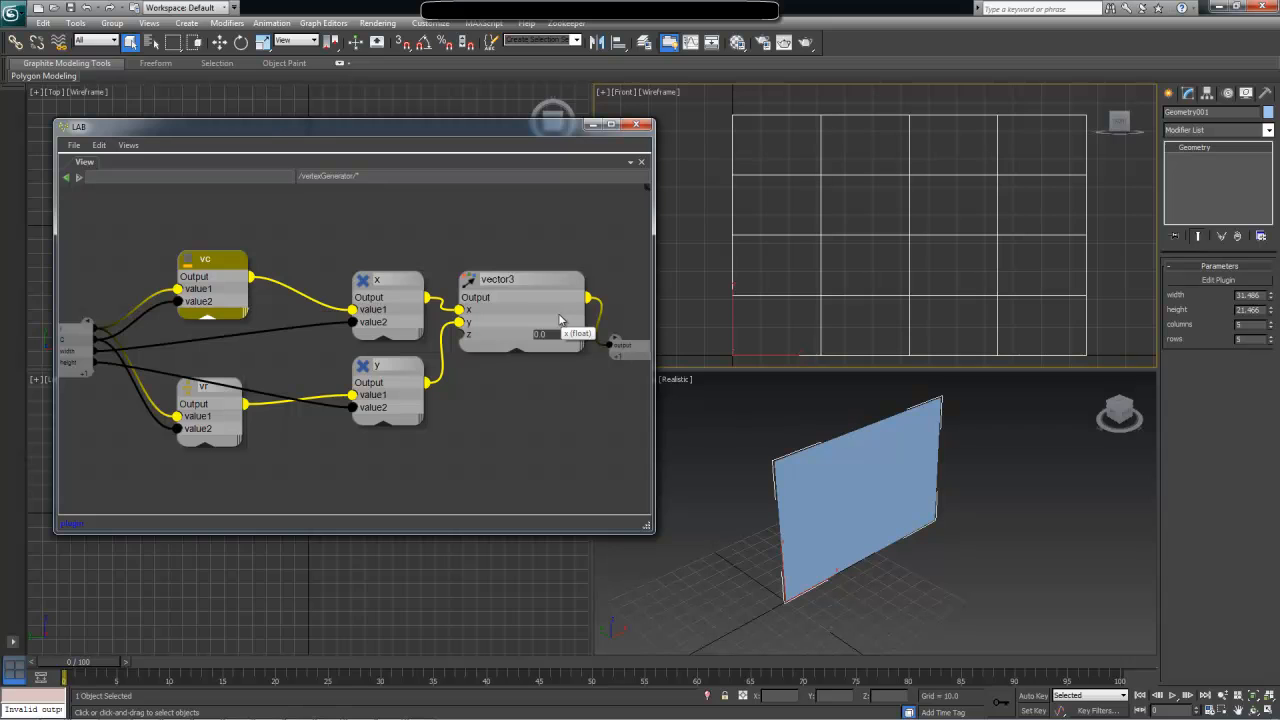
click(545, 442)
drag(545, 442, 440, 307)
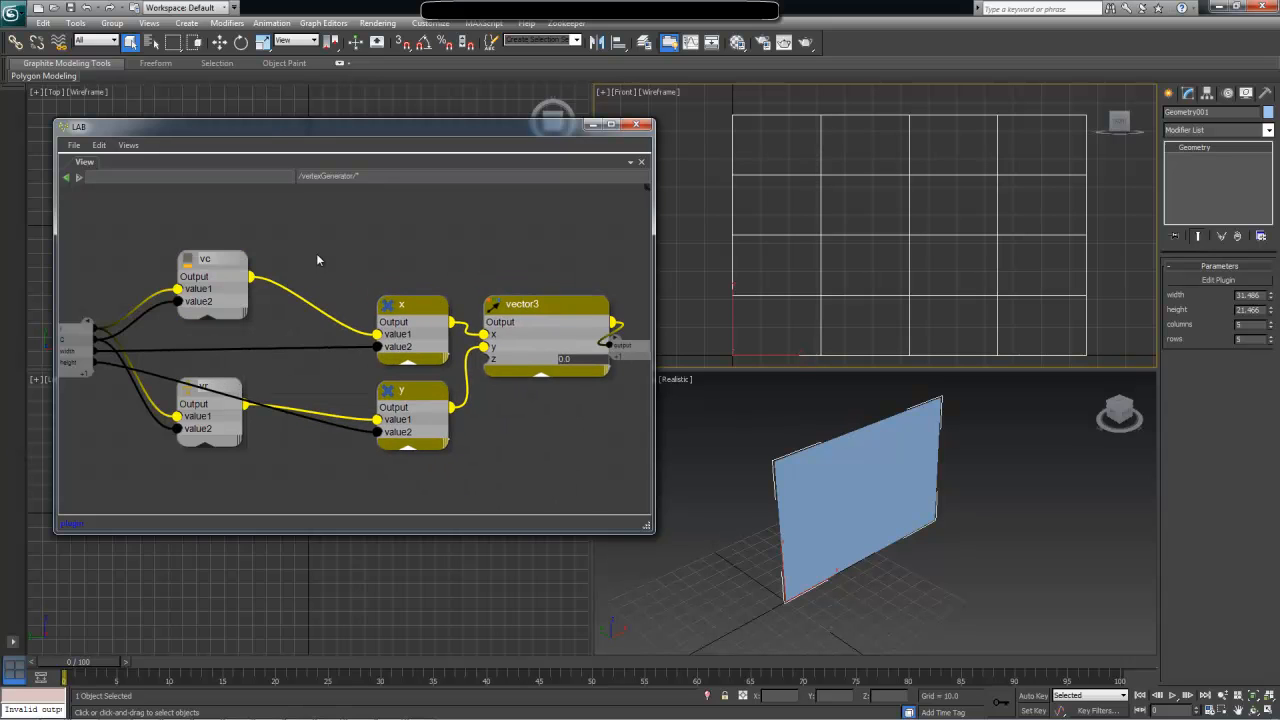
Add a Divide node above the x node and widen it
click(317, 254)
key(Tab)
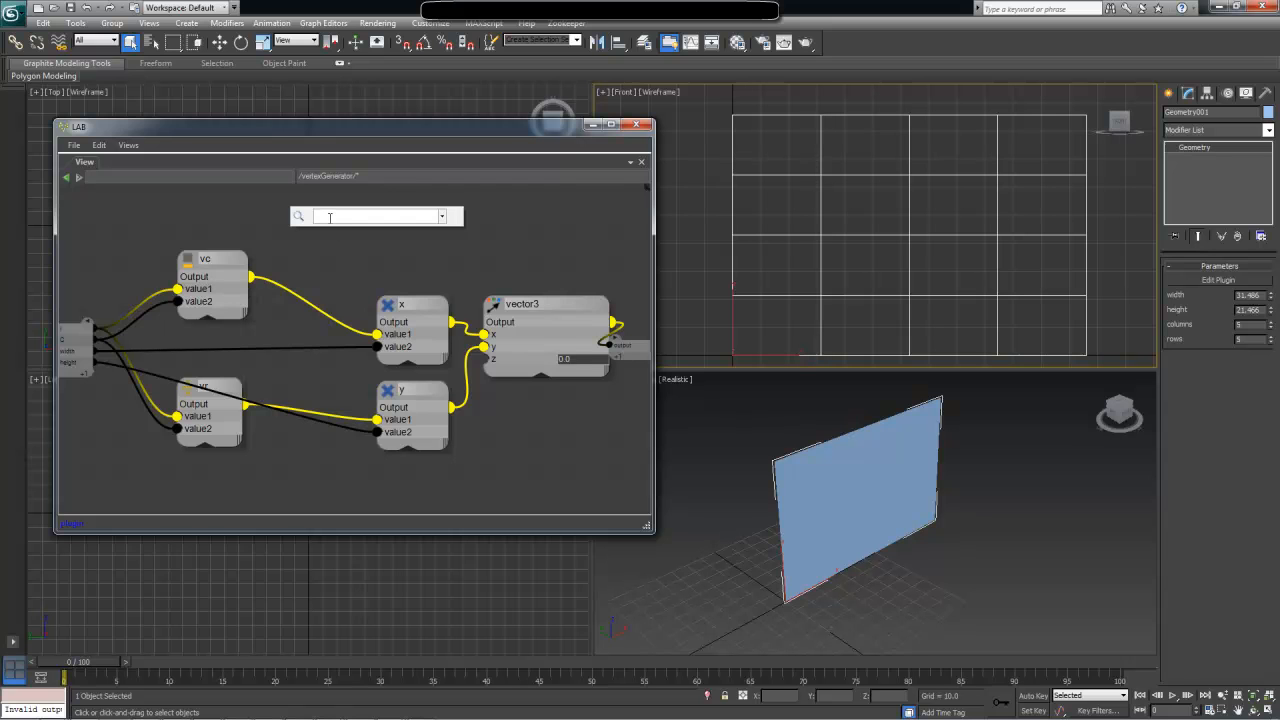
text(divi)
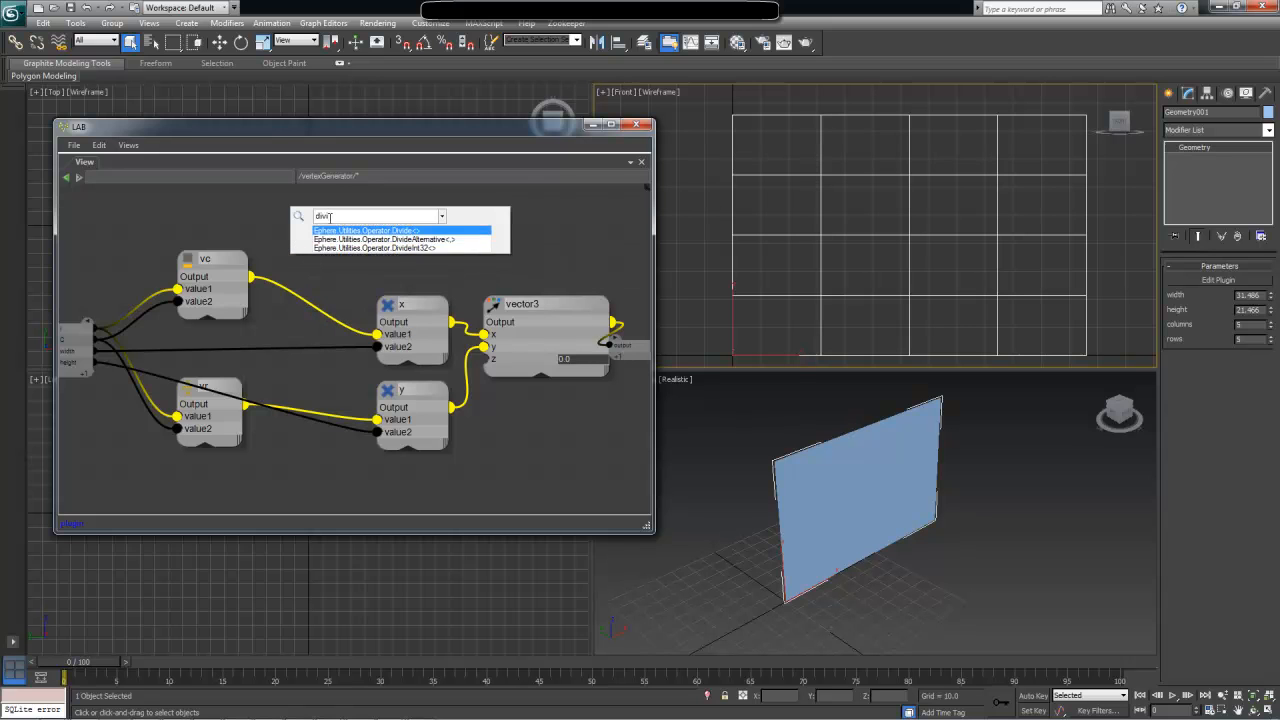
key(Return)
drag(371, 248, 373, 220)
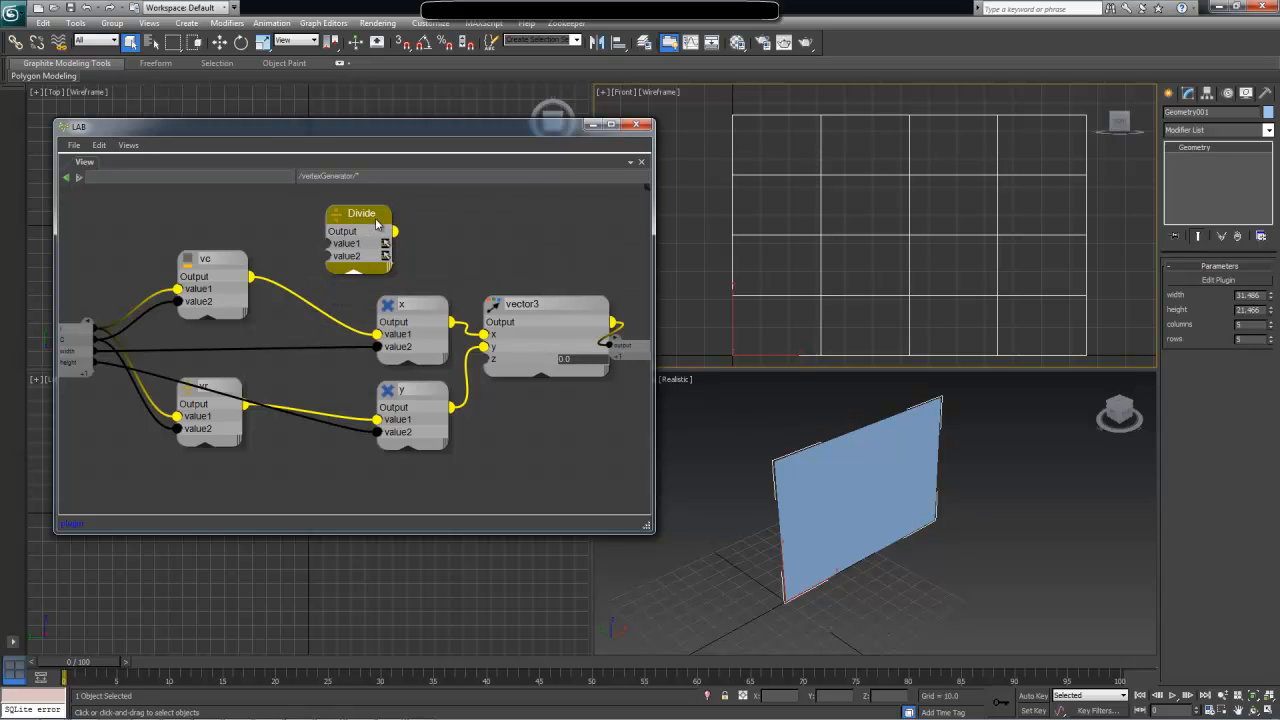
drag(390, 267, 414, 268)
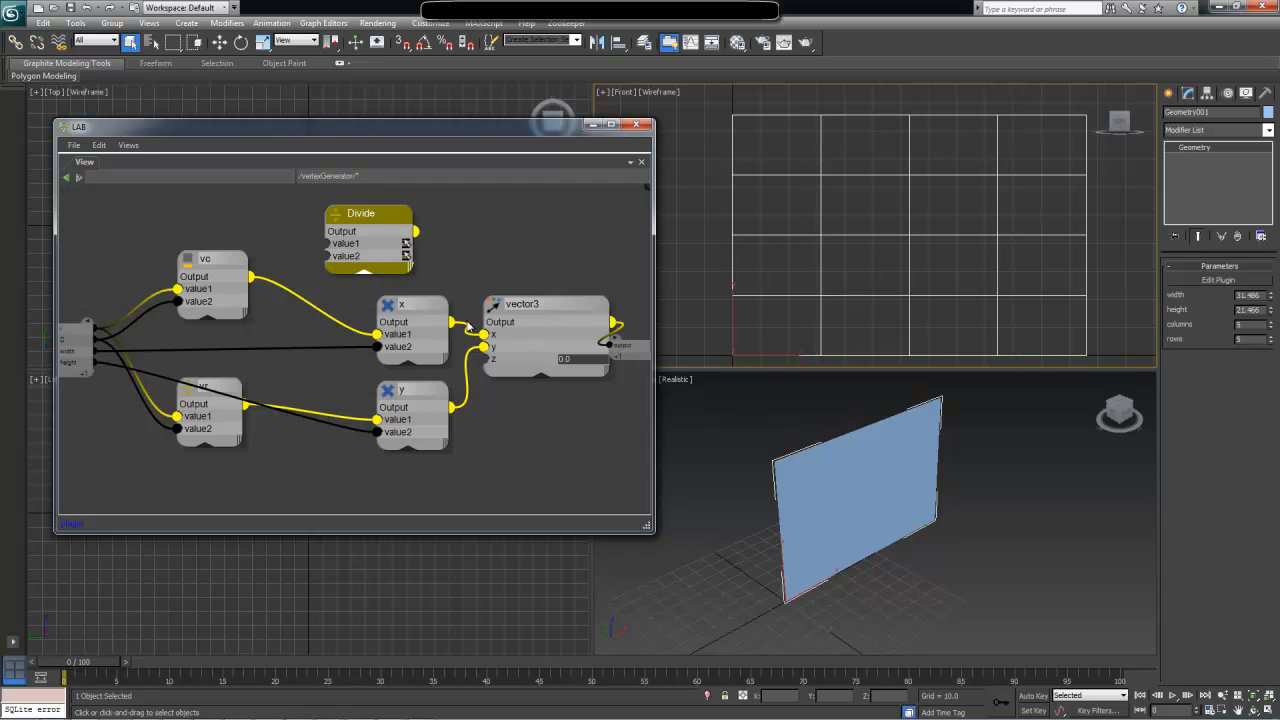
Move the x, y and vector3 nodes down and shift Divide up and away from vc to free space between them
drag(407, 488, 564, 390)
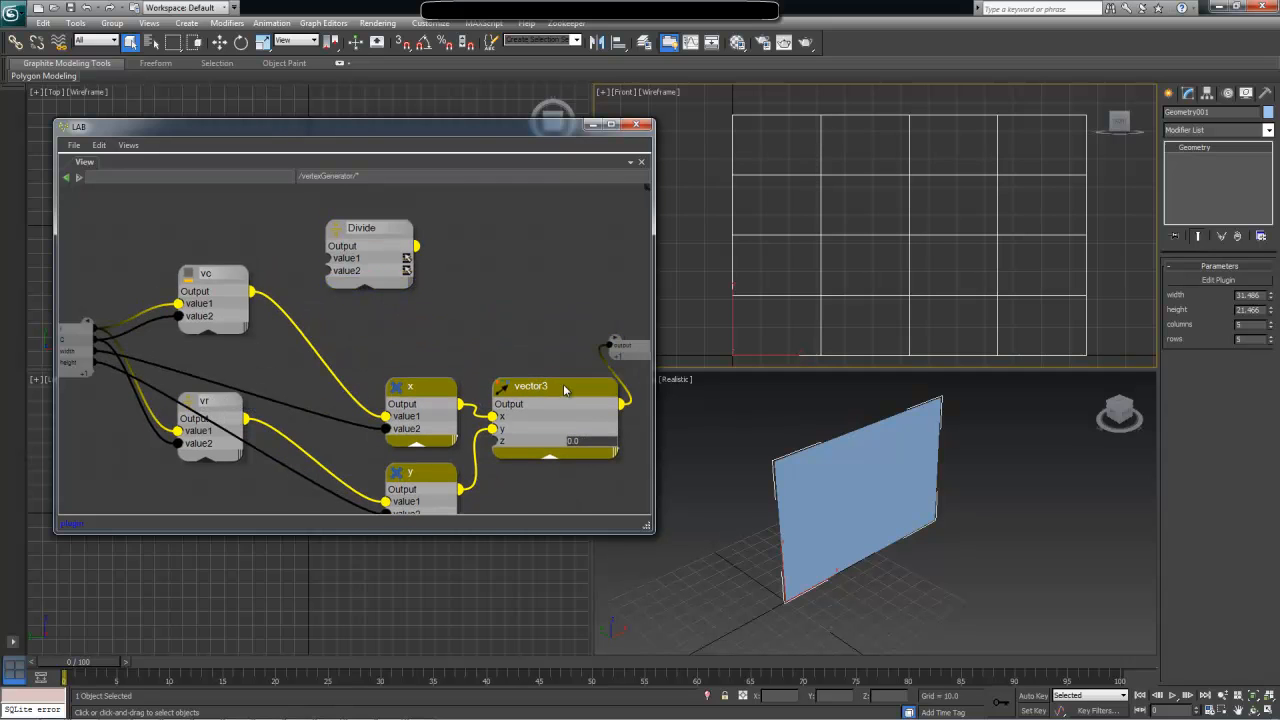
drag(394, 230, 437, 199)
middle_drag(453, 257, 552, 298)
drag(538, 238, 583, 217)
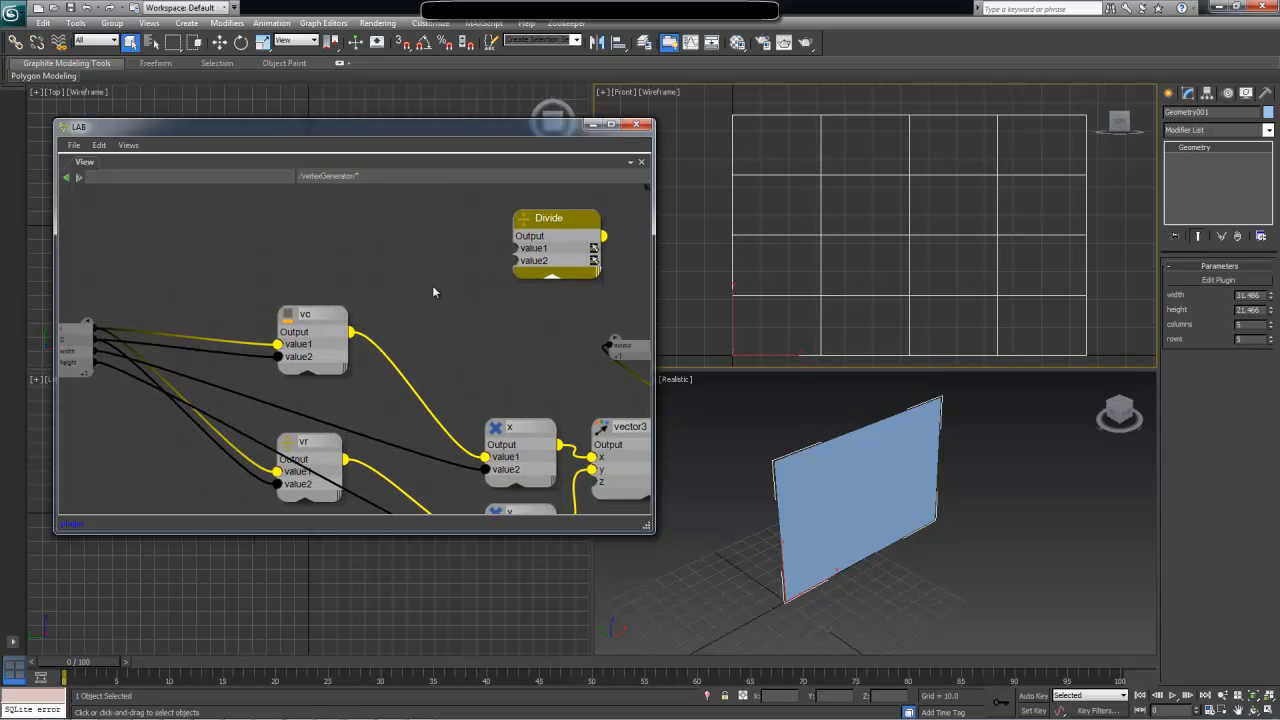
Add a Subtract node that computes C minus 1, with C connected to value1 and value2 set to 1
key(Tab)
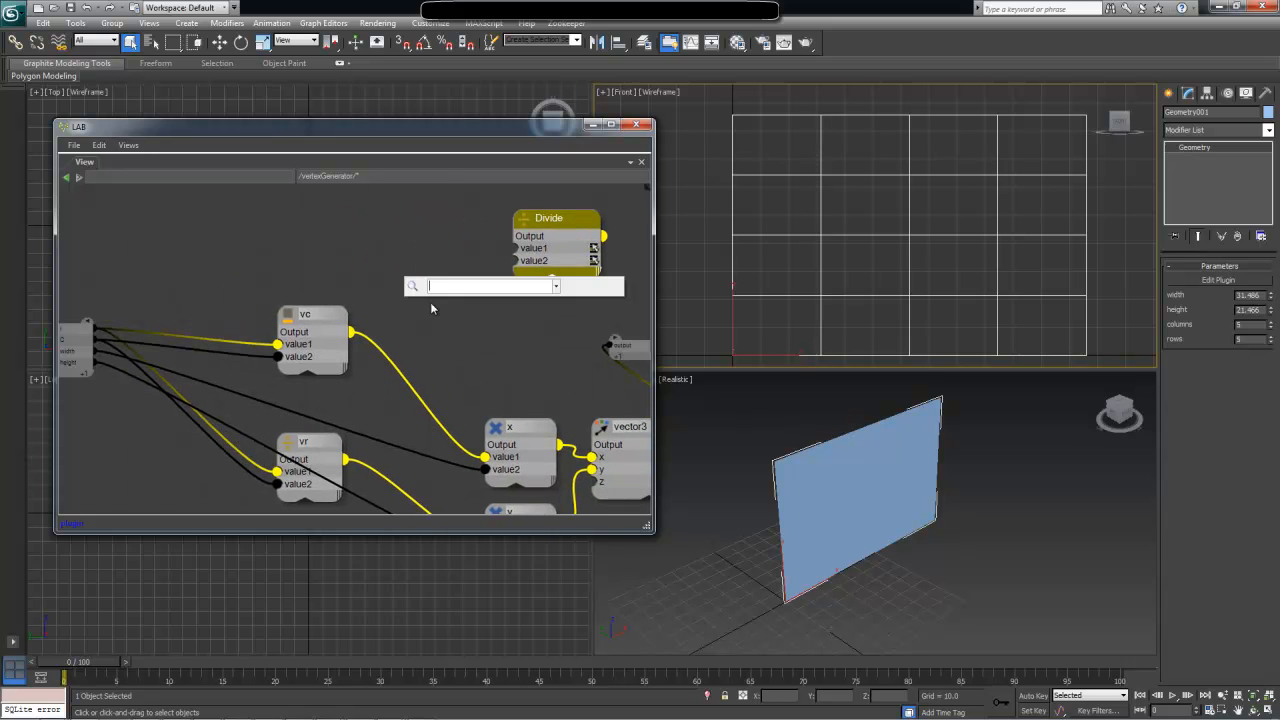
text(sub)
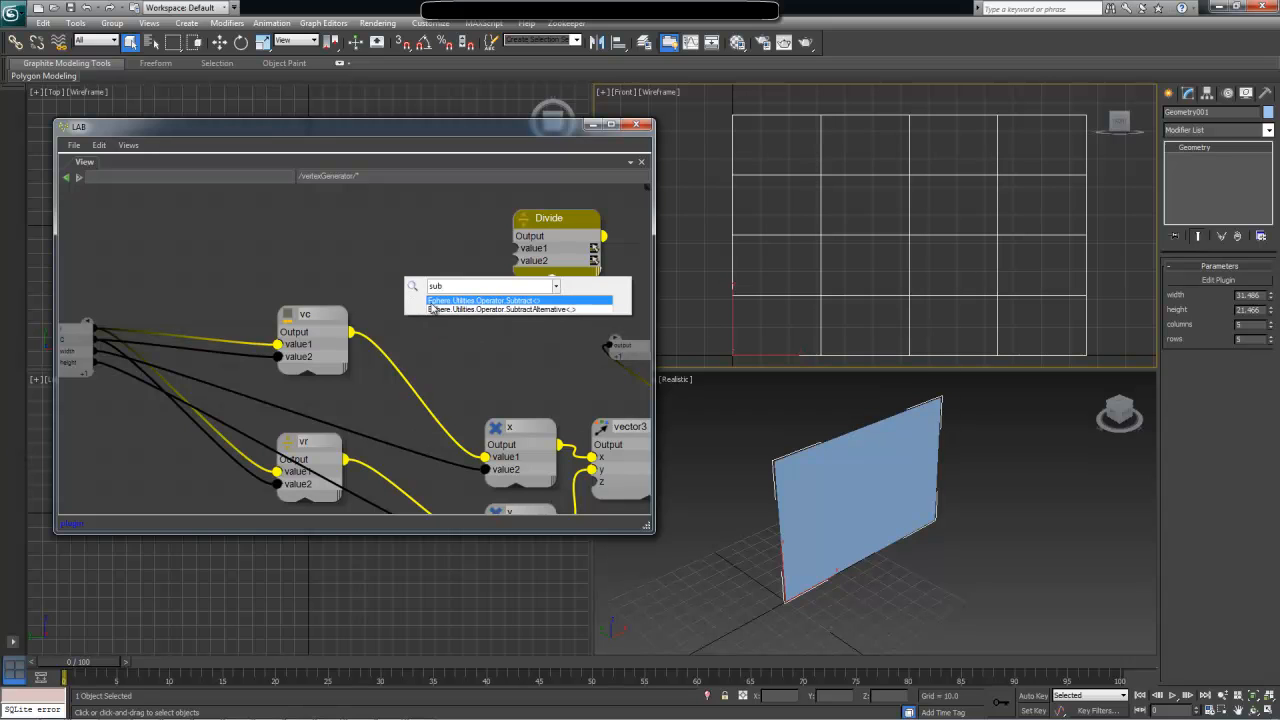
click(431, 301)
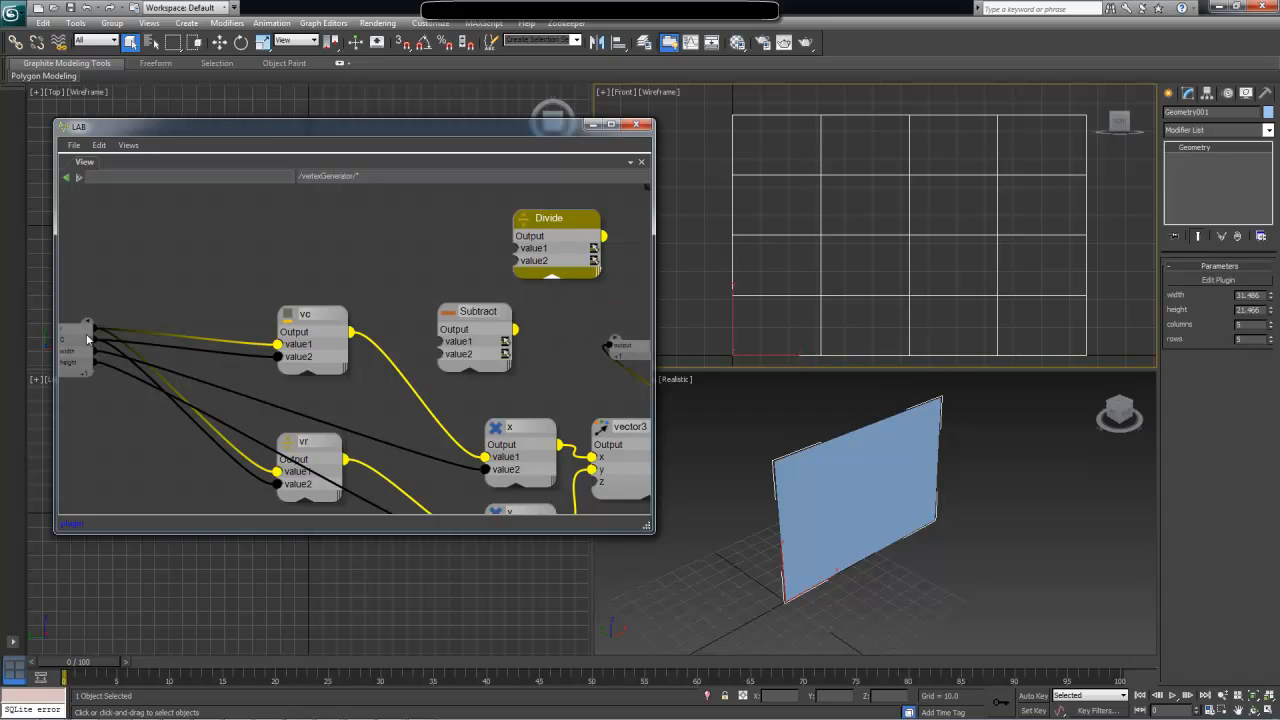
drag(73, 337, 466, 357)
drag(457, 344, 457, 342)
double_click(501, 355)
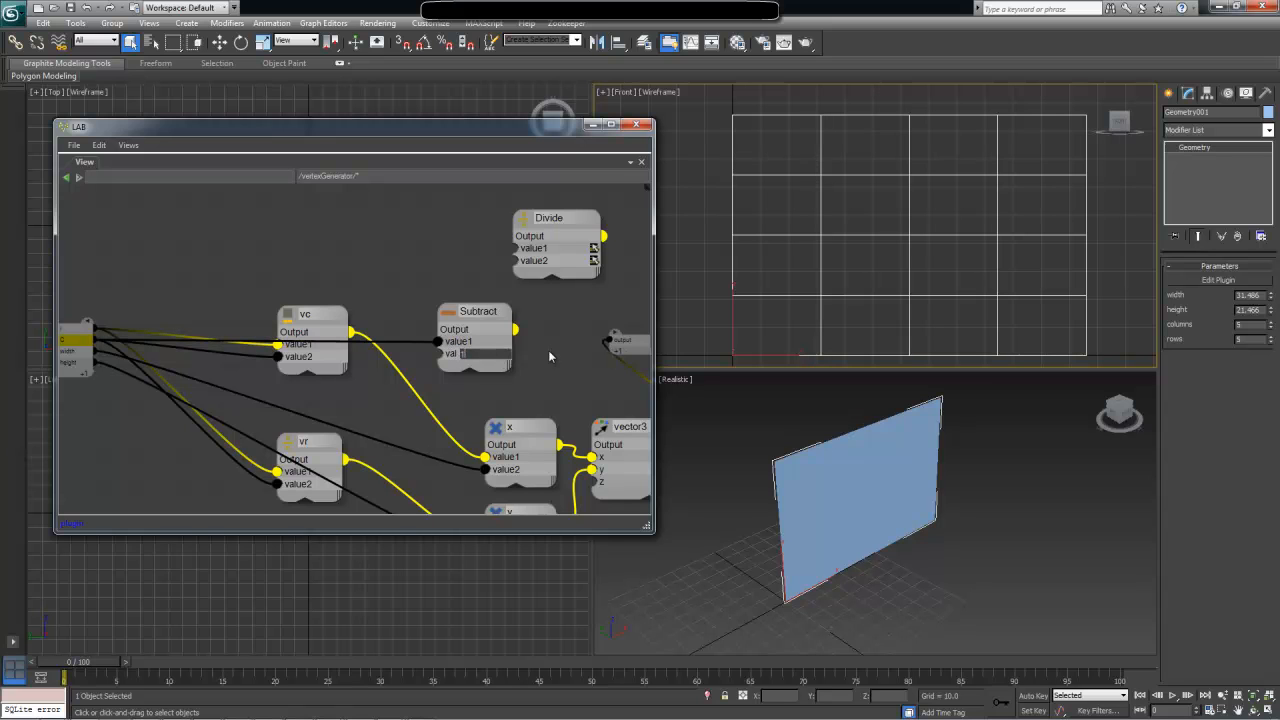
Set the type of the Divide node's value1 to float and widen the node slightly
click(594, 251)
text(flo)
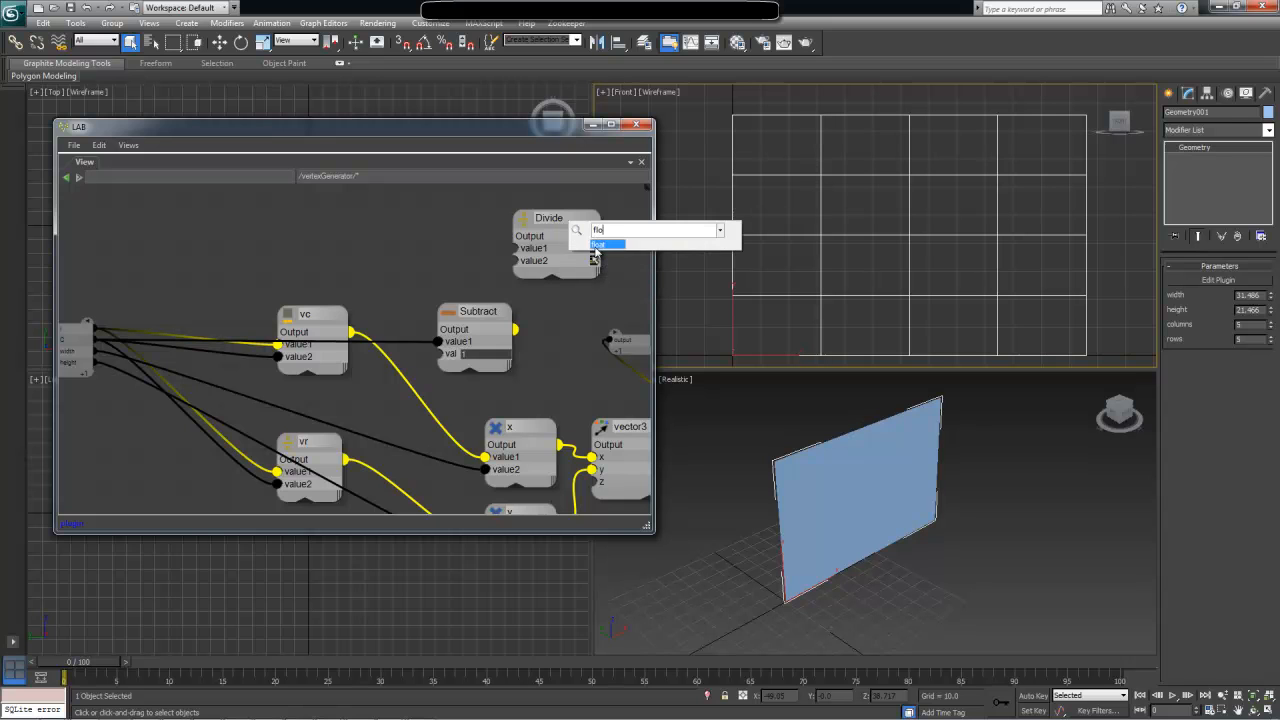
key(Return)
drag(586, 275, 600, 277)
Wire vc's output into Divide's value1, Subtract's output into value2, and Divide's output into x's value1
drag(327, 318, 535, 252)
drag(515, 329, 534, 263)
middle_drag(615, 329, 448, 334)
drag(443, 240, 436, 338)
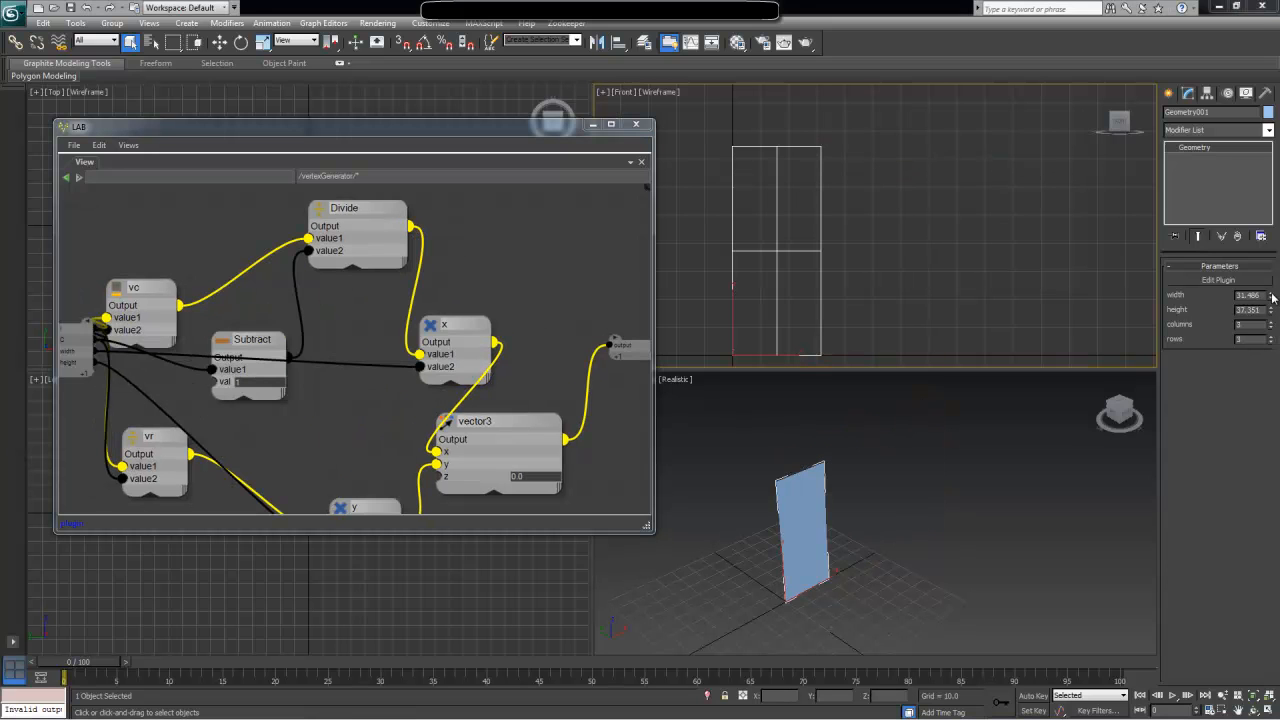
Set the plane's width to 56.674 and its columns to 7
mouse_move(1273, 297)
mouse_down()
mouse_move(1277, 247)
mouse_move(1274, 290)
mouse_up()
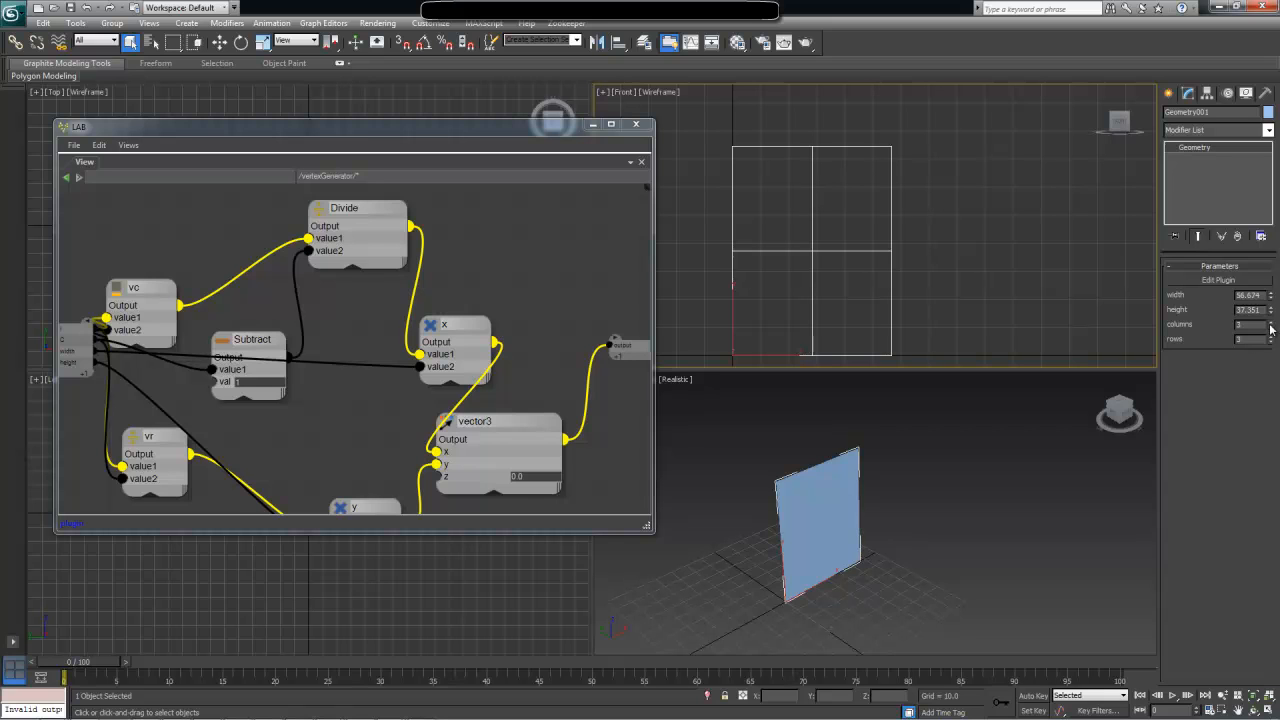
click(1270, 323)
click(1270, 323)
click(1270, 323)
click(1270, 323)
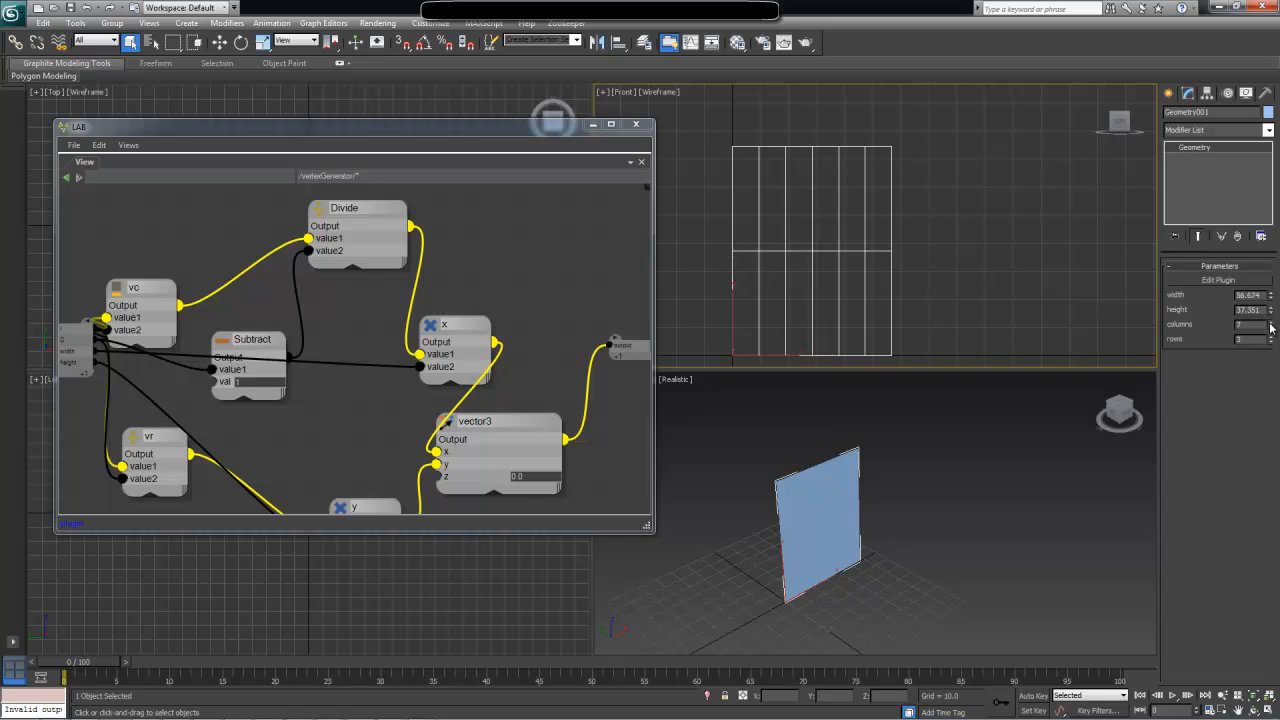
Set the columns to 3, and step the rows value up and back down to 3
click(1270, 328)
click(1270, 328)
click(1270, 328)
click(1270, 328)
click(1270, 328)
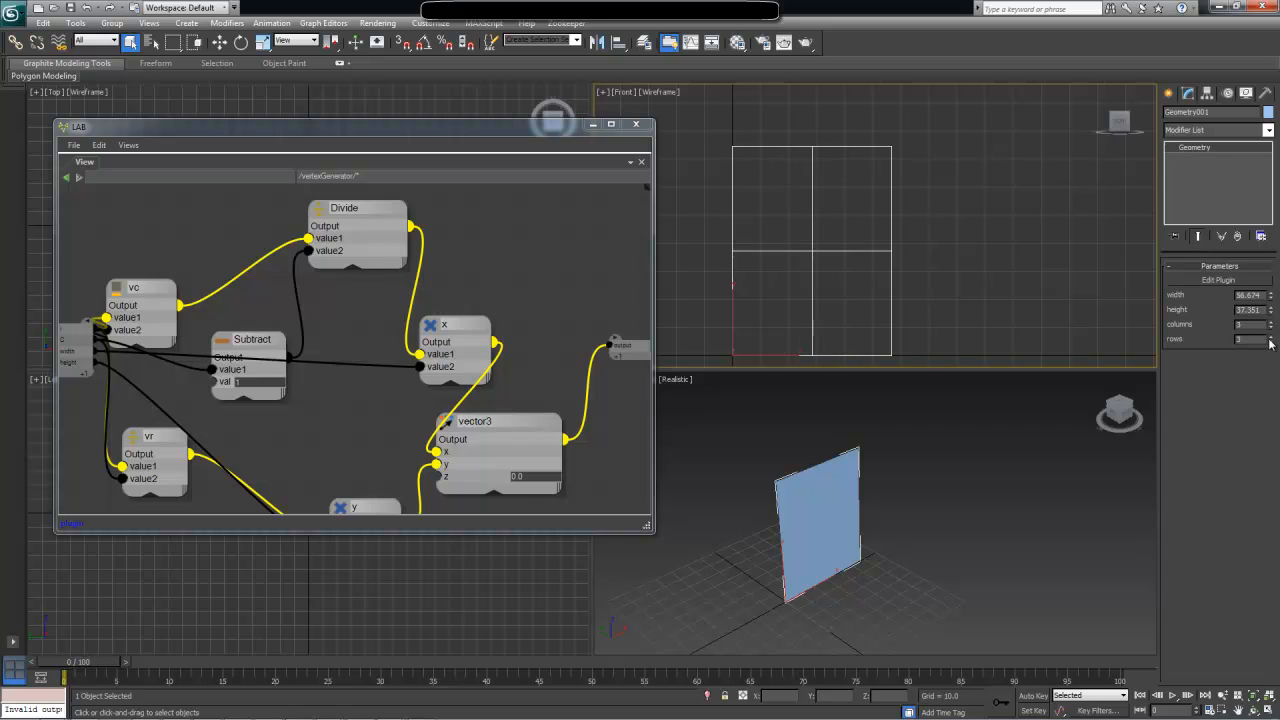
click(1270, 338)
click(1271, 342)
middle_drag(234, 337, 378, 279)
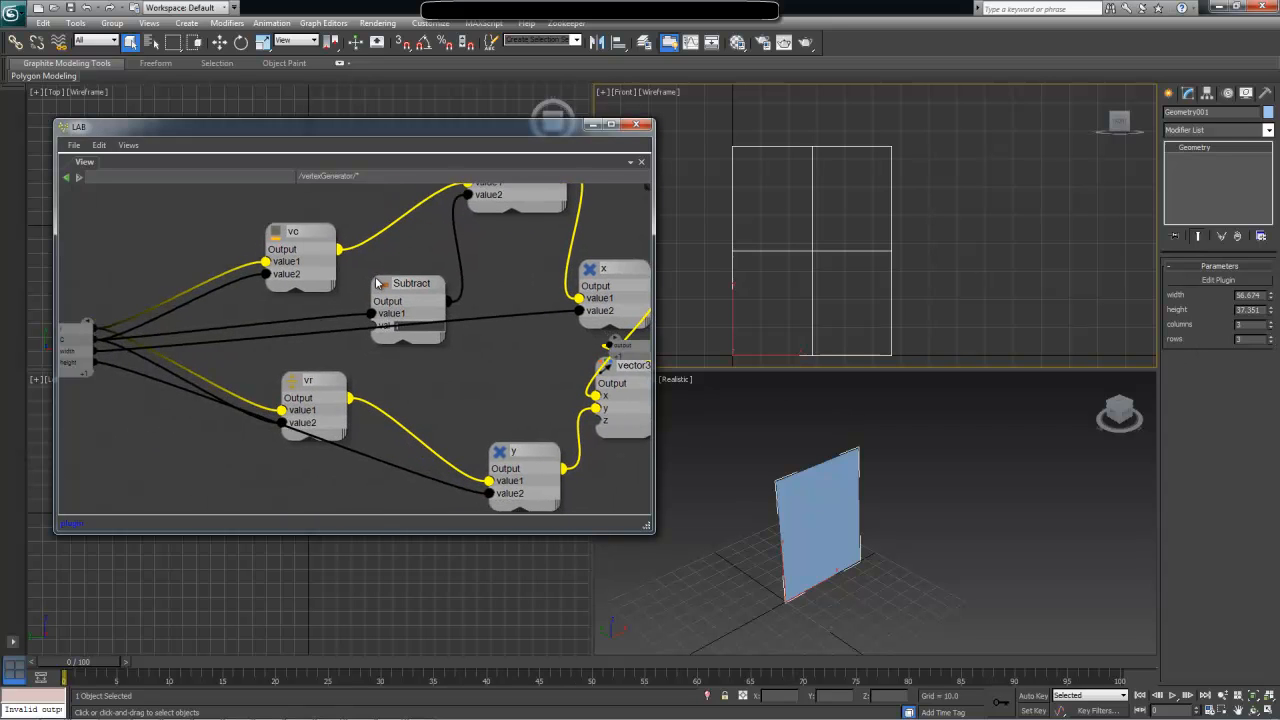
Move the vr node closer to the graph inputs to make room around it
middle_drag(345, 337, 346, 331)
drag(324, 382, 295, 356)
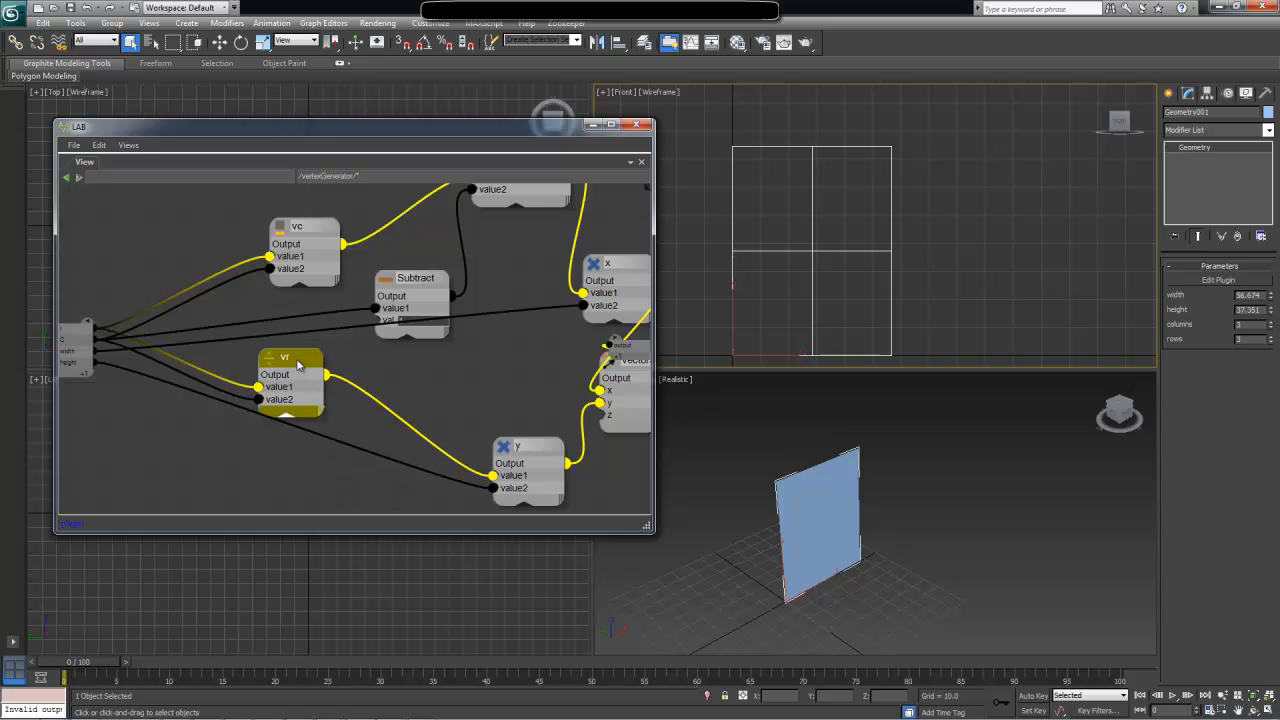
middle_drag(368, 338, 390, 345)
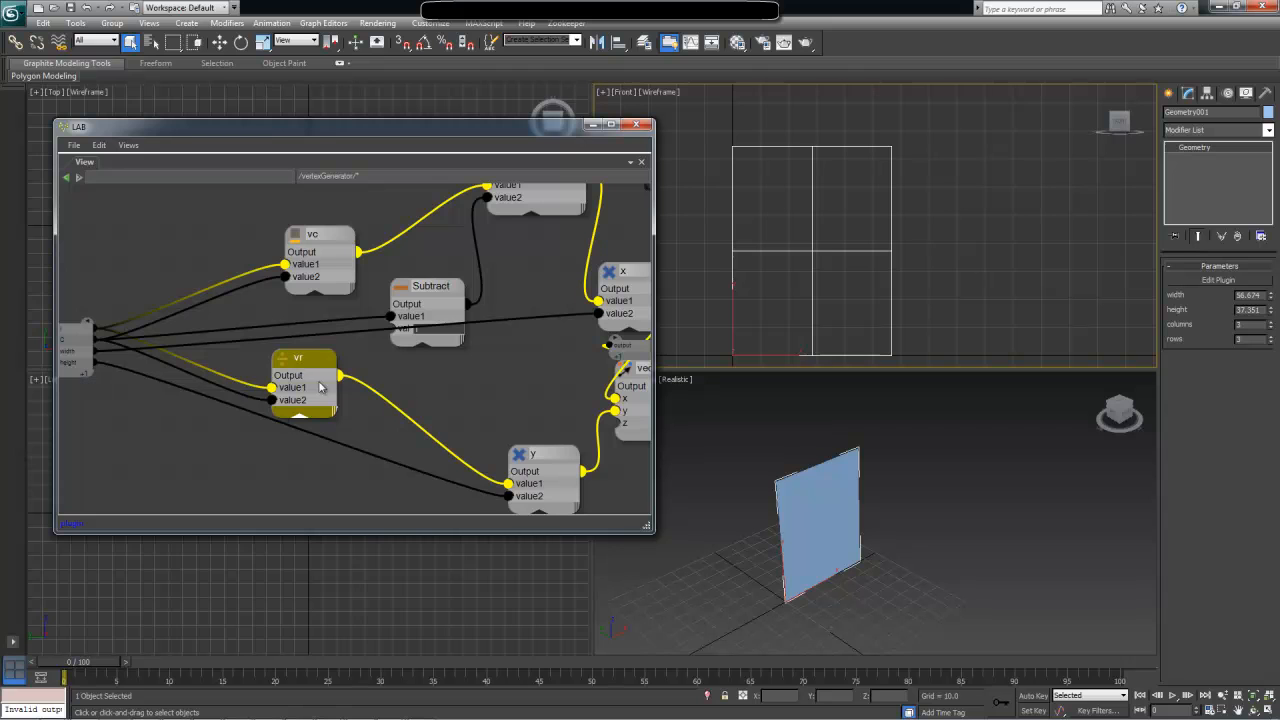
middle_drag(436, 368, 415, 368)
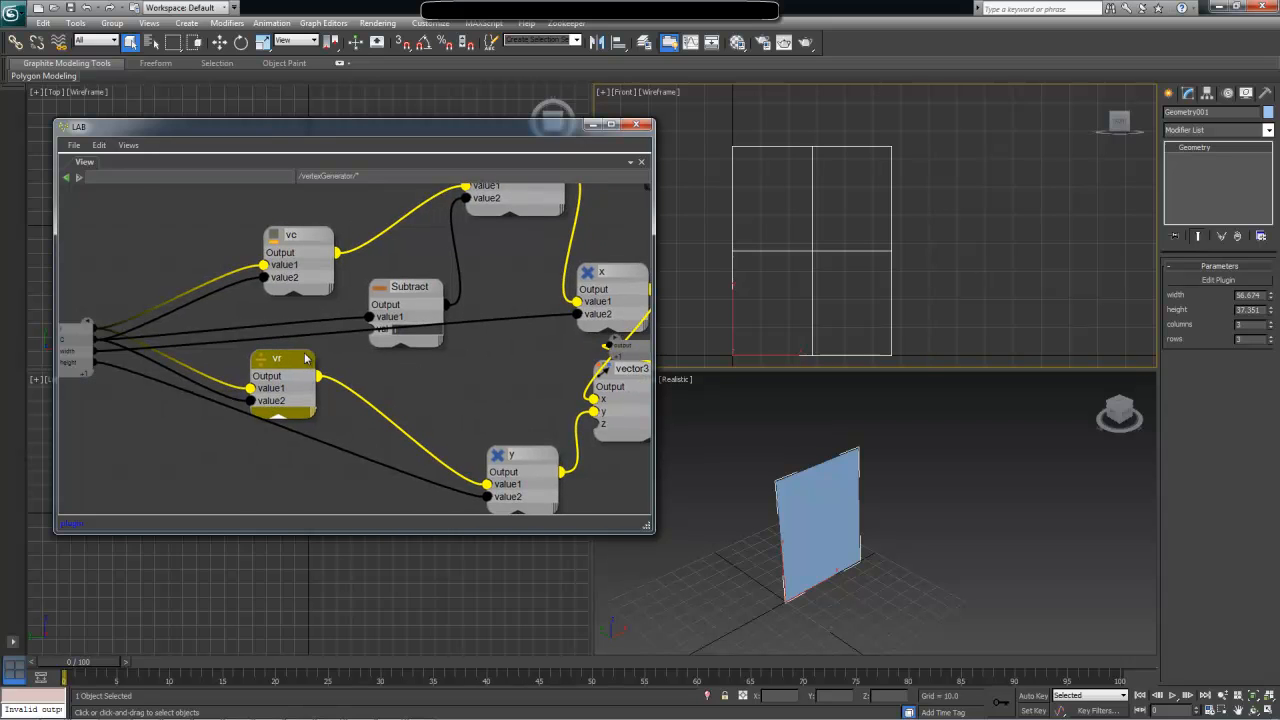
drag(301, 357, 305, 342)
Duplicate the Subtract node and place the copy below the vr node
key(Tab)
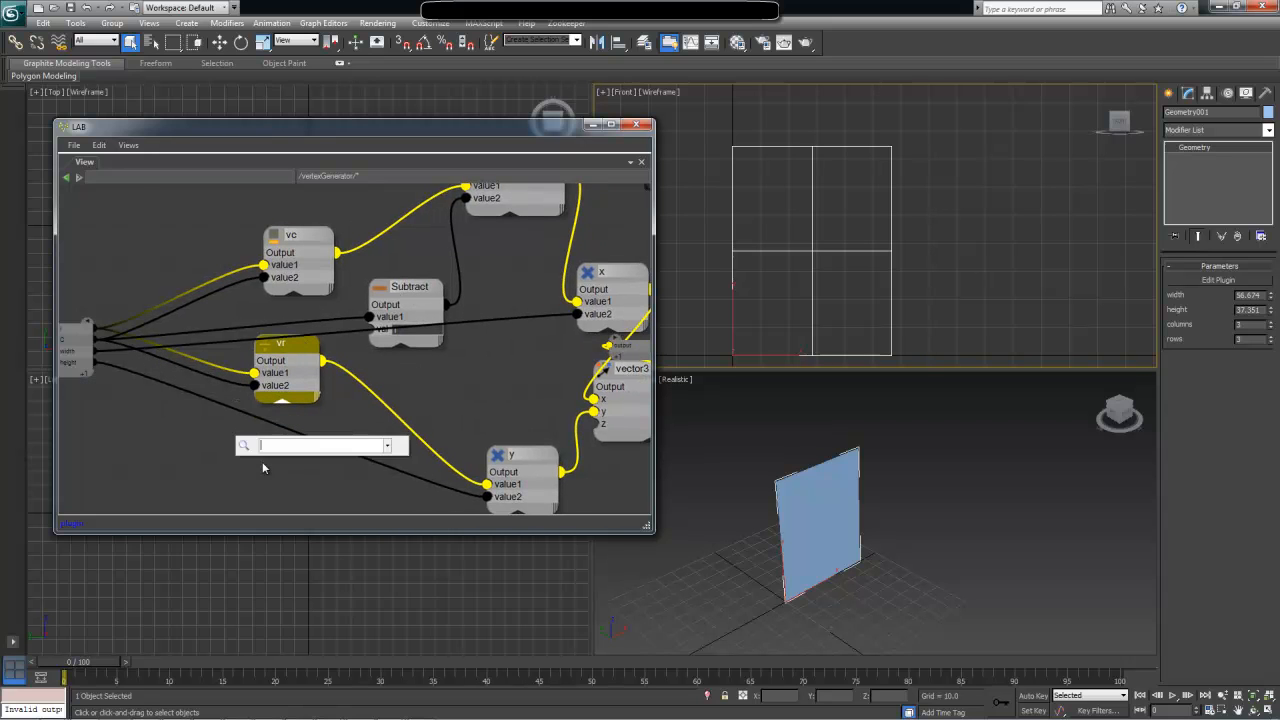
click(428, 414)
click(411, 290)
click(456, 276)
middle_drag(464, 296, 463, 391)
scroll(463, 391, down, 3)
drag(124, 448, 407, 464)
scroll(408, 464, up, 2)
Wire a new graph input named R into Subtract1's value1 and place Subtract1 just below vr
drag(388, 404, 397, 424)
drag(70, 370, 390, 448)
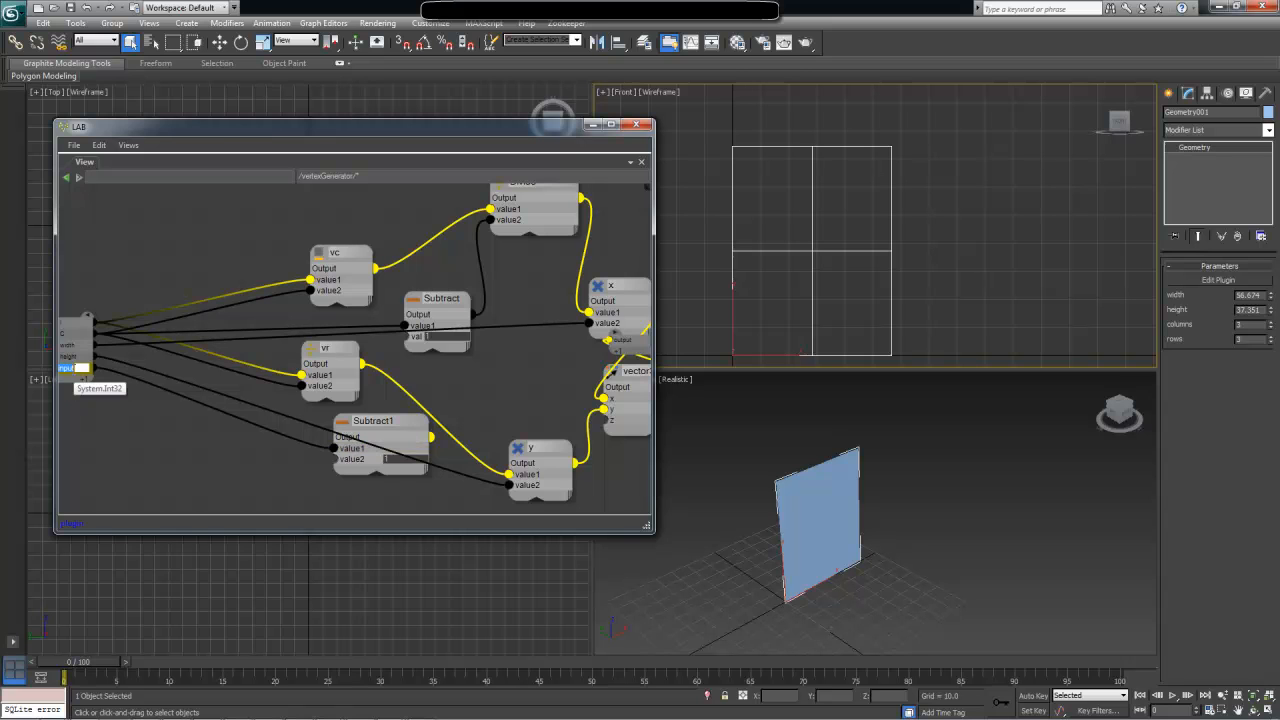
drag(415, 428, 390, 426)
Add a second Divide node between vr and y and set its value type to float
key(Tab)
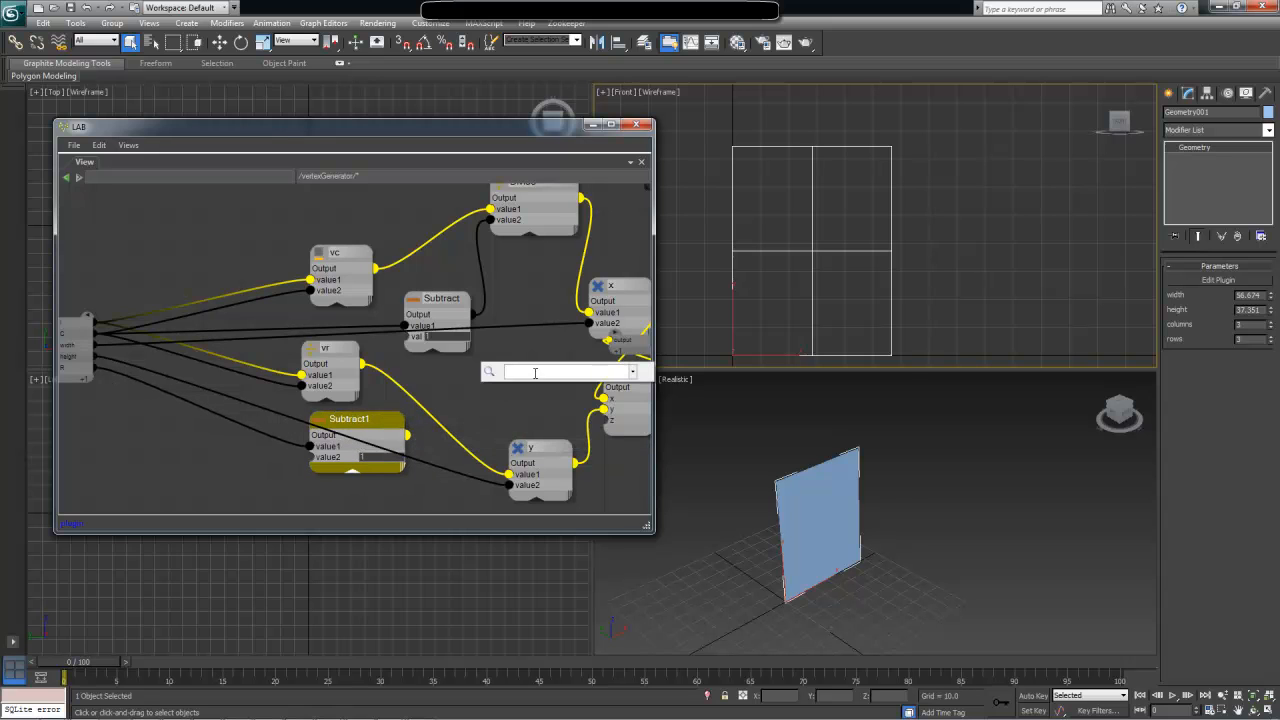
text(divi)
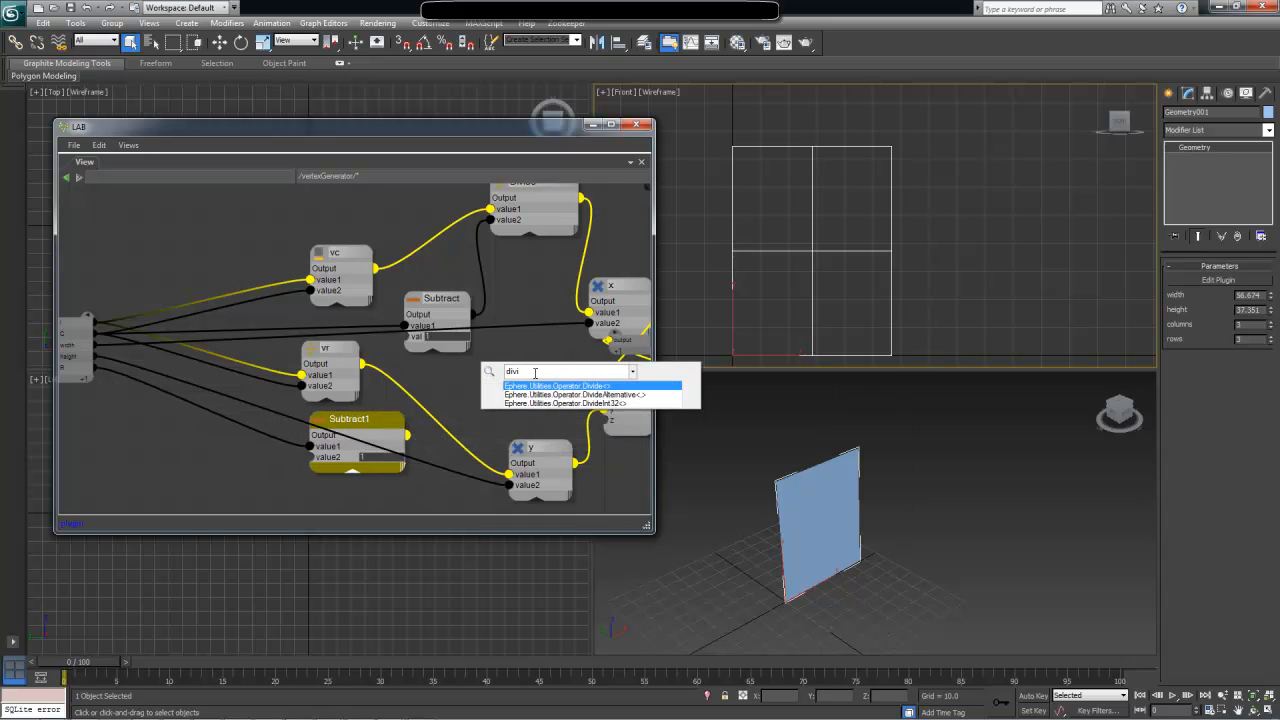
key(Return)
drag(566, 428, 530, 402)
key(Tab)
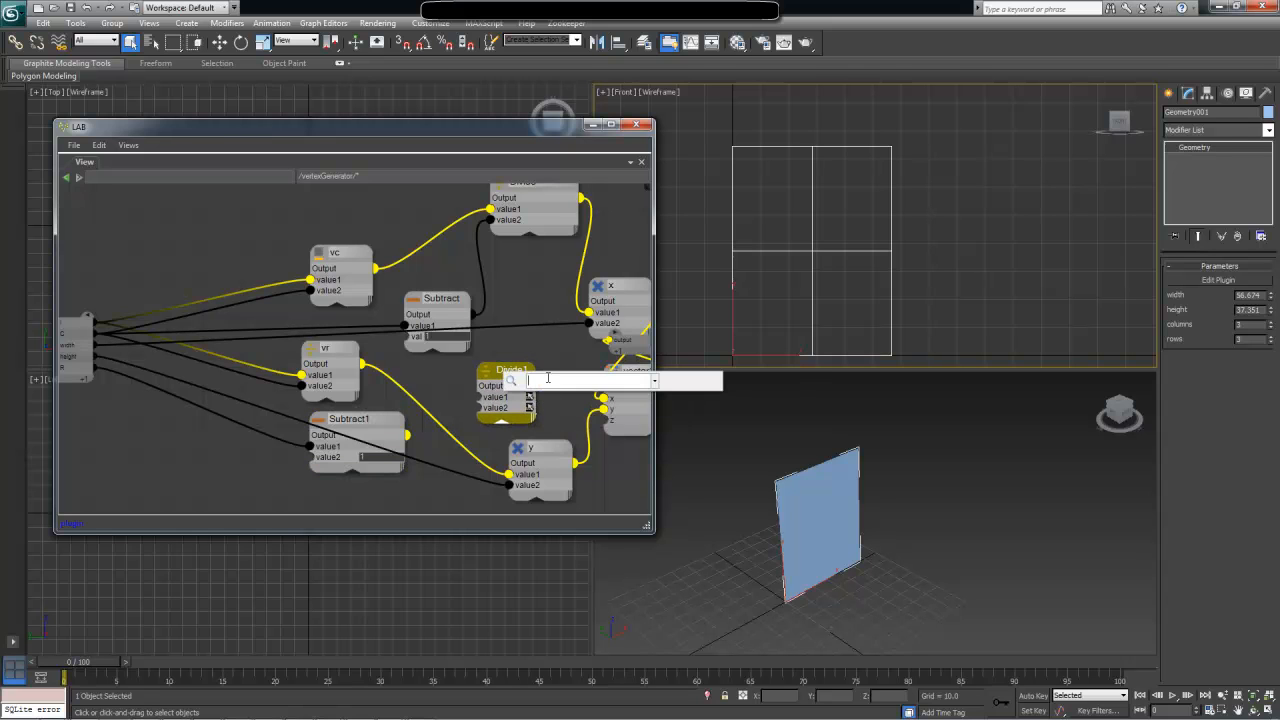
text(float)
key(Return)
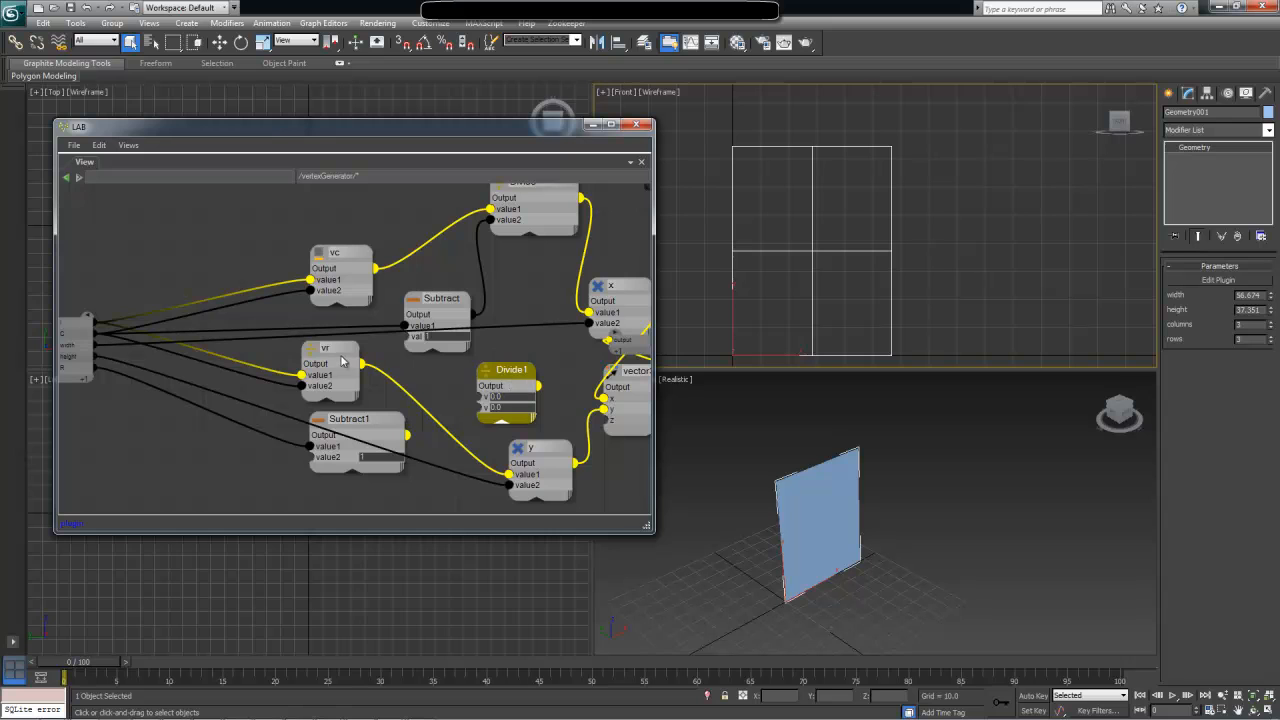
Wire vr's output into Divide1's value1, Subtract1's output into value2, and Divide1's output into y's value1
drag(361, 363, 488, 400)
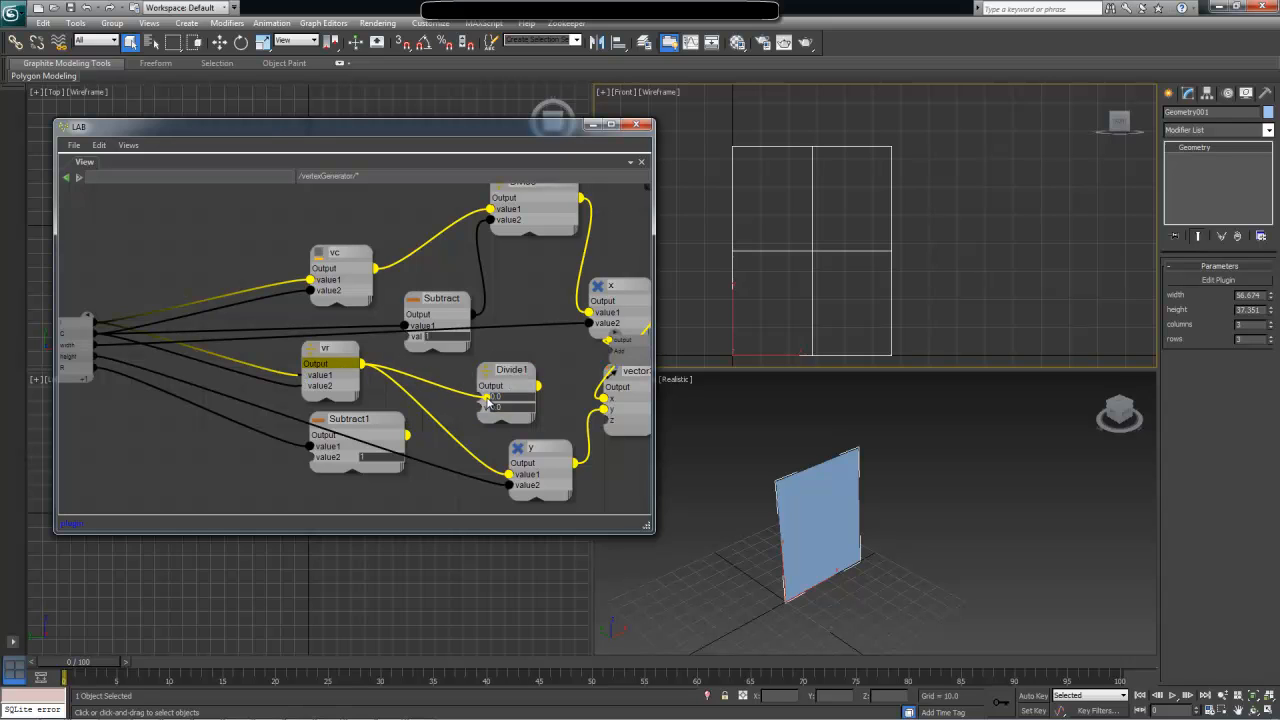
drag(407, 435, 501, 370)
middle_drag(528, 406, 447, 393)
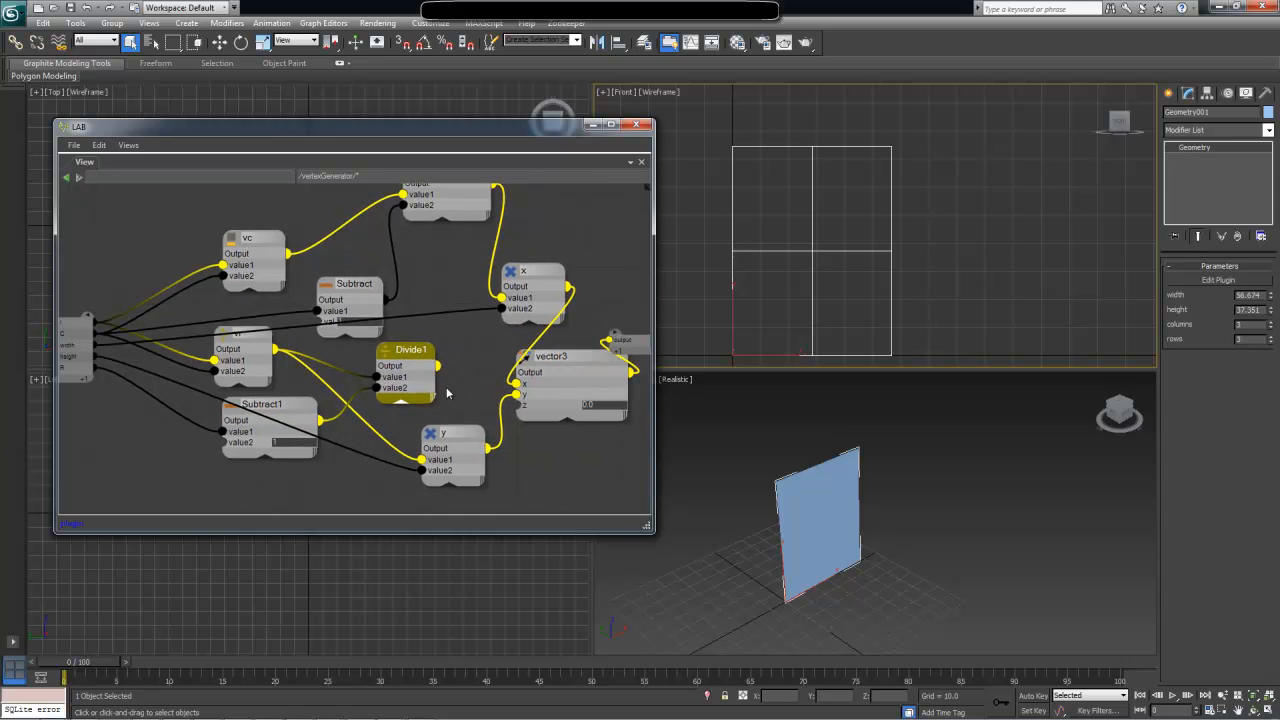
drag(423, 370, 455, 436)
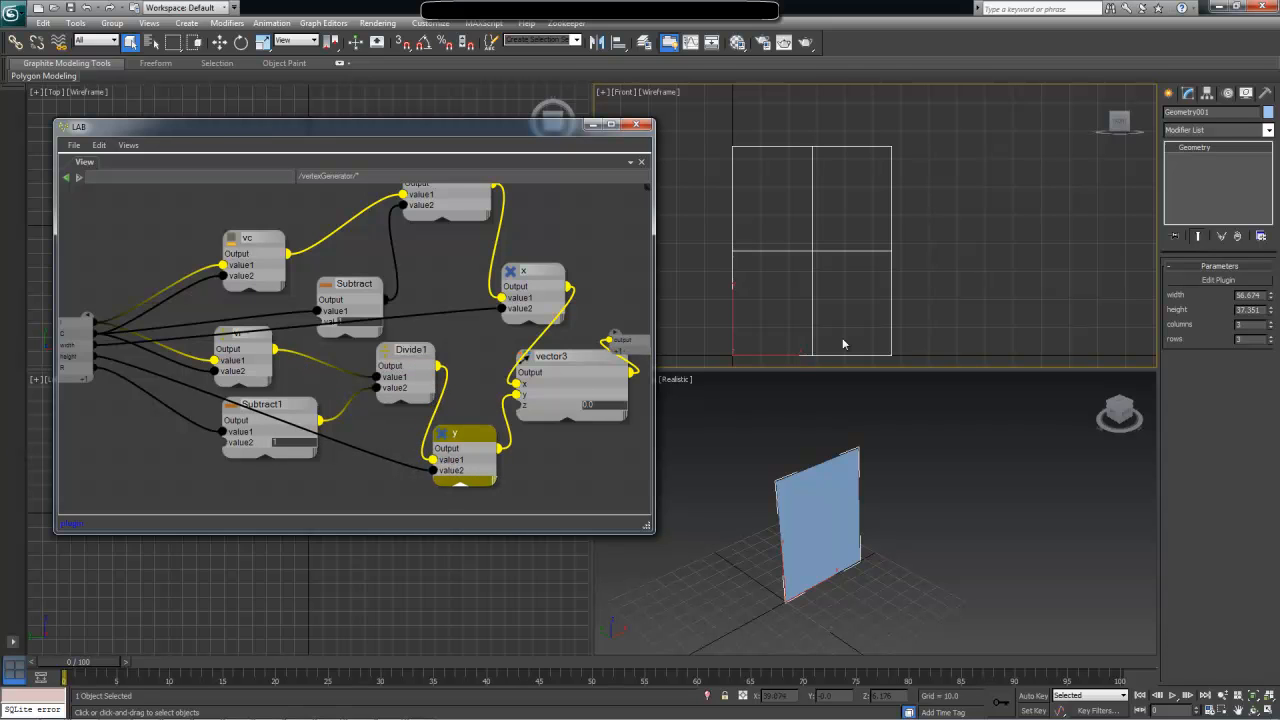
Set the plane's rows to 5 and its height to 12.522
mouse_move(1271, 312)
mouse_down()
mouse_move(1271, 330)
mouse_move(1271, 298)
mouse_move(1277, 320)
mouse_up()
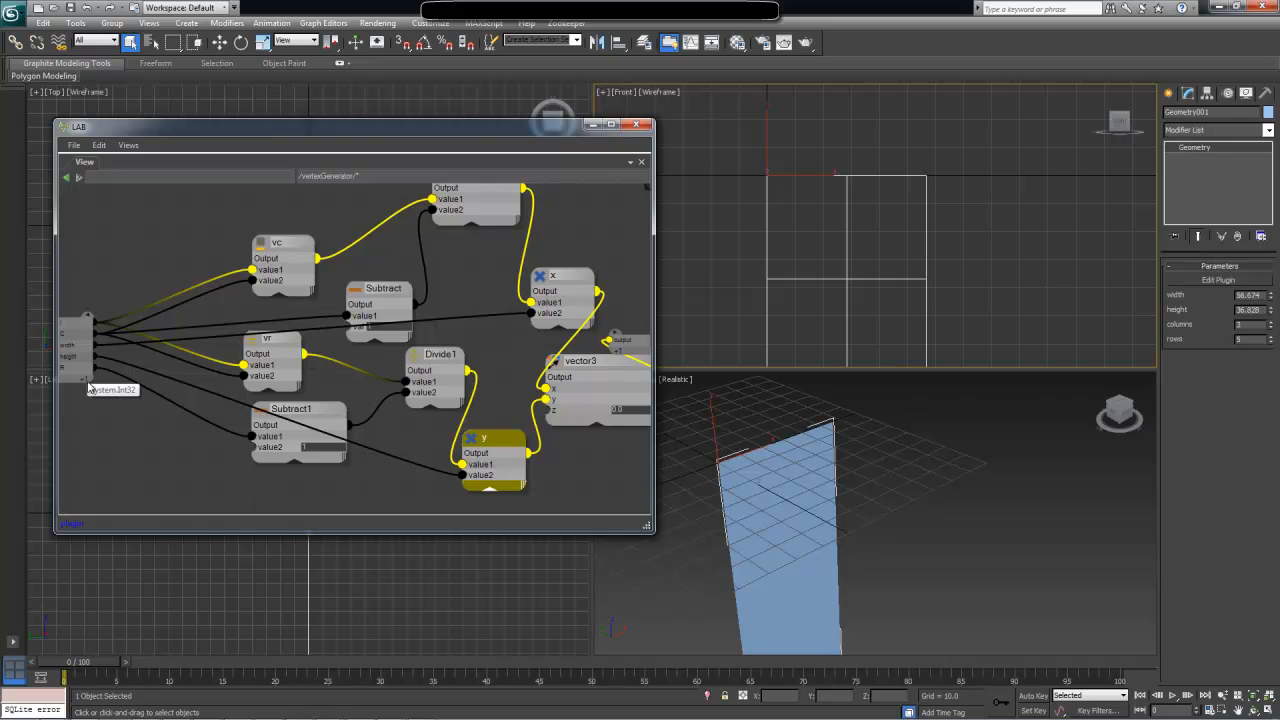
drag(1271, 311, 1227, 348)
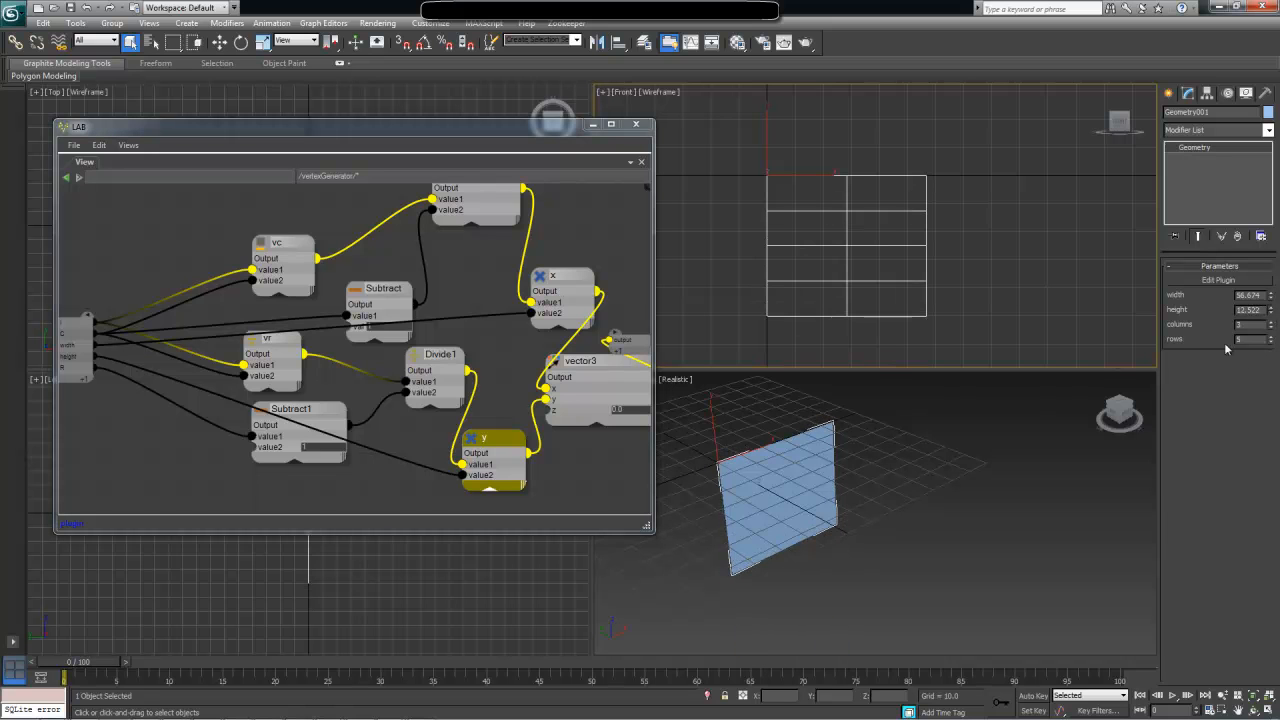
Return to the parent graph and wire the rows parameter into vertexGenerator's R input
click(67, 178)
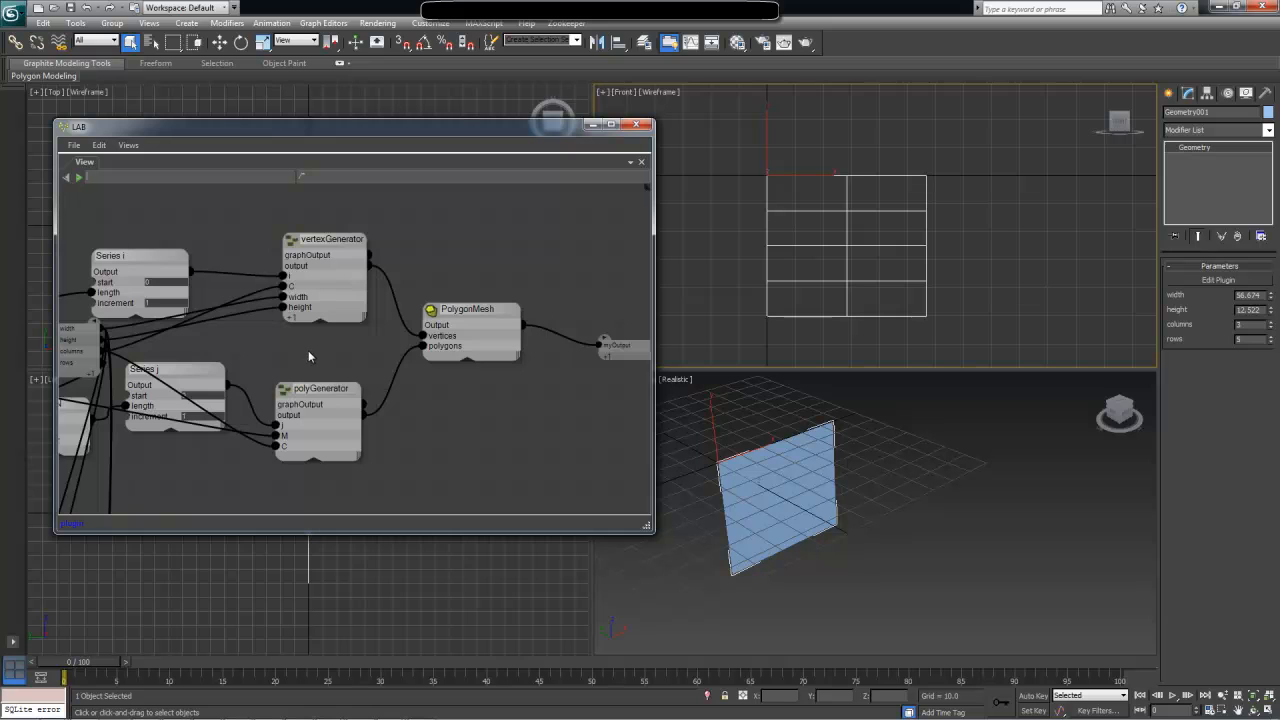
middle_drag(413, 349, 479, 314)
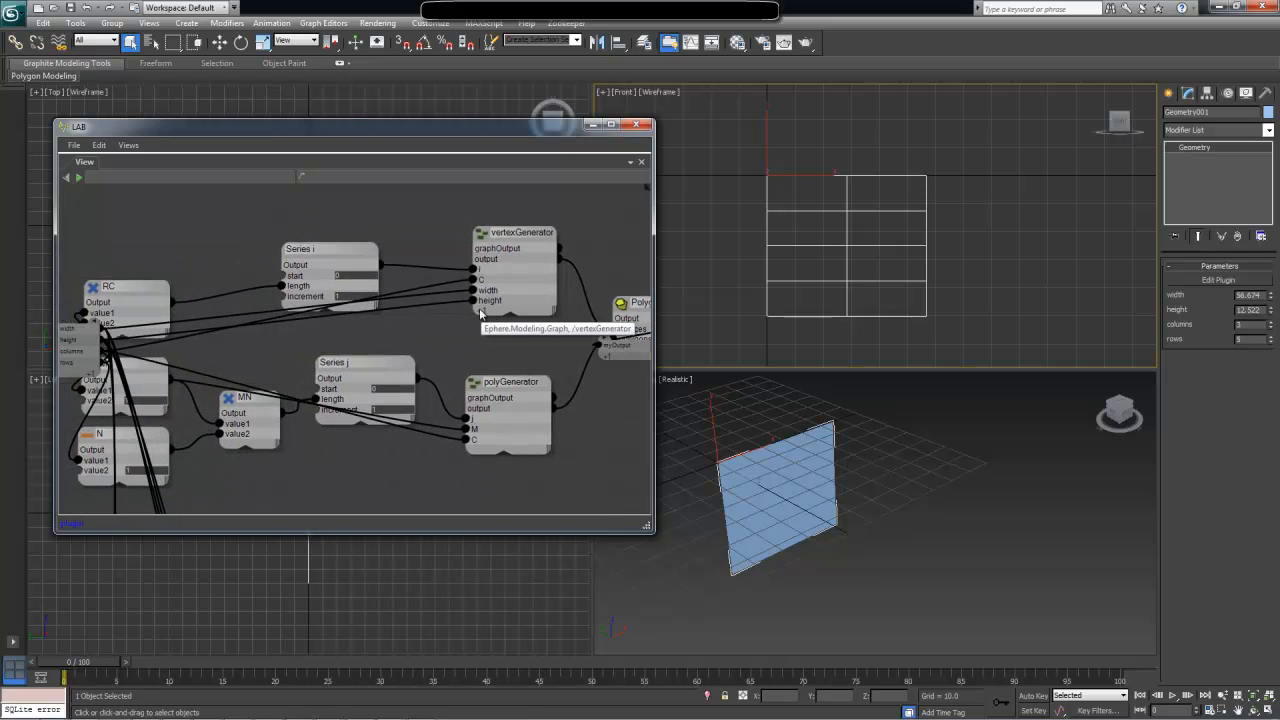
click(480, 314)
drag(484, 314, 71, 356)
Set the plane's height to 51.589
middle_drag(820, 245, 844, 334)
drag(1270, 312, 1270, 262)
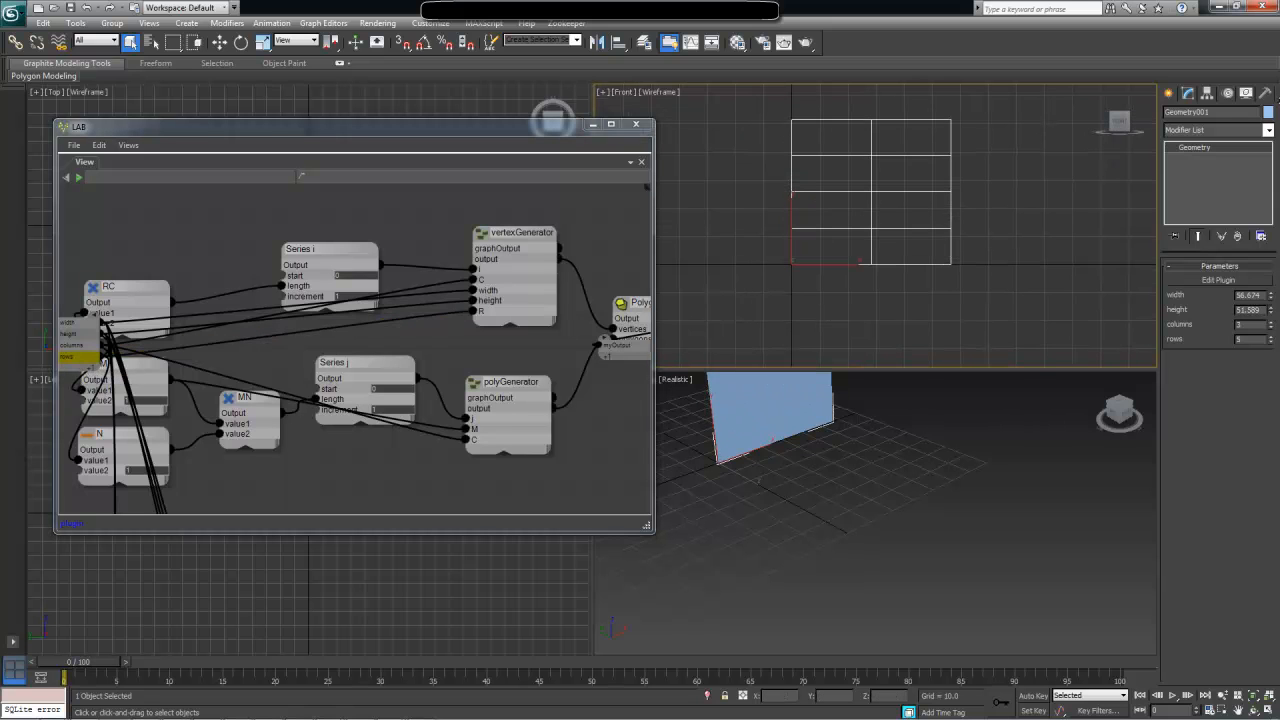
middle_drag(869, 439, 874, 583)
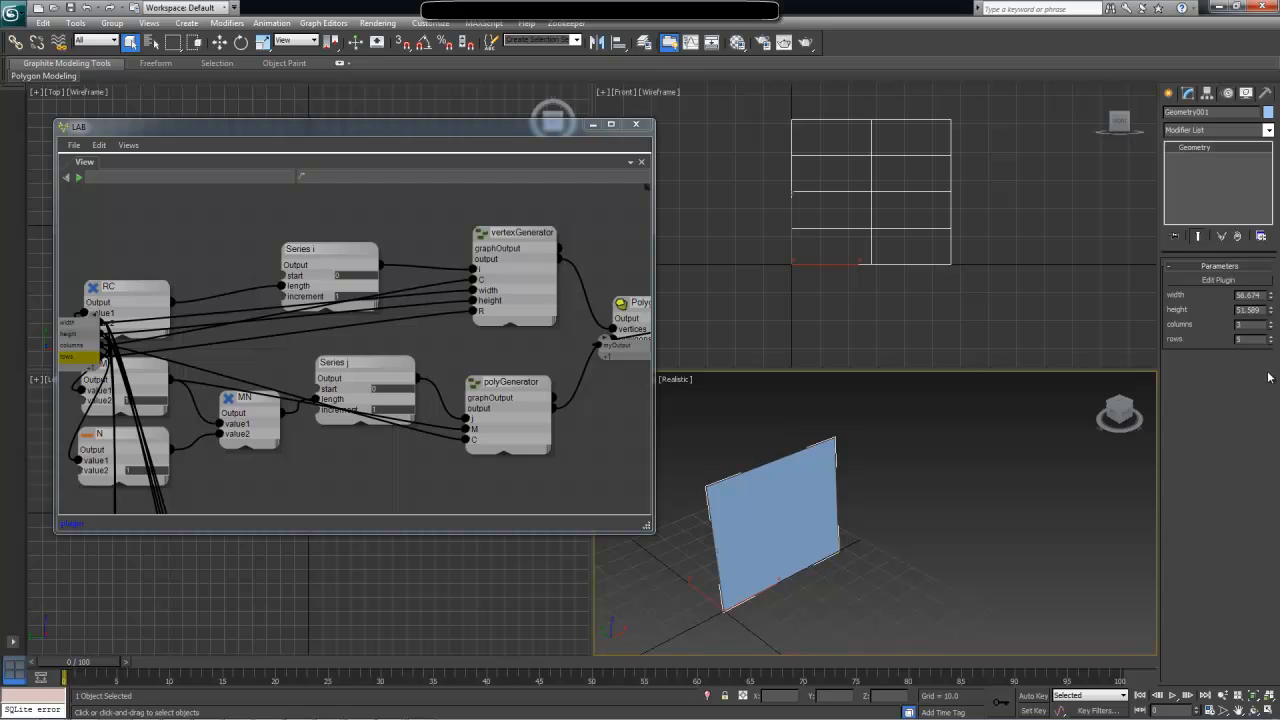
Set the plane's columns to 6, and step the rows value down and back up to 5
mouse_move(1273, 349)
mouse_down()
mouse_move(1273, 362)
mouse_move(1272, 333)
mouse_up()
click(1272, 322)
click(1272, 322)
click(1272, 322)
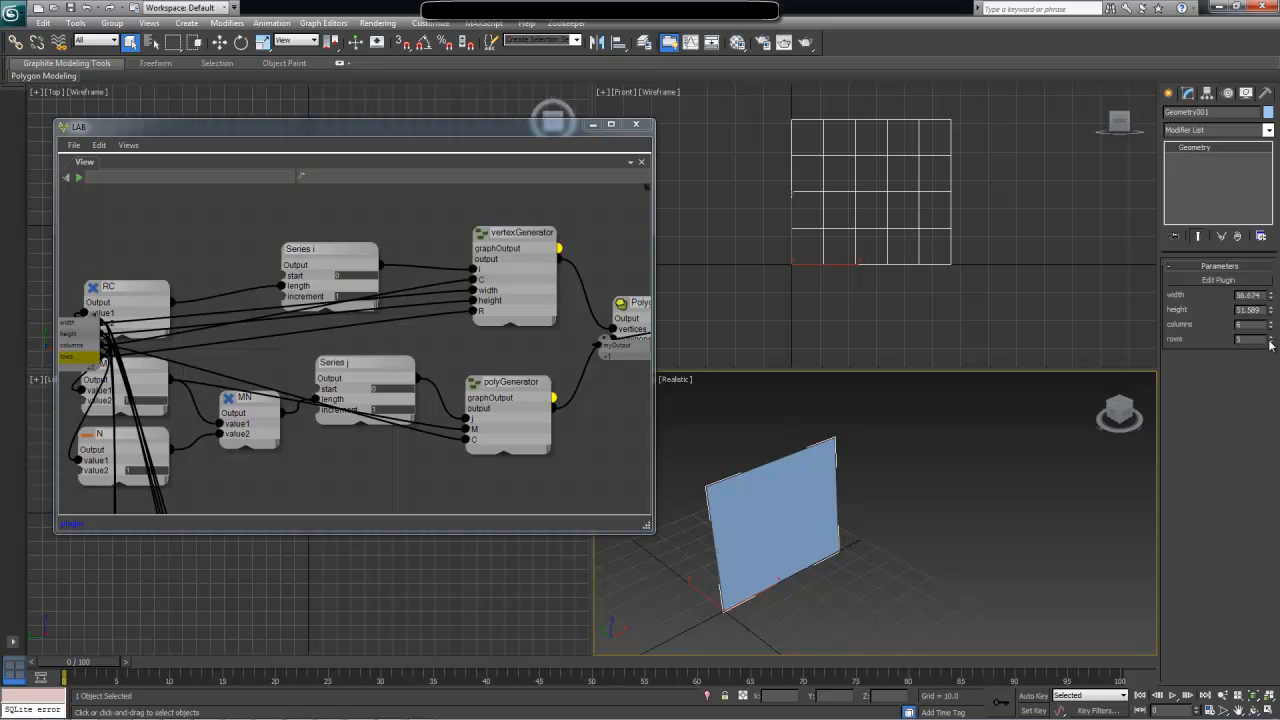
click(1272, 343)
click(1272, 343)
click(1272, 337)
click(1272, 337)
Set the plane's width to 87.278 and its height to 73.772
mouse_move(1271, 296)
mouse_down()
mouse_move(1271, 262)
mouse_move(1270, 298)
mouse_move(1269, 281)
mouse_up()
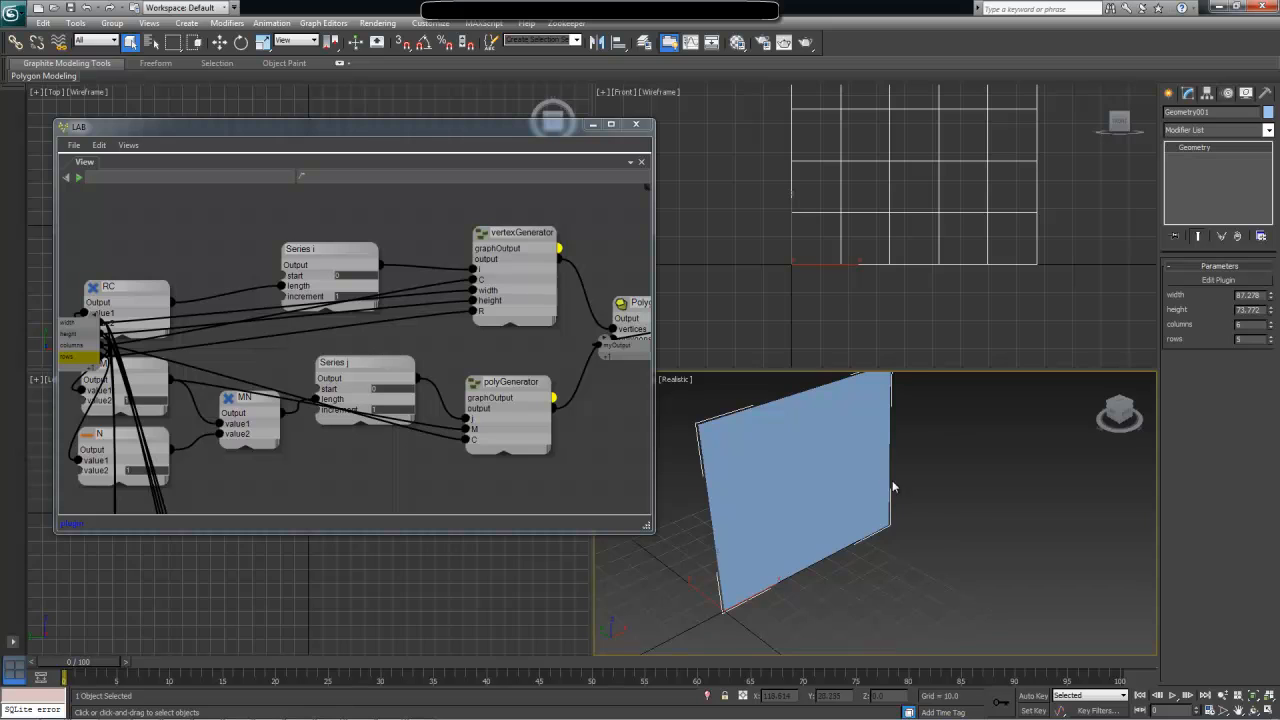
middle_drag(894, 486, 957, 526)
middle_drag(963, 251, 954, 319)
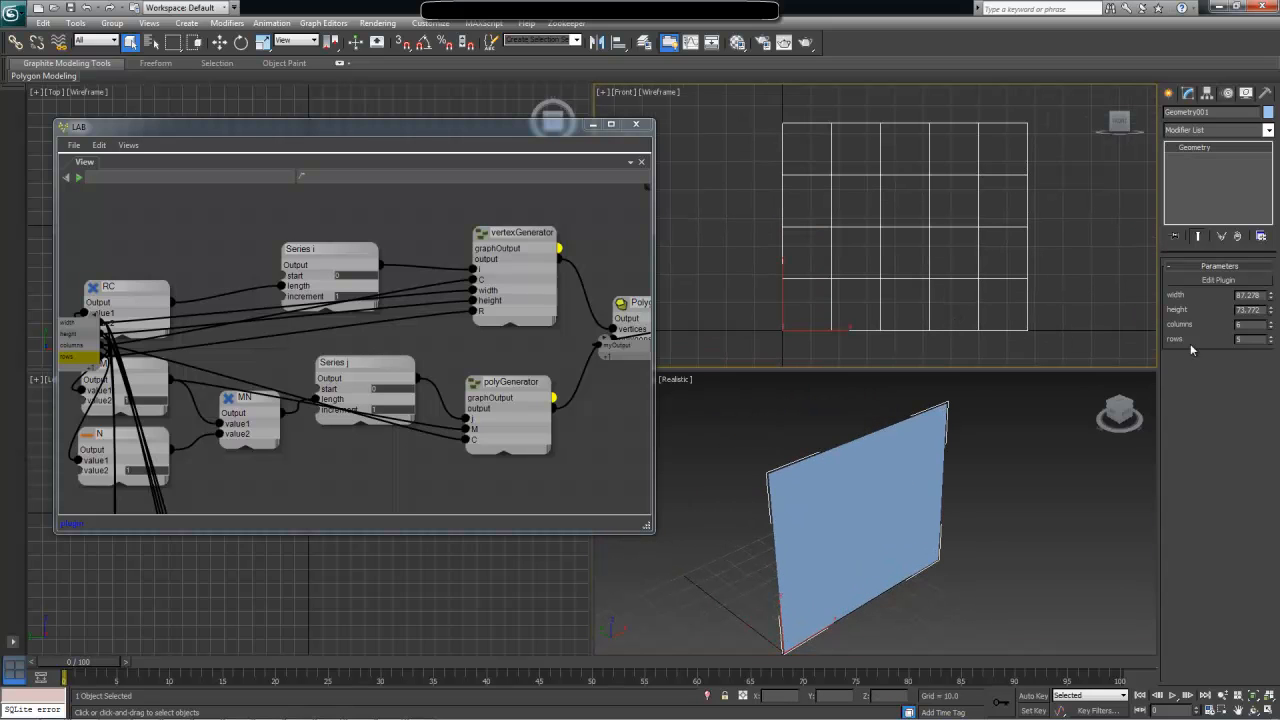
Step the columns value down and back up to 6 to test the fixed overall width
click(1272, 327)
click(1272, 327)
click(1271, 321)
click(1271, 321)
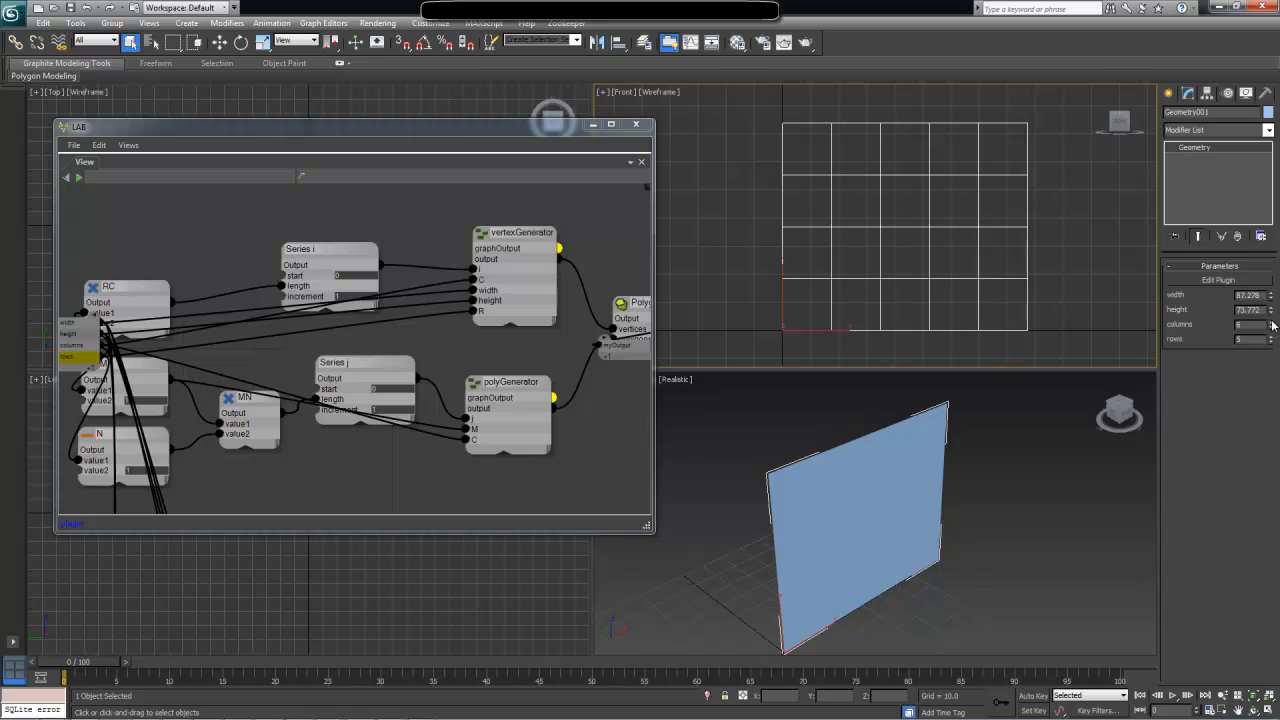
Close the LAB graph editor and return to the plane's modifiable parameters
click(636, 125)
click(1169, 93)
click(1188, 93)
Save the scene as a new file named planeWithSegments.max in the scenes folder
click(20, 7)
click(34, 163)
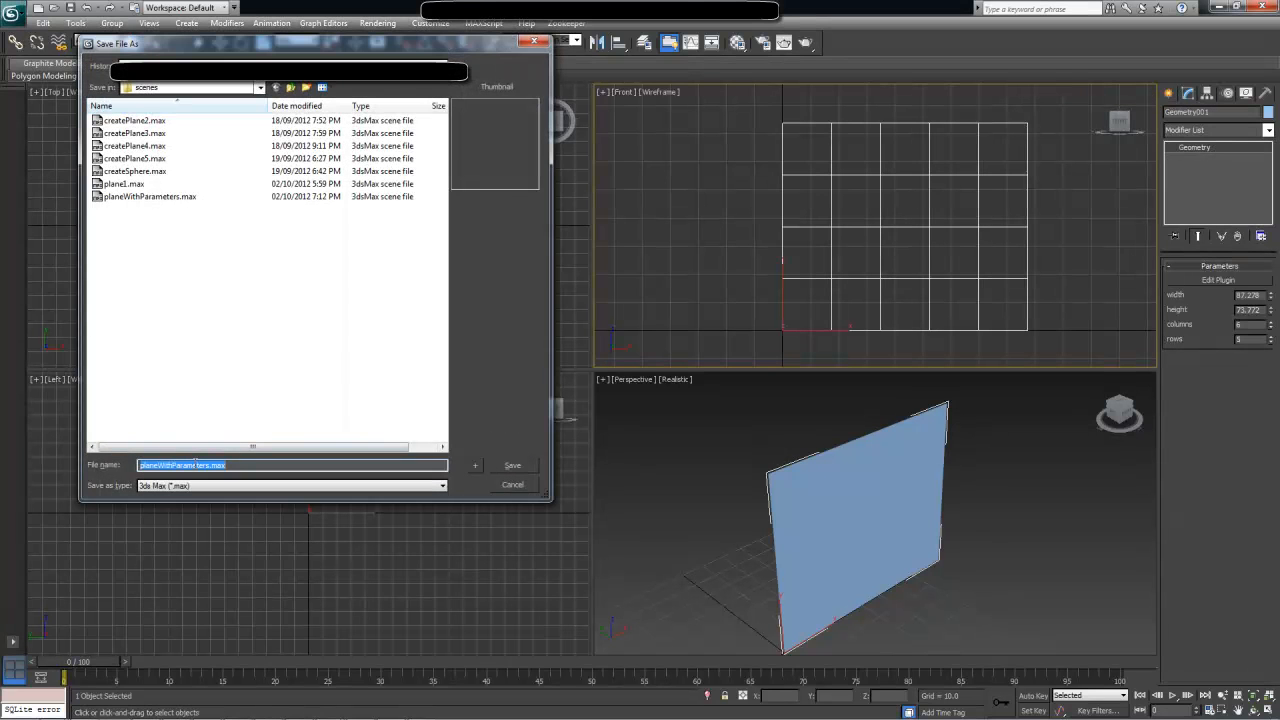
click(239, 464)
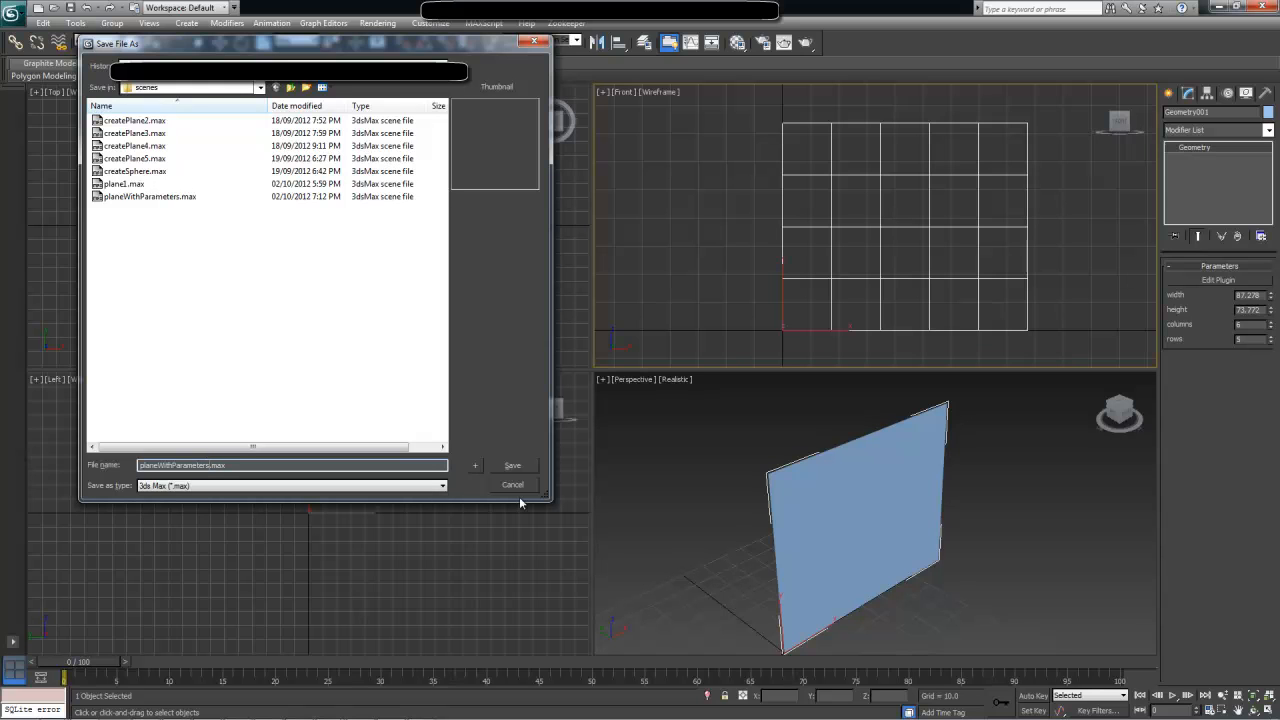
key(shift+Left)
key(shift+Left)
key(shift+Left)
key(shift+Left)
key(shift+Left)
key(shift+Left)
key(shift+Left)
key(shift+Left)
key(shift+Left)
text(Segments)
click(512, 465)
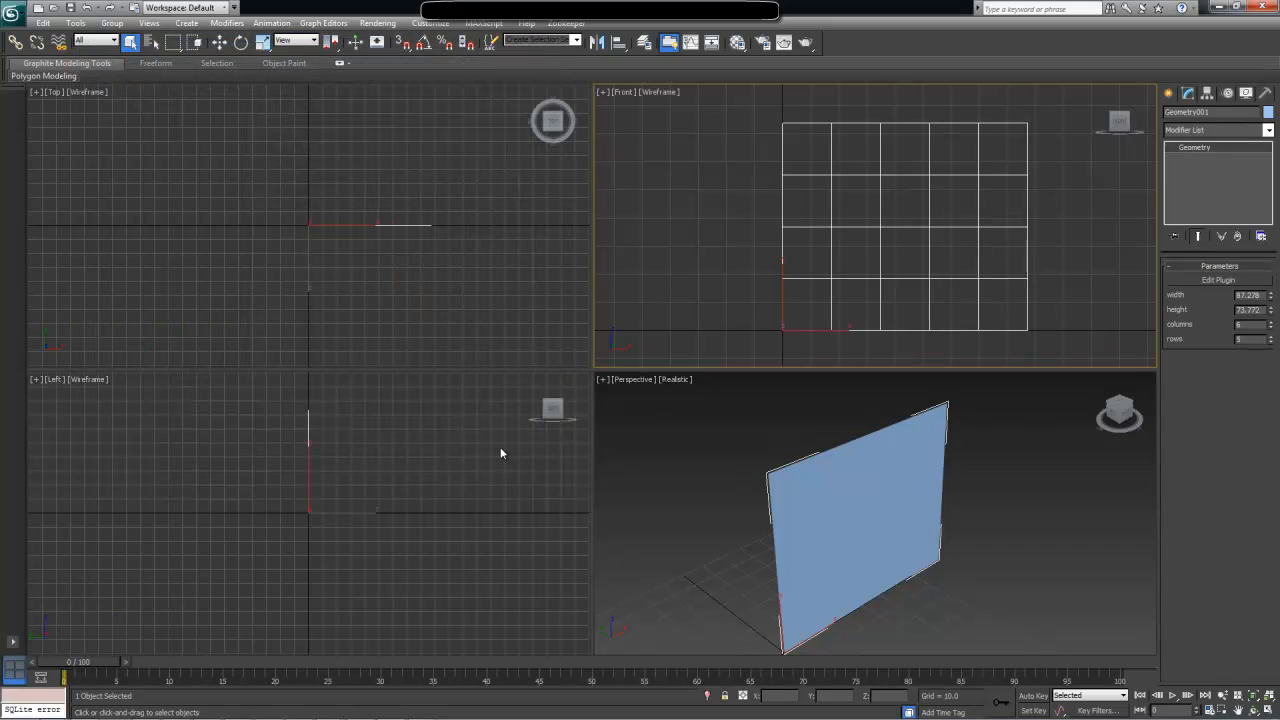